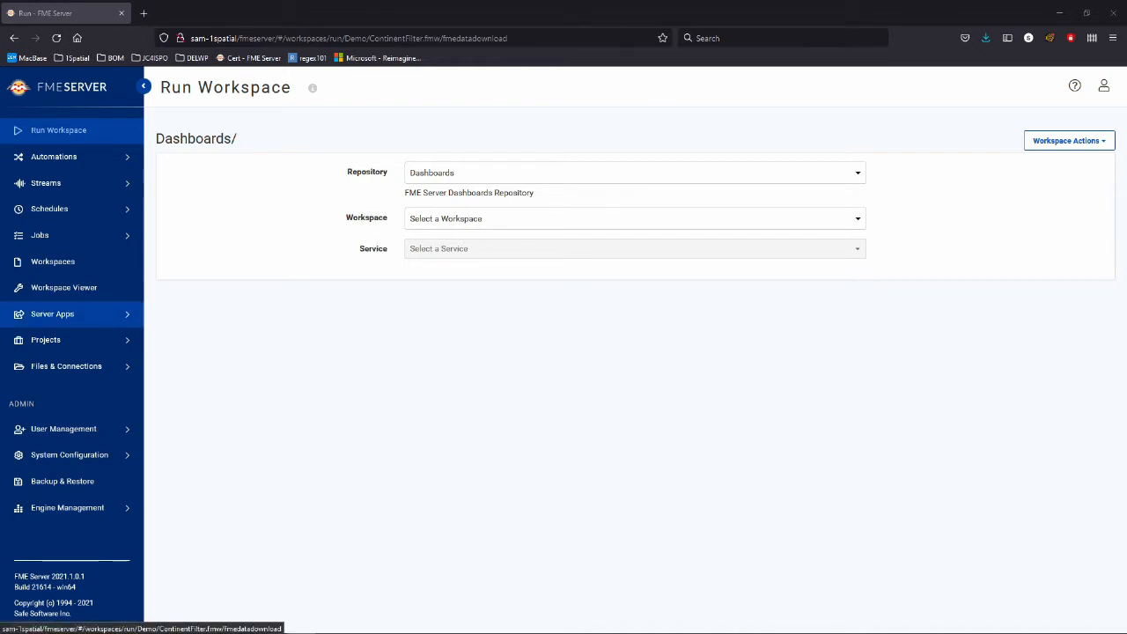
# Pick the Demo repository, ContinentFilter.fmw workspace and Data Download service on Run Workspace.
pyautogui.click(633, 172)
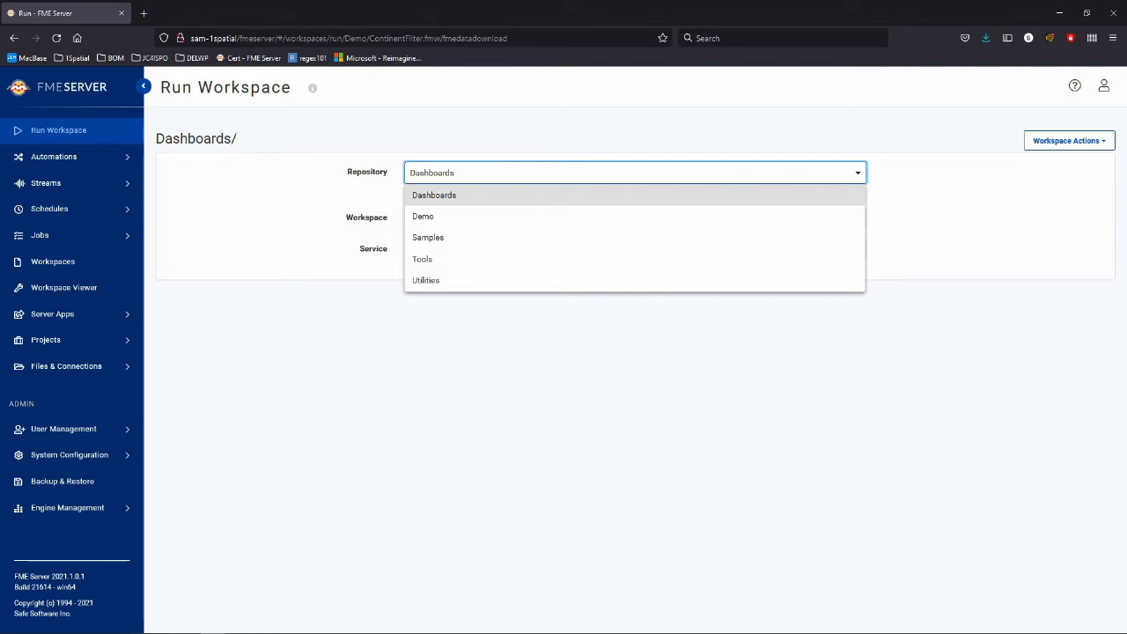
pyautogui.click(634, 217)
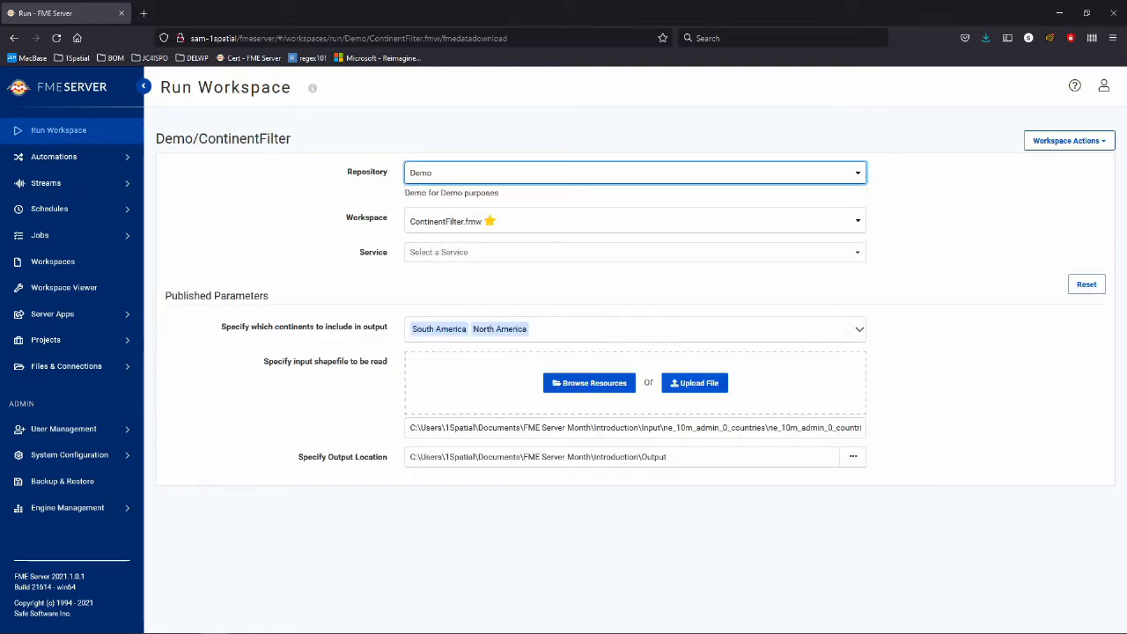
pyautogui.click(634, 221)
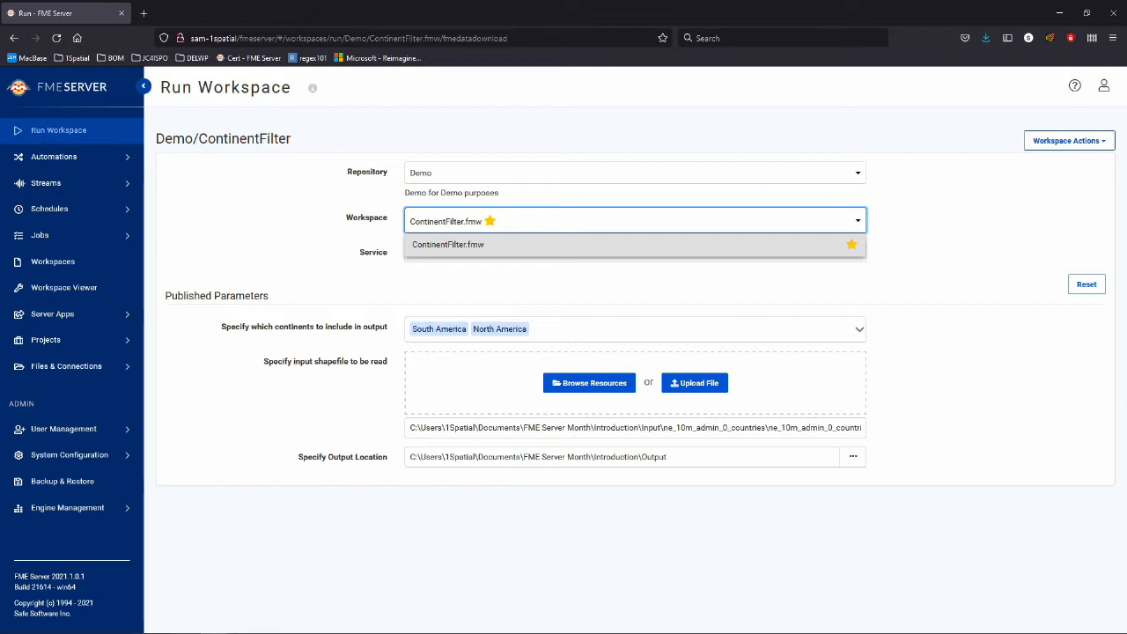
pyautogui.click(634, 221)
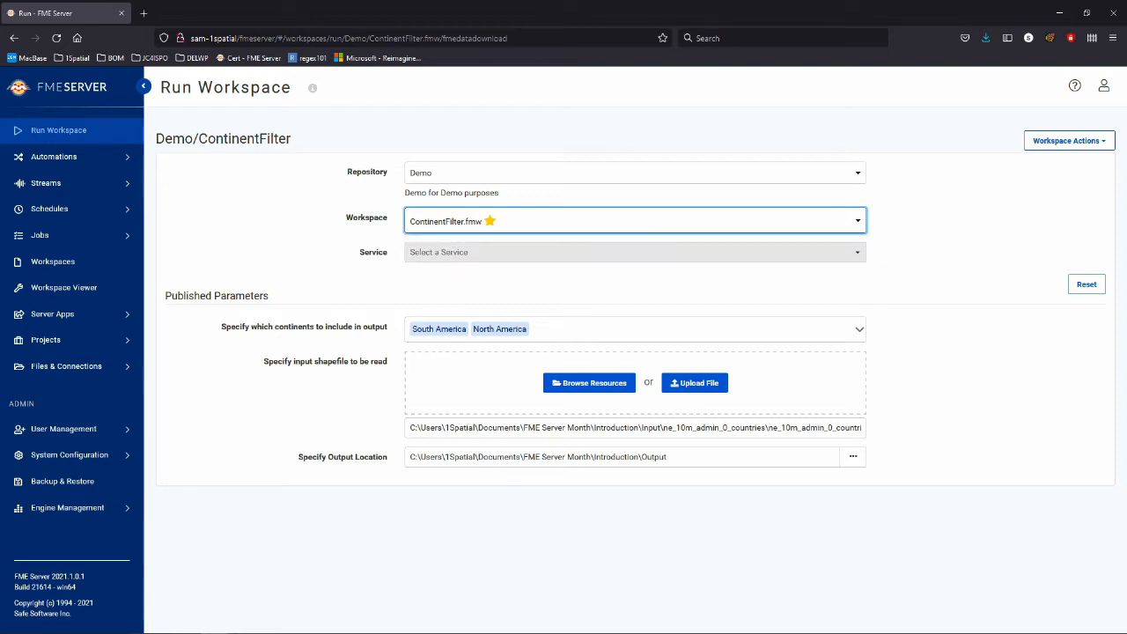
pyautogui.click(634, 253)
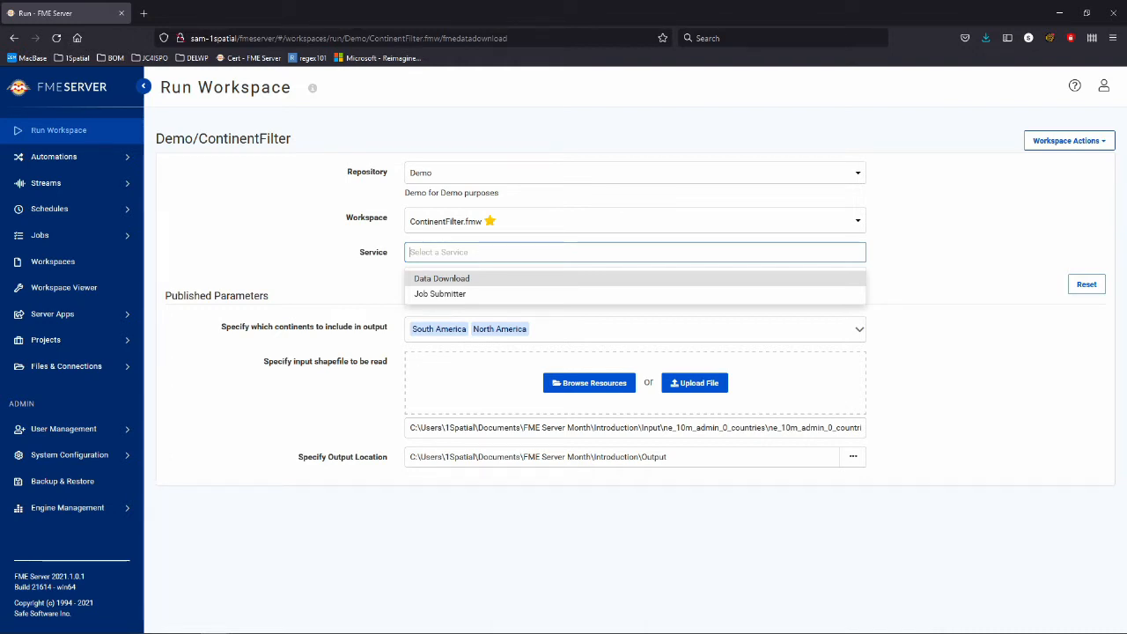
pyautogui.press('Return')
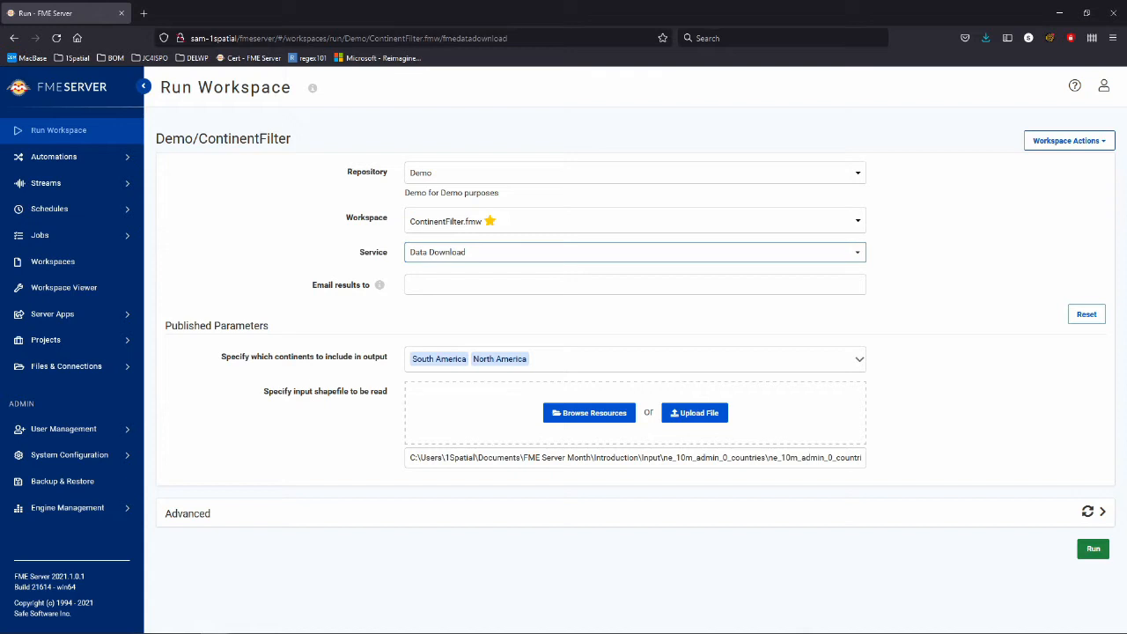
# Leave the Email results field blank.
pyautogui.moveTo(269, 327); pyautogui.dragTo(172, 326)
pyautogui.click(475, 284)
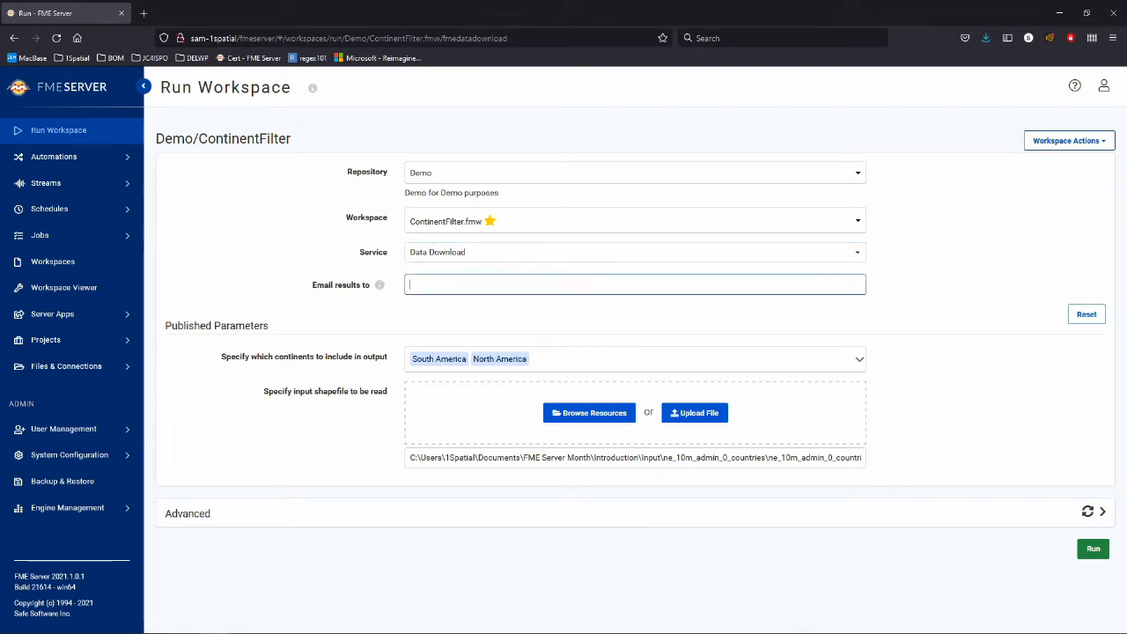
pyautogui.click(476, 315)
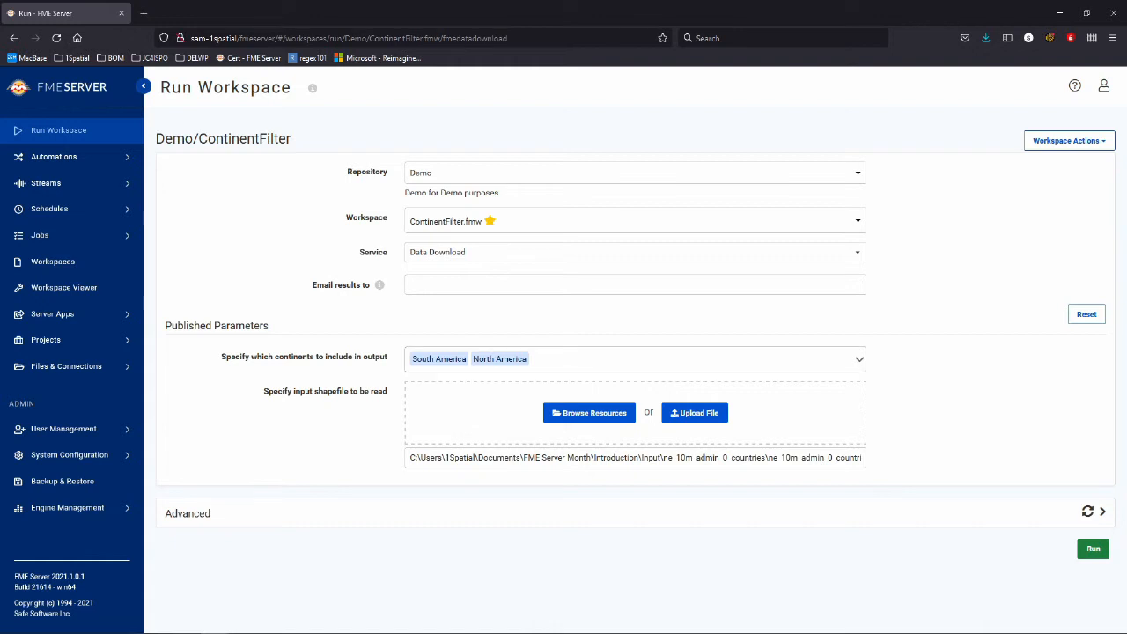
# Swap South and North America for Oceania, Antarctica and Seven Seas (open ocean) in the continents list.
pyautogui.click(581, 359)
pyautogui.click(462, 418)
pyautogui.click(466, 439)
pyautogui.scroll(-2, 458, 461)
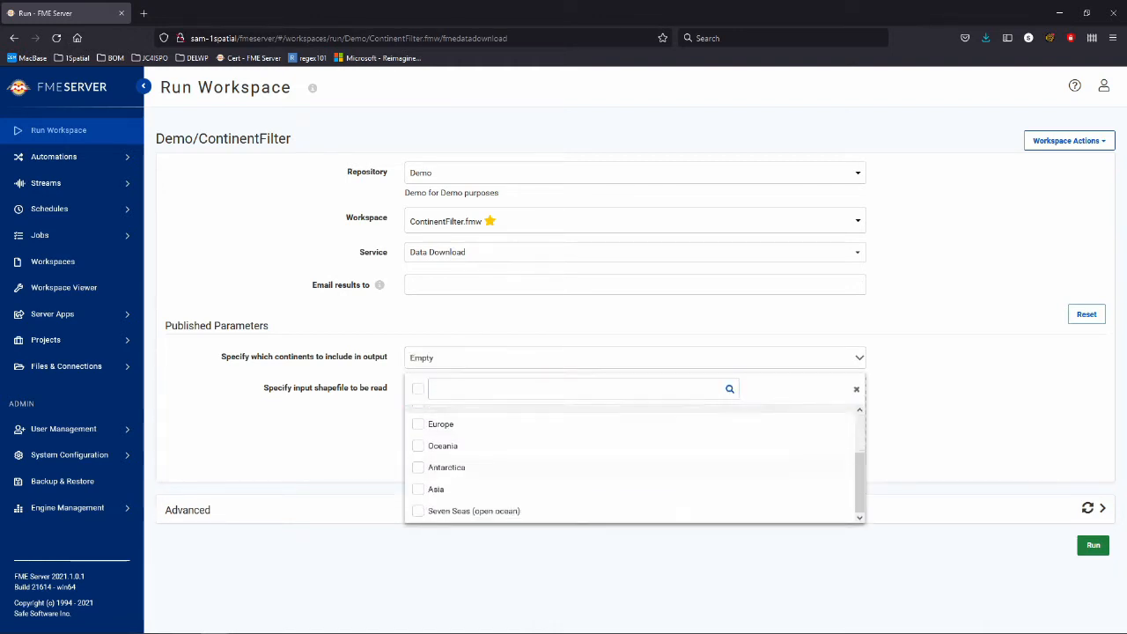
pyautogui.click(443, 445)
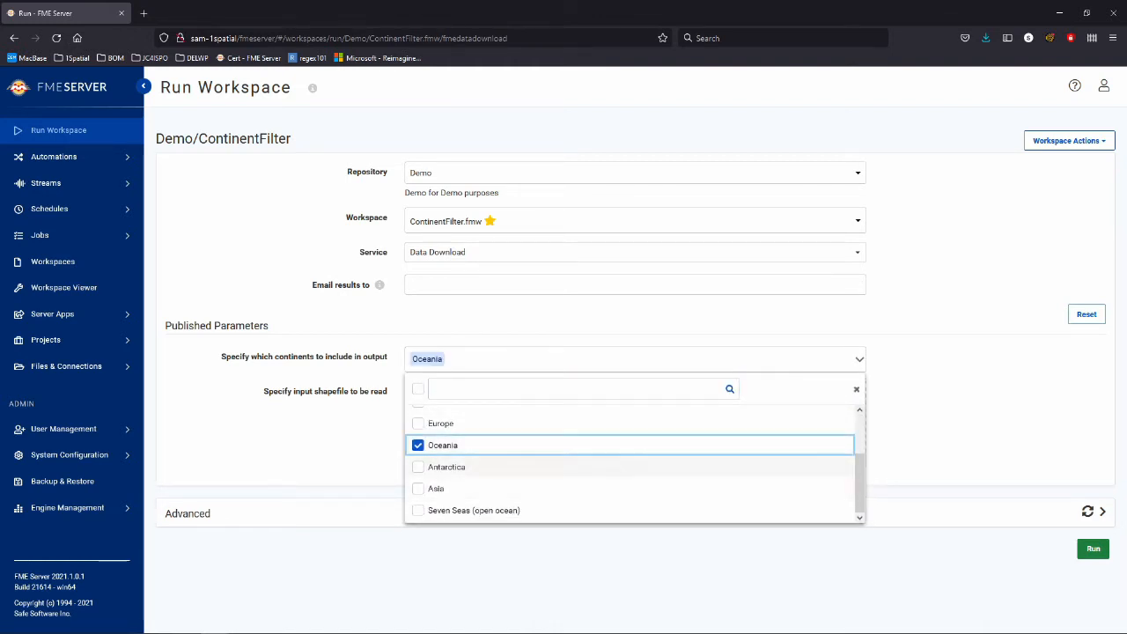
pyautogui.click(446, 466)
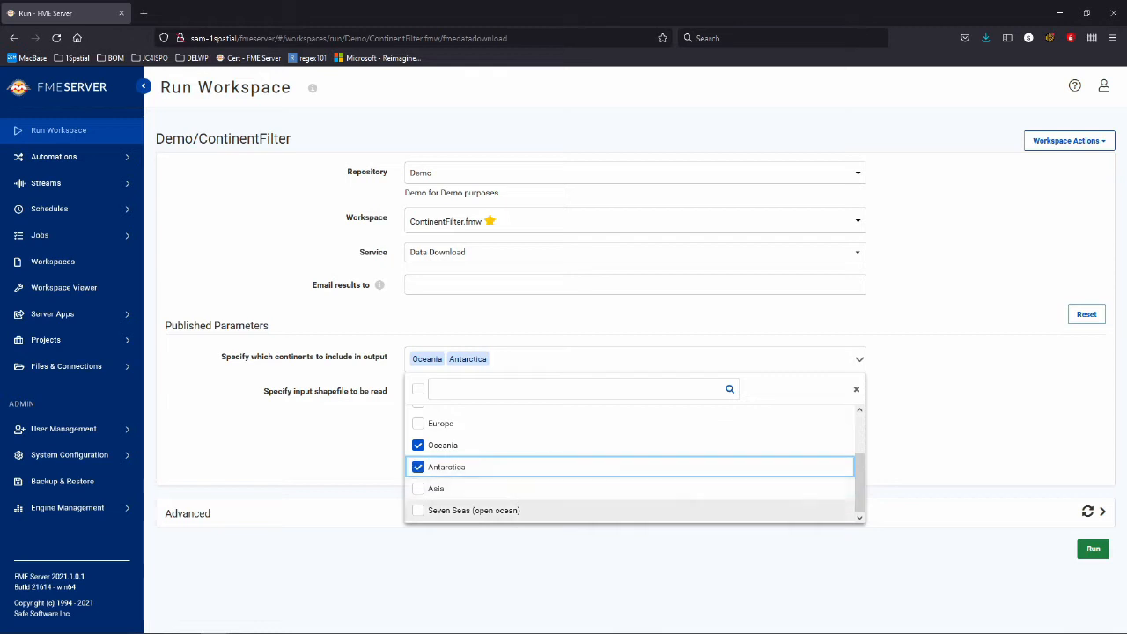
pyautogui.click(473, 511)
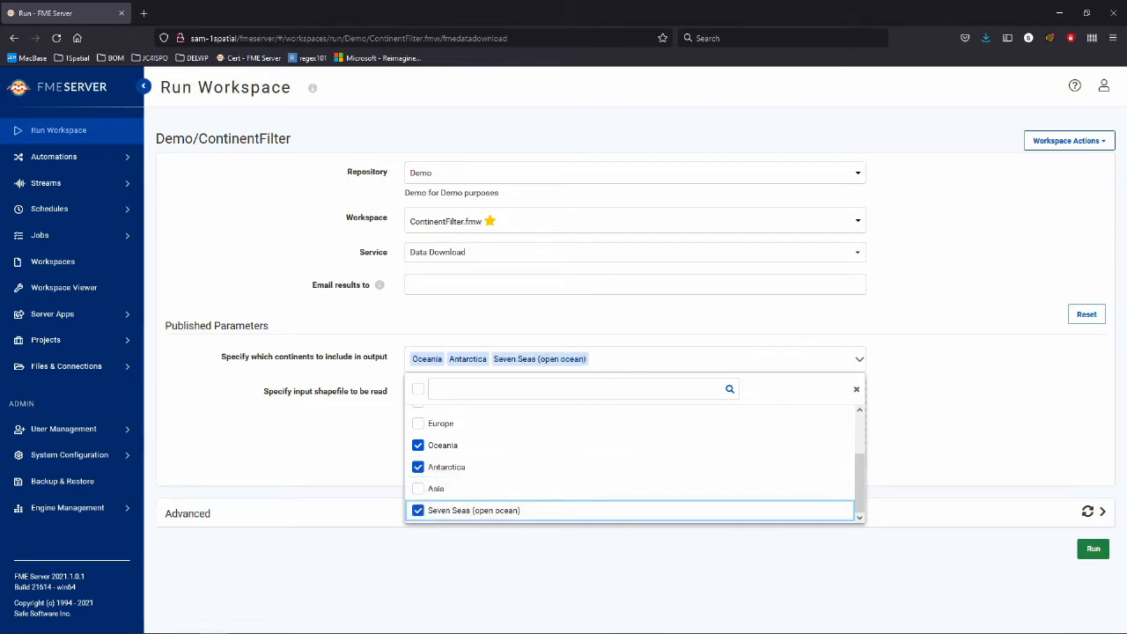
pyautogui.click(563, 568)
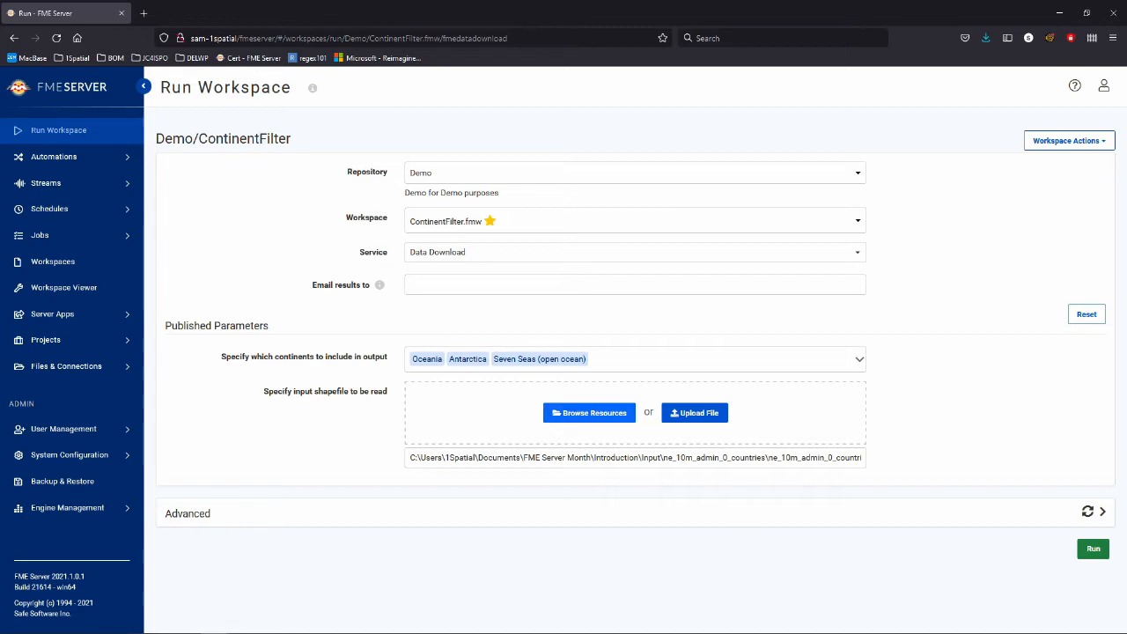
# Set the input shapefile to ne_10m_admin_0_countries.shp from Data > Data For Continents resources.
pyautogui.click(589, 413)
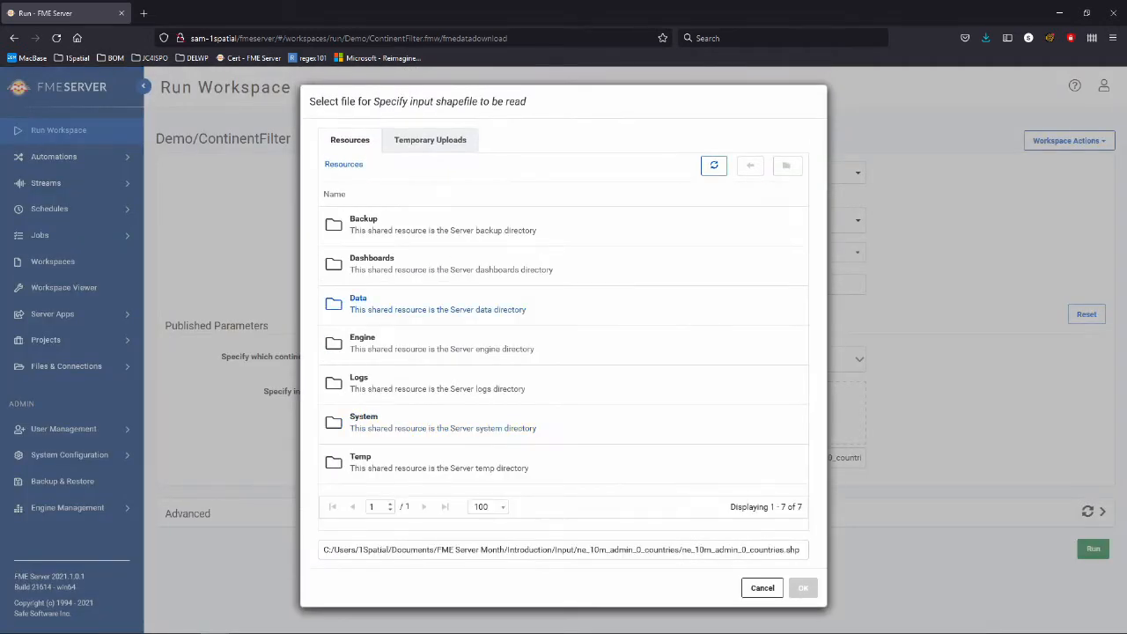
pyautogui.click(358, 300)
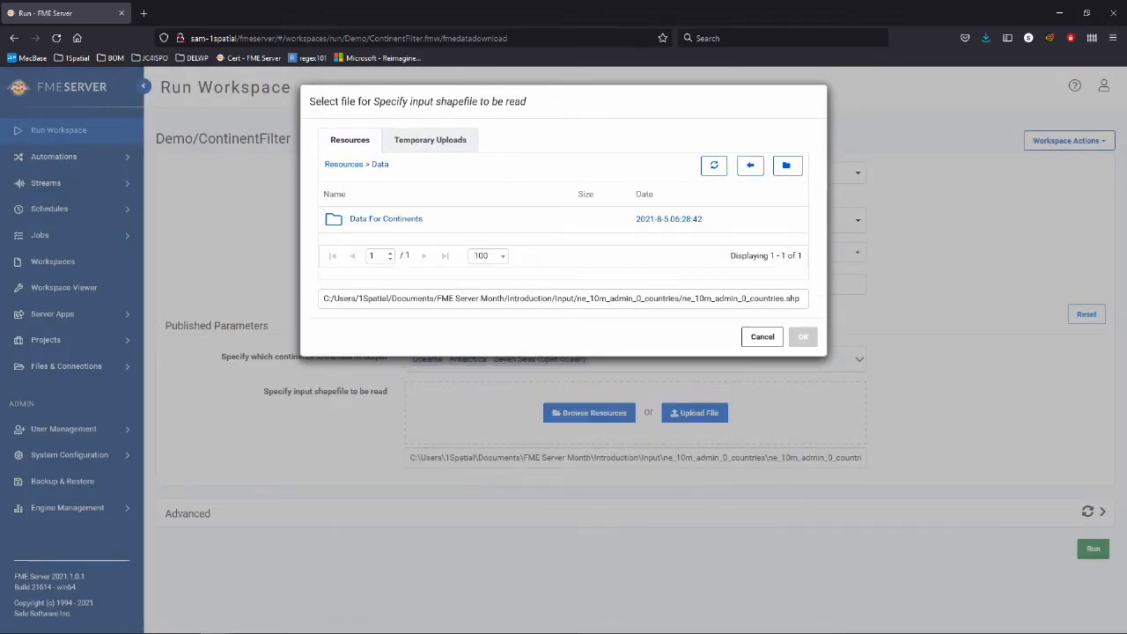
pyautogui.click(372, 220)
pyautogui.click(408, 324)
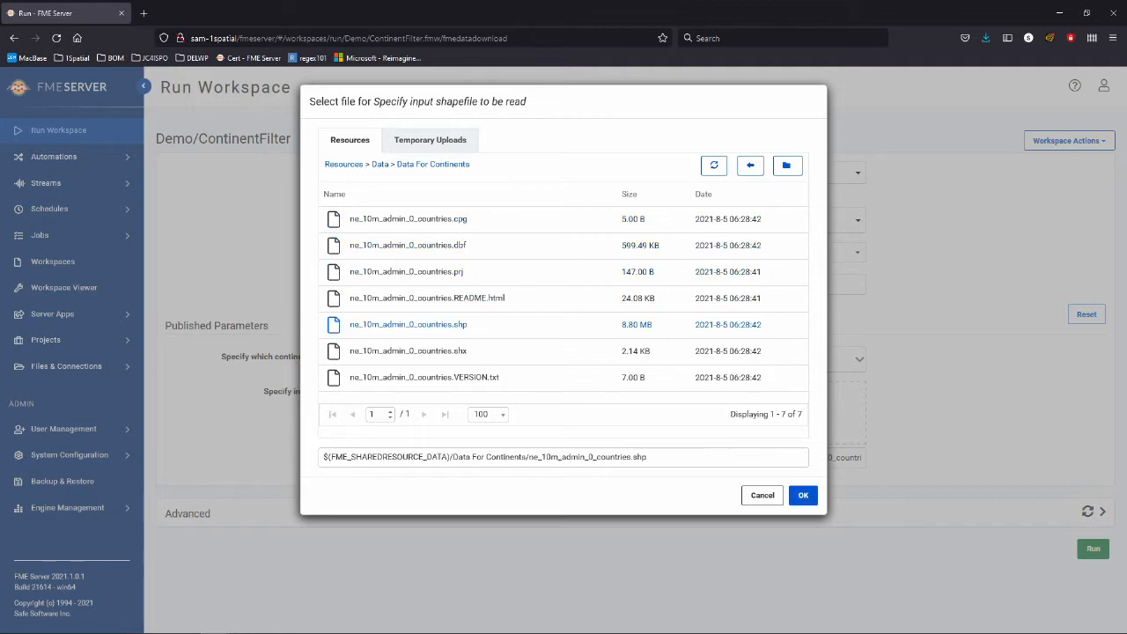
pyautogui.click(803, 494)
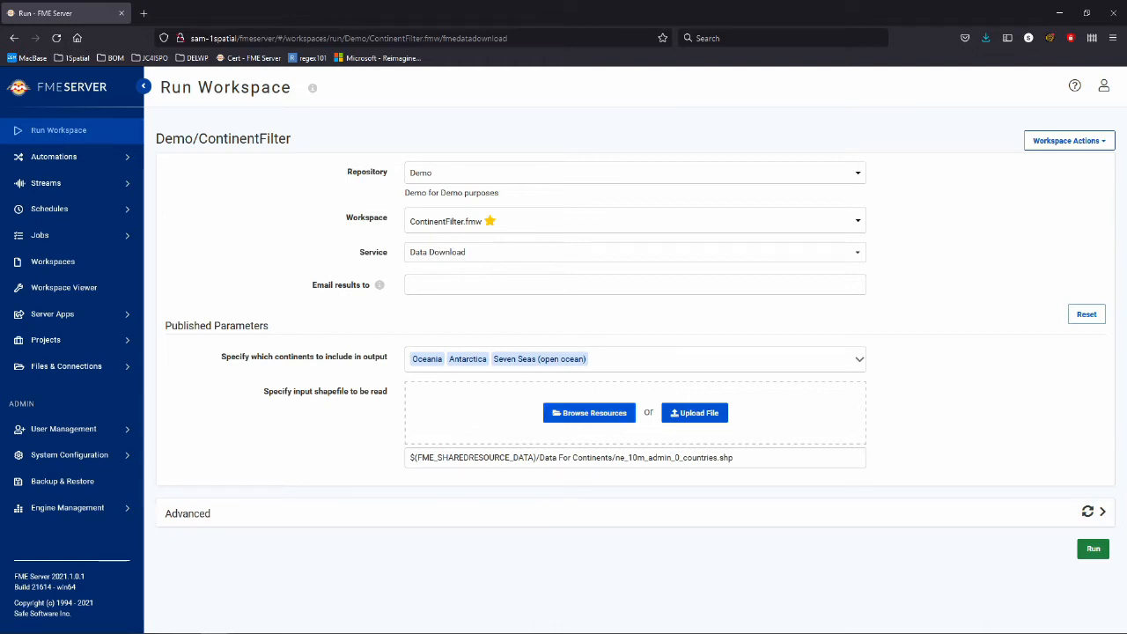
pyautogui.click(1102, 512)
# Review the Advanced run options, collapse them, and run the ContinentFilter job.
pyautogui.scroll(-2, 633, 370)
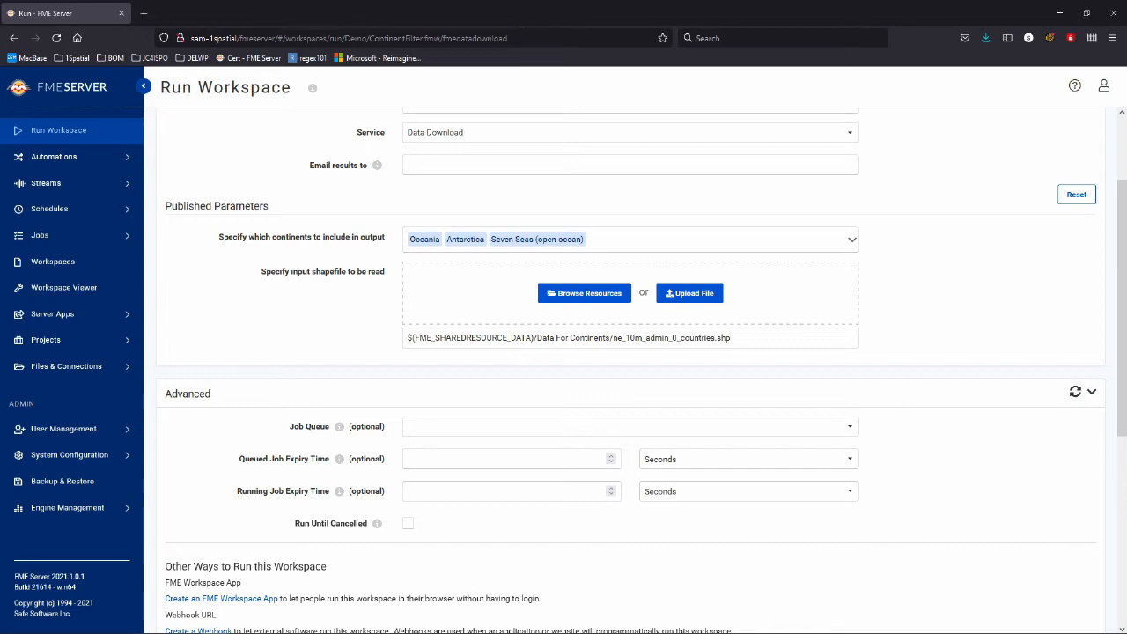
pyautogui.scroll(-3, 629, 370)
pyautogui.scroll(-3, 629, 370)
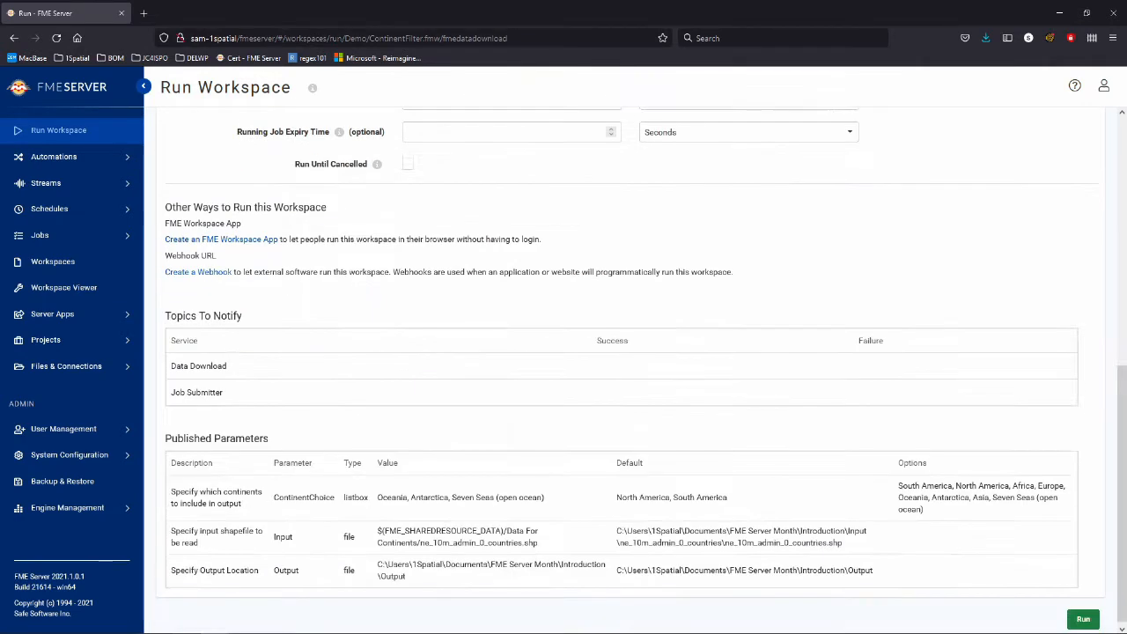
pyautogui.scroll(3, 629, 369)
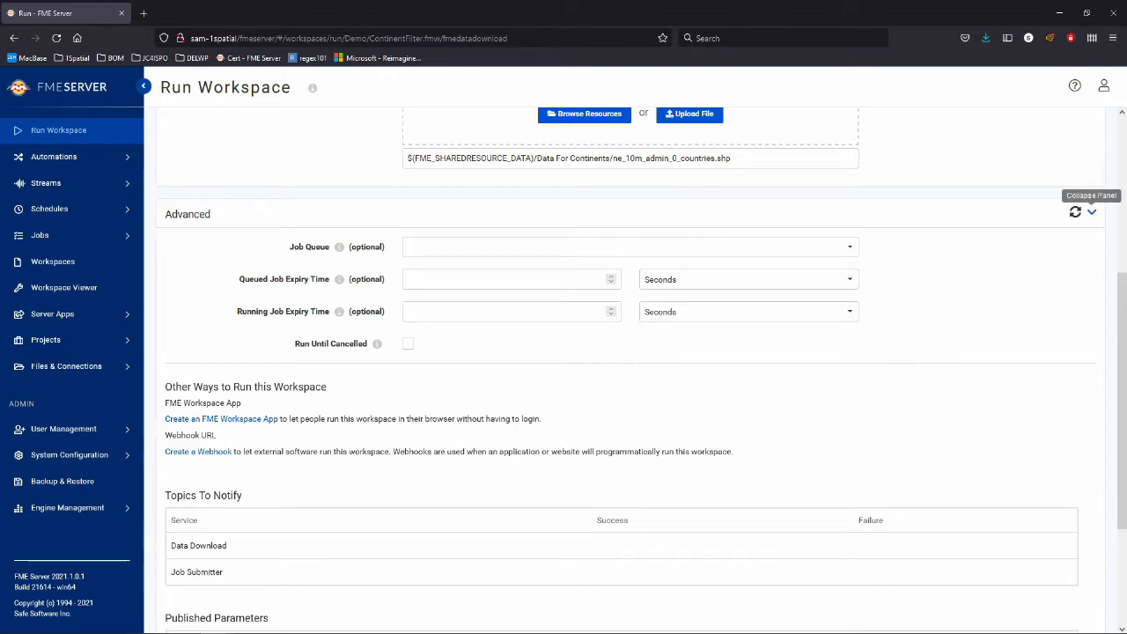
pyautogui.click(1092, 213)
pyautogui.click(1092, 549)
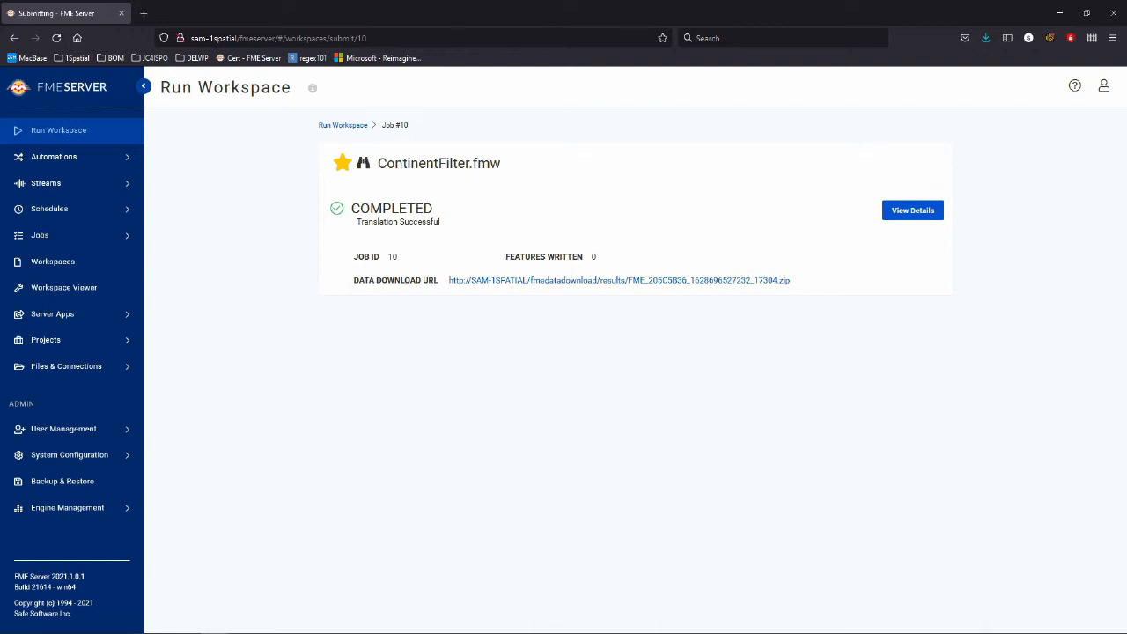
# Download the job's result zip from the Data Download URL and save it.
pyautogui.click(619, 280)
pyautogui.click(433, 313)
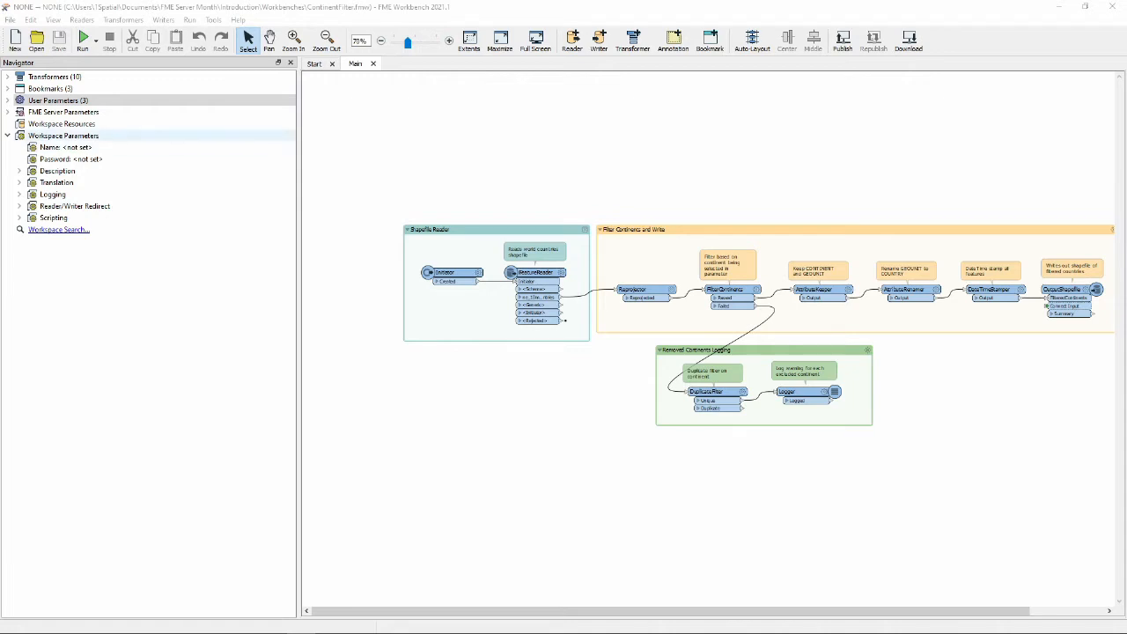
# In Manage User Parameters, add a Group Box at the top named 'Real Parameters'.
pyautogui.rightClick(25, 102)
pyautogui.click(83, 111)
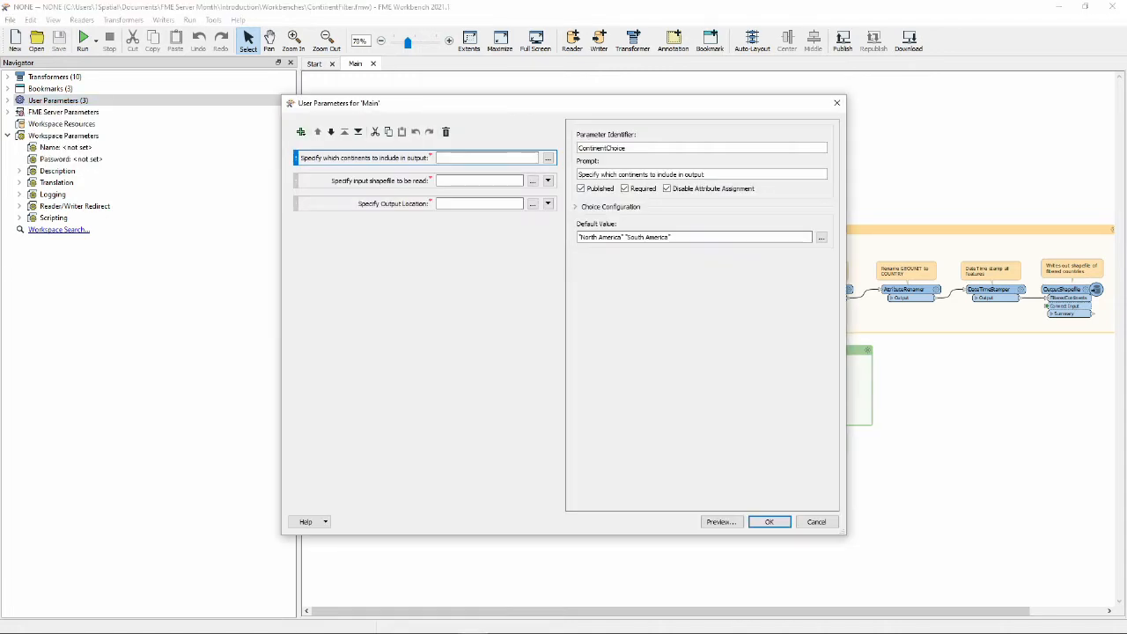
pyautogui.click(301, 131)
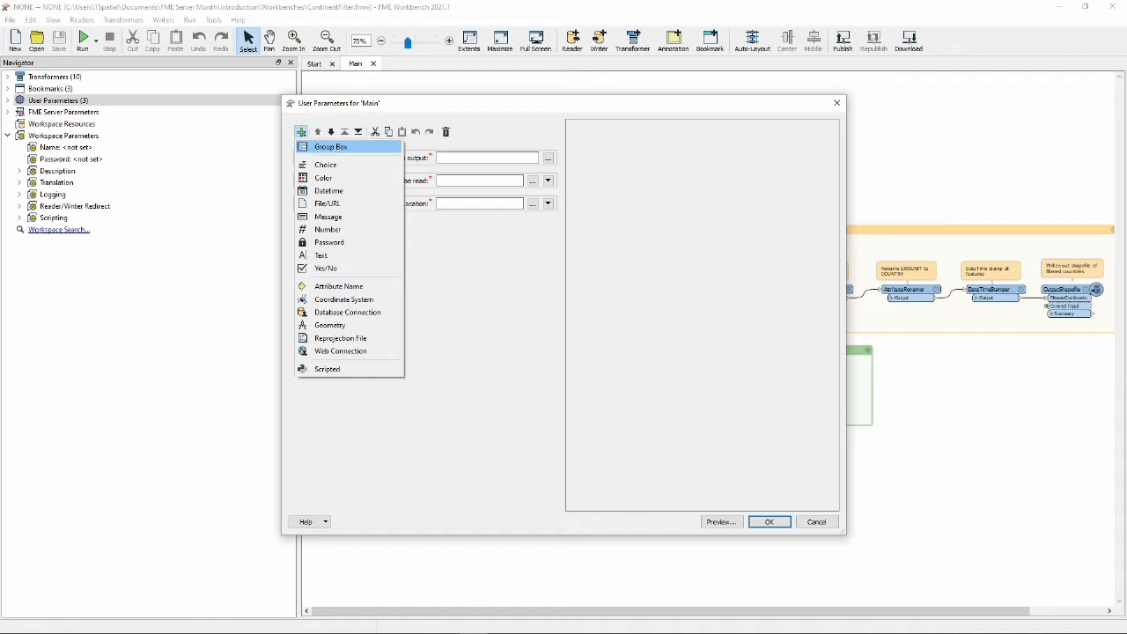
pyautogui.click(330, 146)
pyautogui.moveTo(376, 233); pyautogui.dragTo(372, 150)
pyautogui.tripleClick(604, 175)
pyautogui.write('Real Parameters')
pyautogui.click(423, 295)
# Move the continents, input shapefile and output location parameters into Real Parameters.
pyautogui.moveTo(371, 195); pyautogui.dragTo(368, 169)
pyautogui.moveTo(359, 218); pyautogui.dragTo(356, 194)
pyautogui.moveTo(363, 240); pyautogui.dragTo(359, 217)
pyautogui.click(375, 294)
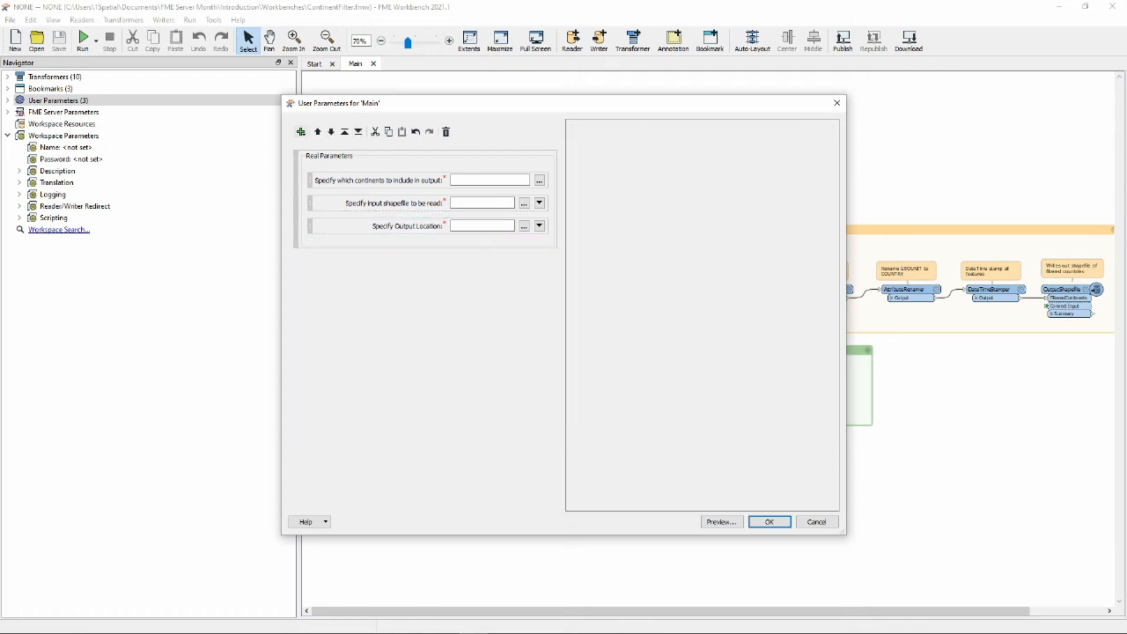
# Add a second Group Box and name it 'Fake Parameters'.
pyautogui.click(301, 133)
pyautogui.click(332, 146)
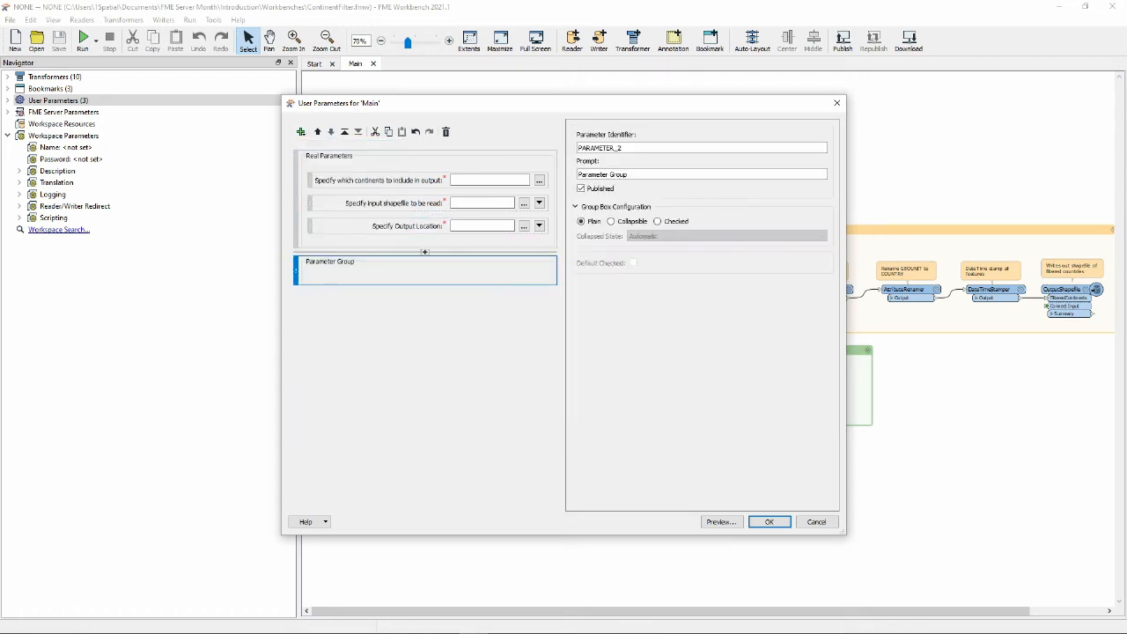
pyautogui.tripleClick(603, 174)
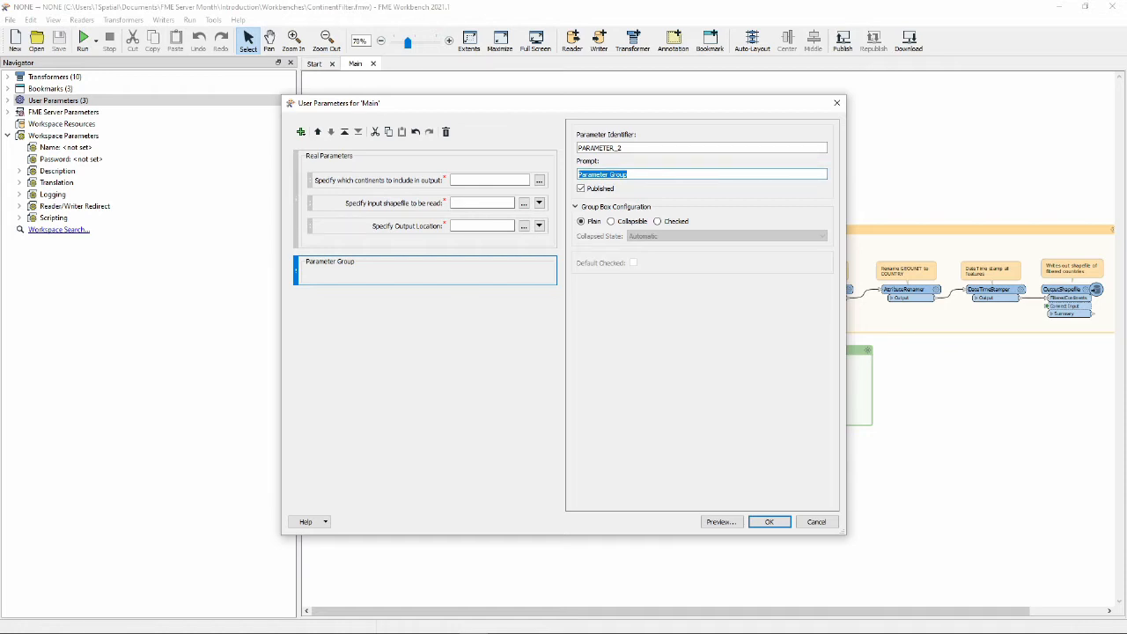
pyautogui.write('Fake Parameters')
# Add a 'Select Geometry' parameter with GeoJSON encoding inside the Fake Parameters group.
pyautogui.click(425, 369)
pyautogui.rightClick(379, 279)
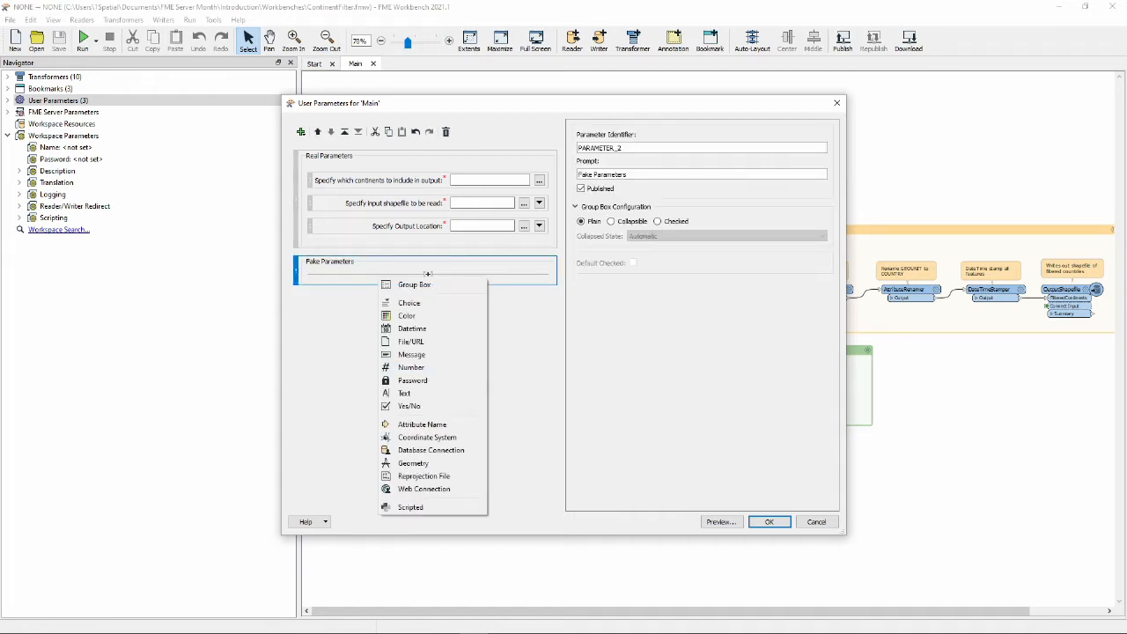
pyautogui.click(519, 370)
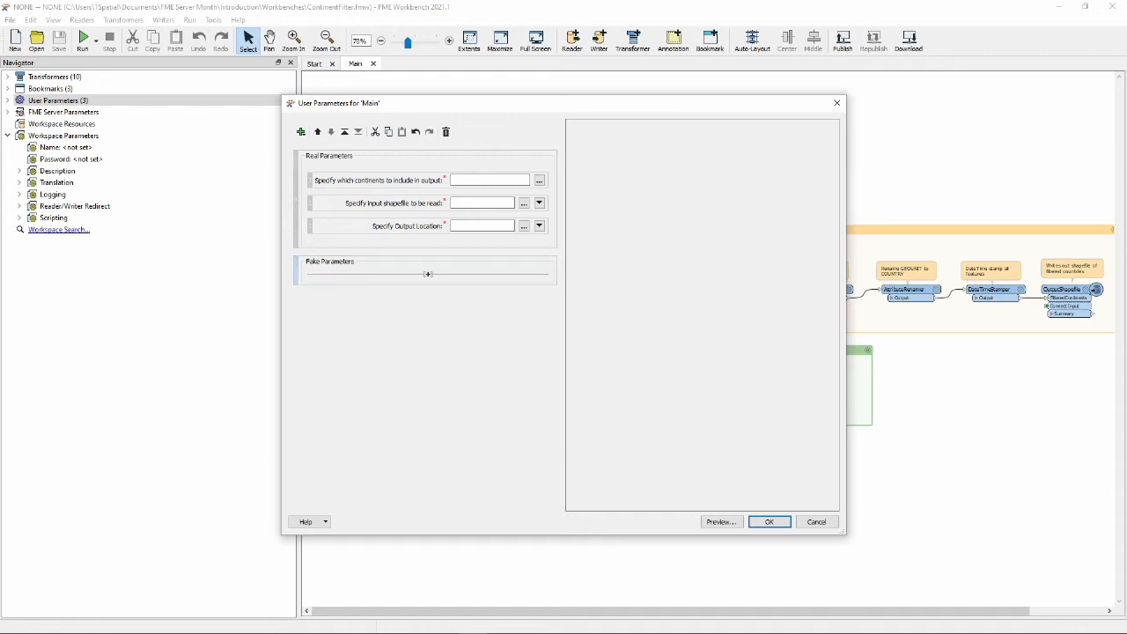
pyautogui.rightClick(428, 274)
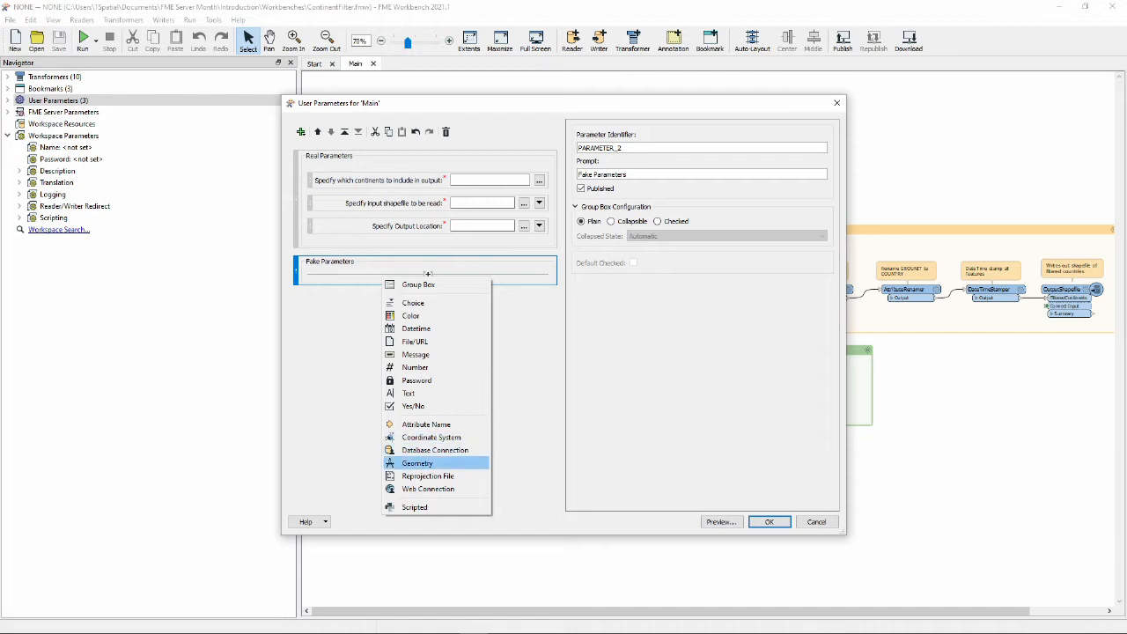
pyautogui.click(417, 463)
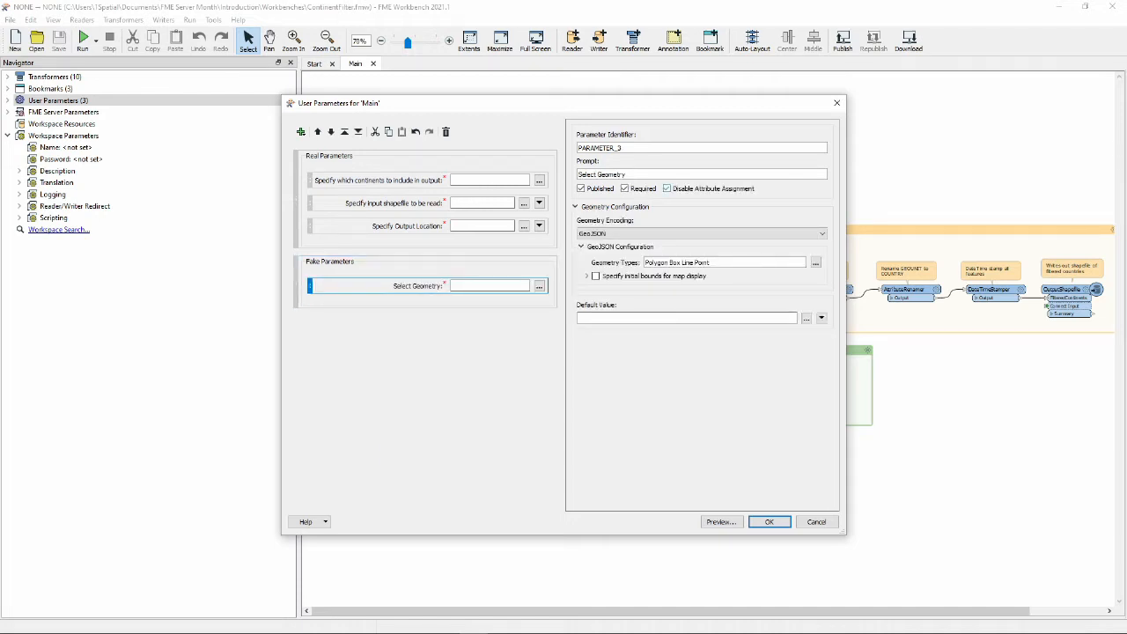
pyautogui.click(425, 396)
pyautogui.click(418, 287)
pyautogui.click(702, 233)
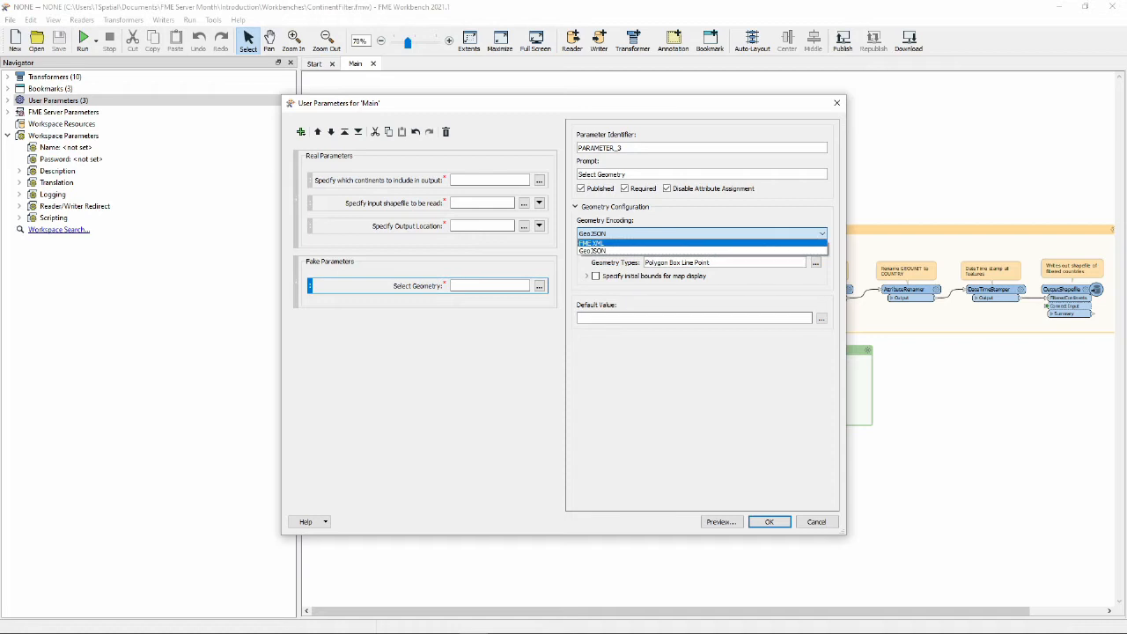
pyautogui.click(702, 233)
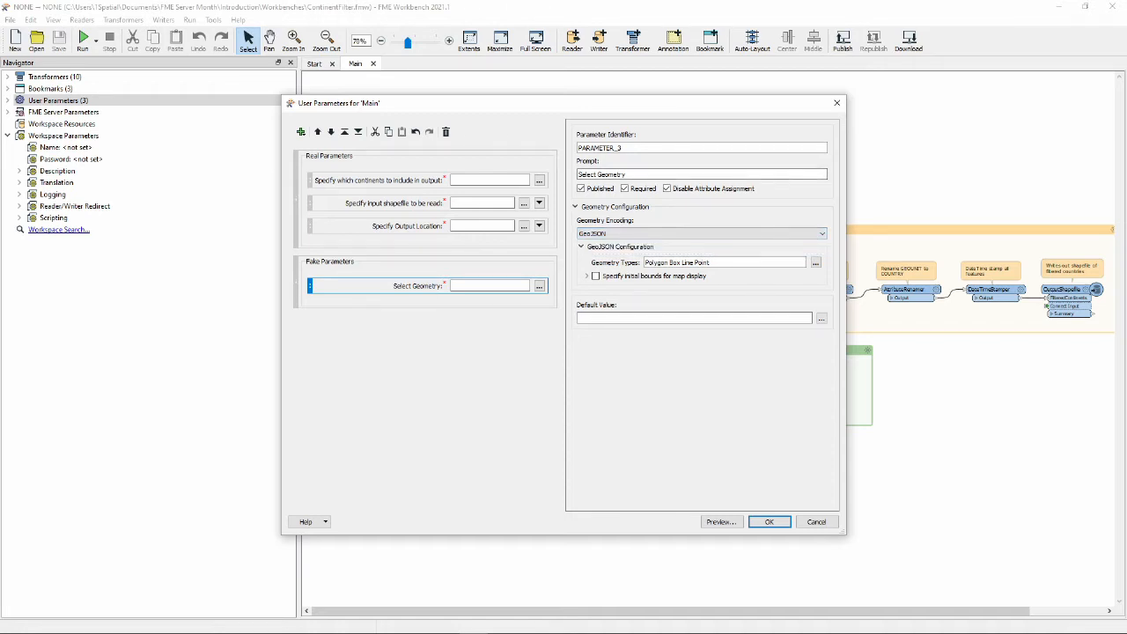
pyautogui.click(426, 361)
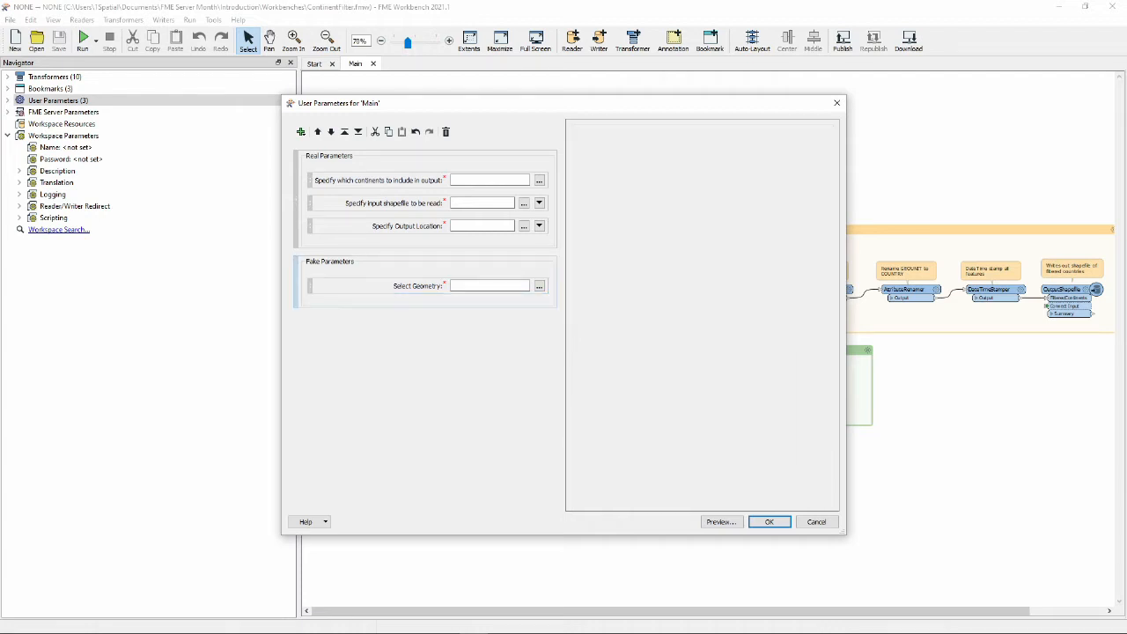
pyautogui.click(387, 264)
pyautogui.click(301, 131)
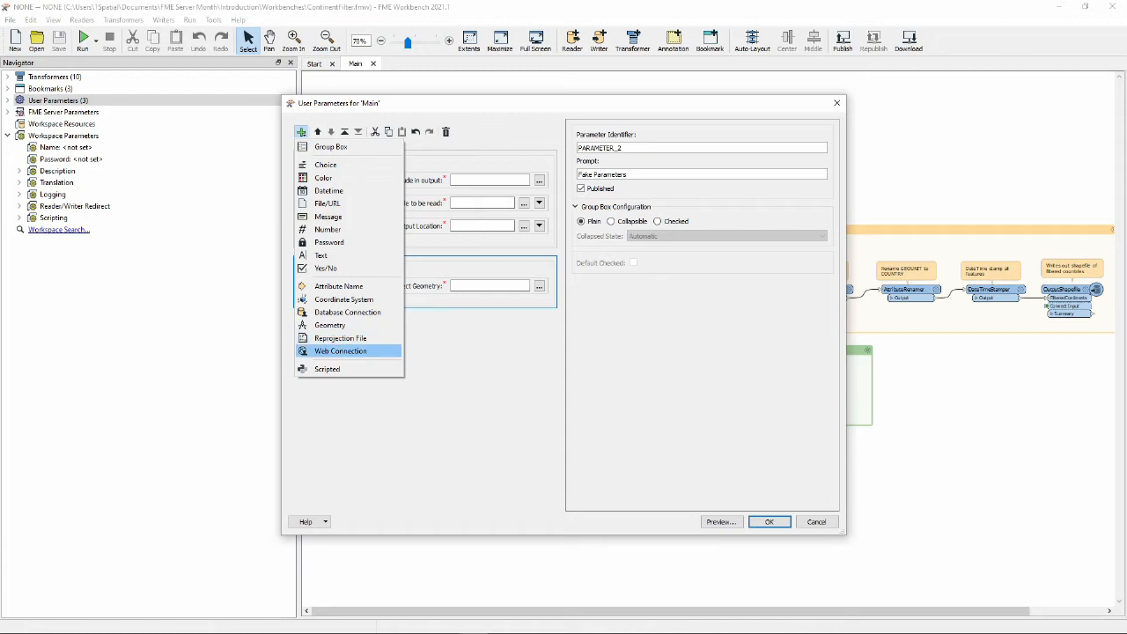
# Add Coordinate System, Color and Datetime parameters under Select Geometry in Fake Parameters.
pyautogui.click(343, 299)
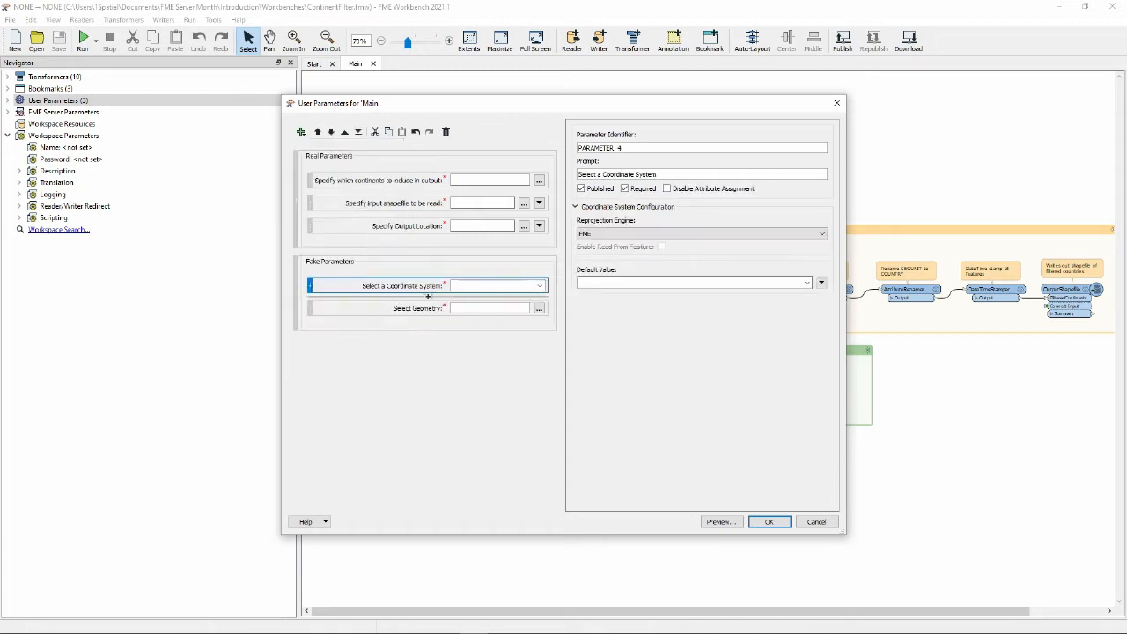
pyautogui.moveTo(405, 285); pyautogui.dragTo(409, 318)
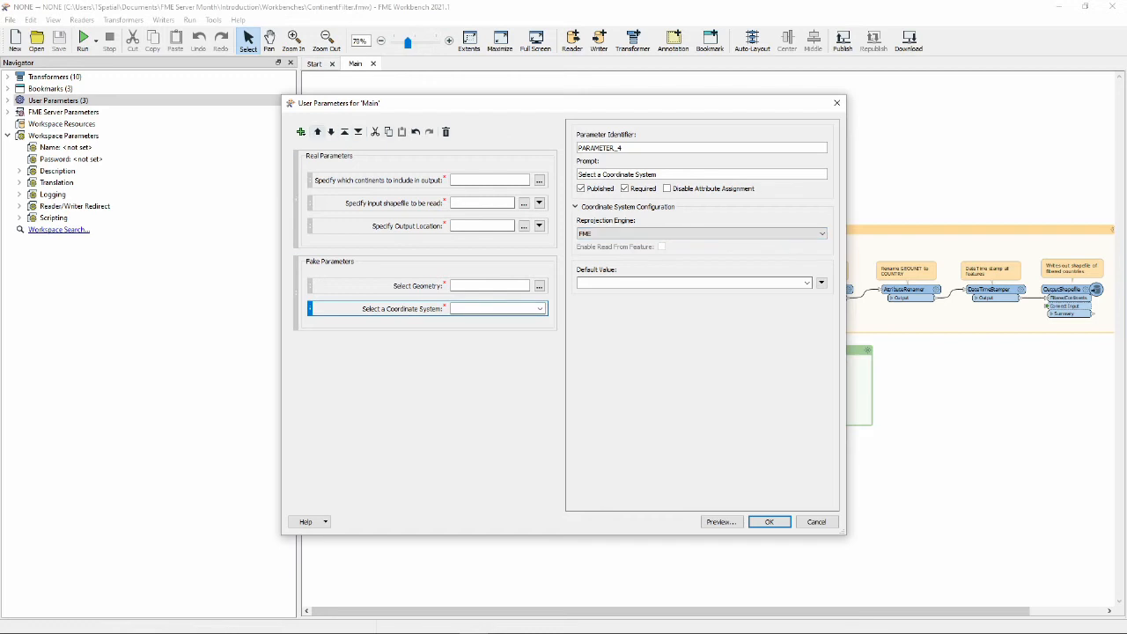
pyautogui.click(301, 132)
pyautogui.click(323, 177)
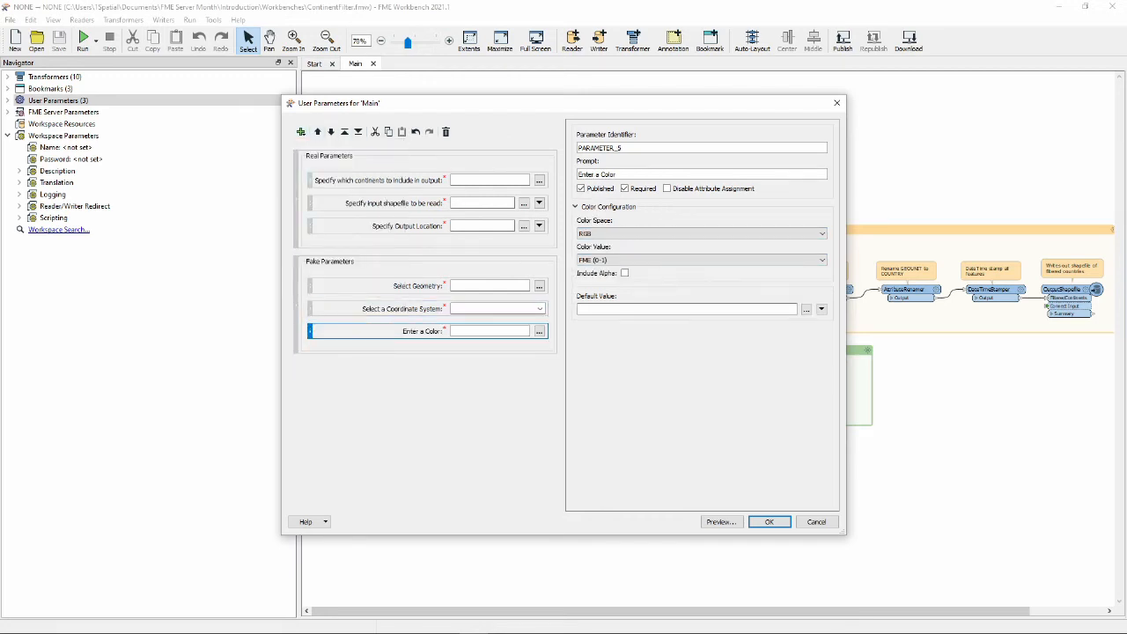
pyautogui.click(302, 131)
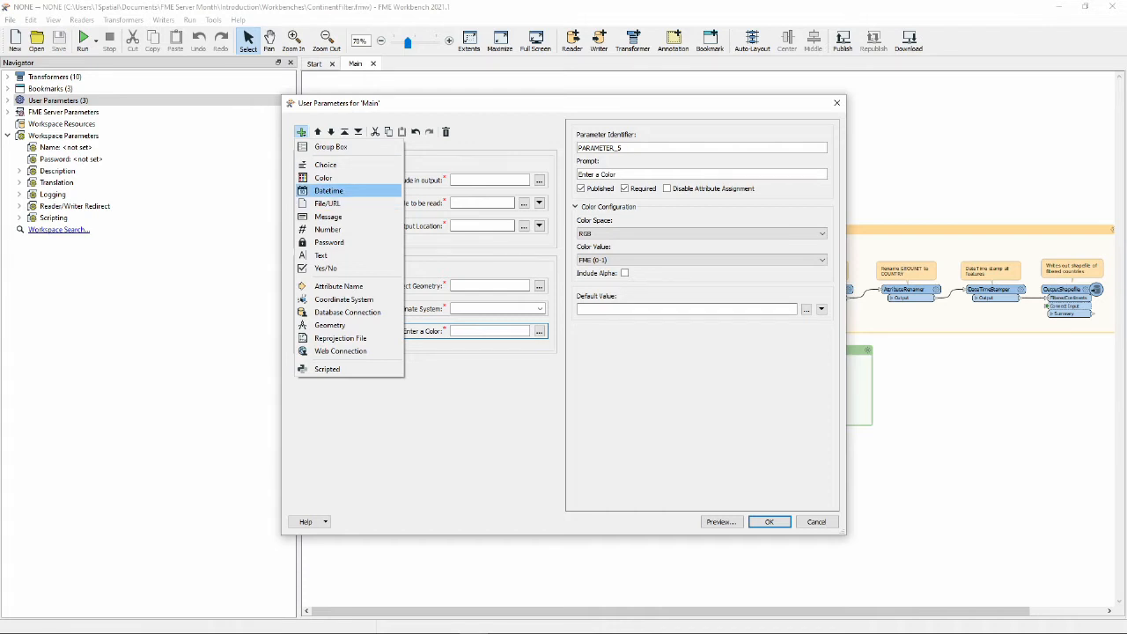
pyautogui.click(328, 190)
pyautogui.click(387, 331)
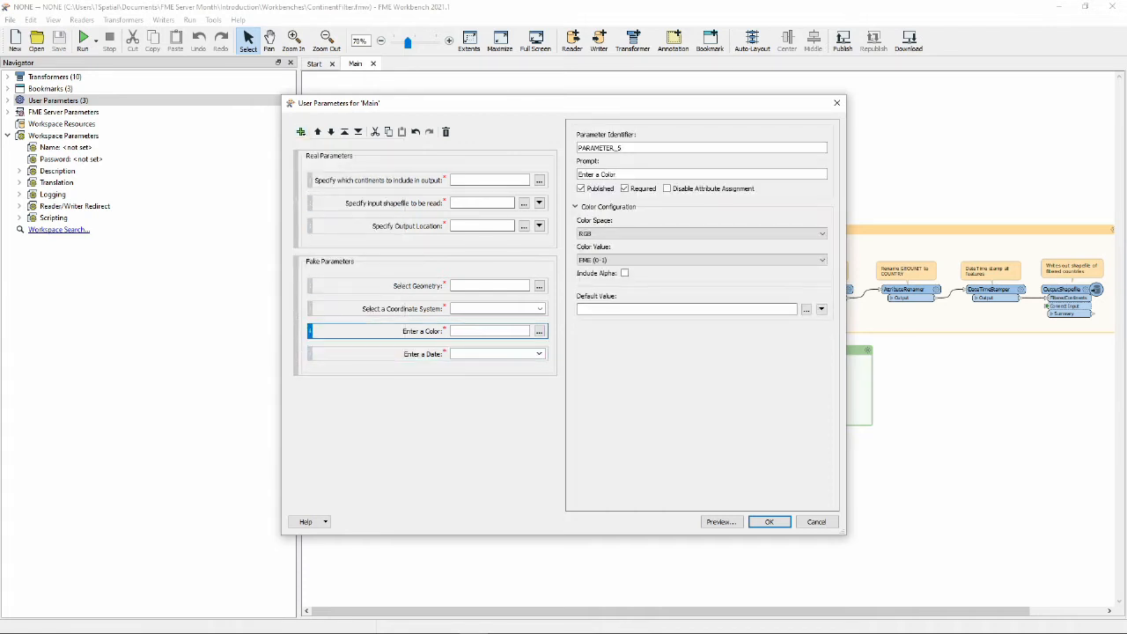
pyautogui.click(387, 309)
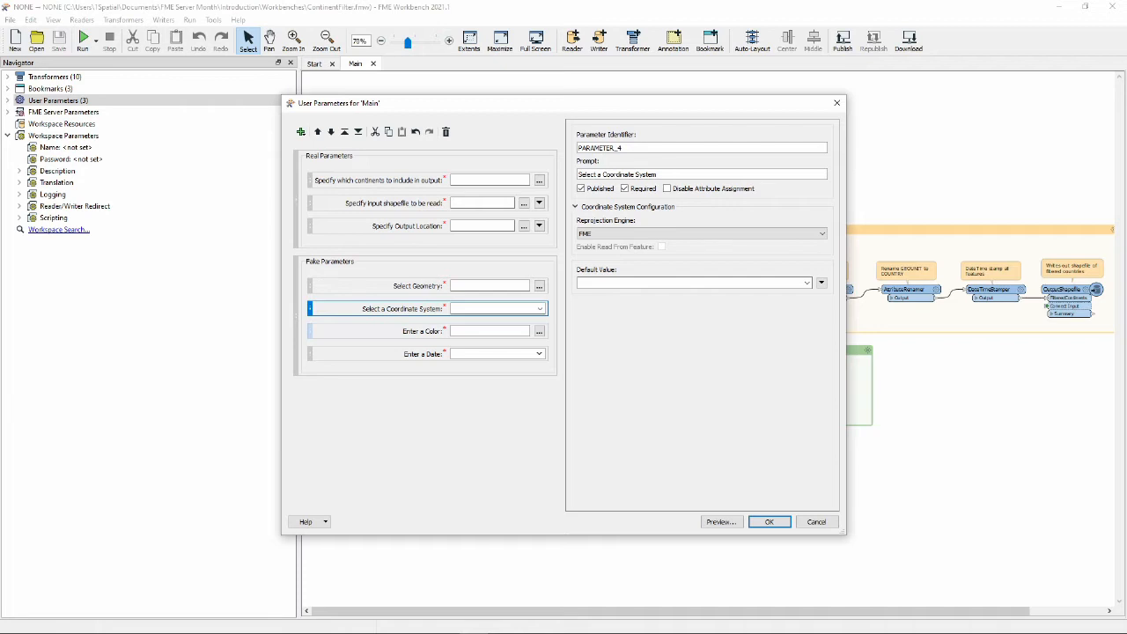
pyautogui.click(387, 286)
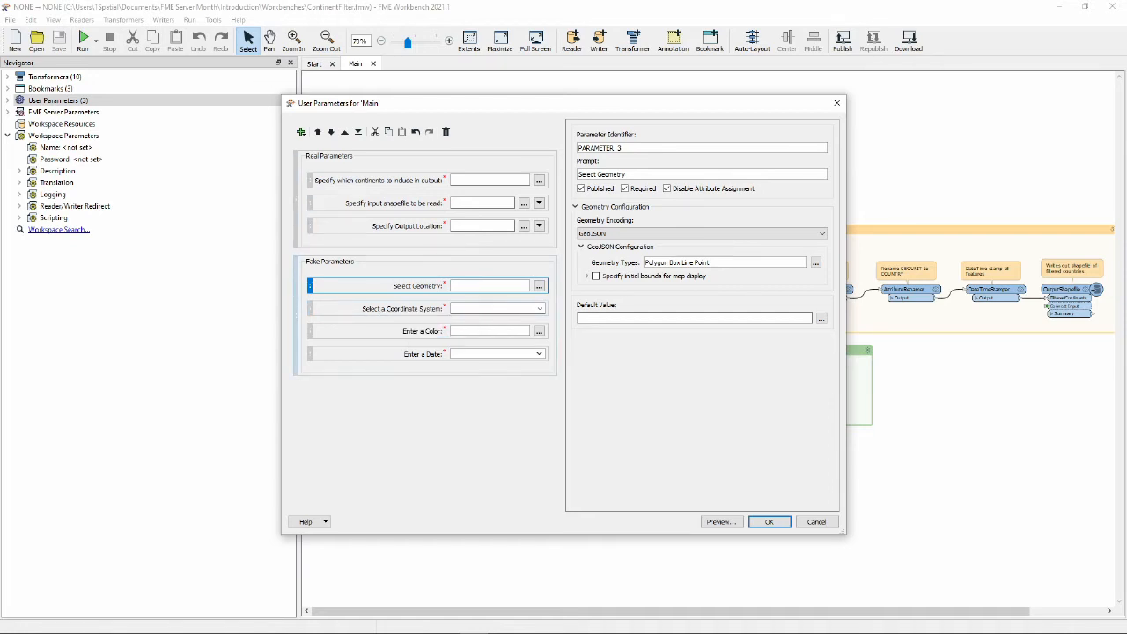
# Preview the parameters, testing the geometry editor and coordinate system gallery, then clearing the coordinate system.
pyautogui.click(720, 521)
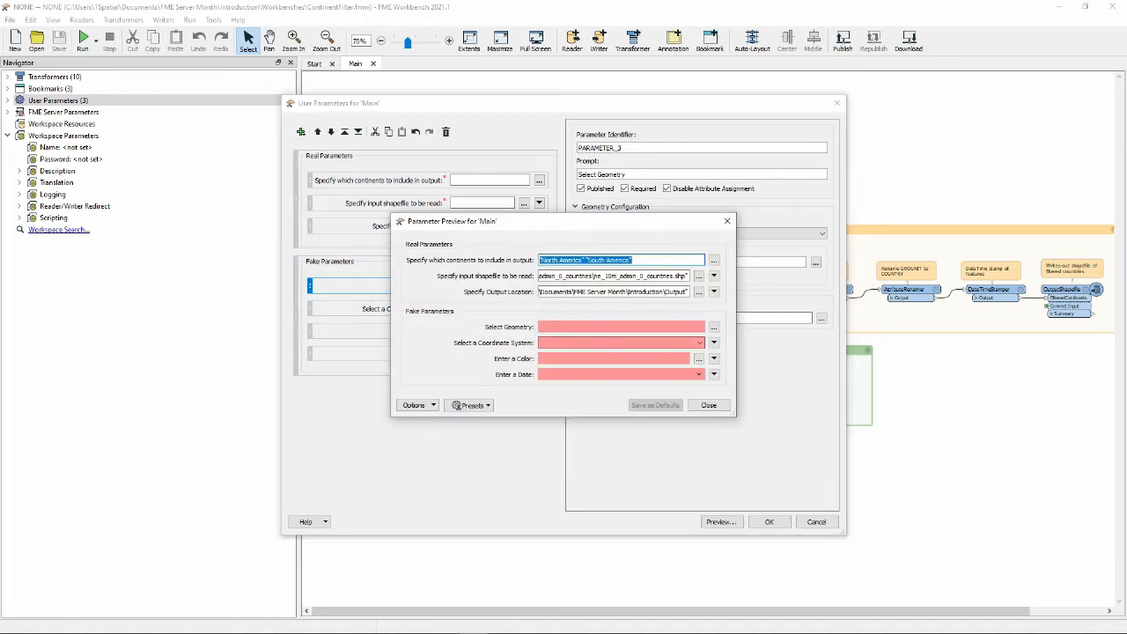
pyautogui.click(652, 260)
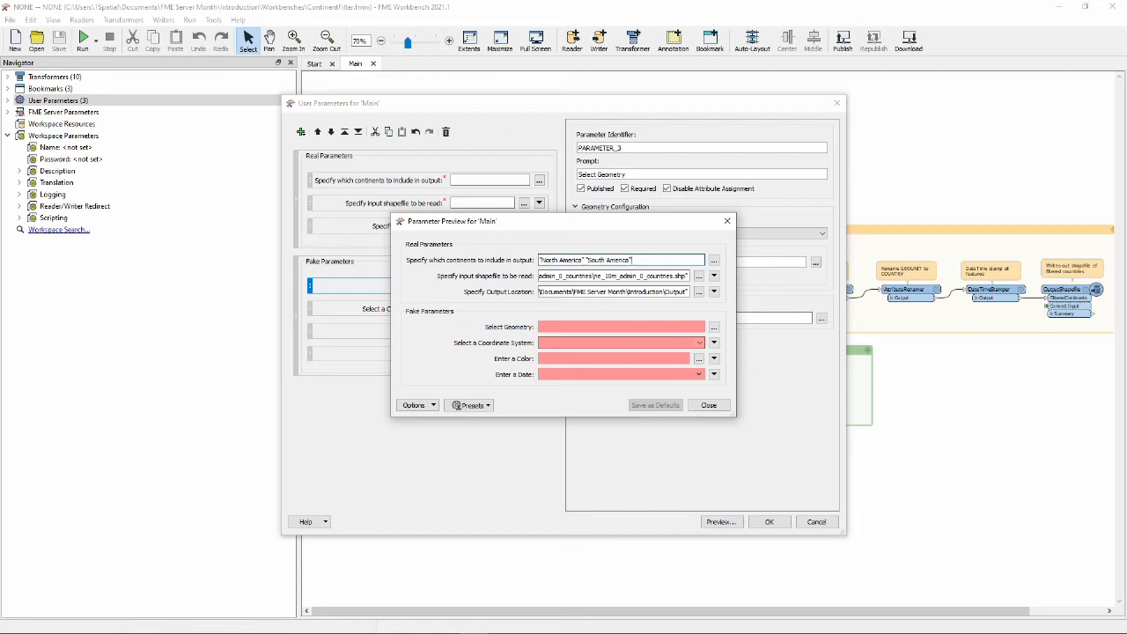
pyautogui.click(714, 327)
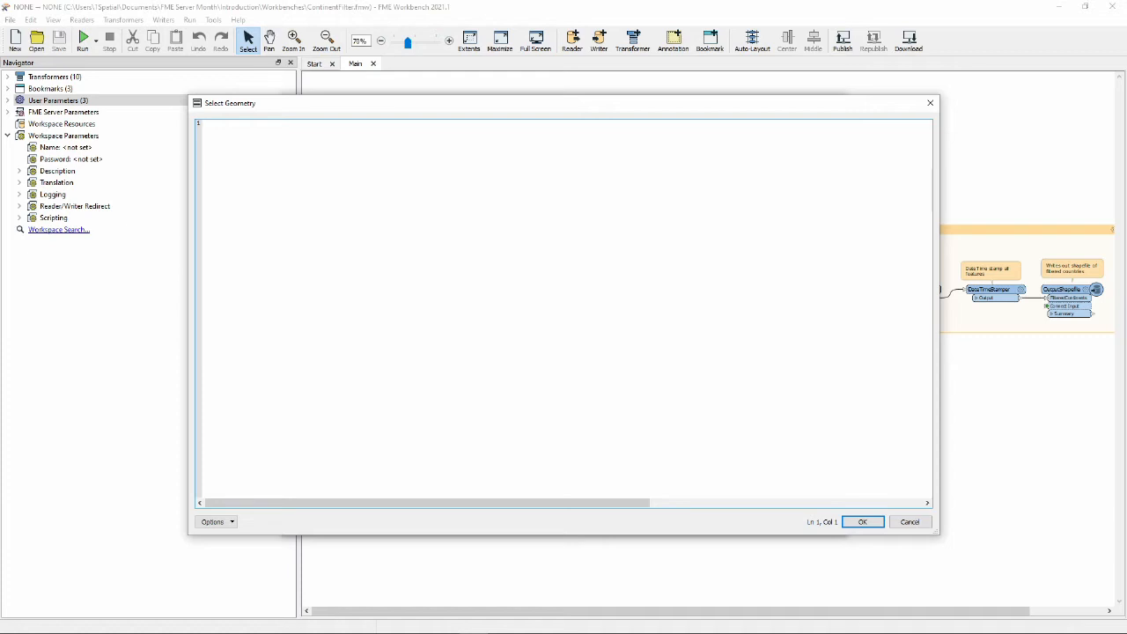
pyautogui.press('Escape')
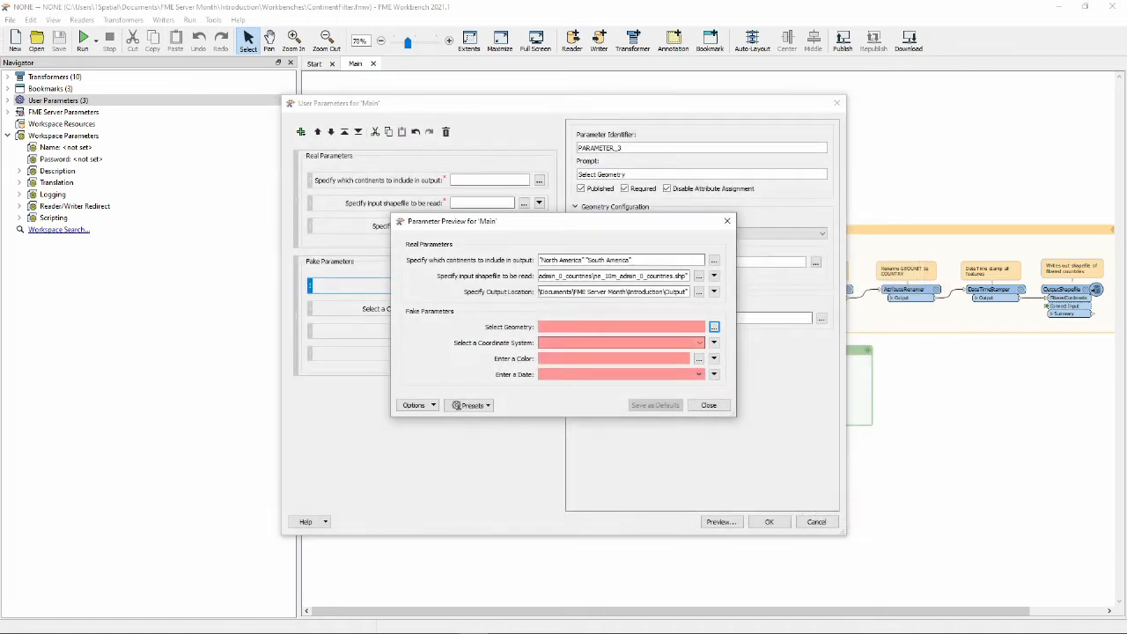
pyautogui.click(699, 343)
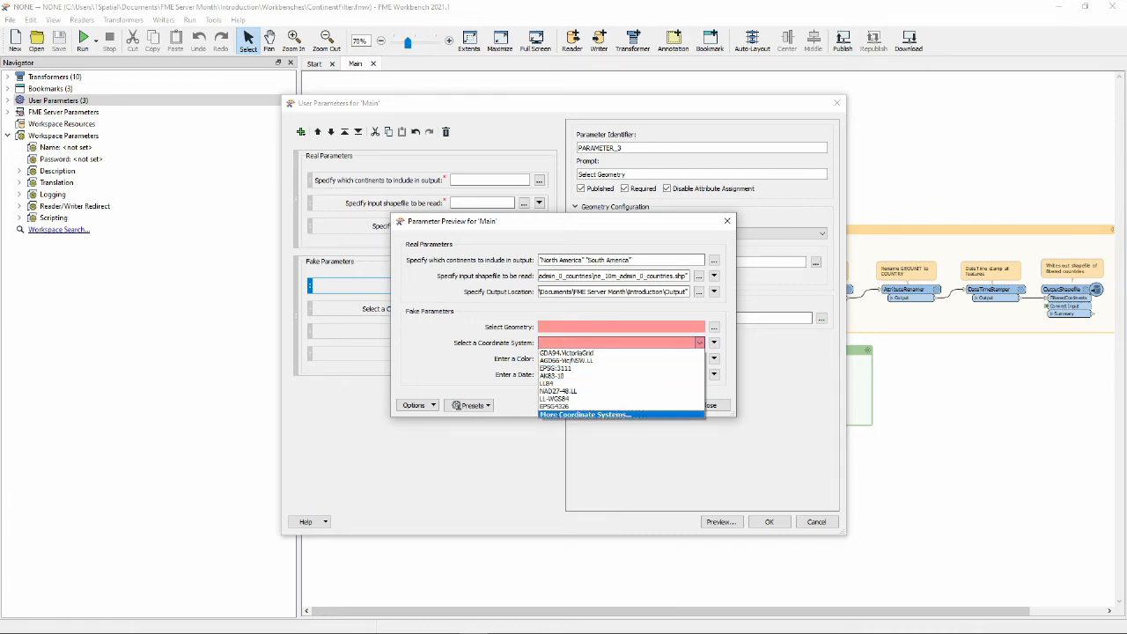
pyautogui.click(616, 413)
pyautogui.click(769, 513)
pyautogui.click(617, 342)
pyautogui.press('BackSpace')
pyautogui.press('BackSpace')
pyautogui.press('BackSpace')
pyautogui.press('BackSpace')
pyautogui.press('BackSpace')
pyautogui.press('BackSpace')
pyautogui.press('BackSpace')
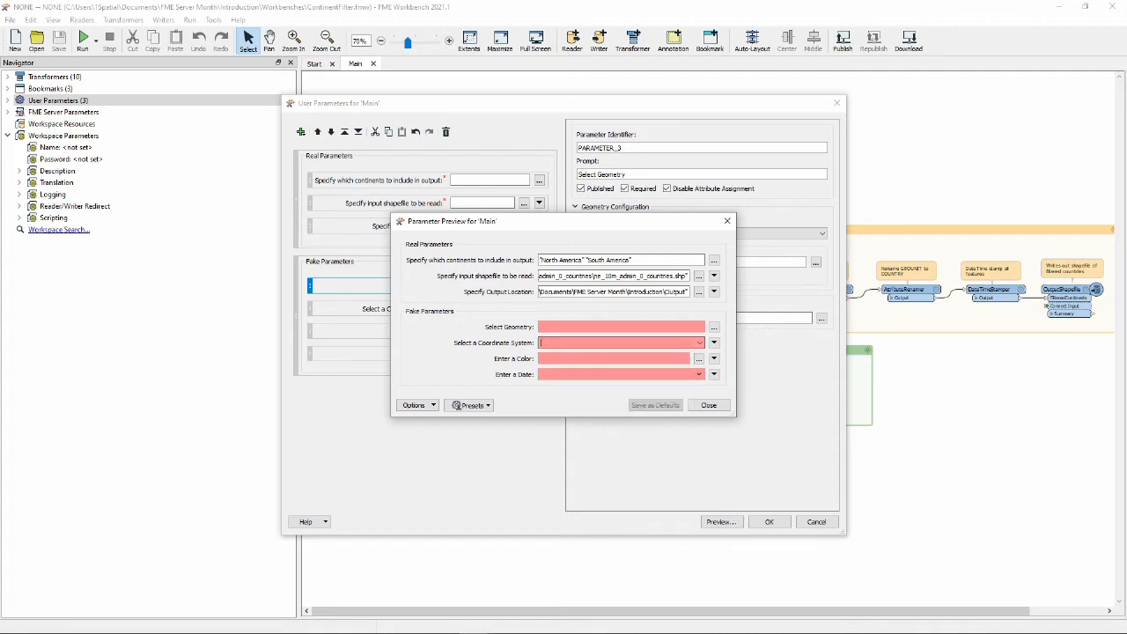
# Try the colour picker and date calendar in the preview, then close it.
pyautogui.click(699, 359)
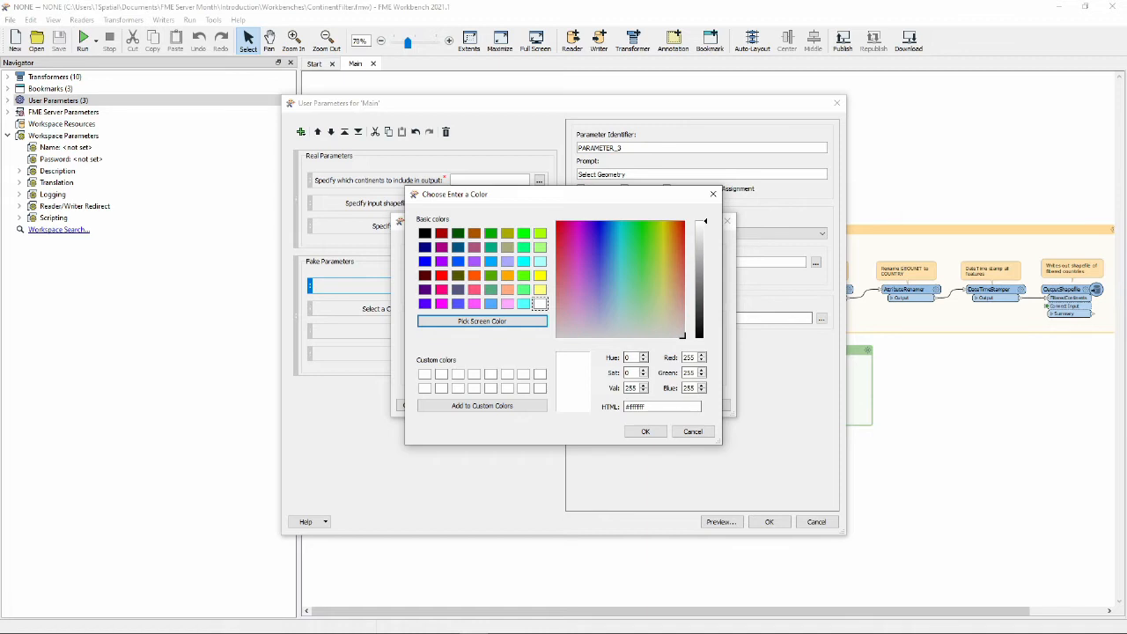
pyautogui.click(692, 430)
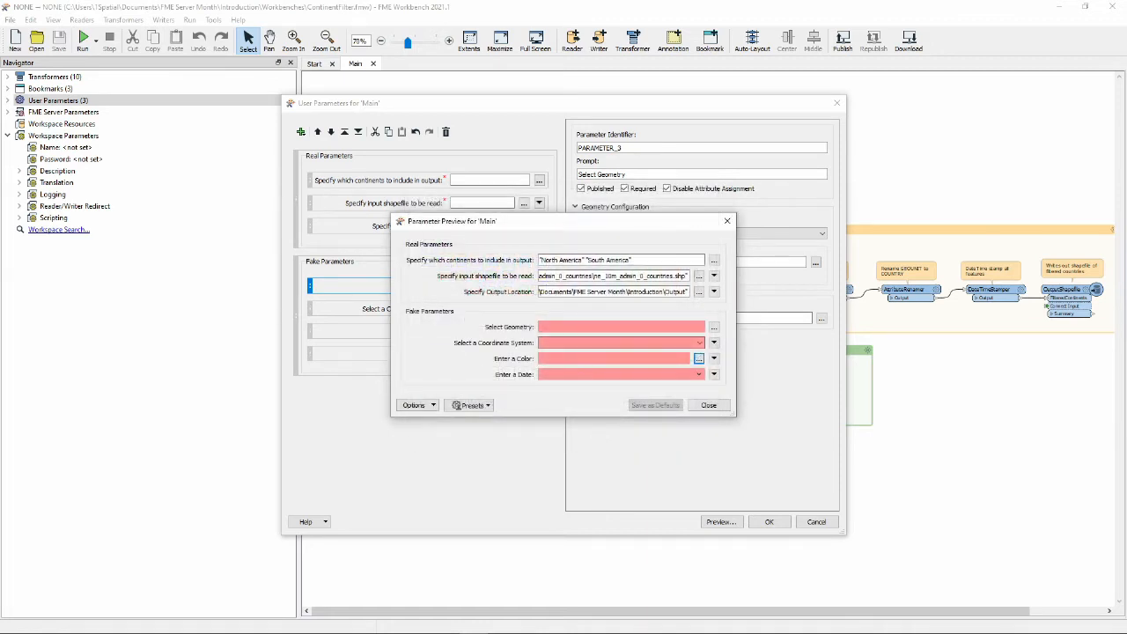
pyautogui.click(698, 374)
pyautogui.click(690, 386)
pyautogui.click(690, 385)
pyautogui.click(690, 386)
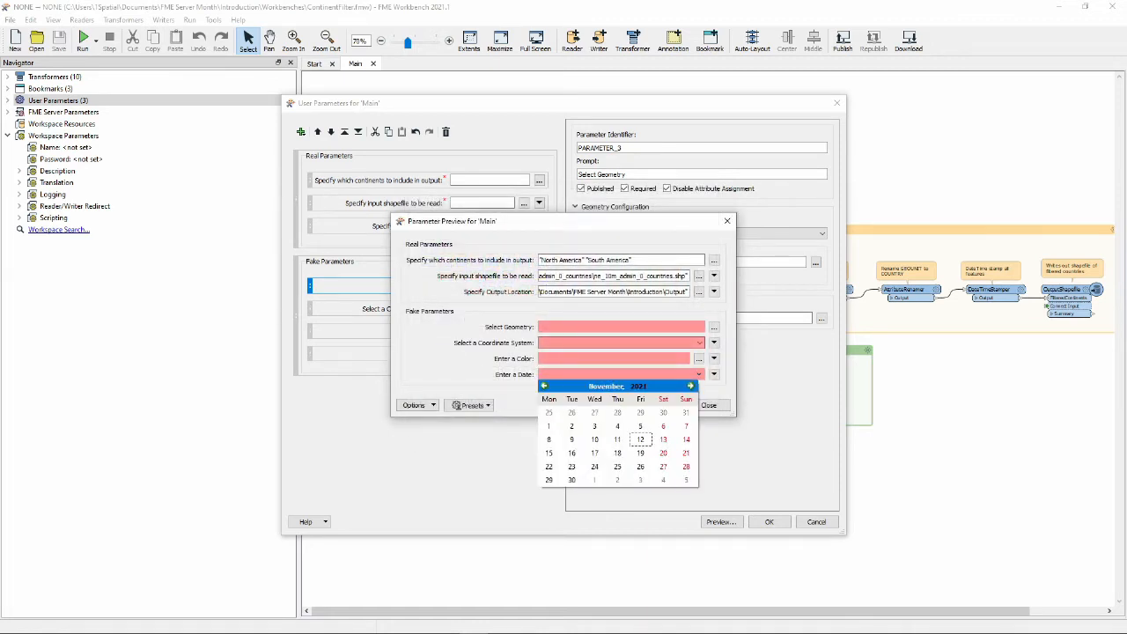
pyautogui.press('Escape')
pyautogui.click(709, 405)
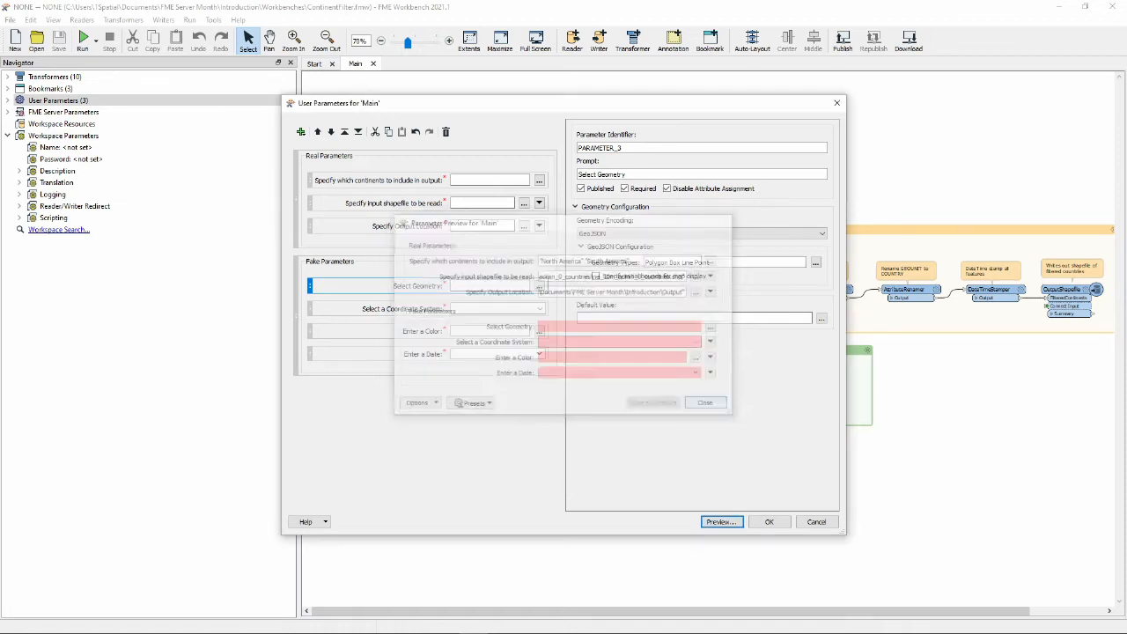
# Save the parameters and republish ContinentFilter.fmw to Demo, overwriting the existing workspace.
pyautogui.click(768, 522)
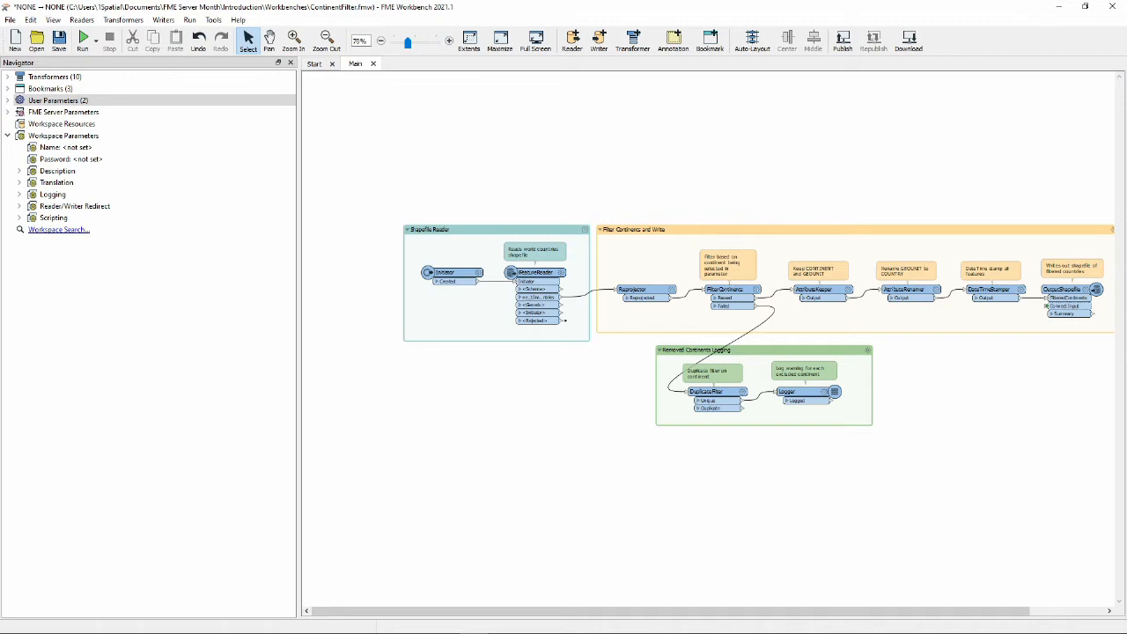
pyautogui.click(843, 40)
pyautogui.click(634, 415)
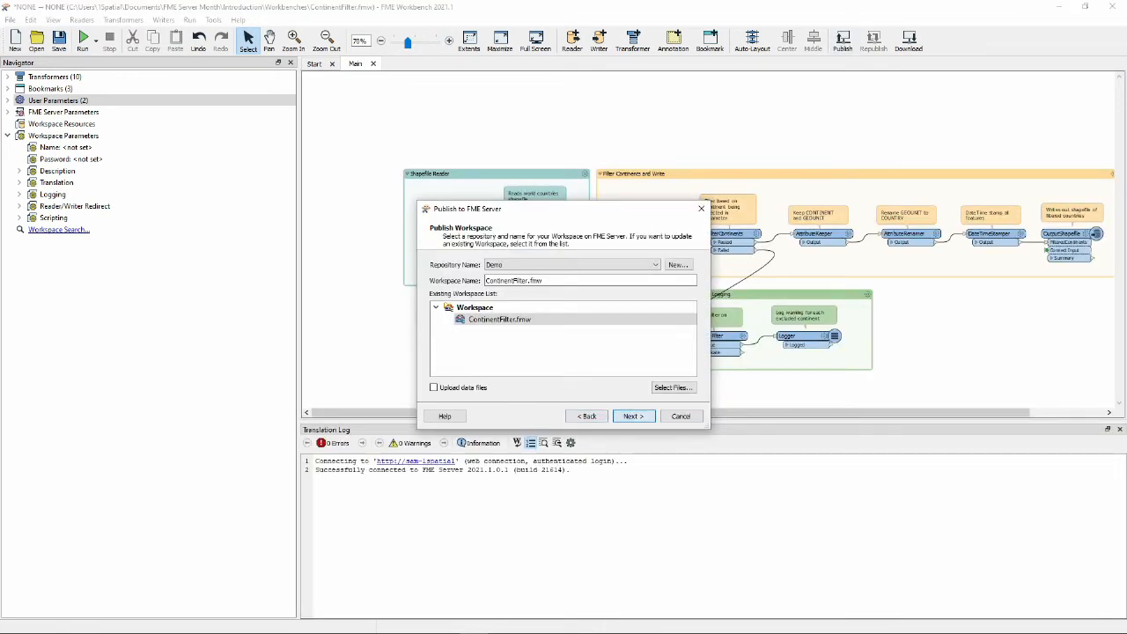
pyautogui.click(634, 416)
pyautogui.click(633, 337)
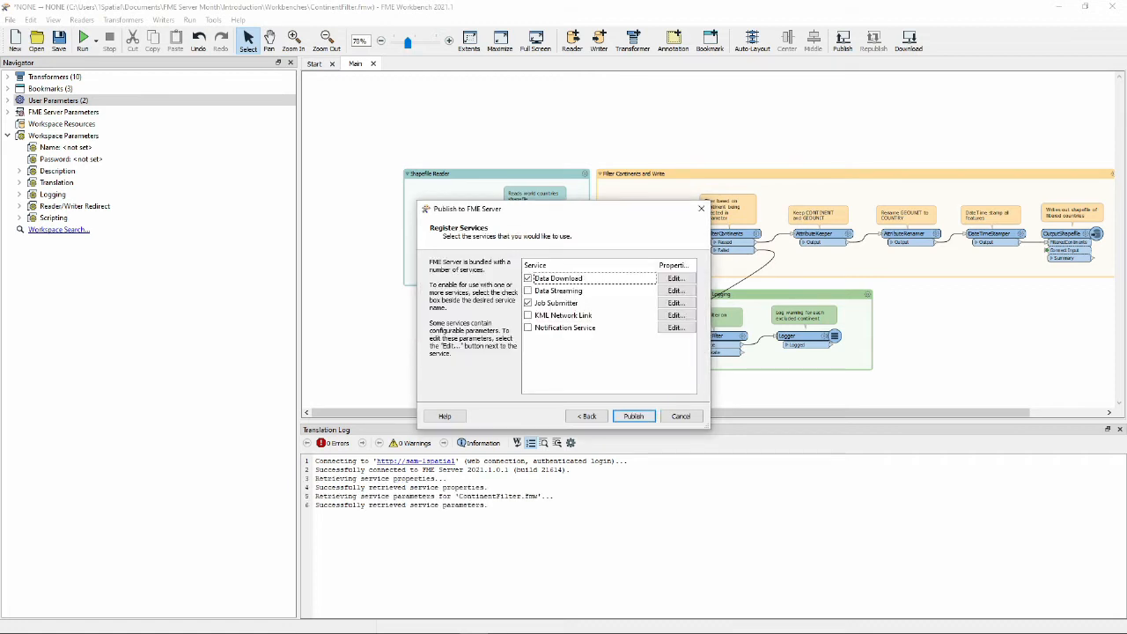
pyautogui.click(633, 416)
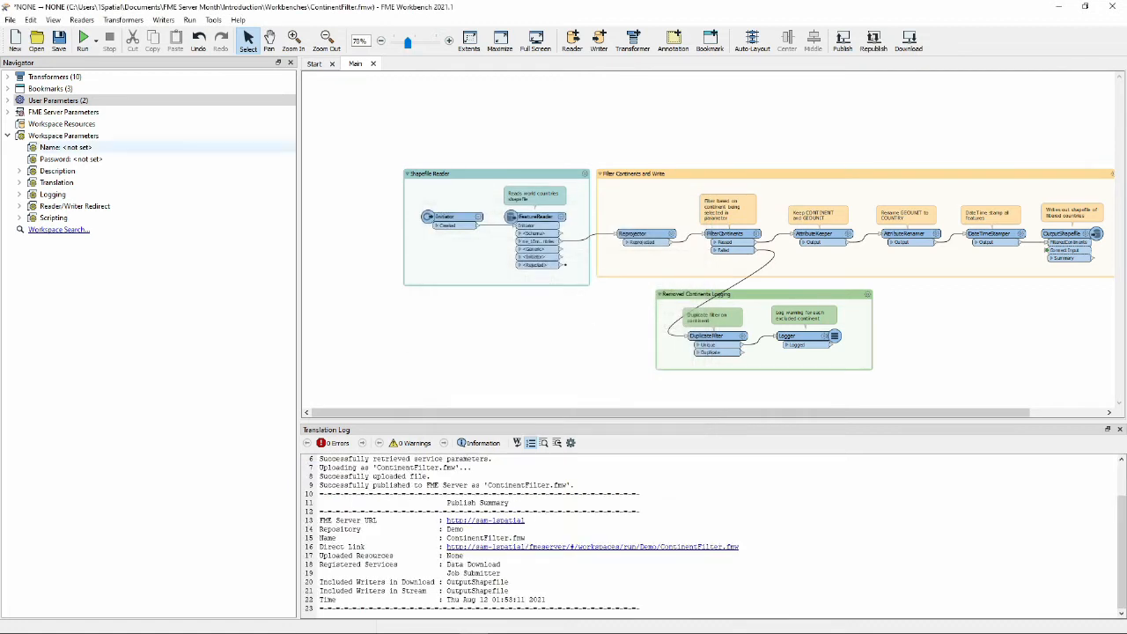
pyautogui.hotkey('alt', 'Tab')
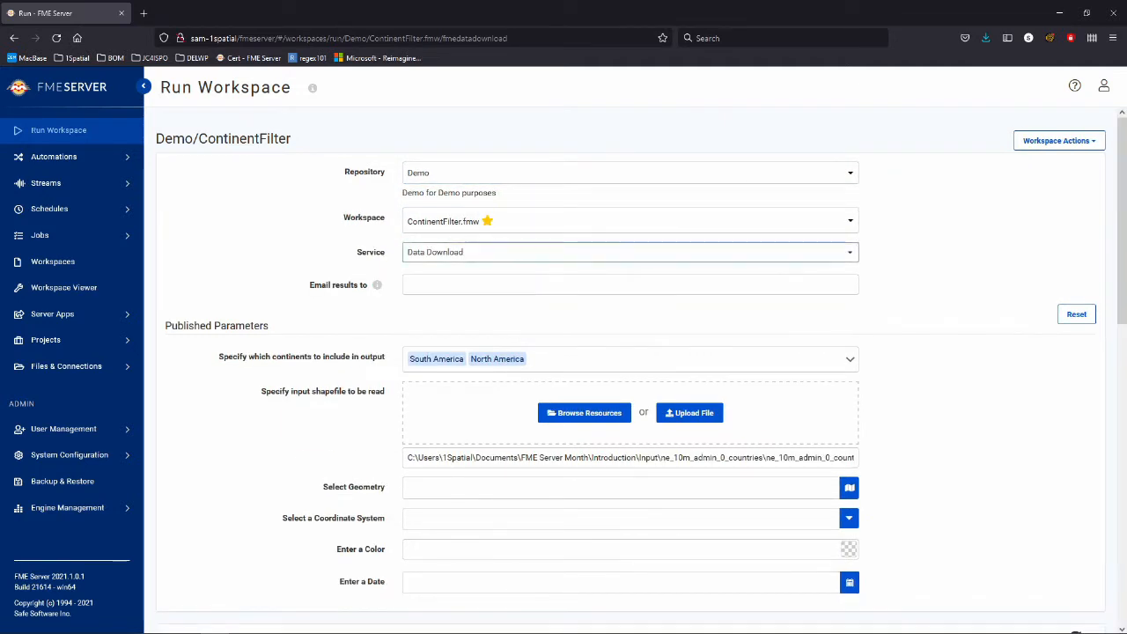
# Scroll the refreshed ContinentFilter form and open the map to draw a geometry.
pyautogui.scroll(-2, 634, 370)
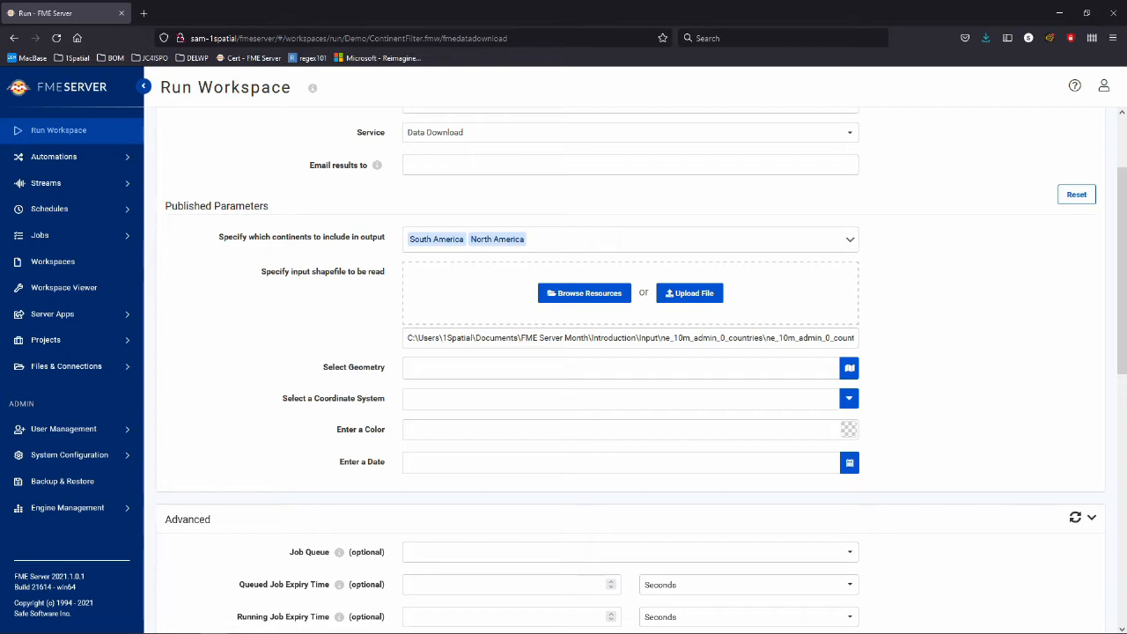
pyautogui.scroll(-1, 631, 352)
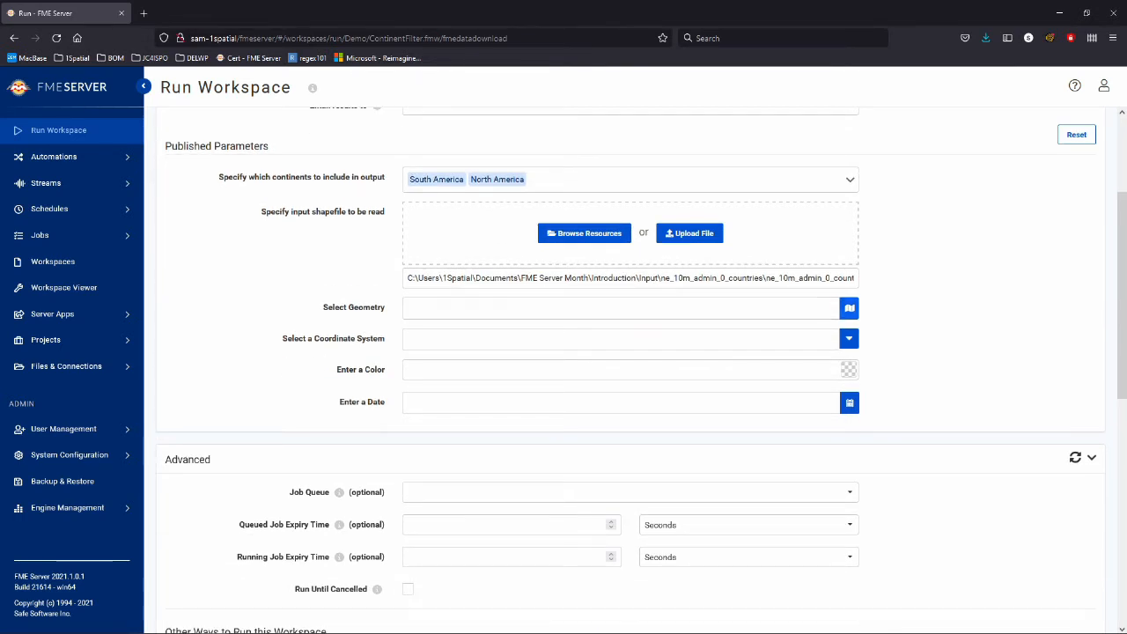
pyautogui.click(848, 308)
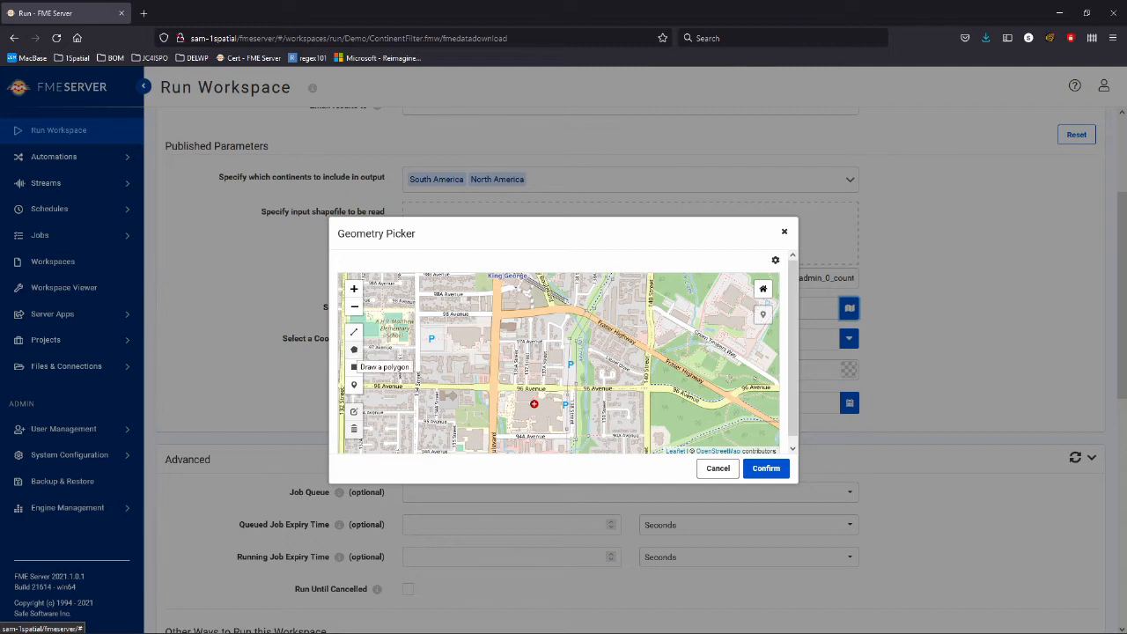
# Draw a rectangle over the upper-left street map and confirm it as the Select Geometry polygon.
pyautogui.click(354, 367)
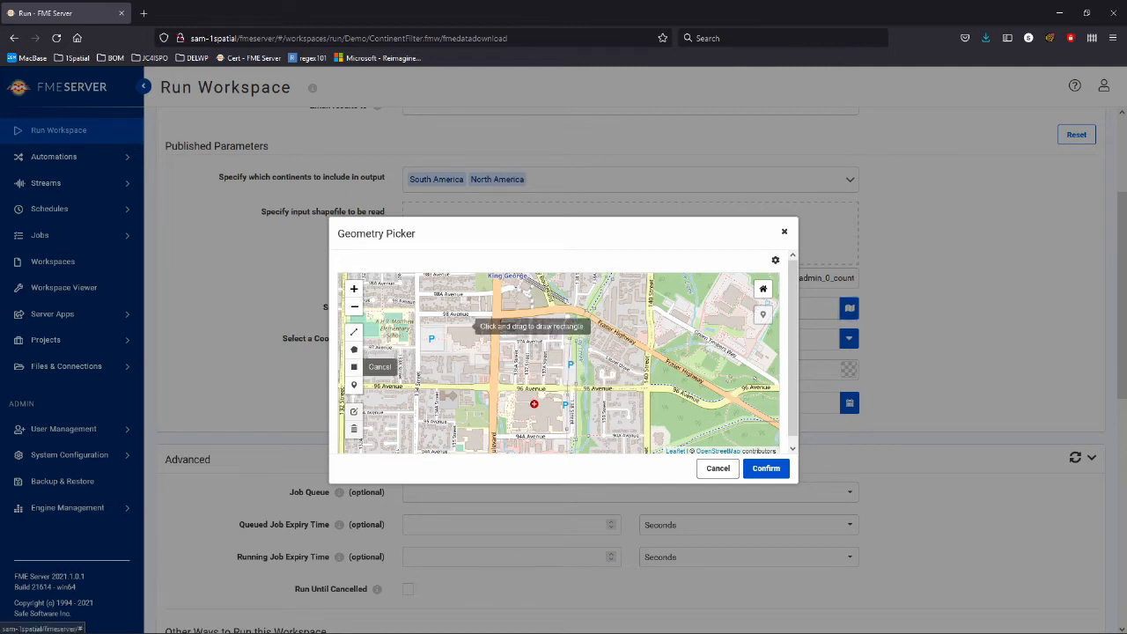
pyautogui.moveTo(396, 297); pyautogui.dragTo(726, 438)
pyautogui.click(765, 468)
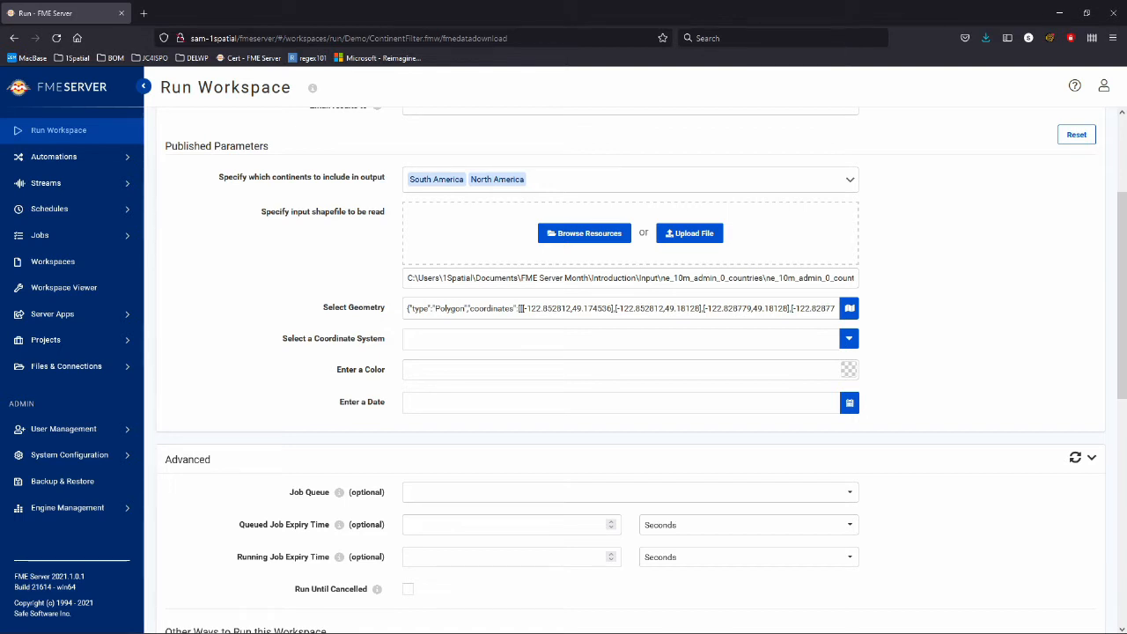
pyautogui.scroll(-1, 577, 371)
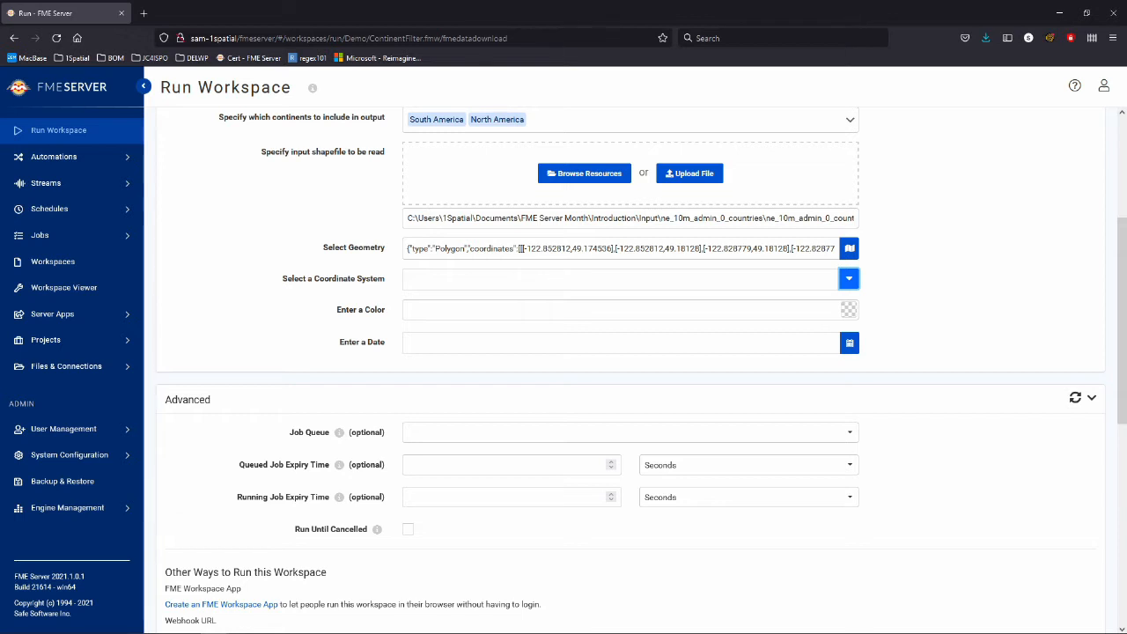
# Set the coordinate system to LL-WGS84 and the colour to green rgb(14%, 79%, 32%).
pyautogui.click(849, 278)
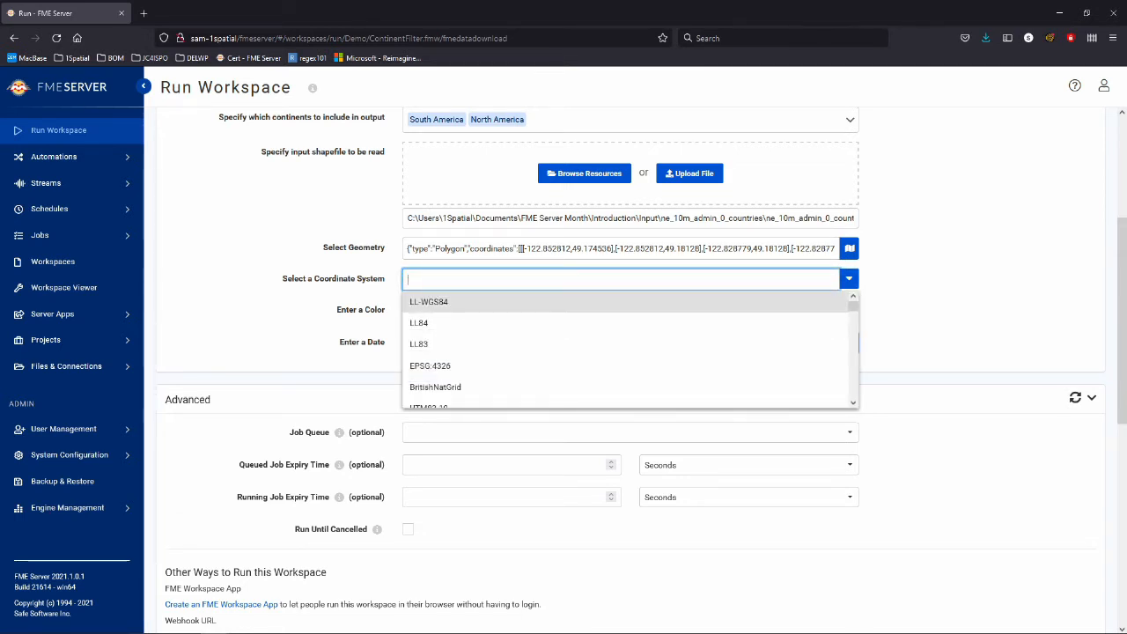
pyautogui.press('Return')
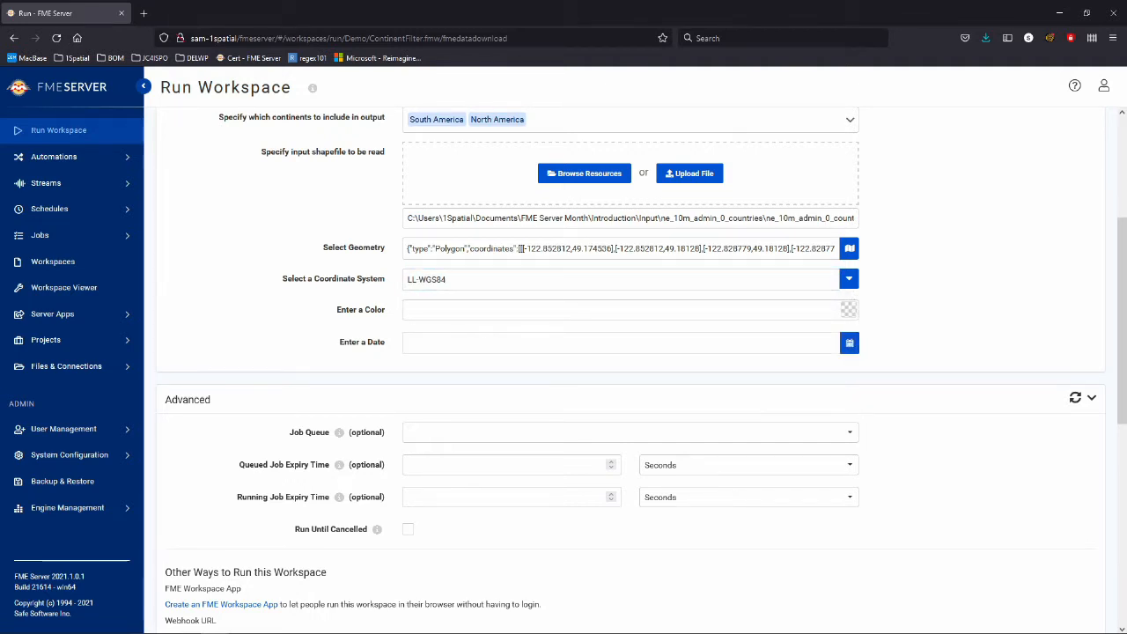
pyautogui.click(849, 309)
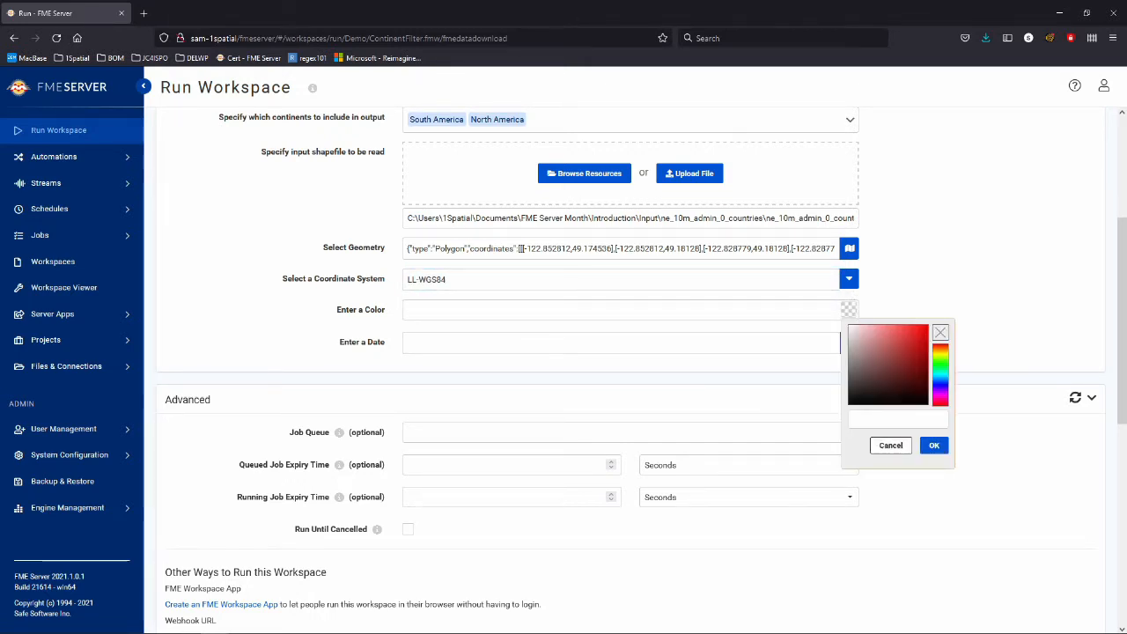
pyautogui.moveTo(880, 361)
pyautogui.mouseDown()
pyautogui.moveTo(912, 341)
pyautogui.moveTo(940, 380)
pyautogui.moveTo(940, 367)
pyautogui.mouseUp()
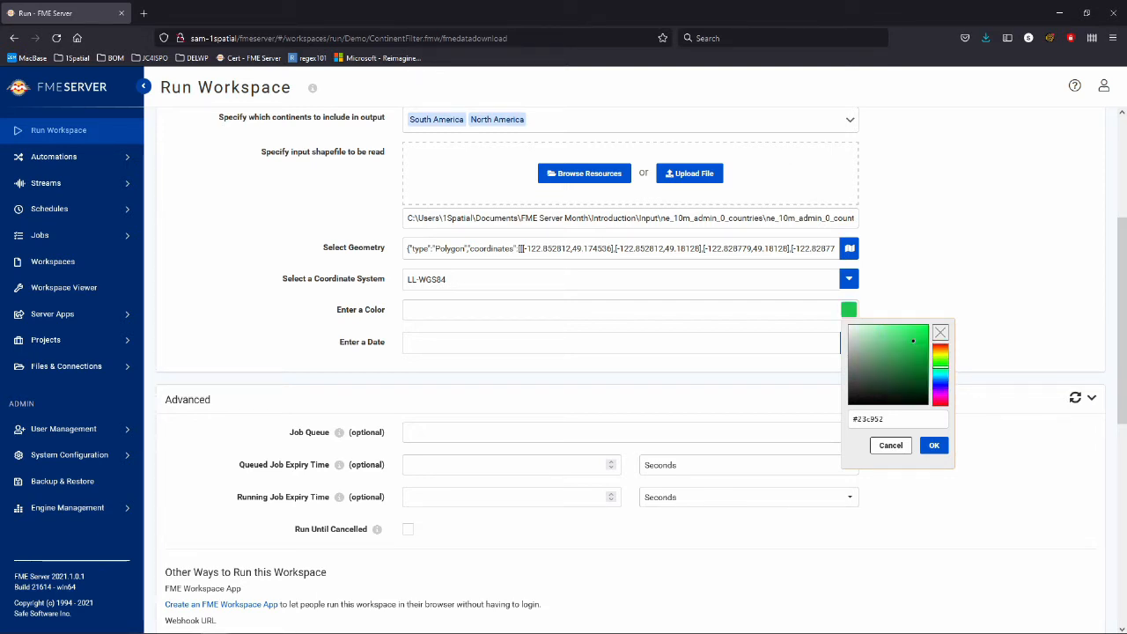
pyautogui.tripleClick(869, 419)
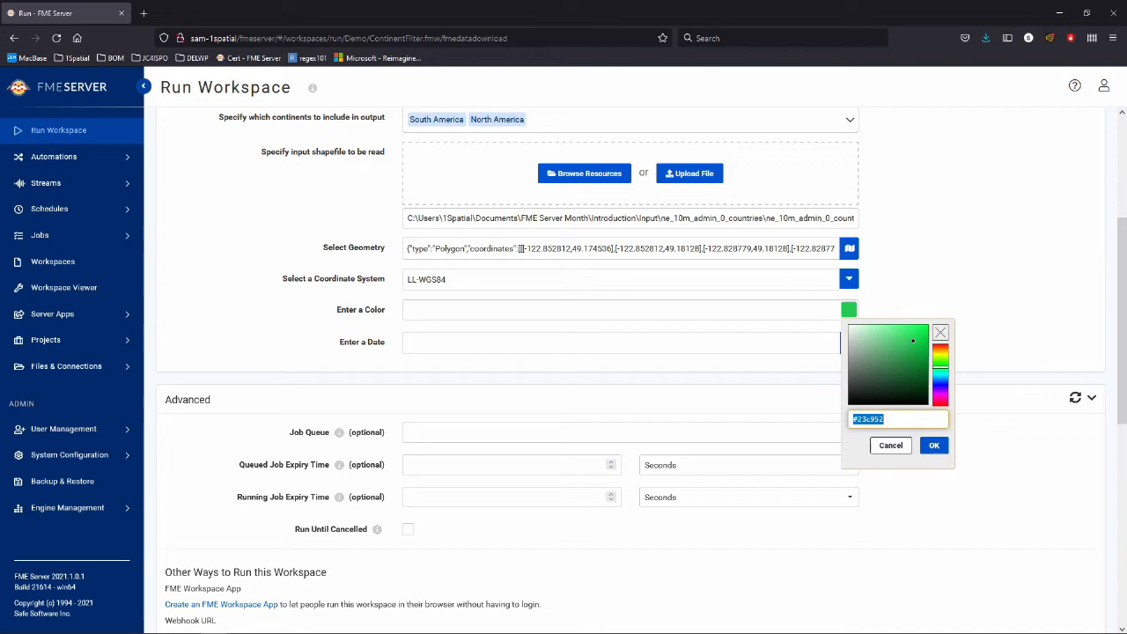
pyautogui.click(934, 446)
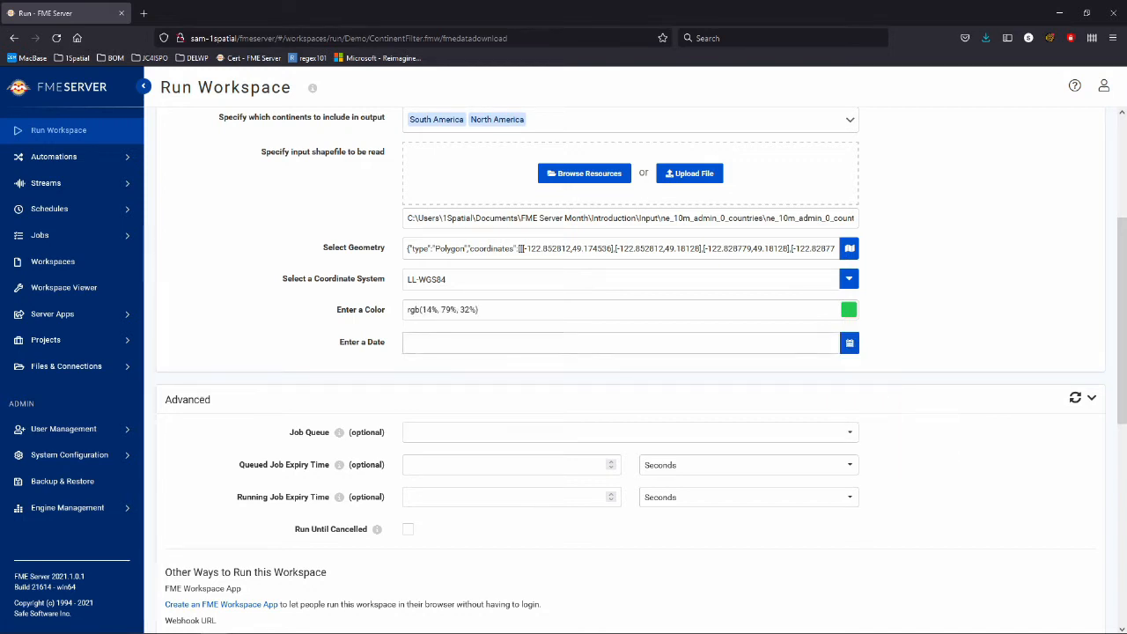
# Set the date parameter to 24 August 2021 and collapse the Advanced settings.
pyautogui.click(848, 342)
pyautogui.click(848, 342)
pyautogui.click(849, 343)
pyautogui.scroll(-1, 837, 440)
pyautogui.click(788, 312)
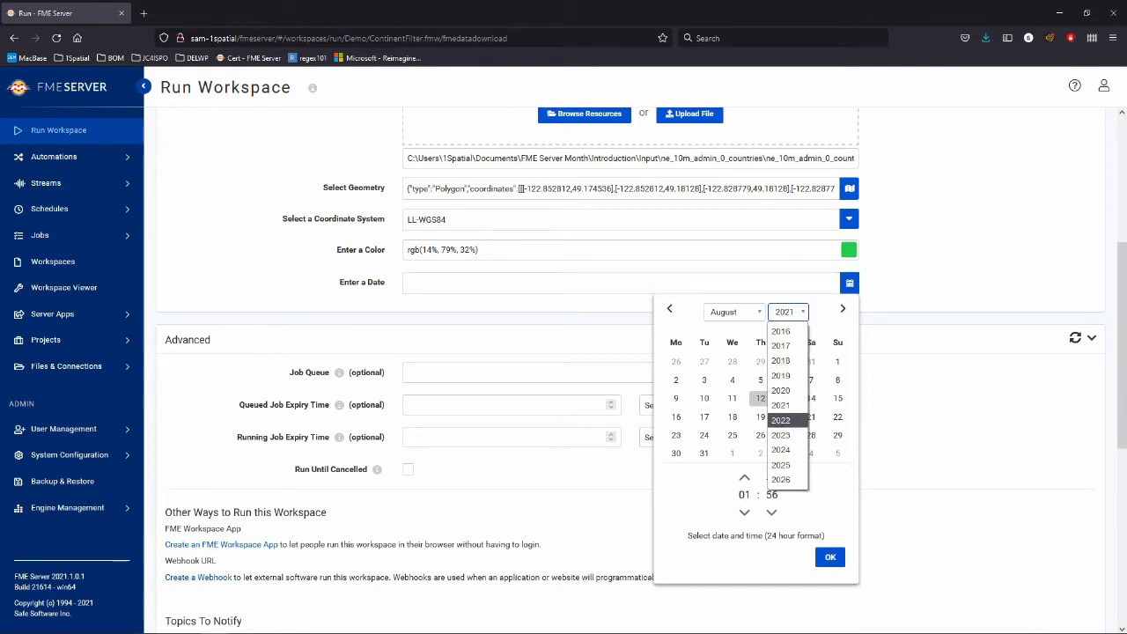
pyautogui.click(780, 420)
pyautogui.click(788, 311)
pyautogui.click(788, 389)
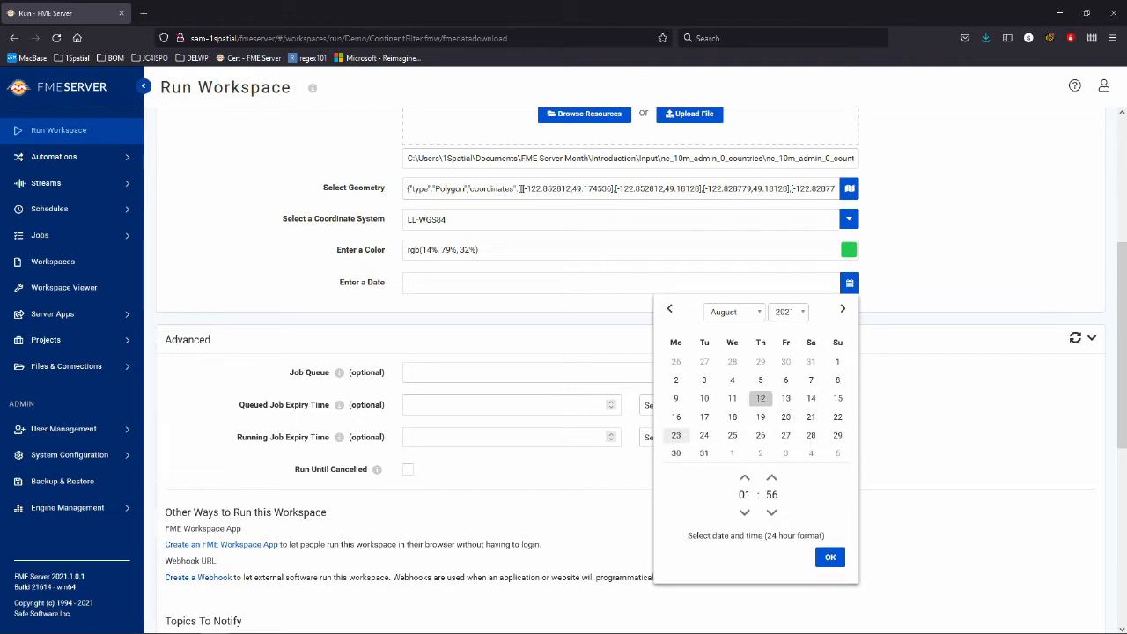
pyautogui.click(703, 435)
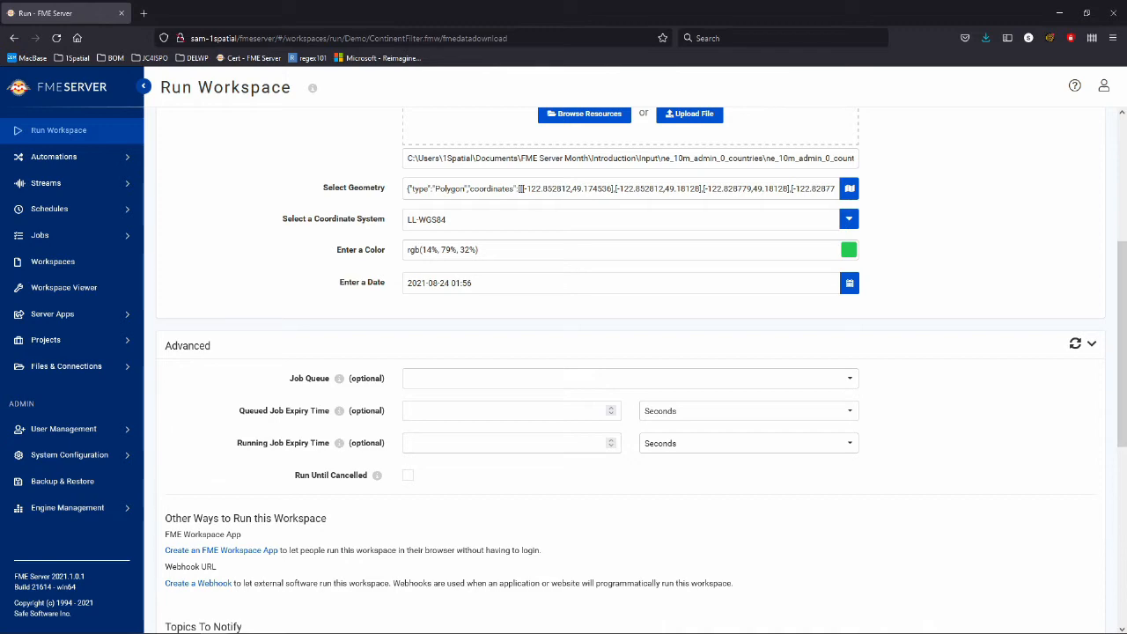
pyautogui.click(1091, 342)
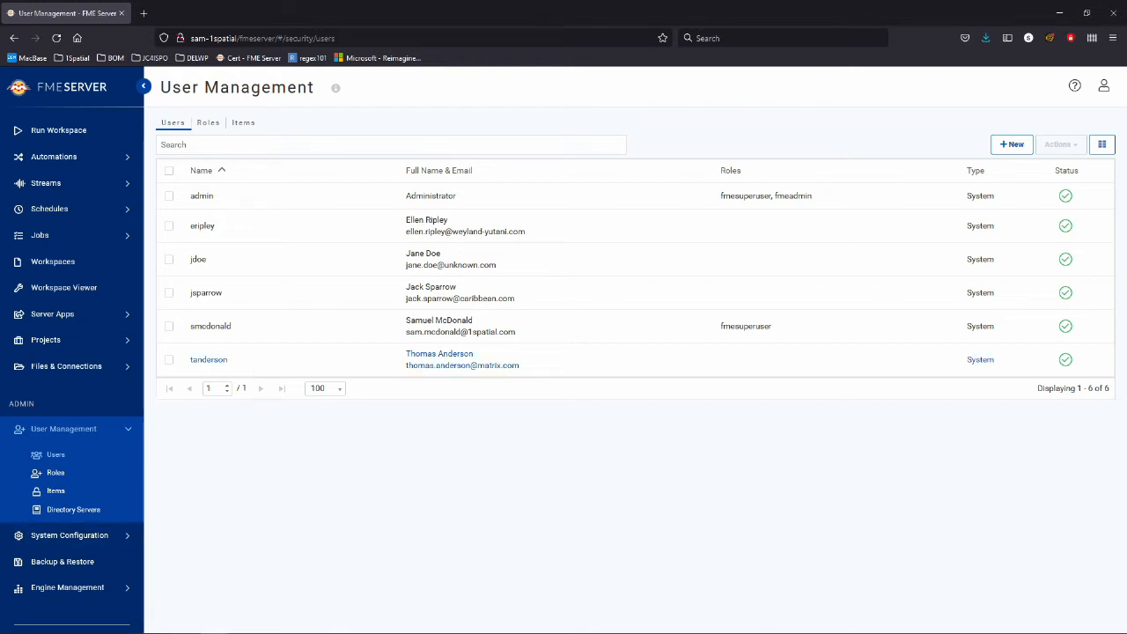
# Give the last user Run Workspace access and save the change.
pyautogui.click(209, 359)
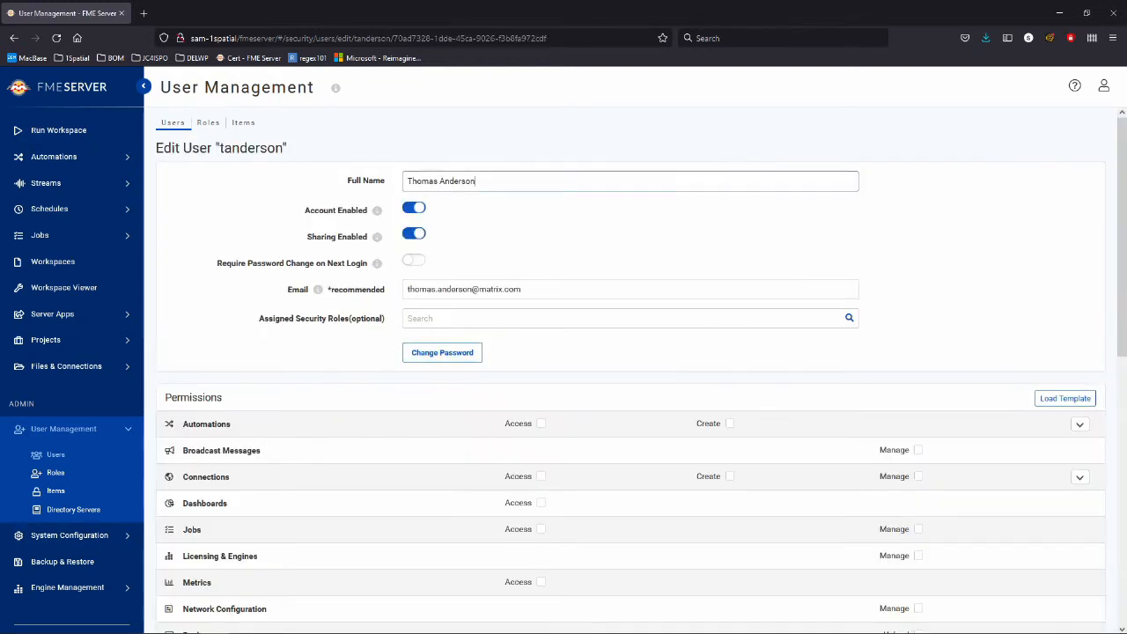
pyautogui.scroll(-2, 631, 370)
pyautogui.scroll(-4, 630, 369)
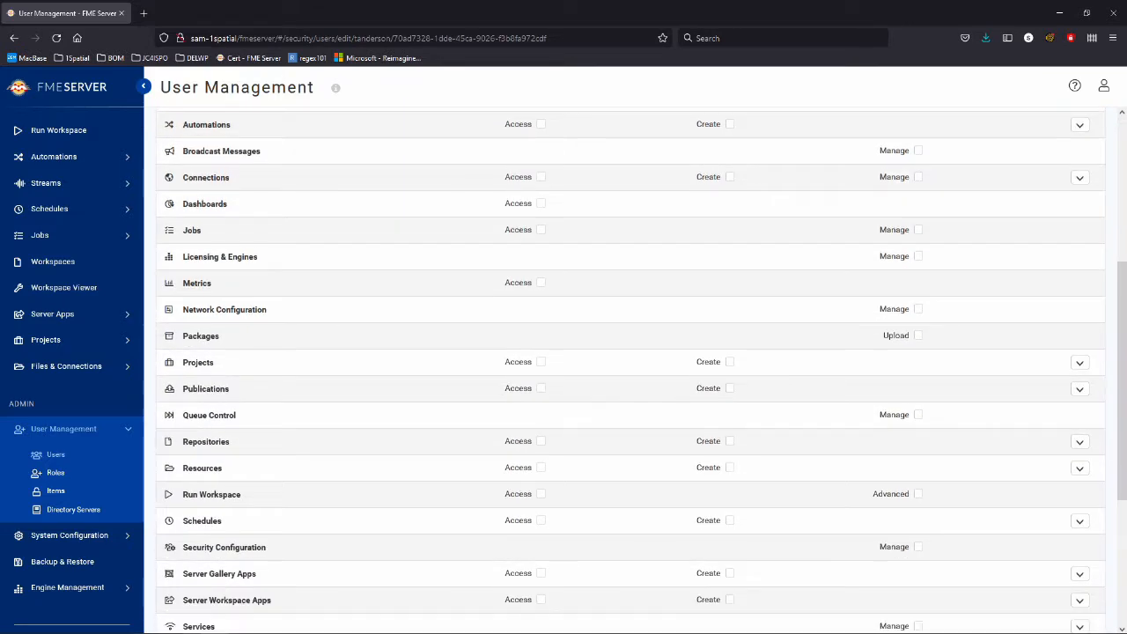
pyautogui.click(540, 493)
pyautogui.scroll(-3, 541, 370)
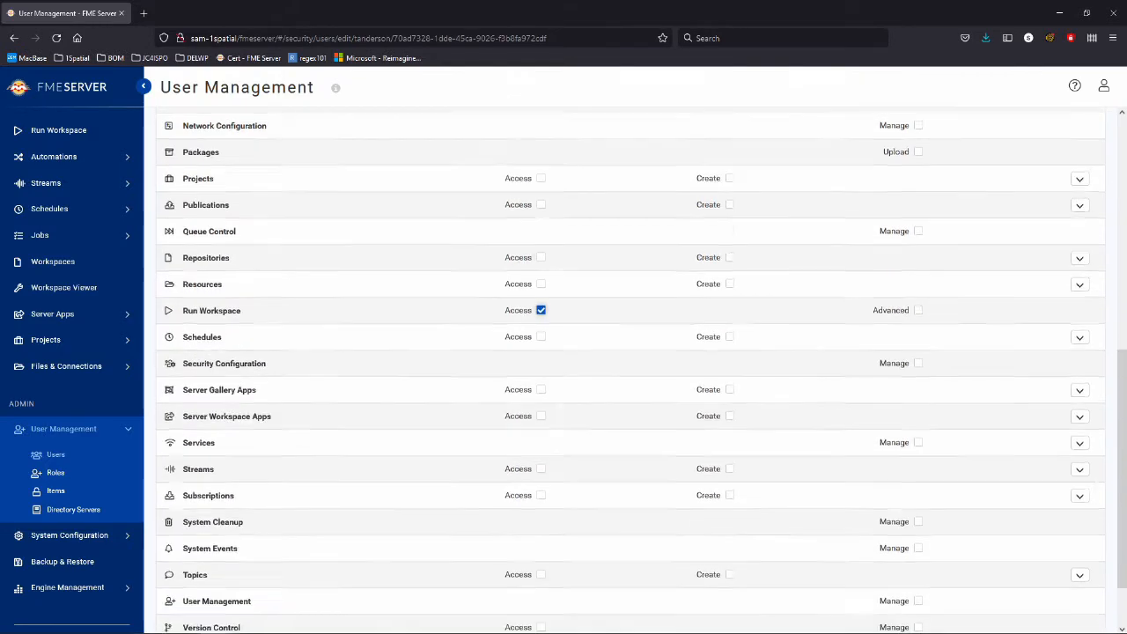
pyautogui.click(1084, 614)
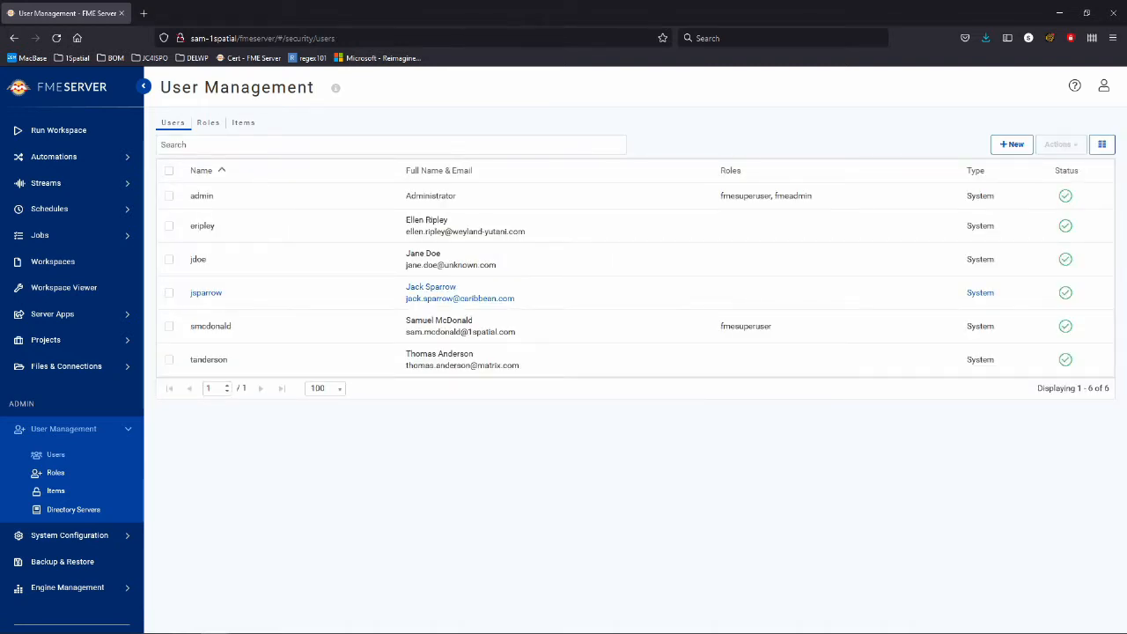
# Review the fourth user's settings without changing them, then open the admin account menu.
pyautogui.click(206, 292)
pyautogui.scroll(-3, 630, 370)
pyautogui.scroll(-3, 630, 369)
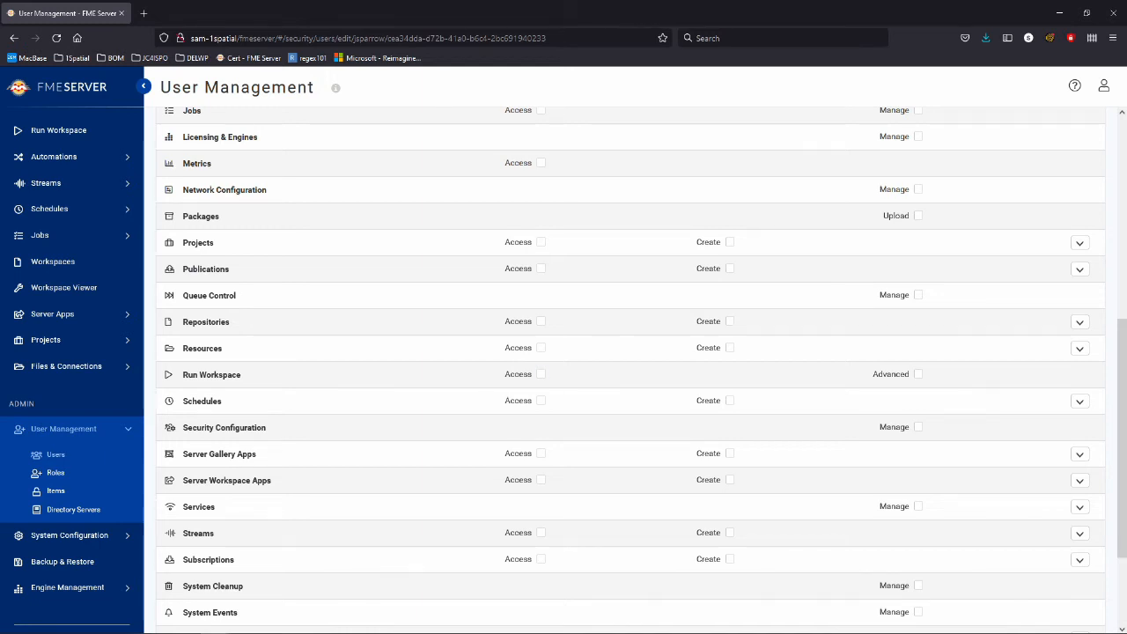
pyautogui.scroll(-3, 625, 352)
pyautogui.click(1038, 615)
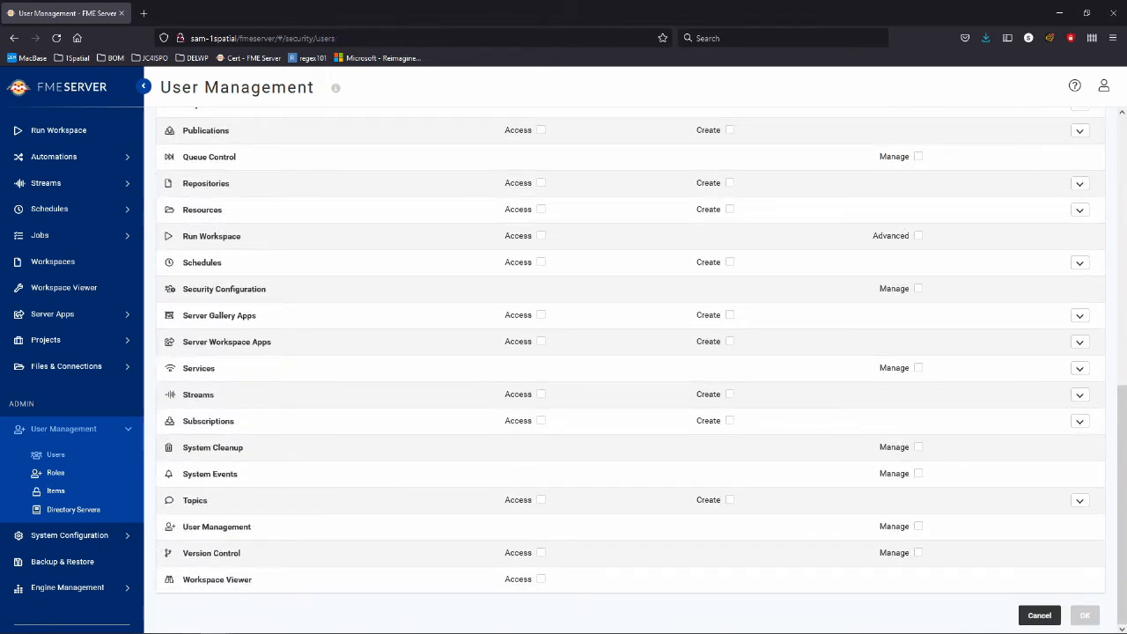
pyautogui.click(1104, 85)
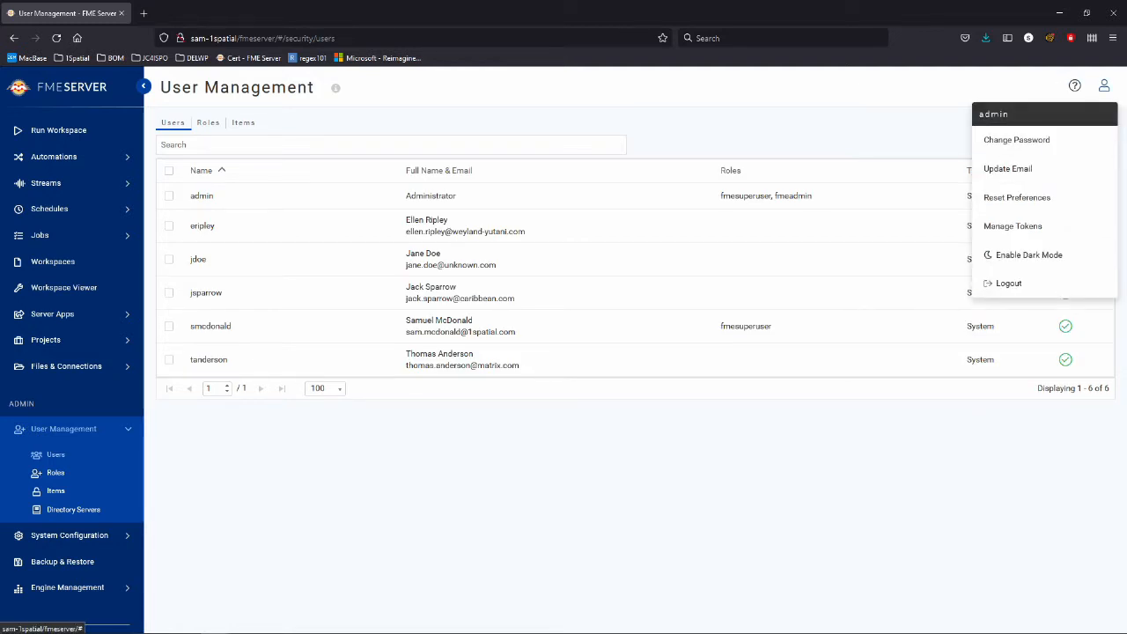
# Log out and sign in as a restricted user, then check the repositories available on Run Workspace.
pyautogui.click(1008, 282)
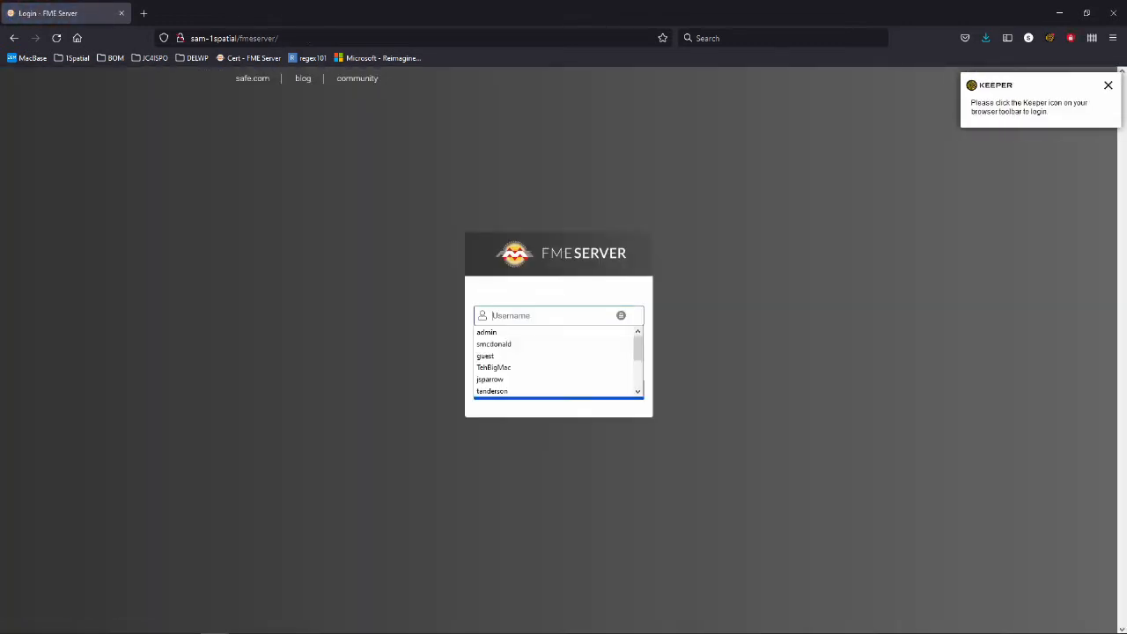
pyautogui.write('tanderson')
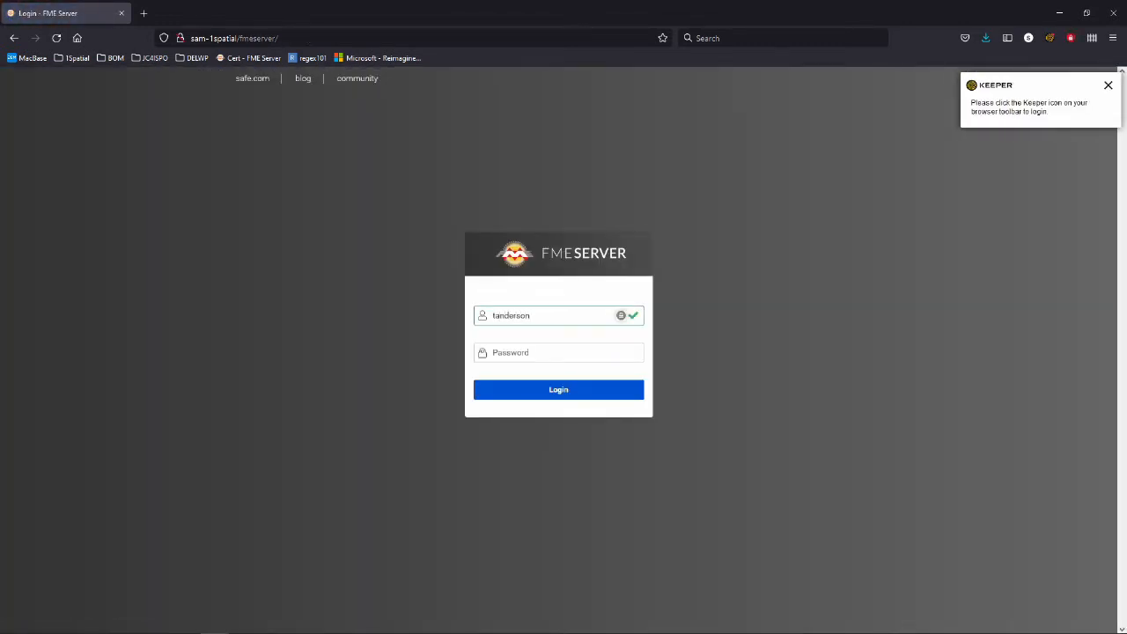
pyautogui.press('Tab')
pyautogui.write('•••••••••••••')
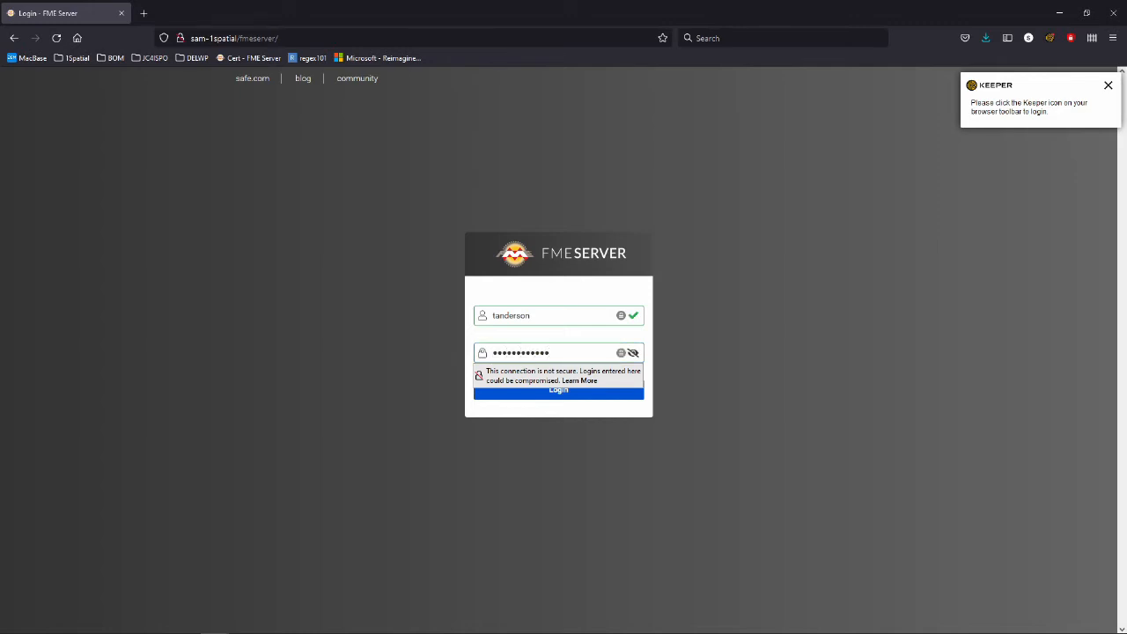
pyautogui.press('Return')
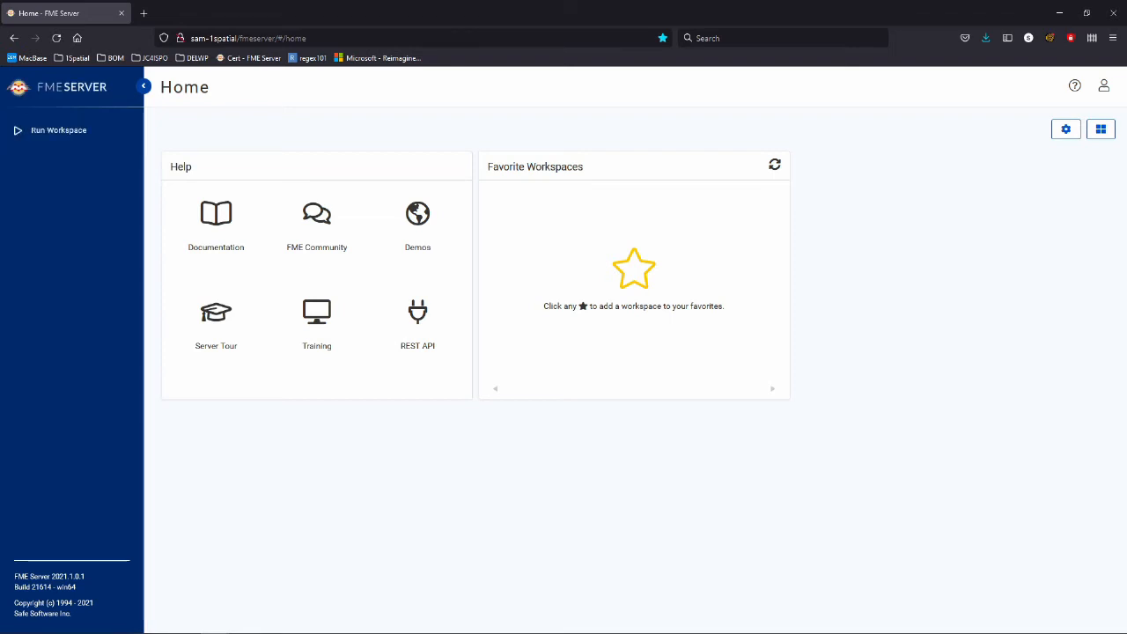
pyautogui.click(53, 130)
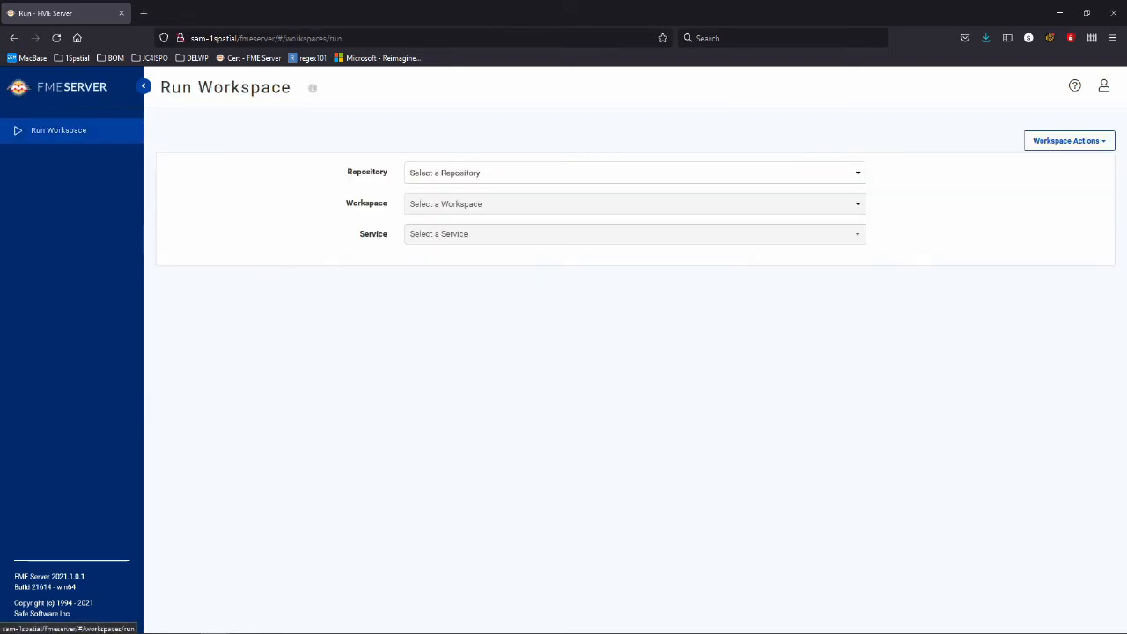
pyautogui.click(635, 172)
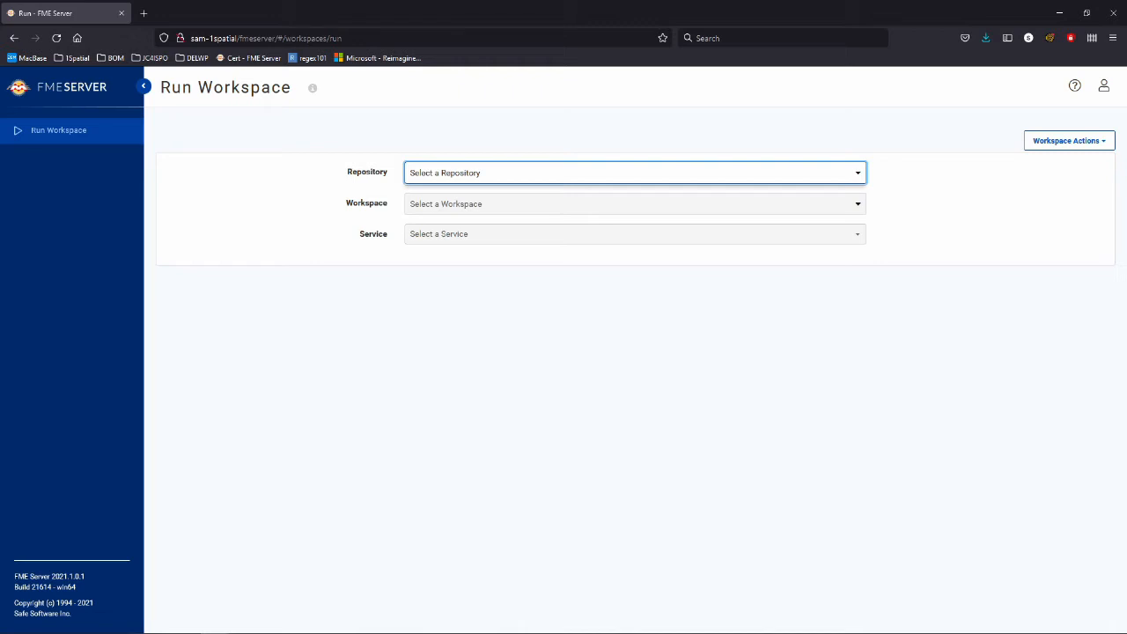
# Sign out and sign back in as a different restricted user with their password.
pyautogui.click(1103, 86)
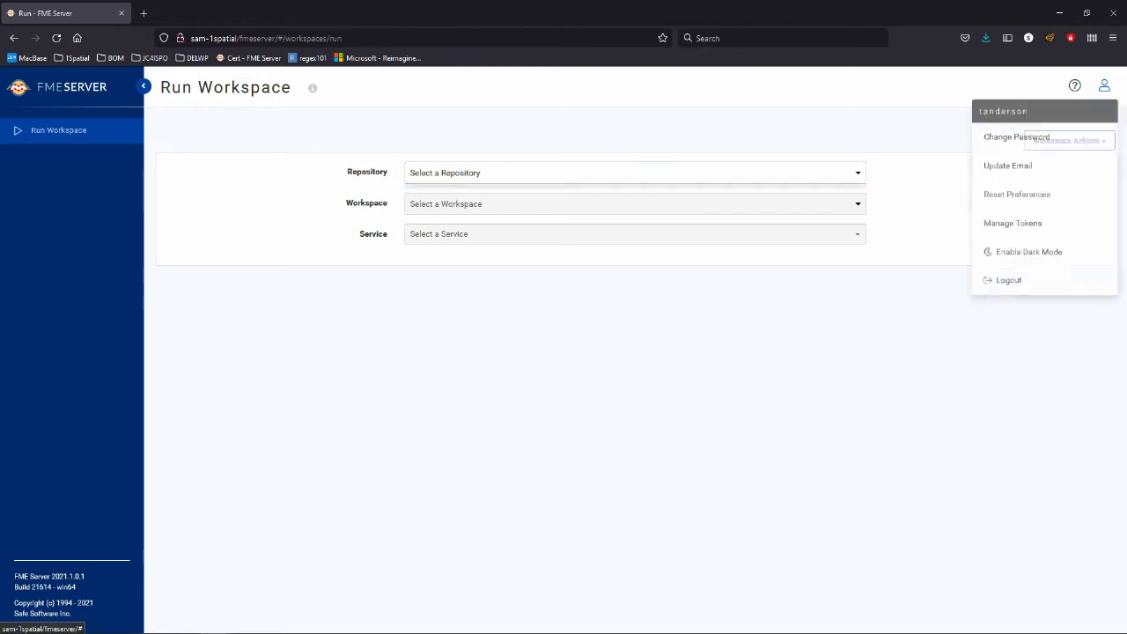
pyautogui.click(1008, 281)
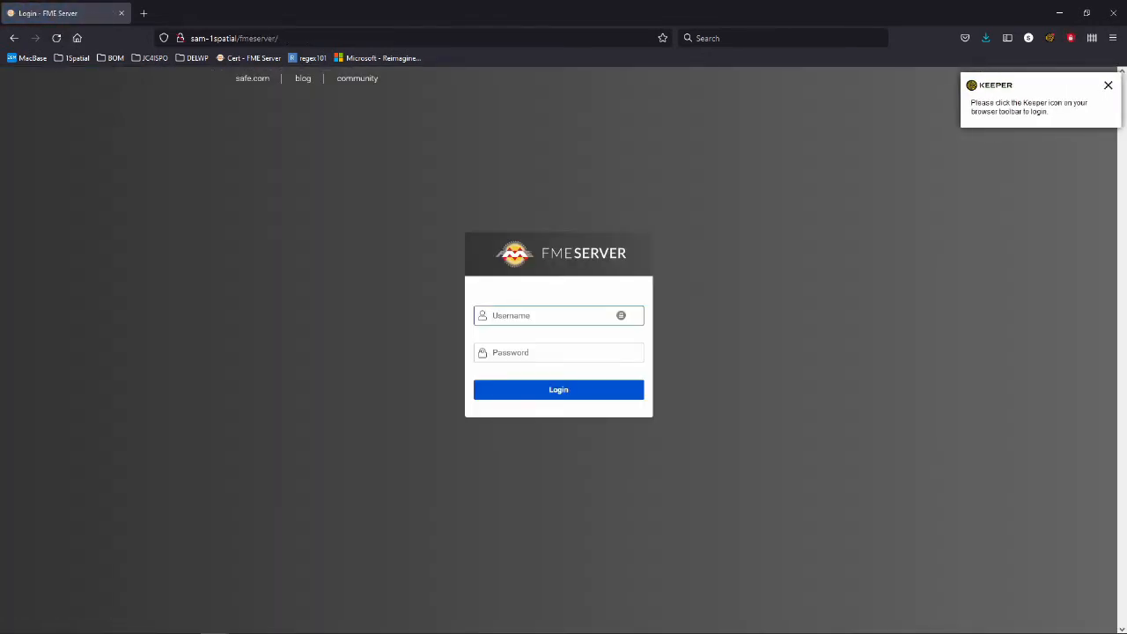
pyautogui.write('jsparrow')
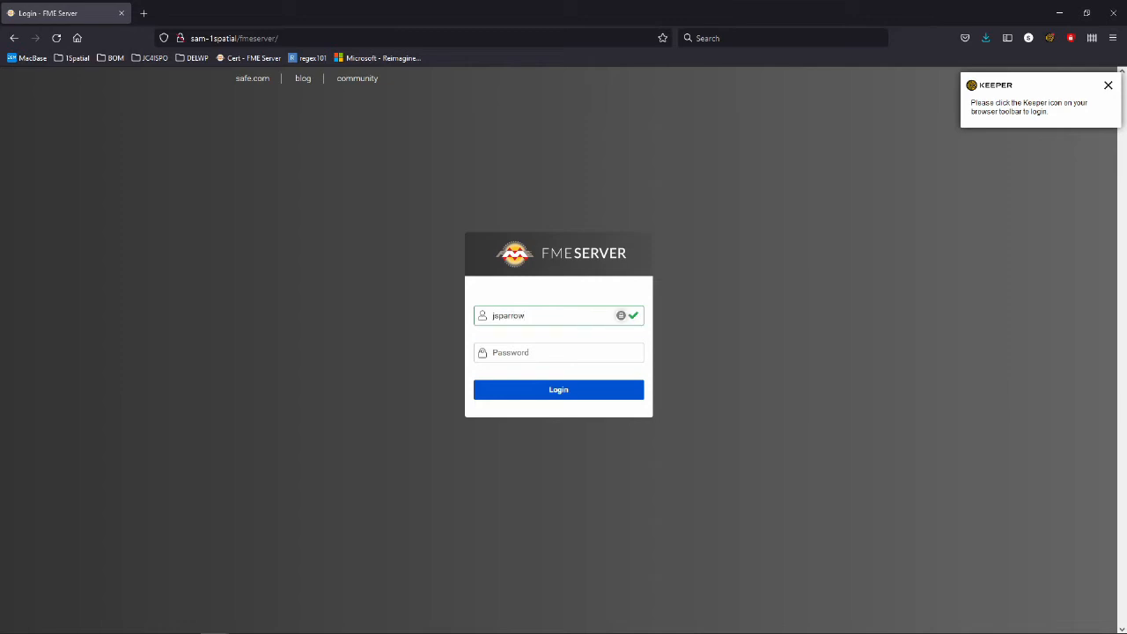
pyautogui.press('Tab')
pyautogui.write('••••••••••')
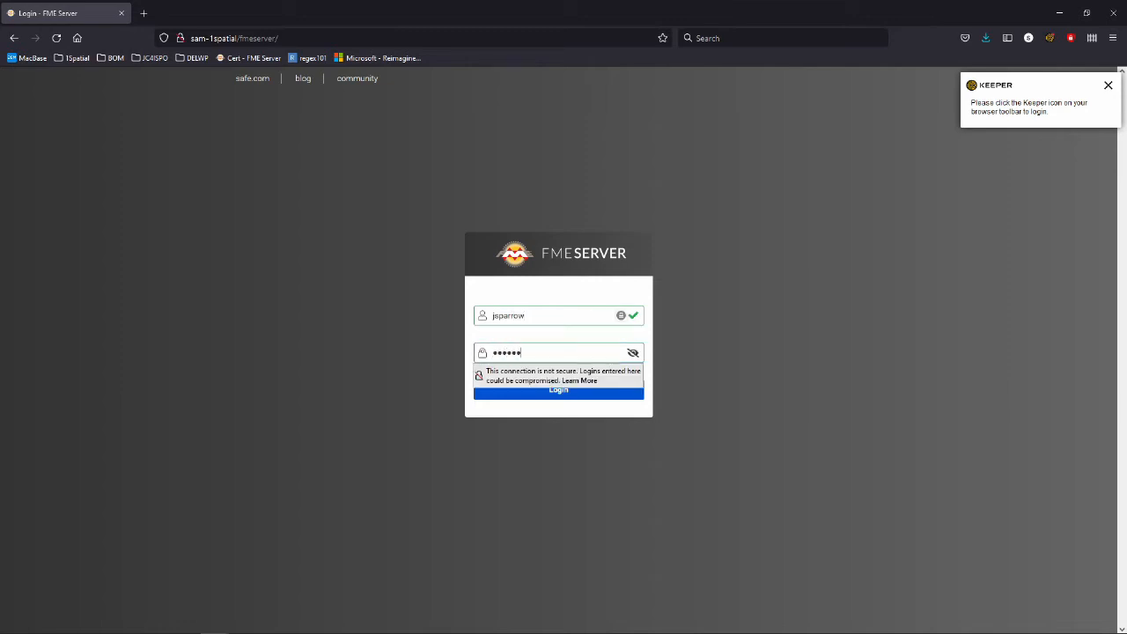
pyautogui.press('Return')
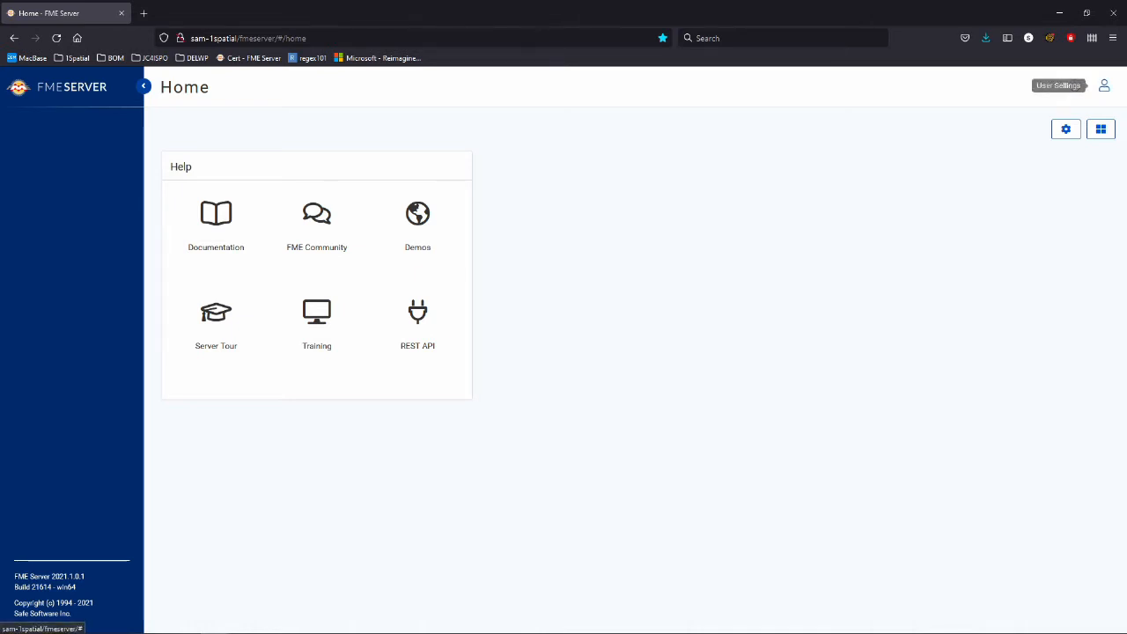
pyautogui.click(1103, 85)
# Log out of the restricted account and sign back in as admin.
pyautogui.click(1008, 283)
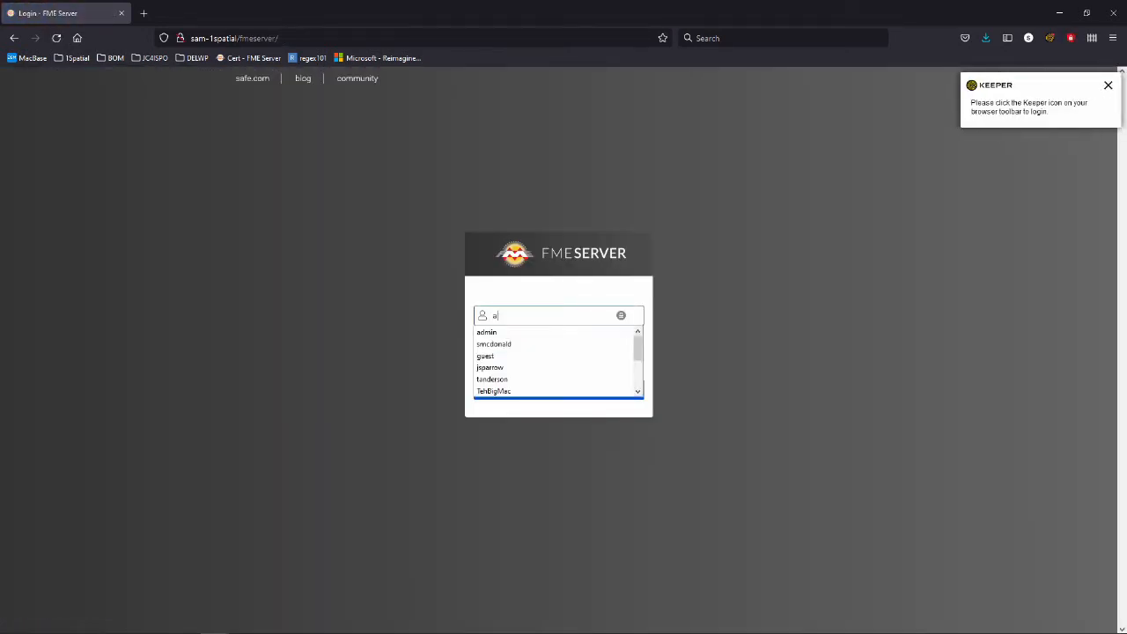
pyautogui.write('admin')
pyautogui.press('Tab')
pyautogui.write('••••••••••')
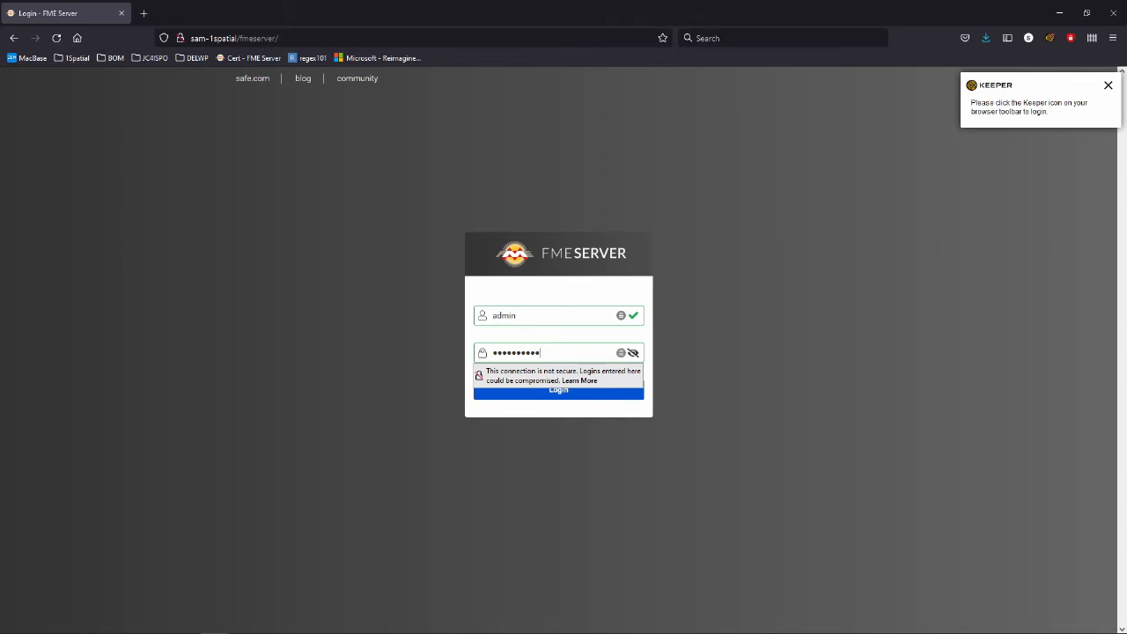
pyautogui.press('Return')
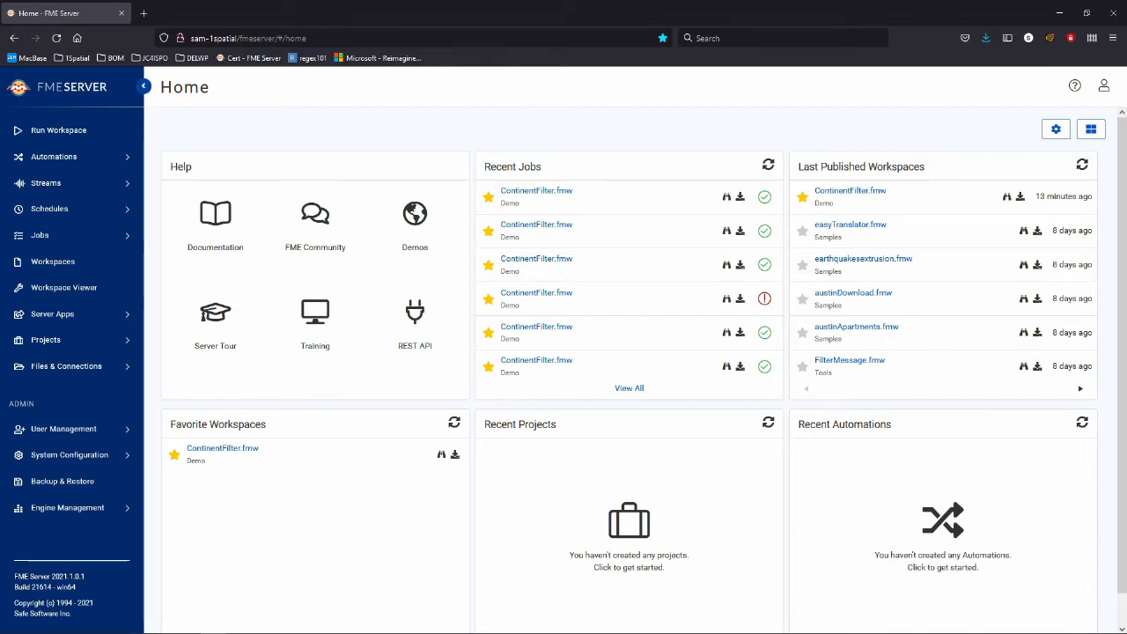
# View the User Management Users list, then the Workspaces repository list.
pyautogui.click(63, 429)
pyautogui.click(56, 454)
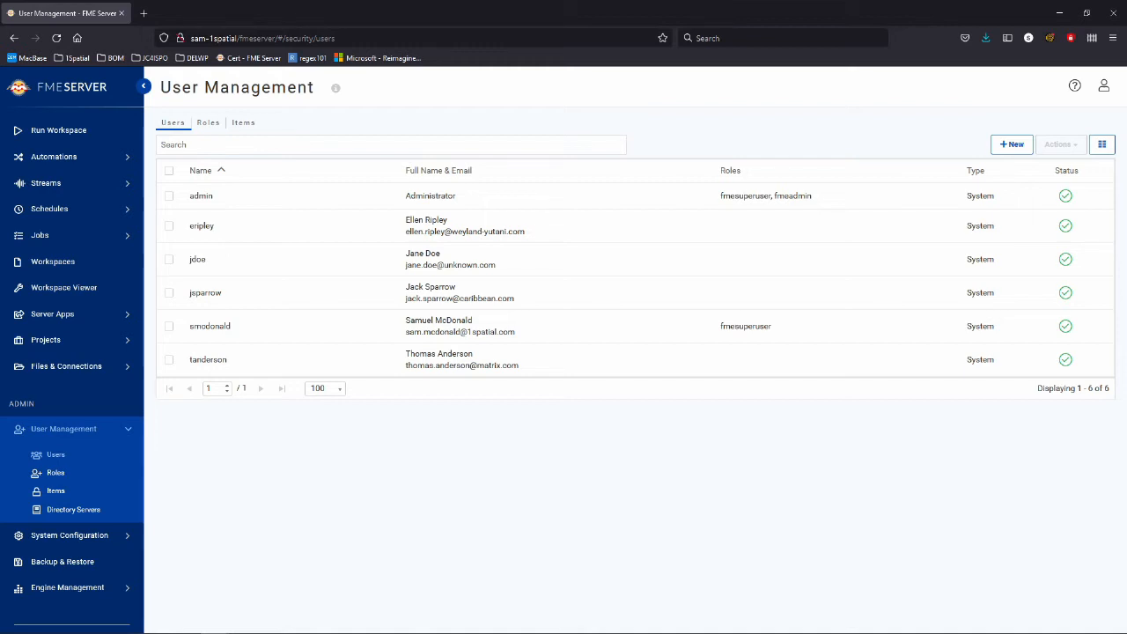
pyautogui.click(53, 235)
pyautogui.click(53, 325)
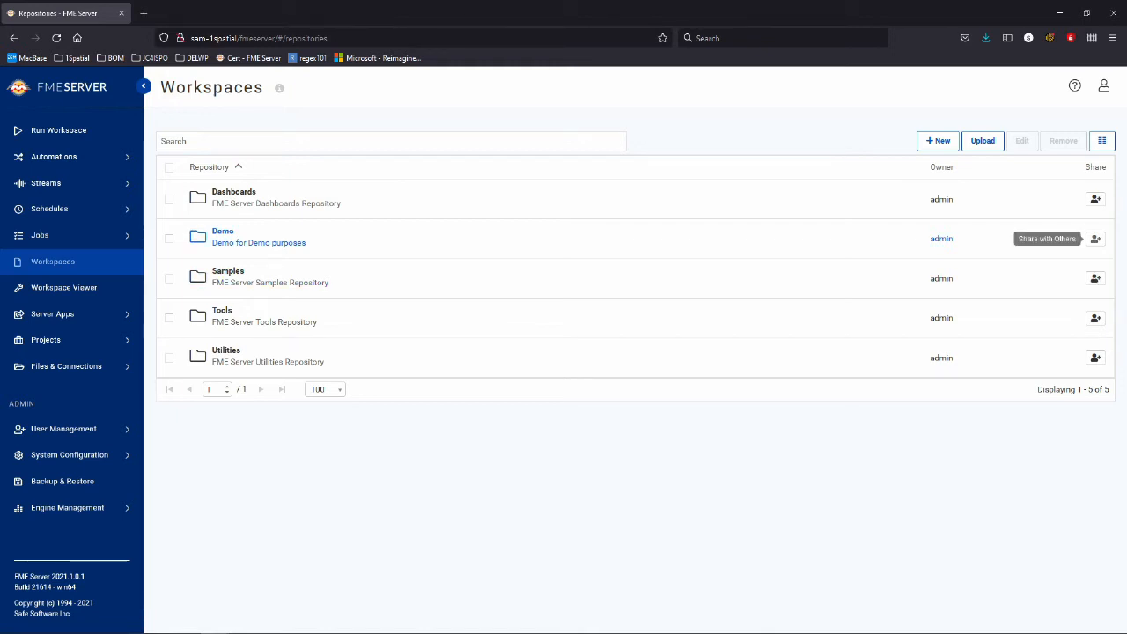
# Share the Demo repository with the Run The Workspace Person role at Can Run permission.
pyautogui.click(1095, 239)
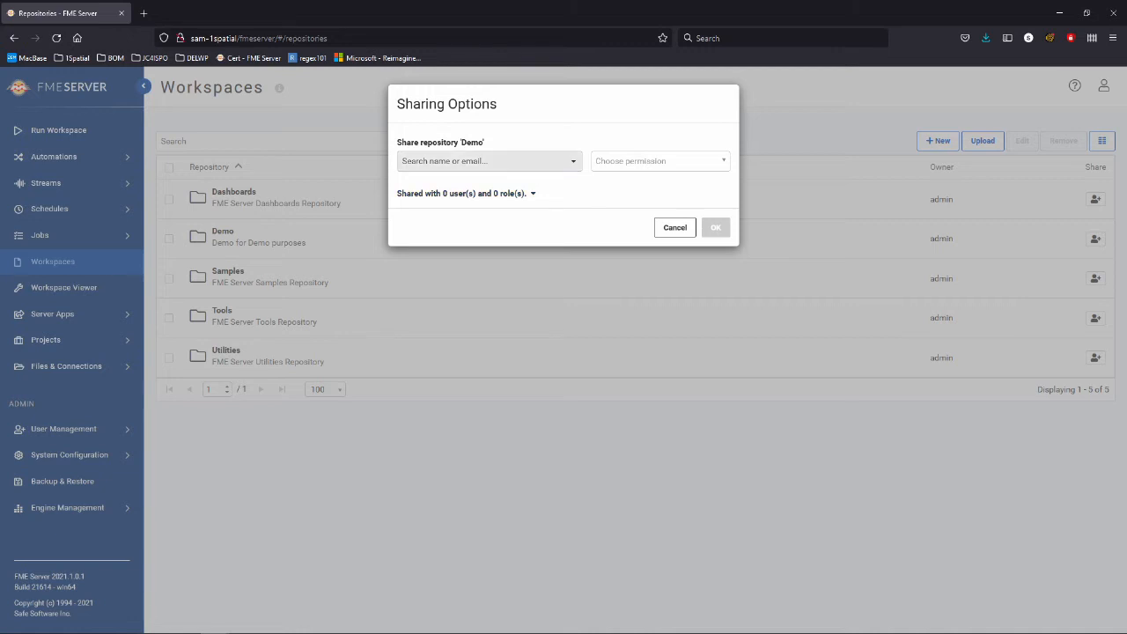
pyautogui.click(490, 161)
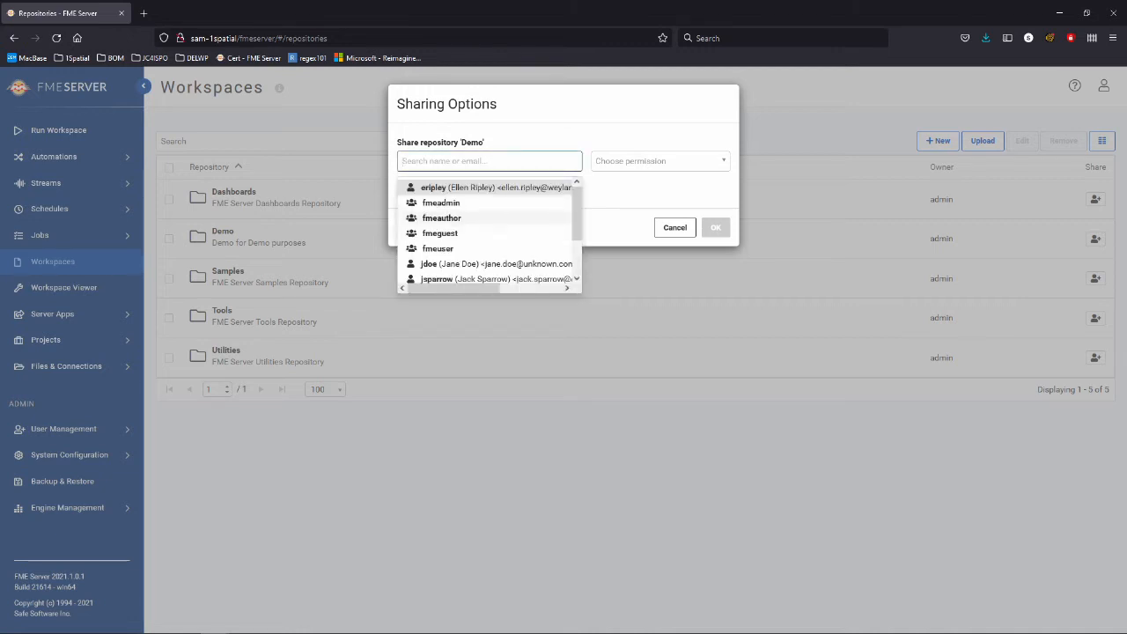
pyautogui.scroll(-1, 489, 233)
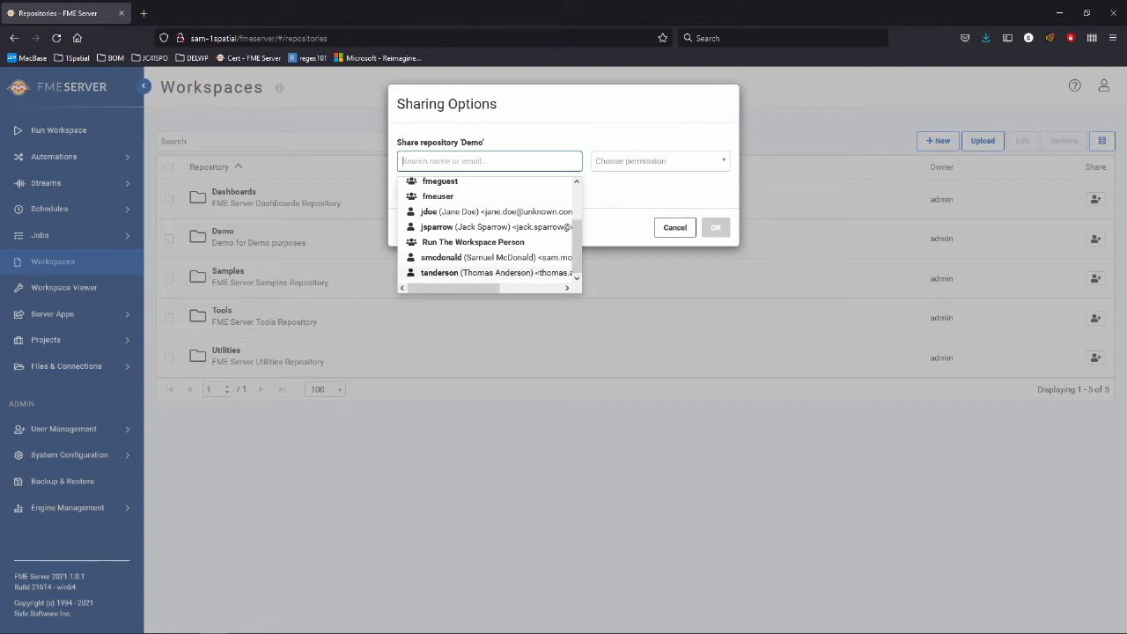
pyautogui.click(472, 242)
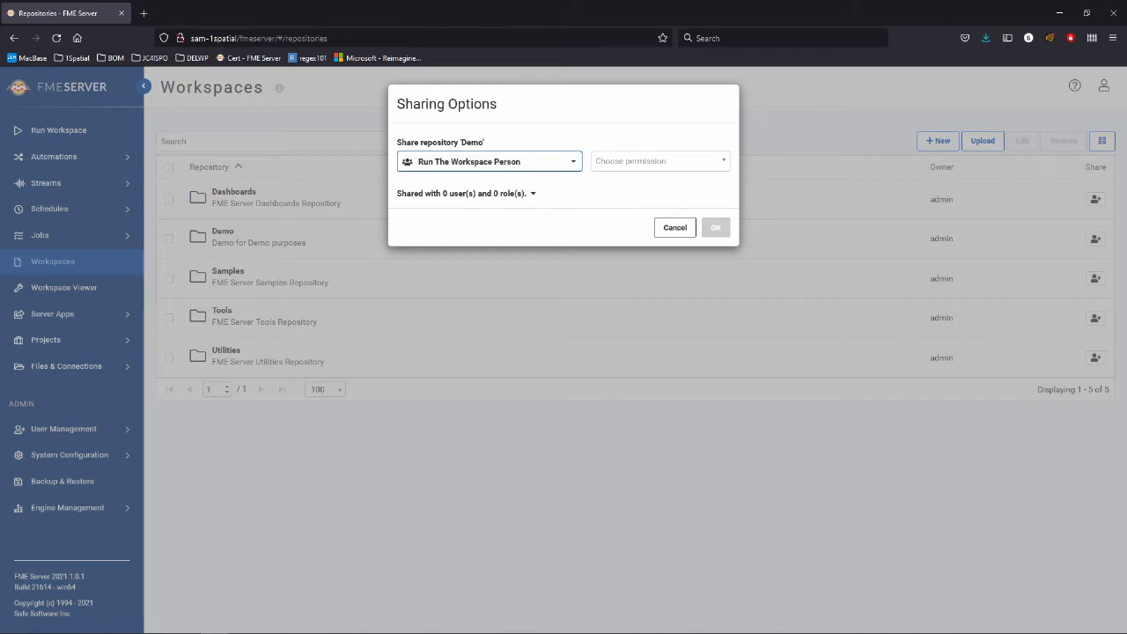
pyautogui.click(661, 161)
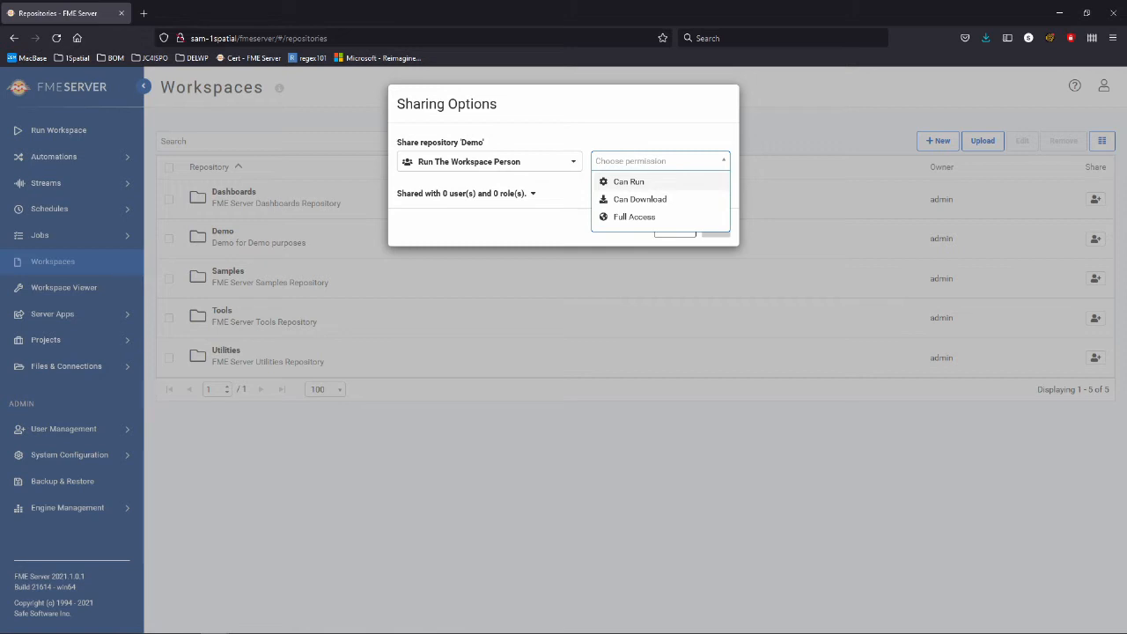
pyautogui.click(629, 182)
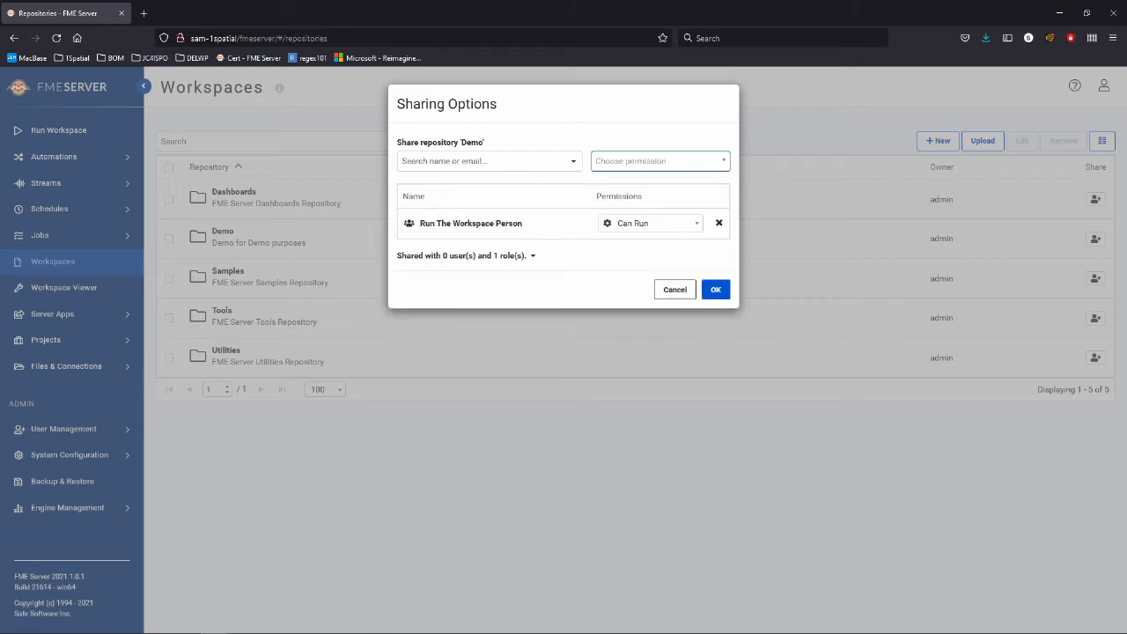
pyautogui.click(716, 290)
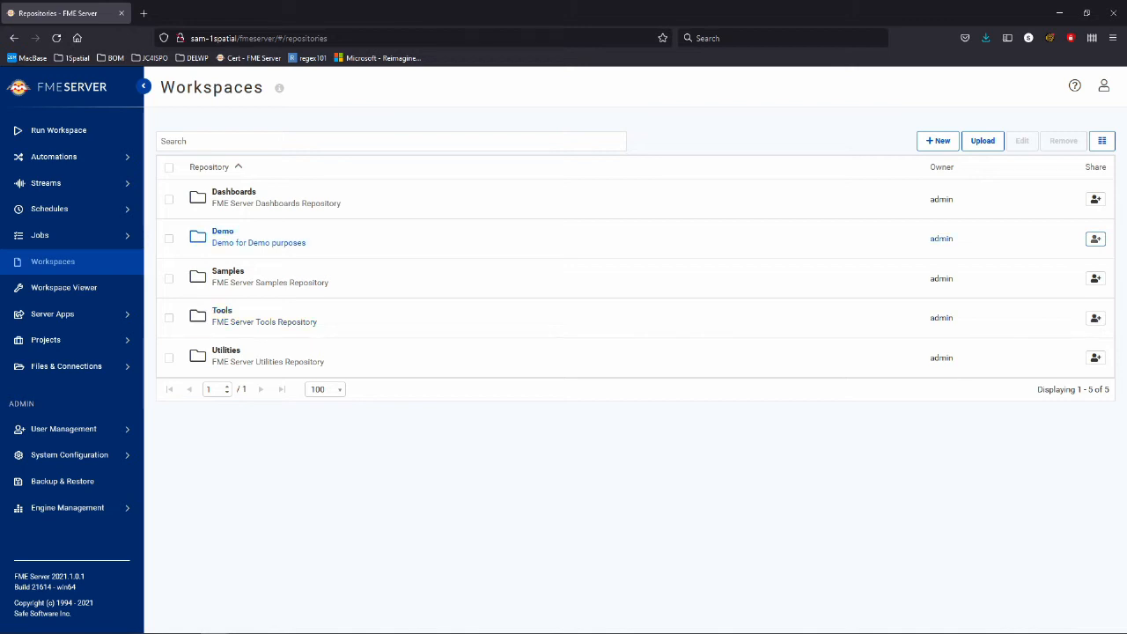
pyautogui.click(64, 428)
pyautogui.click(56, 473)
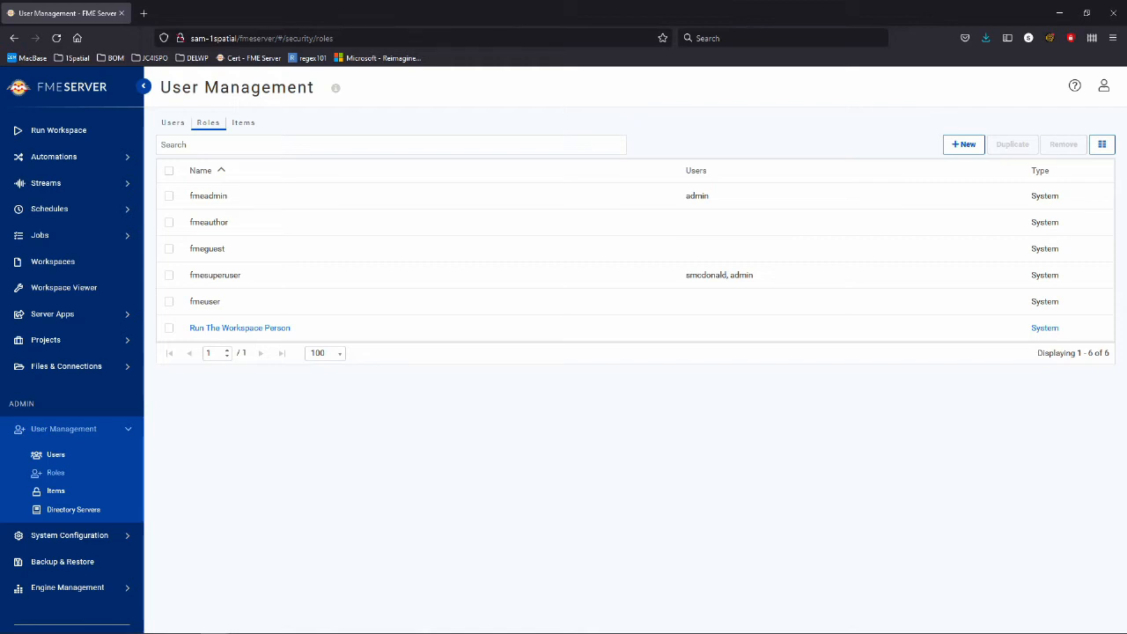
# Tick Repositories Access on the Run The Workspace Person role and save it.
pyautogui.click(239, 328)
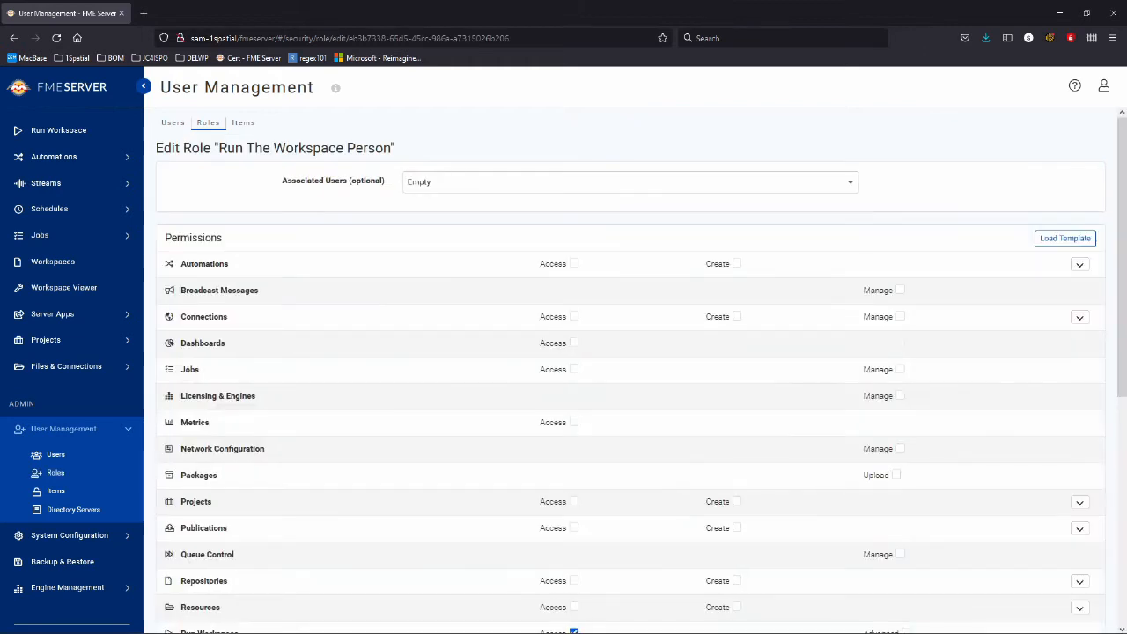
pyautogui.scroll(-5, 630, 370)
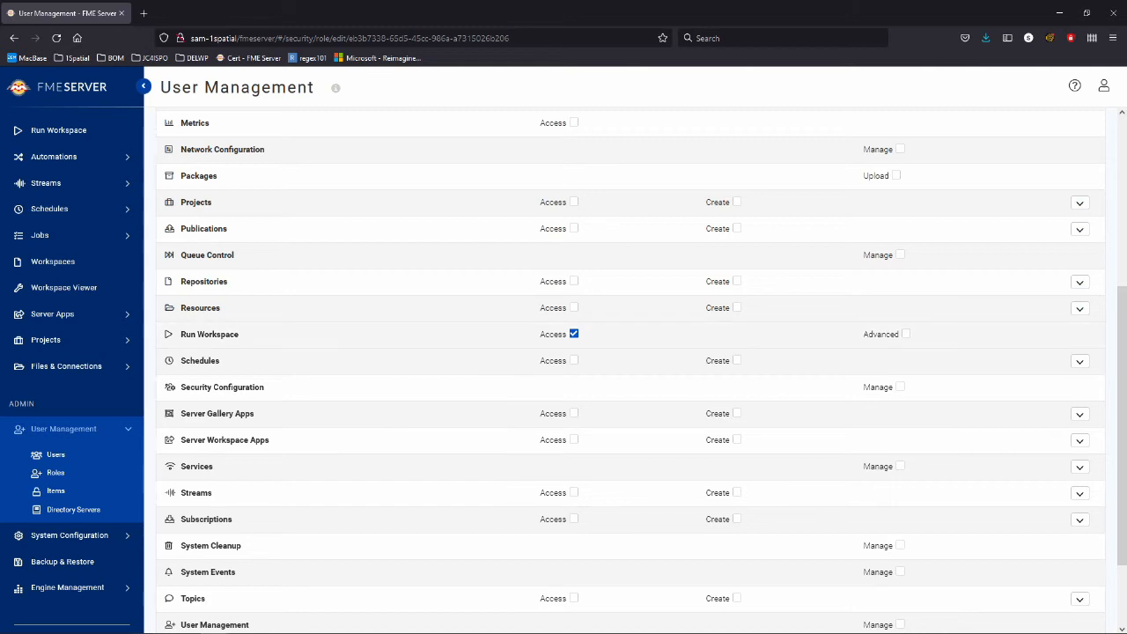
pyautogui.click(574, 281)
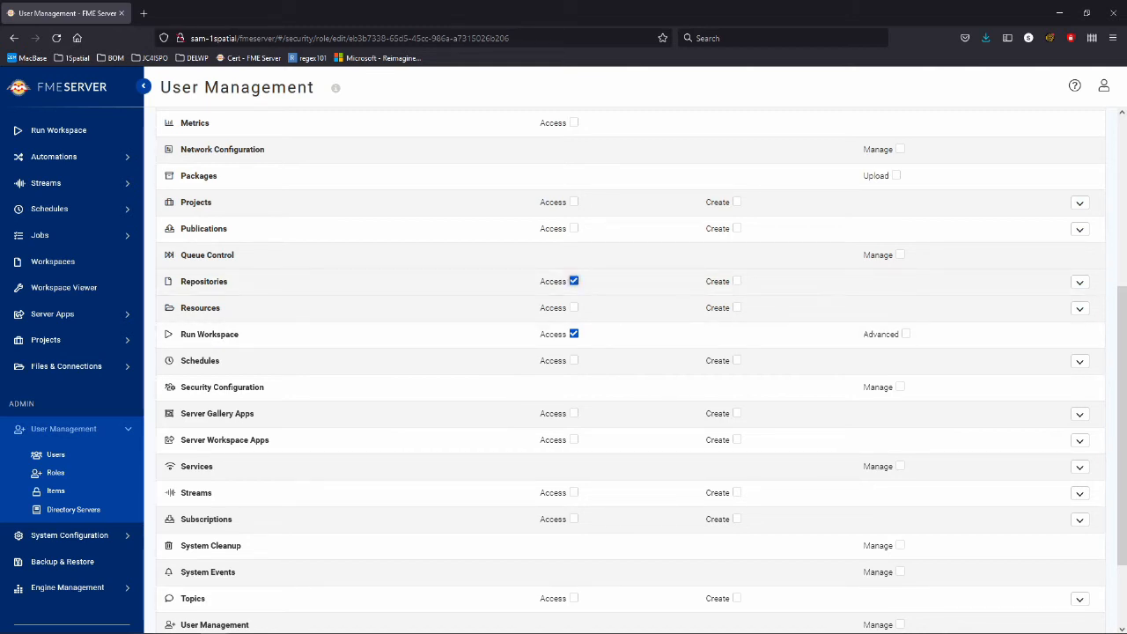
pyautogui.scroll(-2, 631, 352)
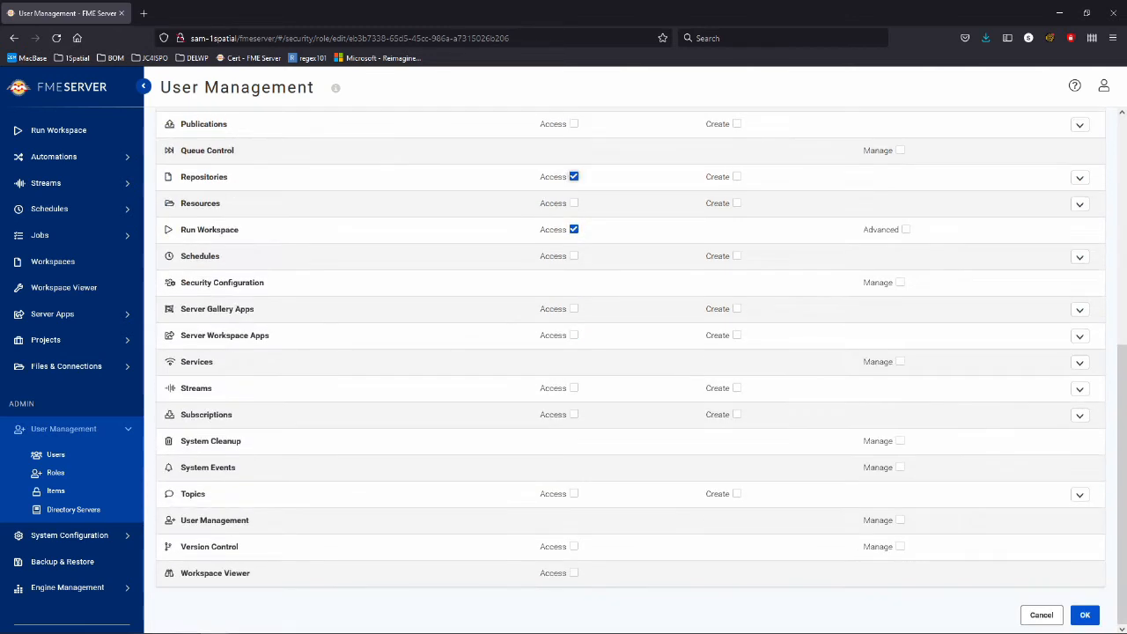
pyautogui.click(1085, 614)
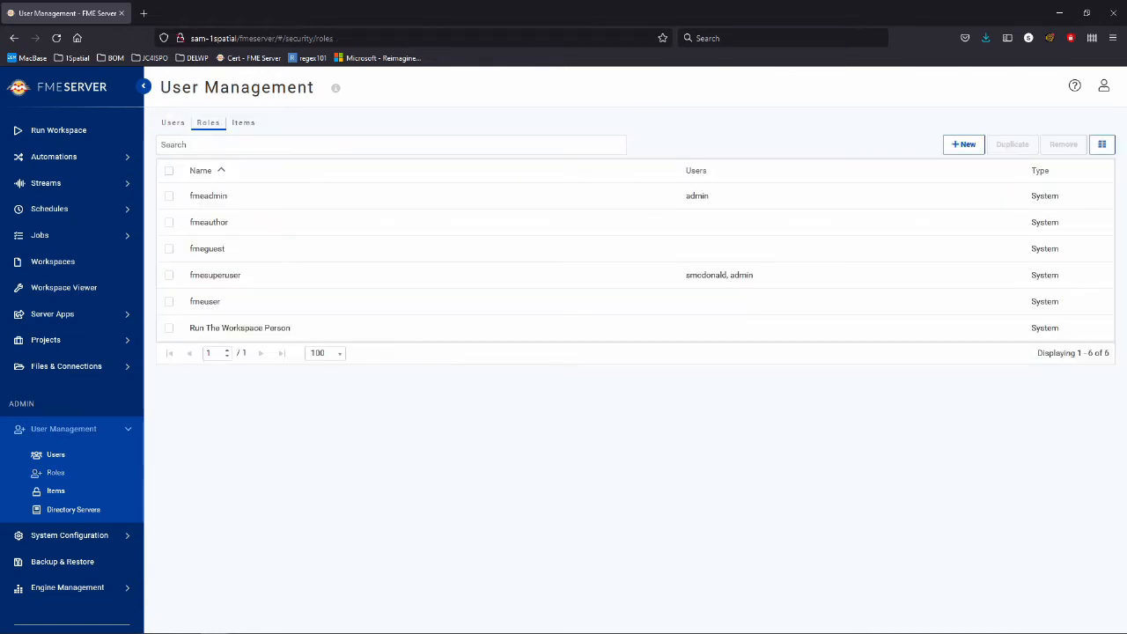
# Add the Run The Workspace Person security role to the last user's account and save.
pyautogui.click(56, 454)
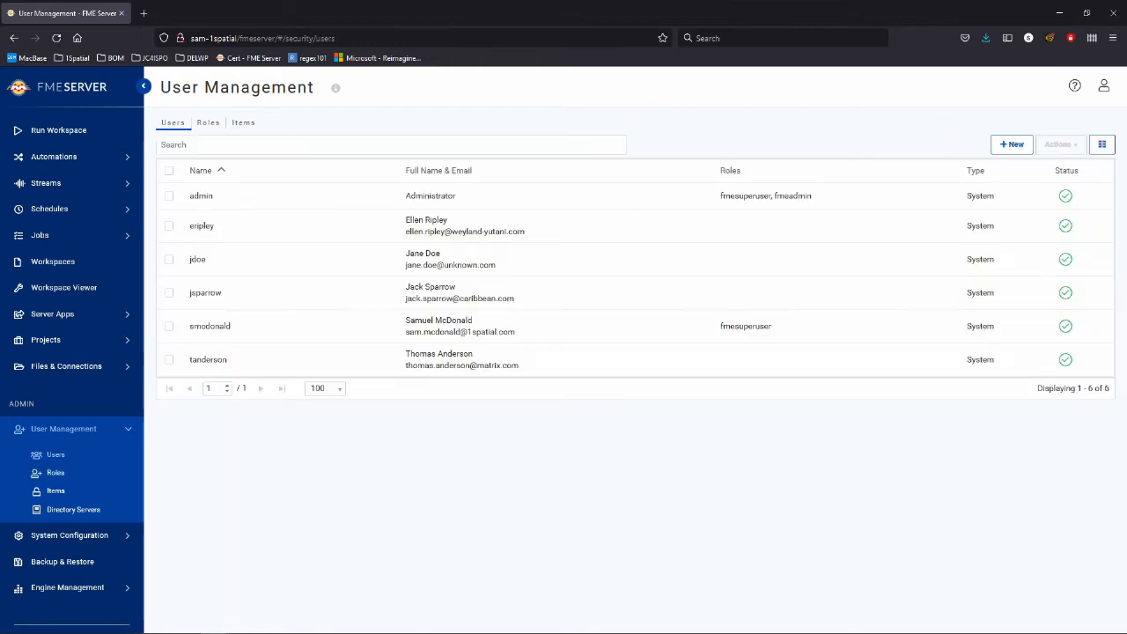
pyautogui.click(208, 359)
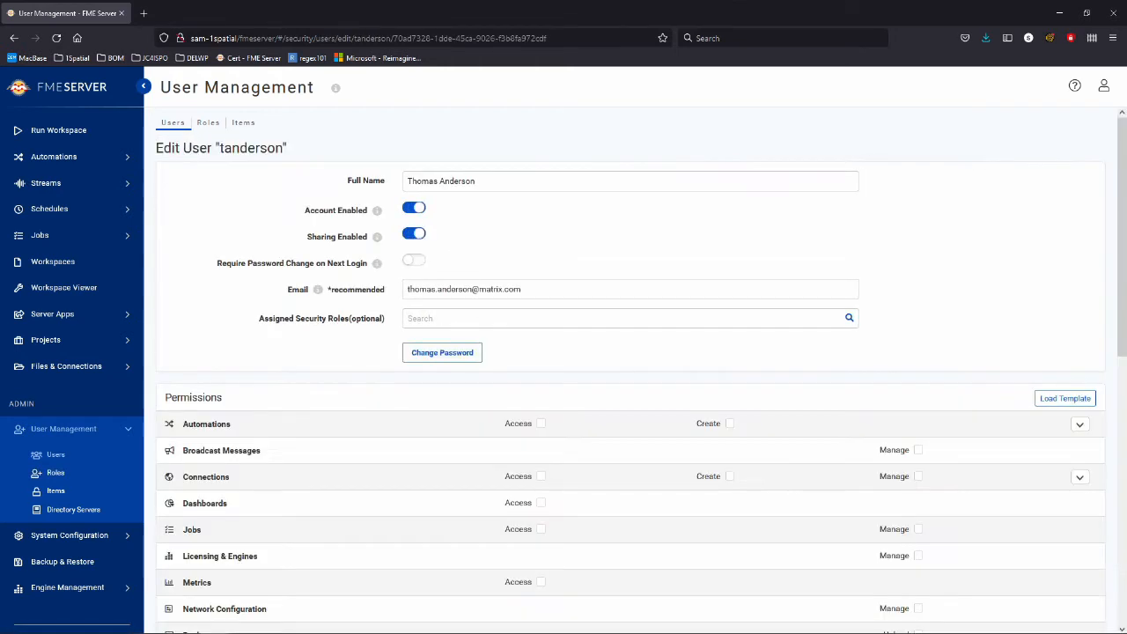
pyautogui.click(458, 318)
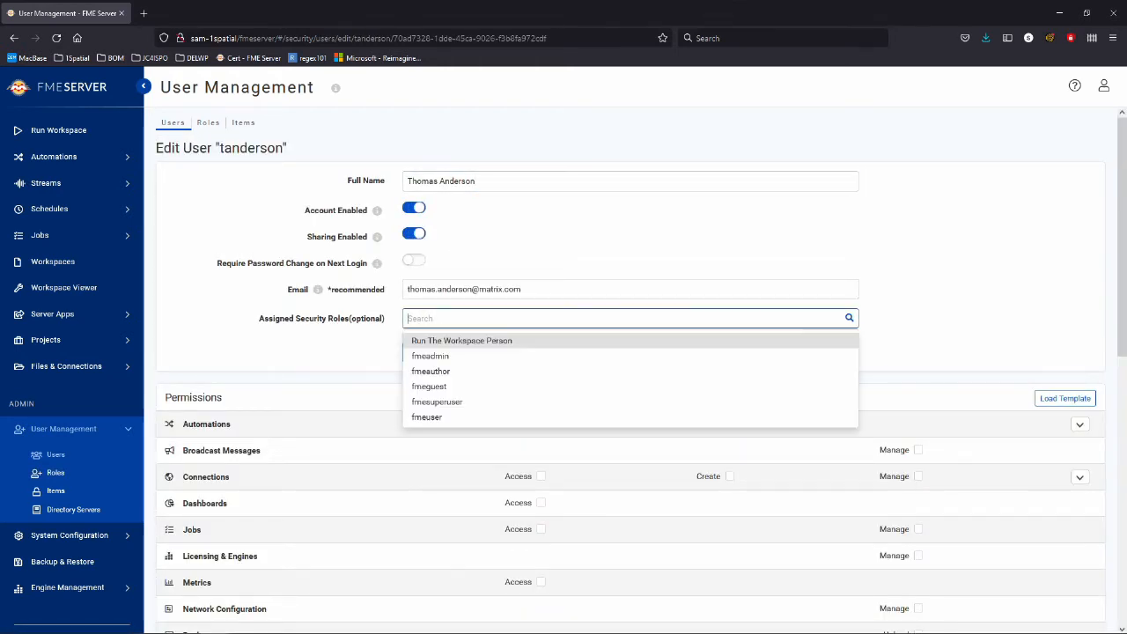
pyautogui.scroll(-1, 457, 383)
pyautogui.click(462, 281)
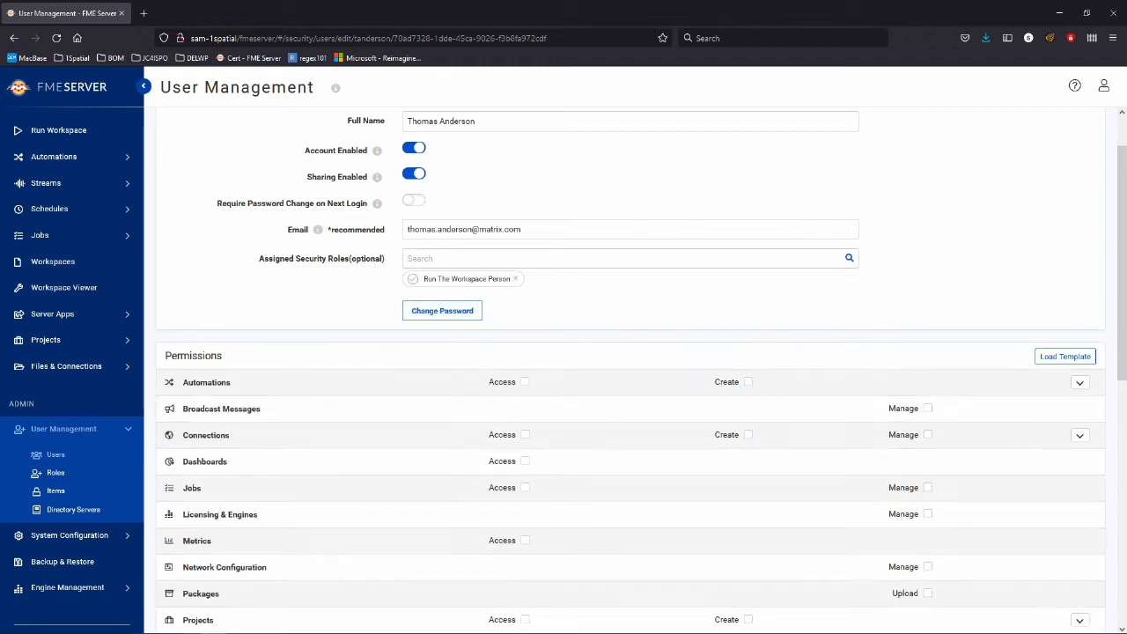
pyautogui.scroll(-5, 629, 369)
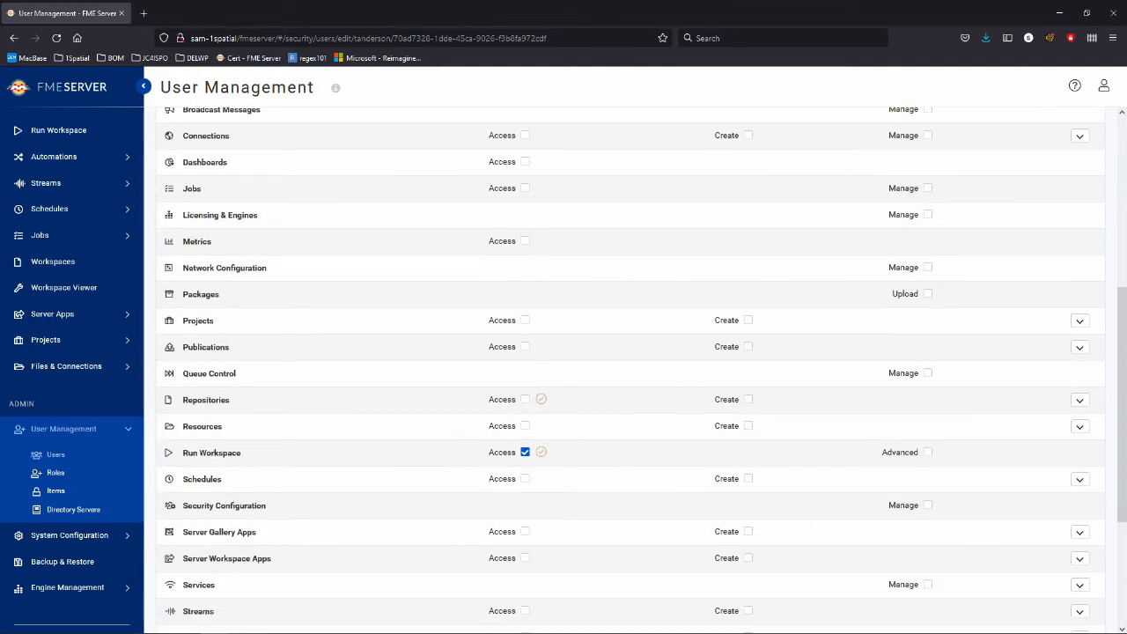
pyautogui.moveTo(541, 399)
pyautogui.scroll(-3, 617, 399)
pyautogui.click(1083, 614)
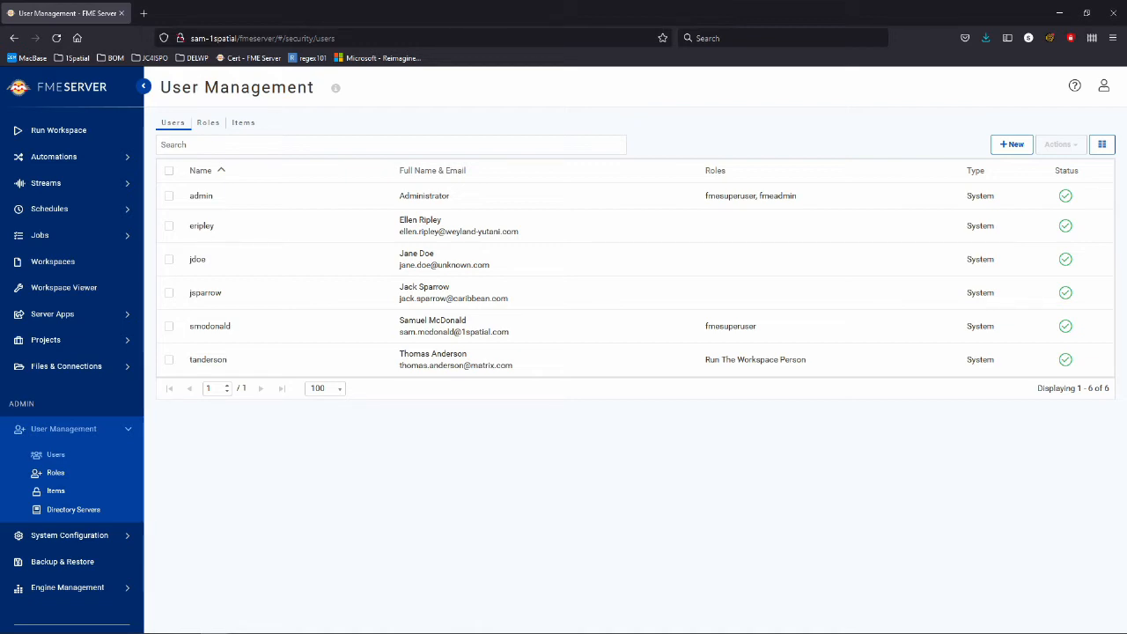
# Show User Management Items for the Repositories category to see Demo's sharing.
pyautogui.click(55, 491)
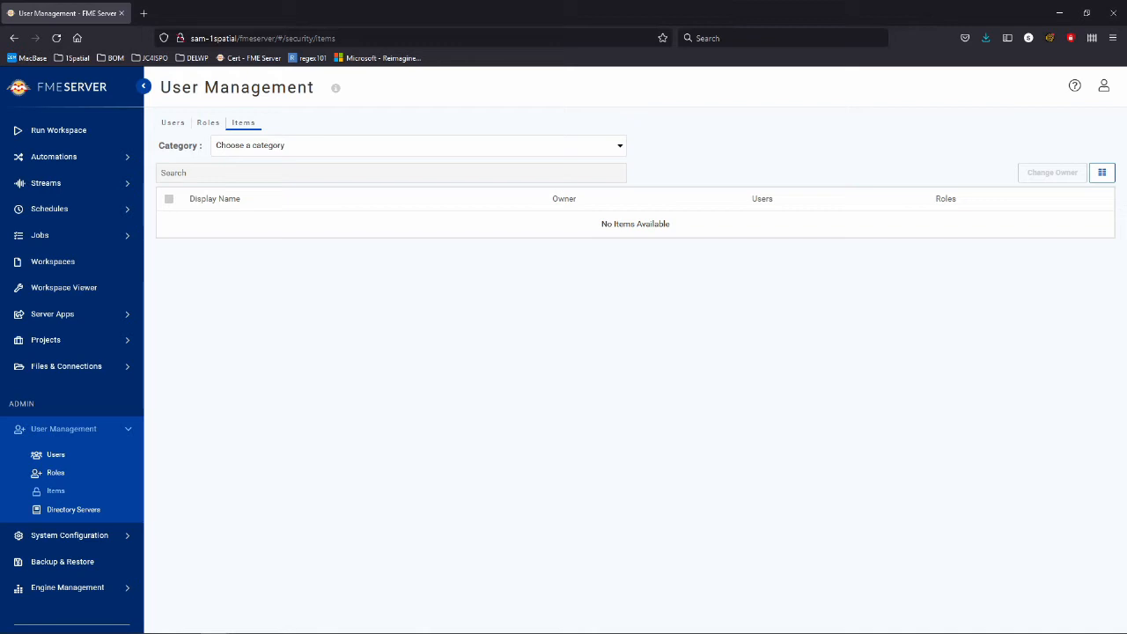
pyautogui.click(418, 146)
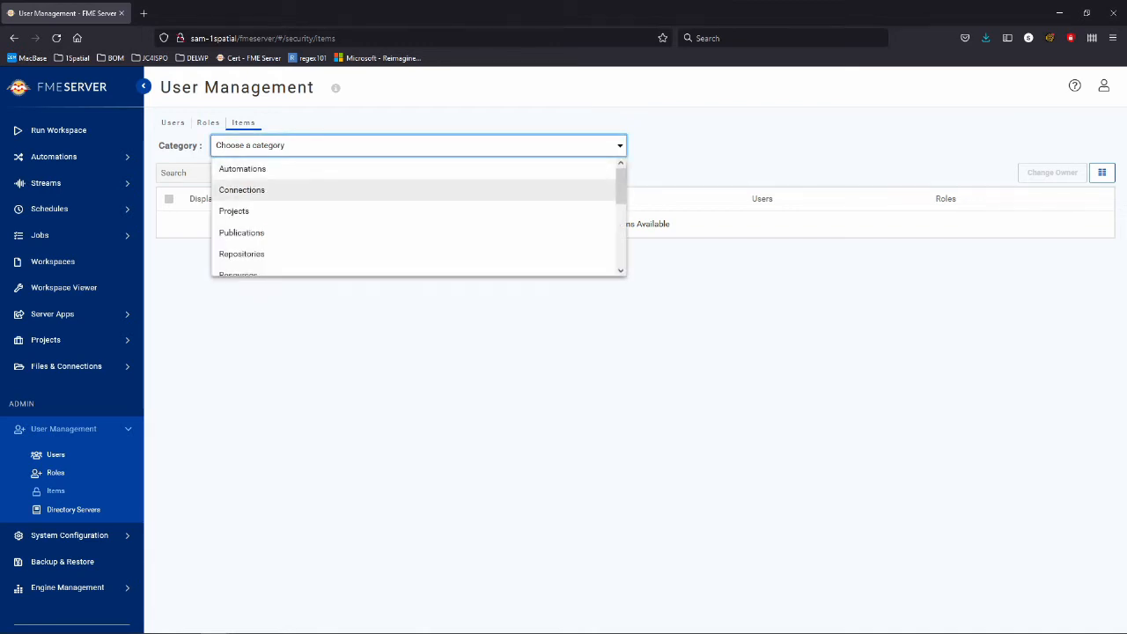
pyautogui.scroll(-4, 418, 220)
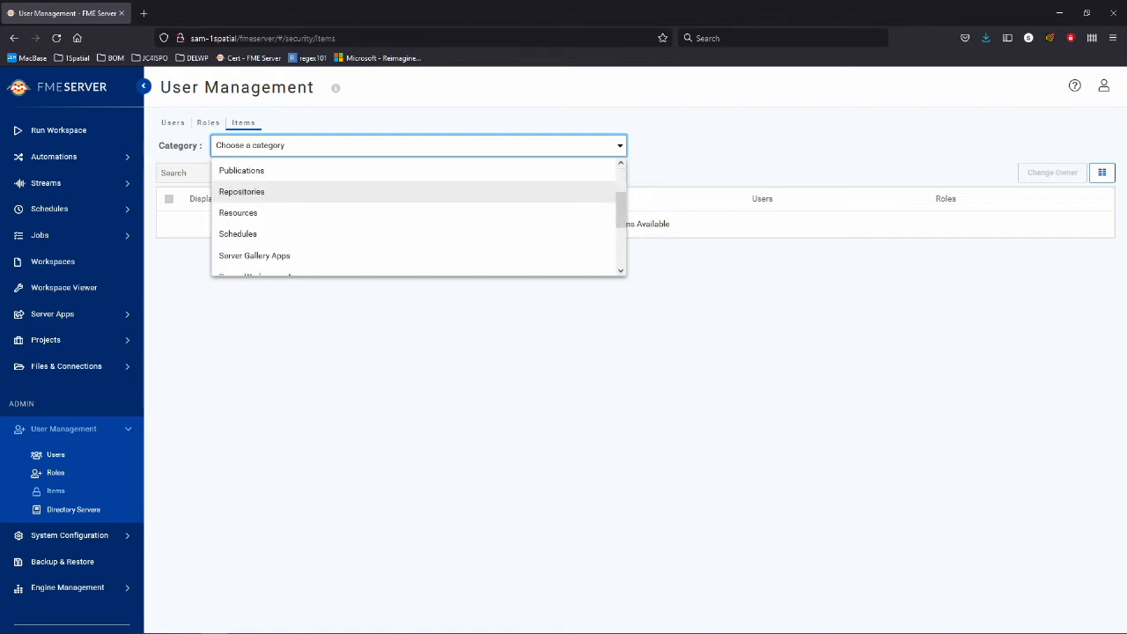
pyautogui.scroll(2, 418, 241)
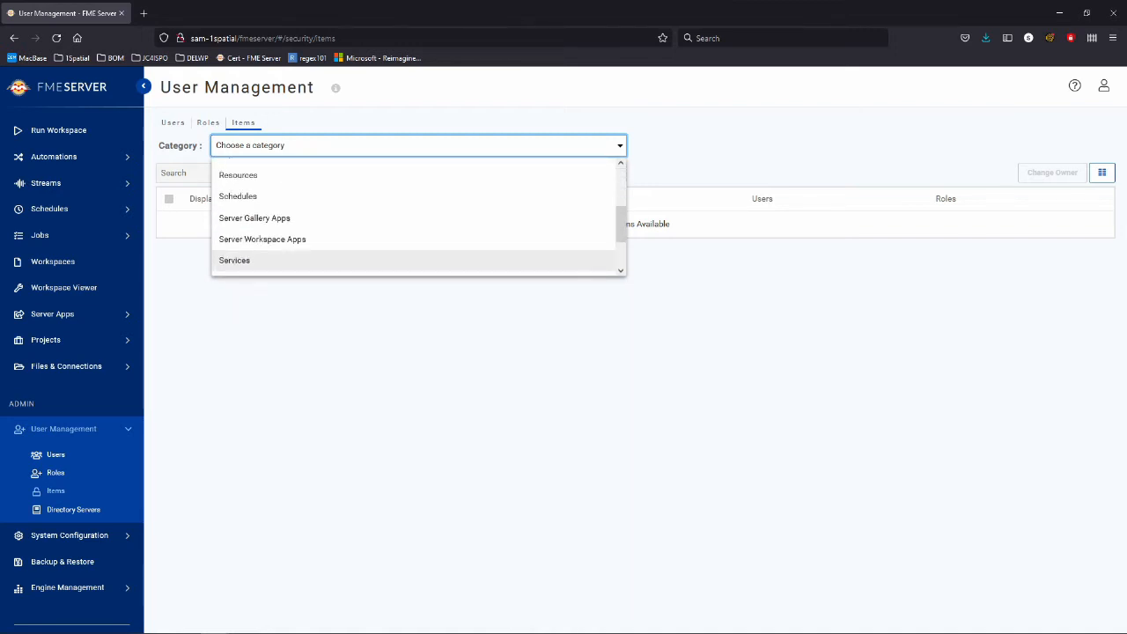
pyautogui.scroll(3, 419, 239)
pyautogui.scroll(2, 418, 254)
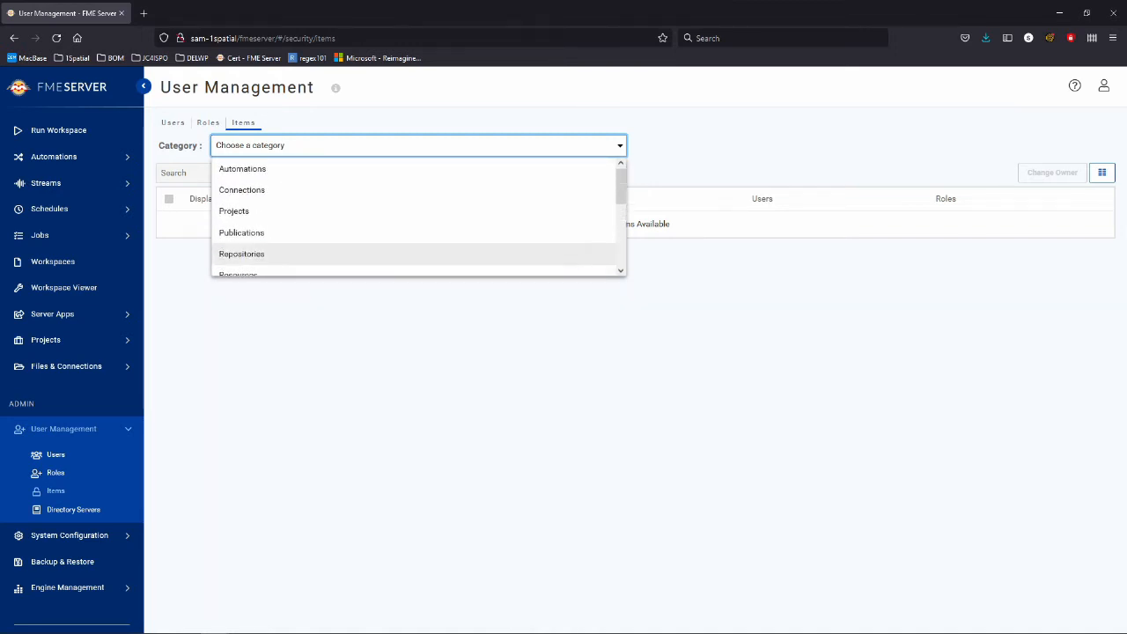
pyautogui.click(418, 253)
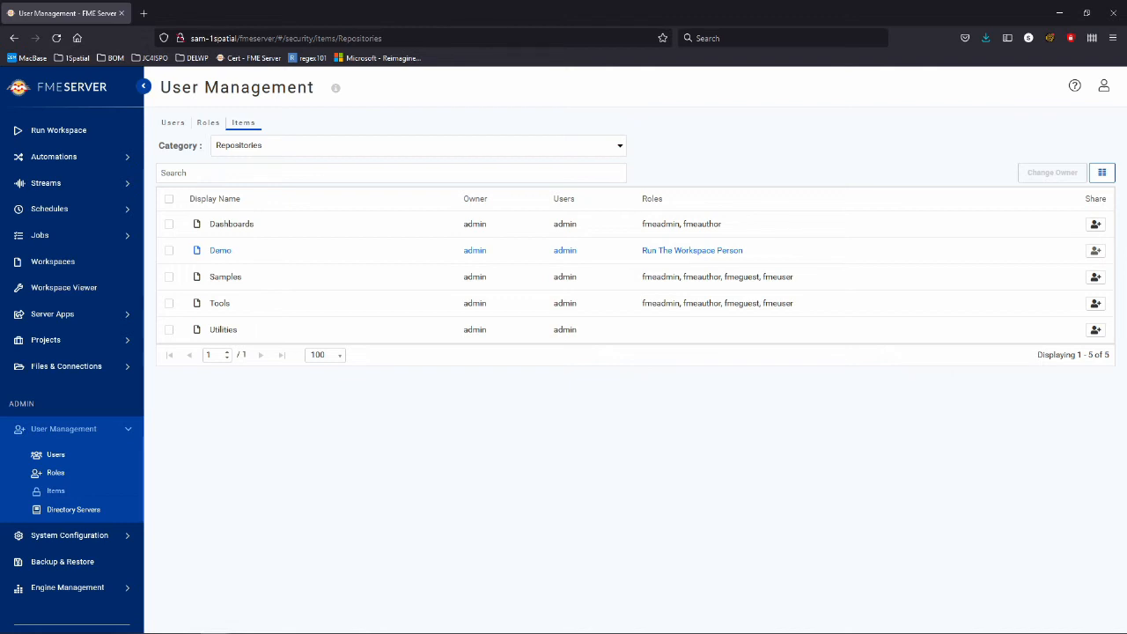
pyautogui.click(1103, 85)
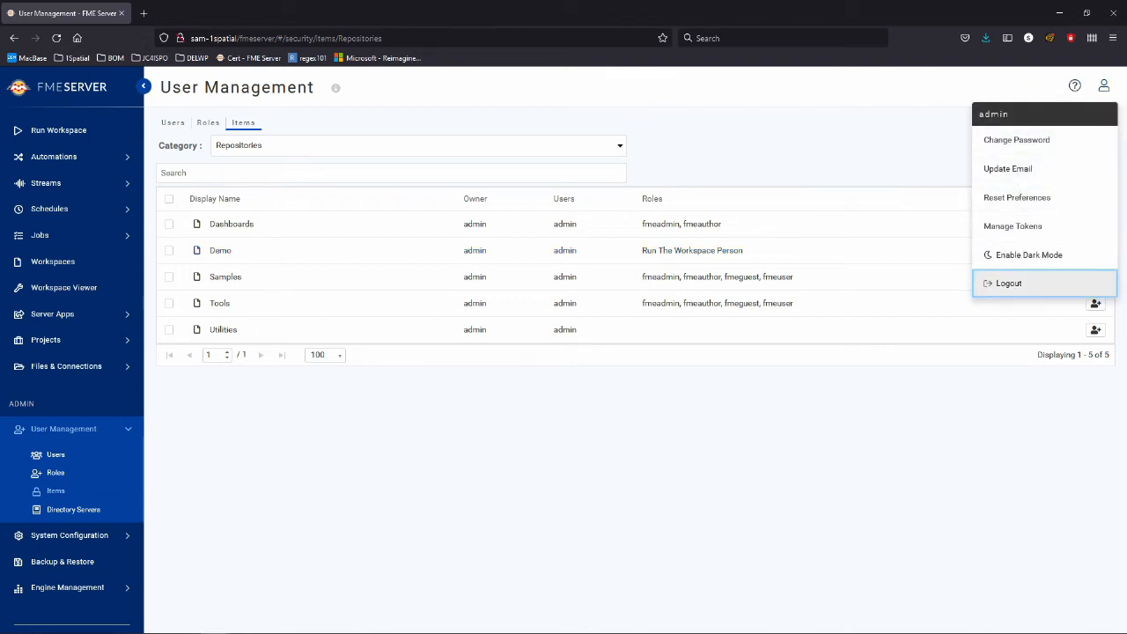
# Log out of admin and sign in as the restricted user.
pyautogui.click(1008, 282)
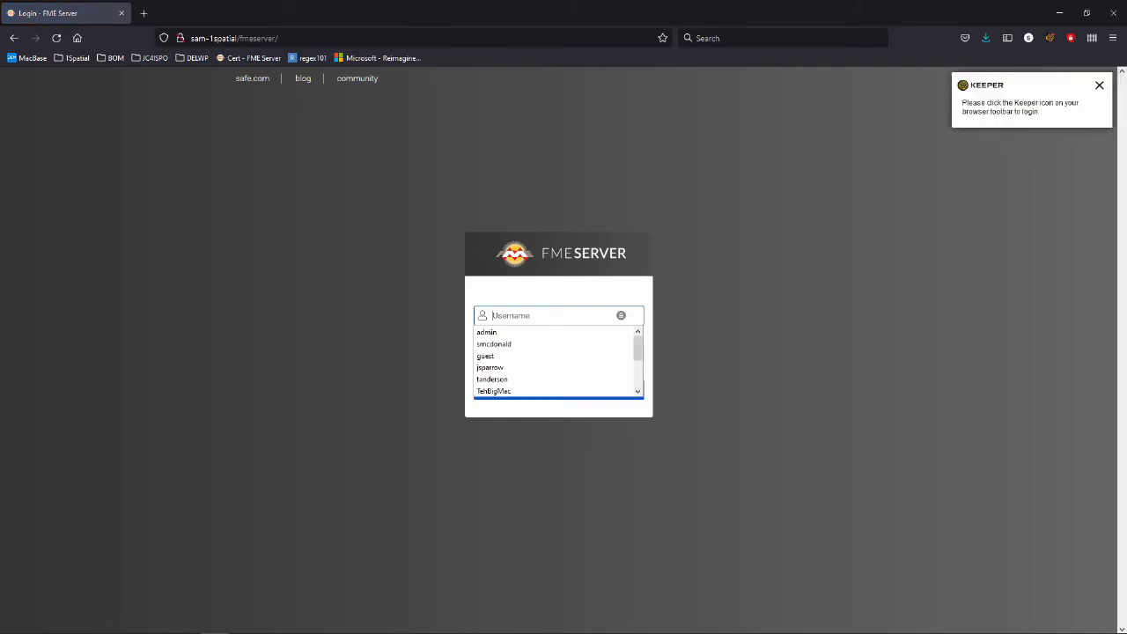
pyautogui.write('tanderson')
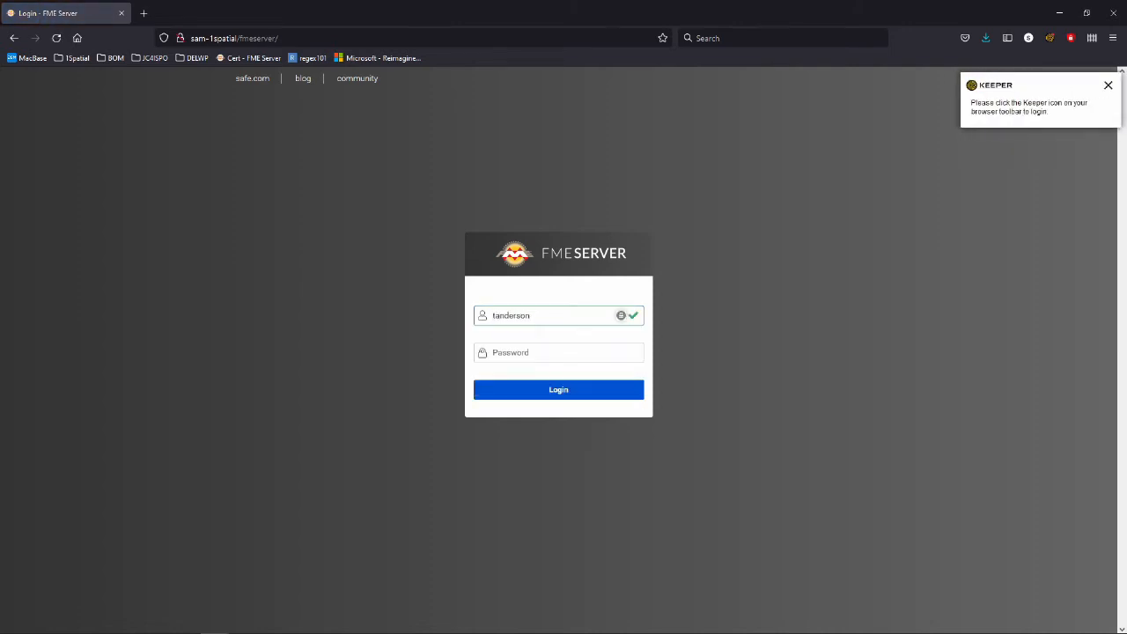
pyautogui.press('Tab')
pyautogui.write('••••••••••')
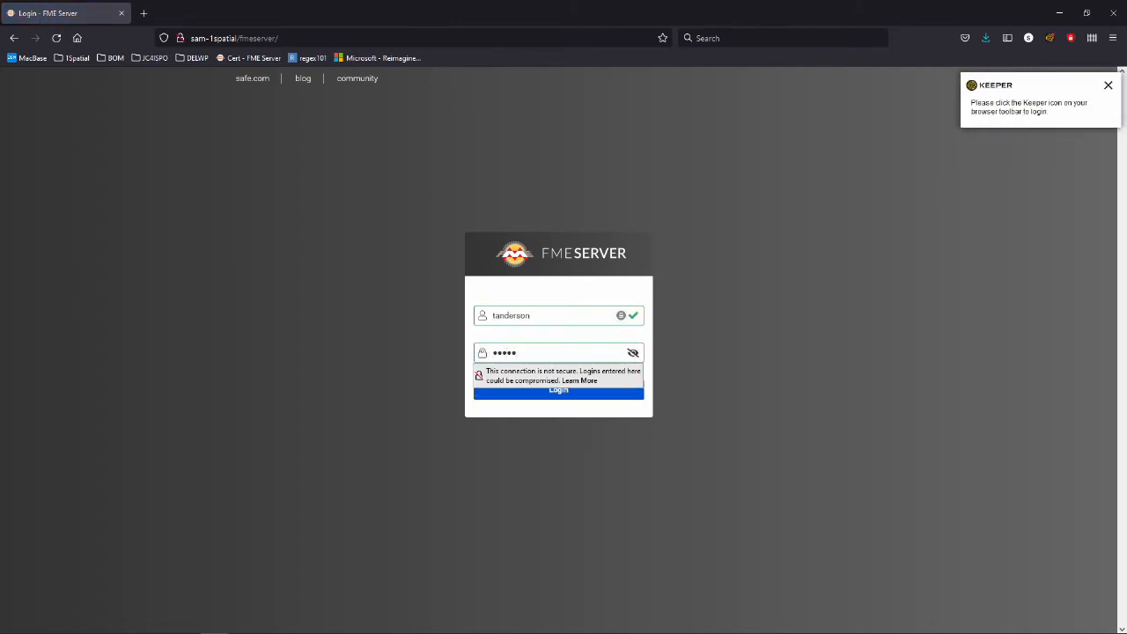
pyautogui.write('••')
pyautogui.press('Return')
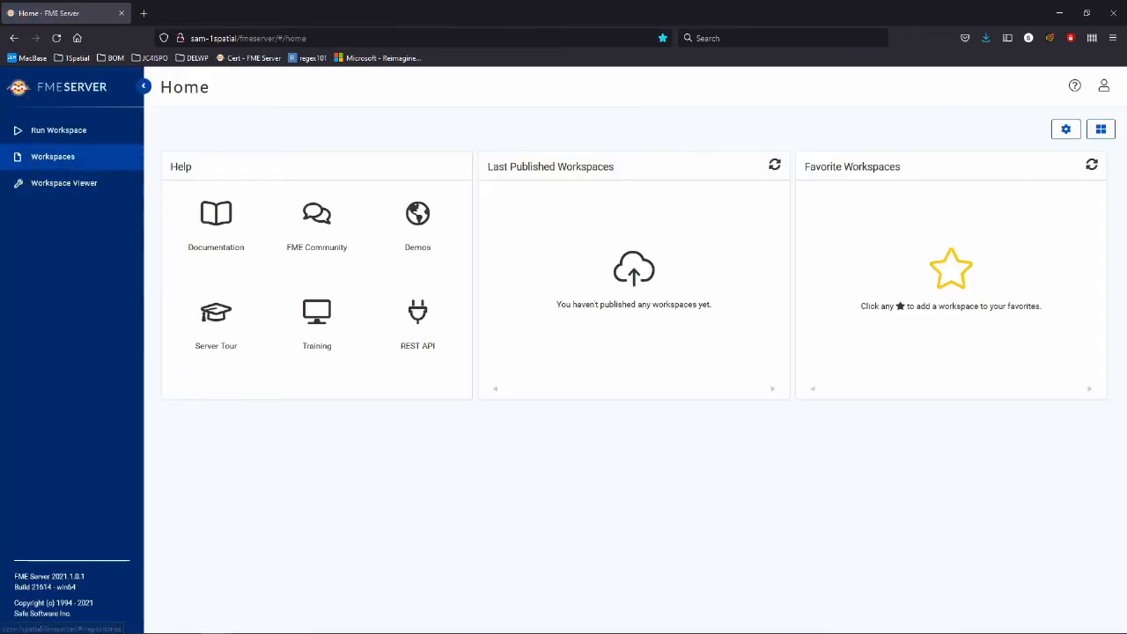
# On Run Workspace, pick the Demo repository and keep Data Download as the service.
pyautogui.click(58, 129)
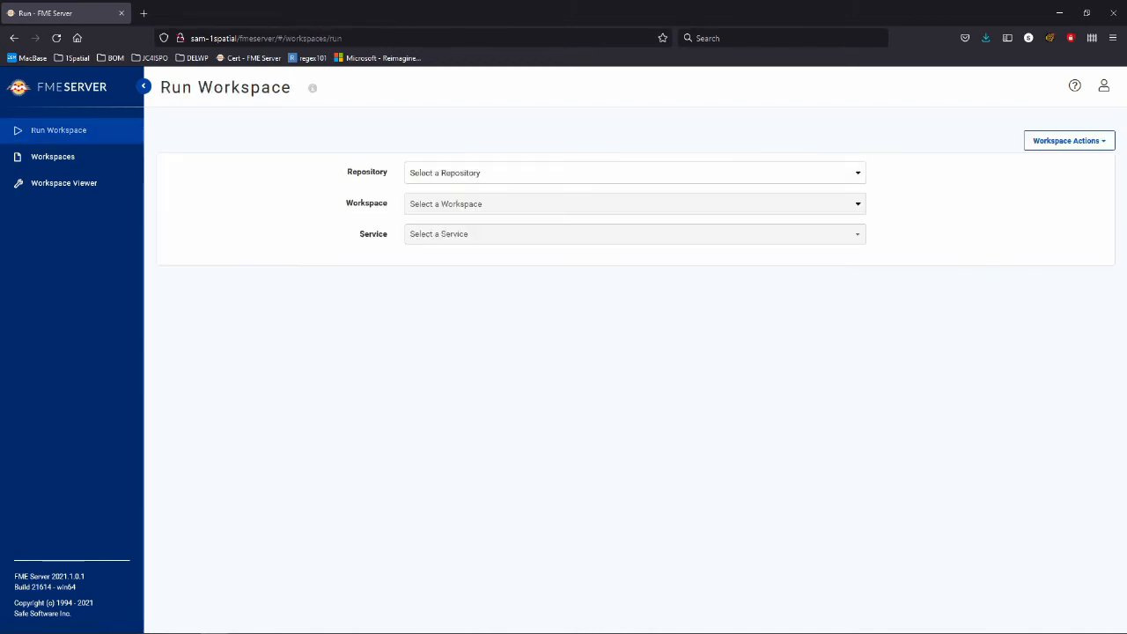
pyautogui.click(635, 173)
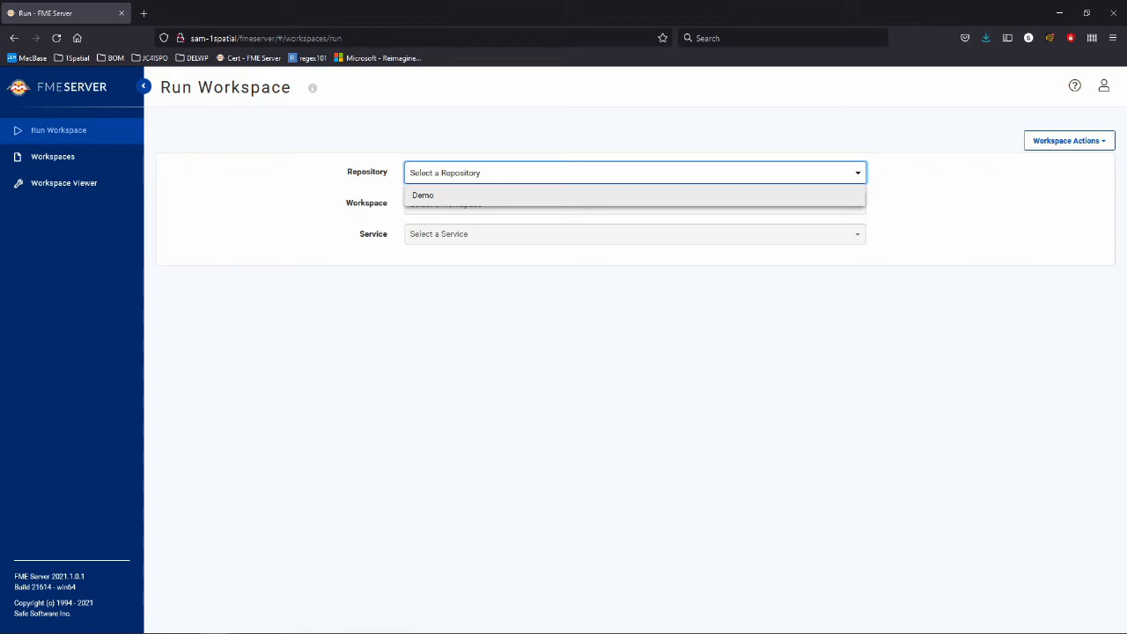
pyautogui.click(635, 196)
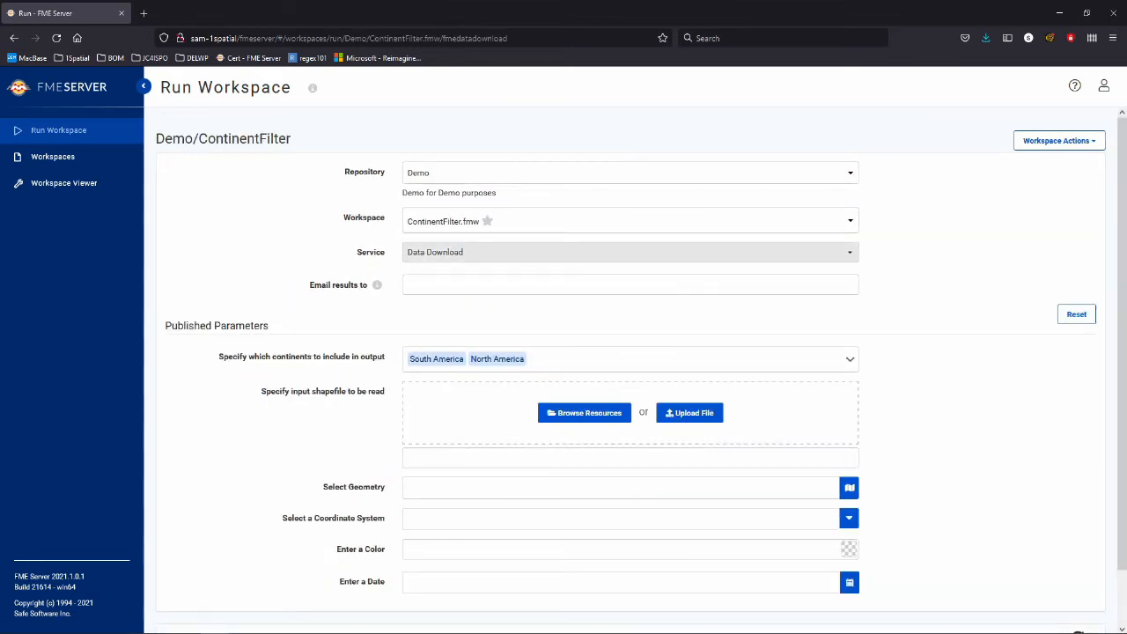
pyautogui.click(630, 252)
pyautogui.click(631, 278)
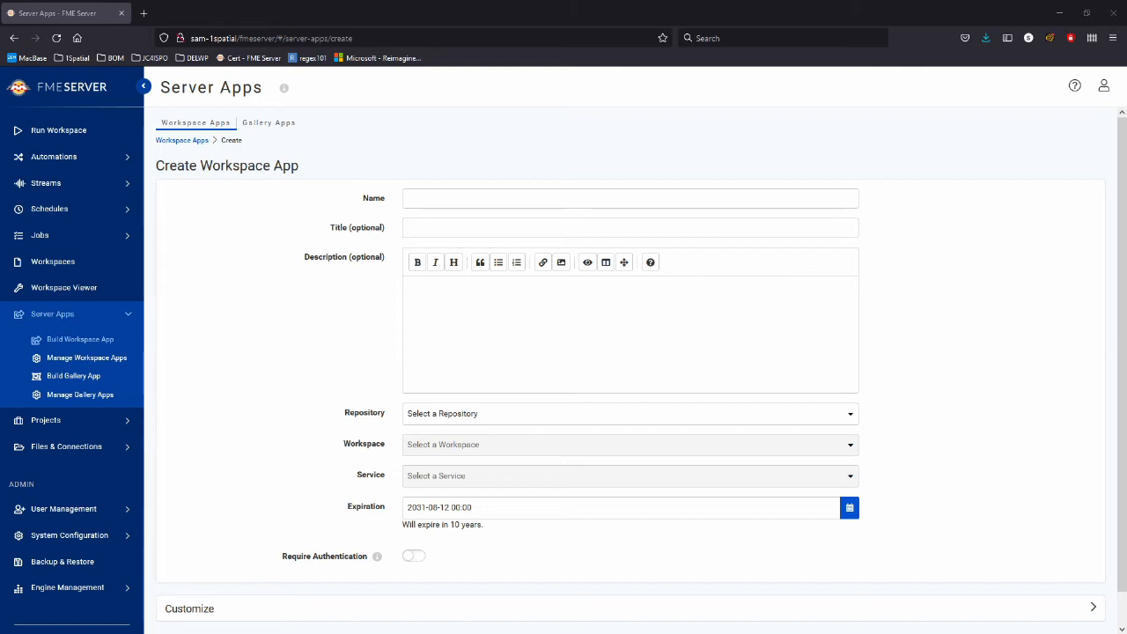
# Enter ContinentDemo as the app name, keeping it without a space.
pyautogui.scroll(-2, 71, 472)
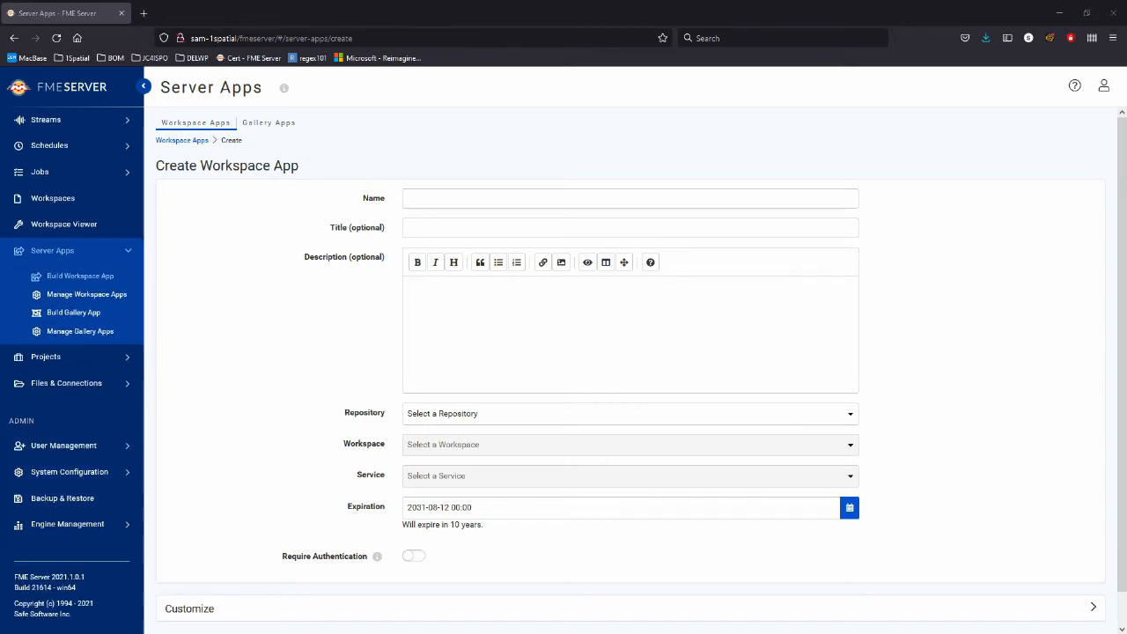
pyautogui.scroll(2, 70, 528)
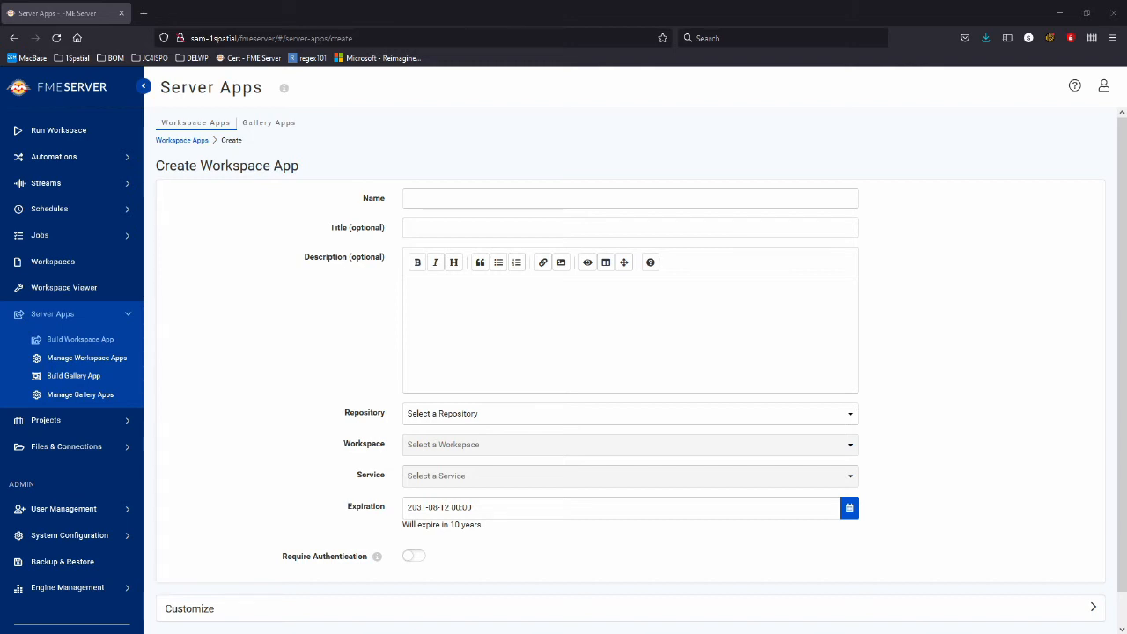
pyautogui.click(630, 199)
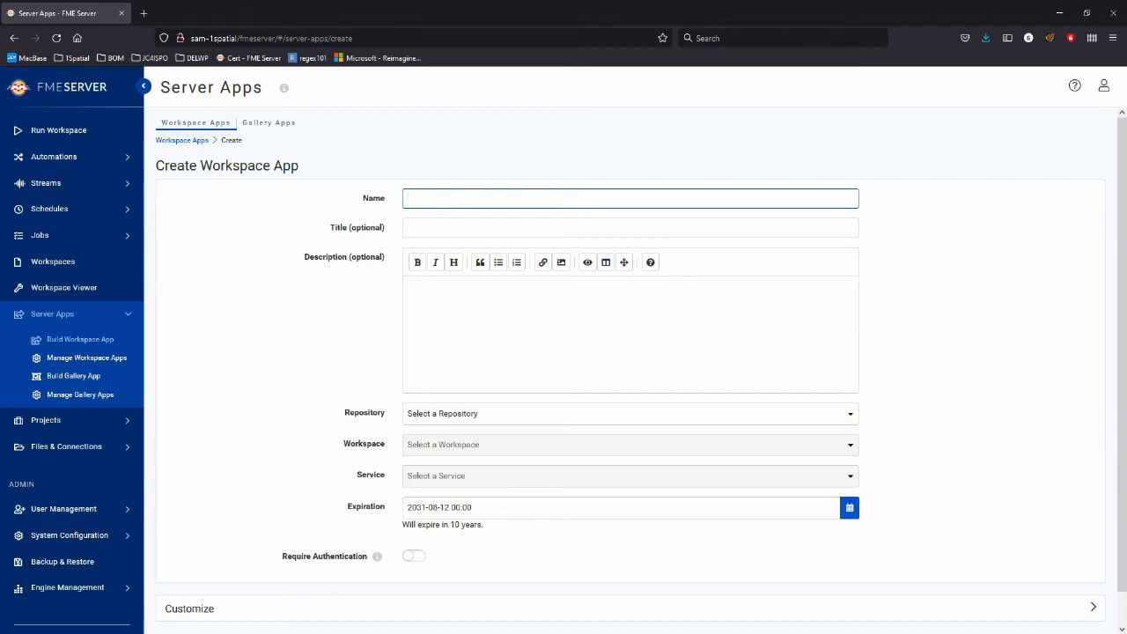
pyautogui.write('ContinentDemo')
pyautogui.click(442, 198)
pyautogui.press('BackSpace')
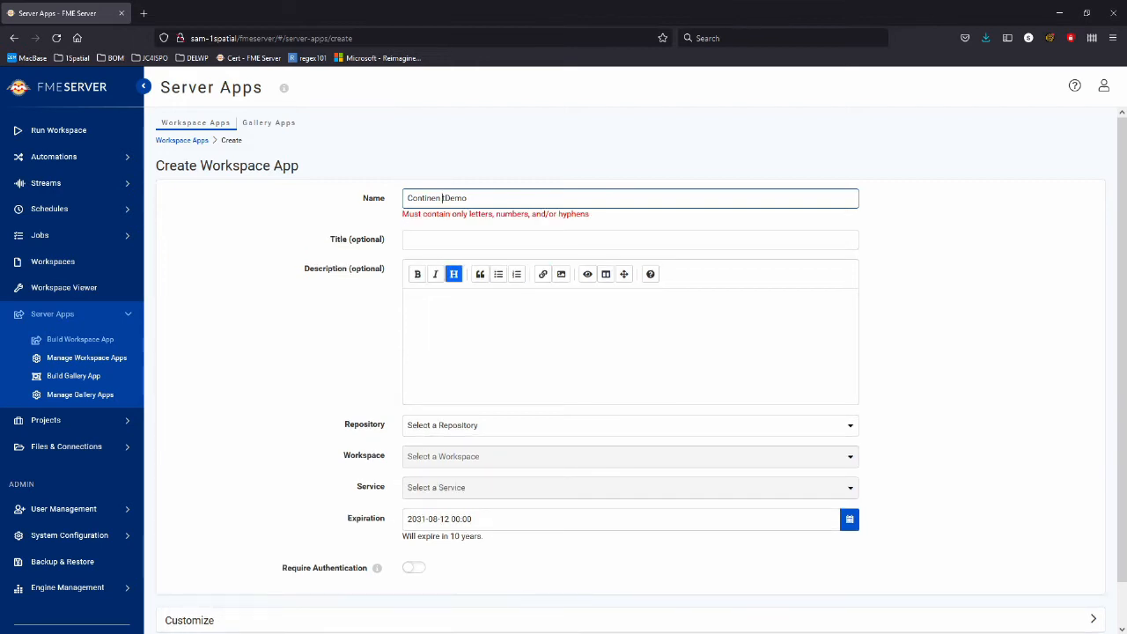
pyautogui.press('BackSpace')
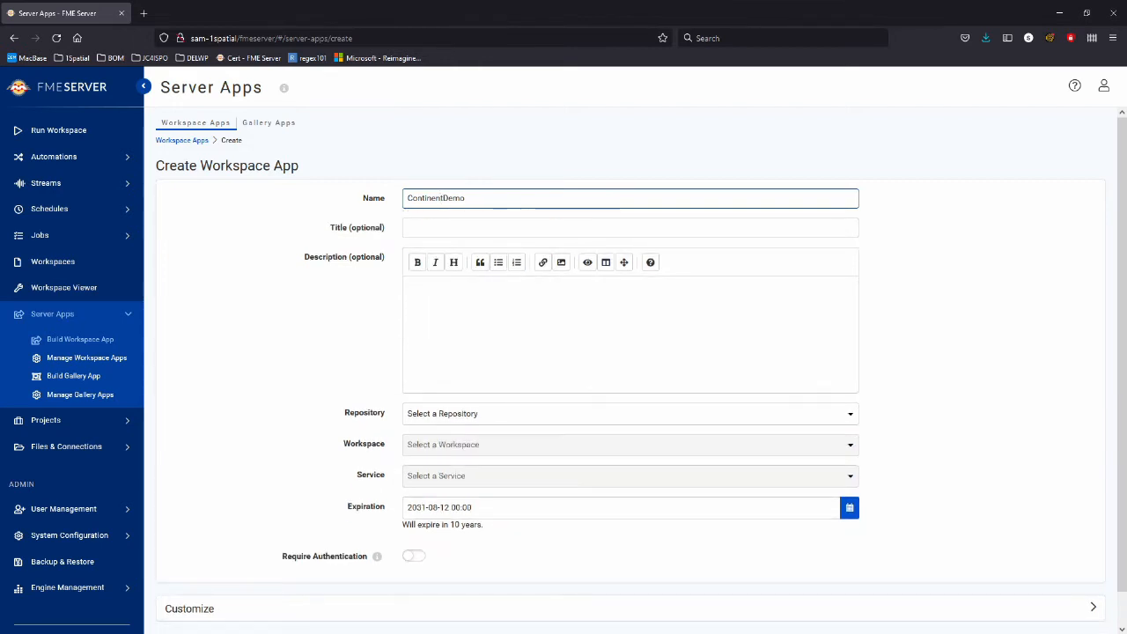
# Enter the title 'Continent Selector Demo' and the description 'A frontend for the continent selector'.
pyautogui.click(408, 228)
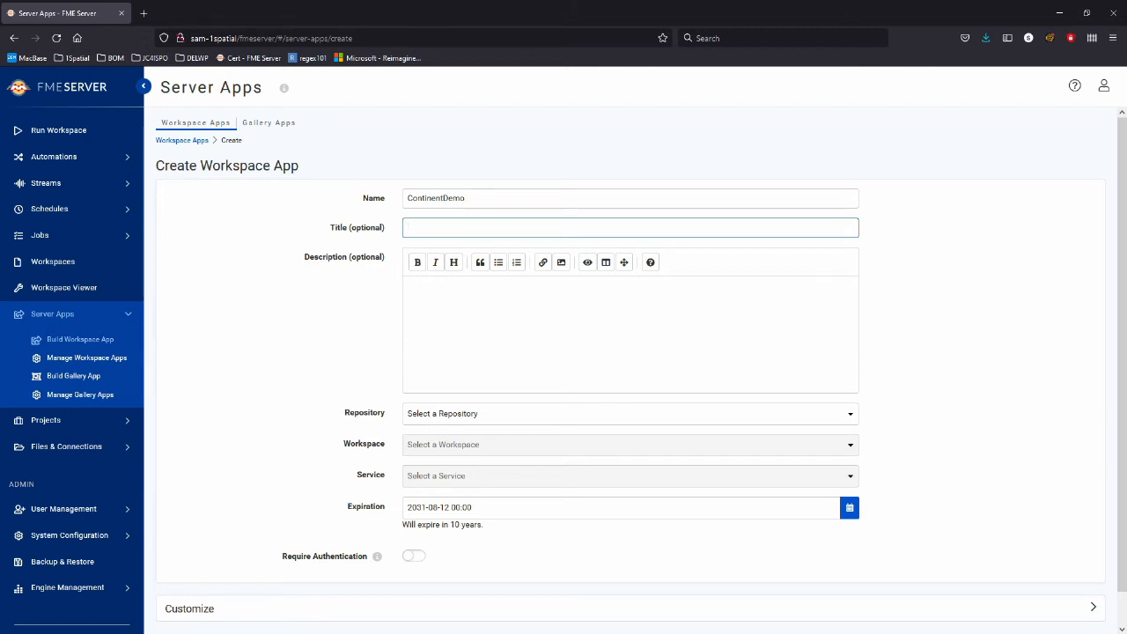
pyautogui.write('Continent Sec')
pyautogui.write('ector Demo')
pyautogui.press('Tab')
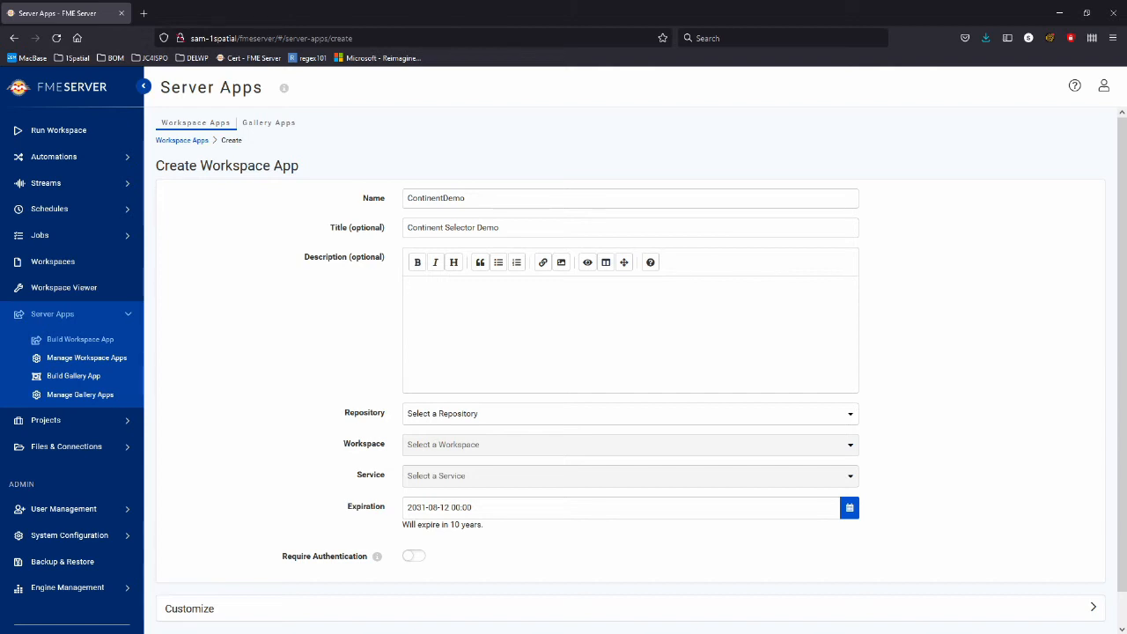
pyautogui.write('A frontend for the continent selector')
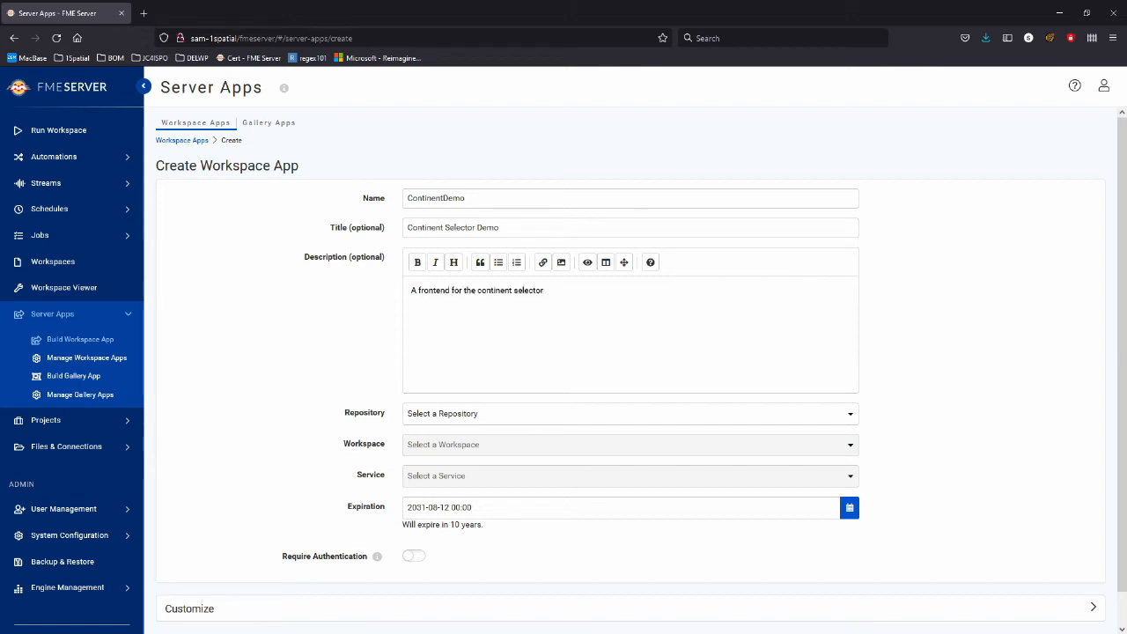
pyautogui.scroll(-1, 630, 379)
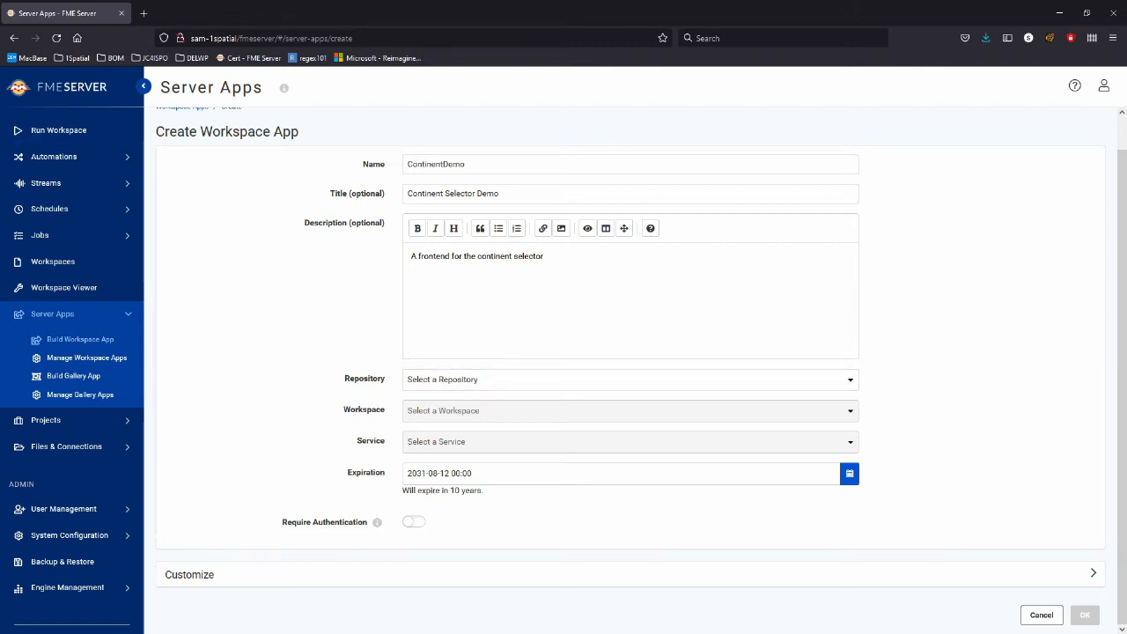
# Point the app at the Demo repository with the ContinentFilter.fmw workspace.
pyautogui.click(630, 379)
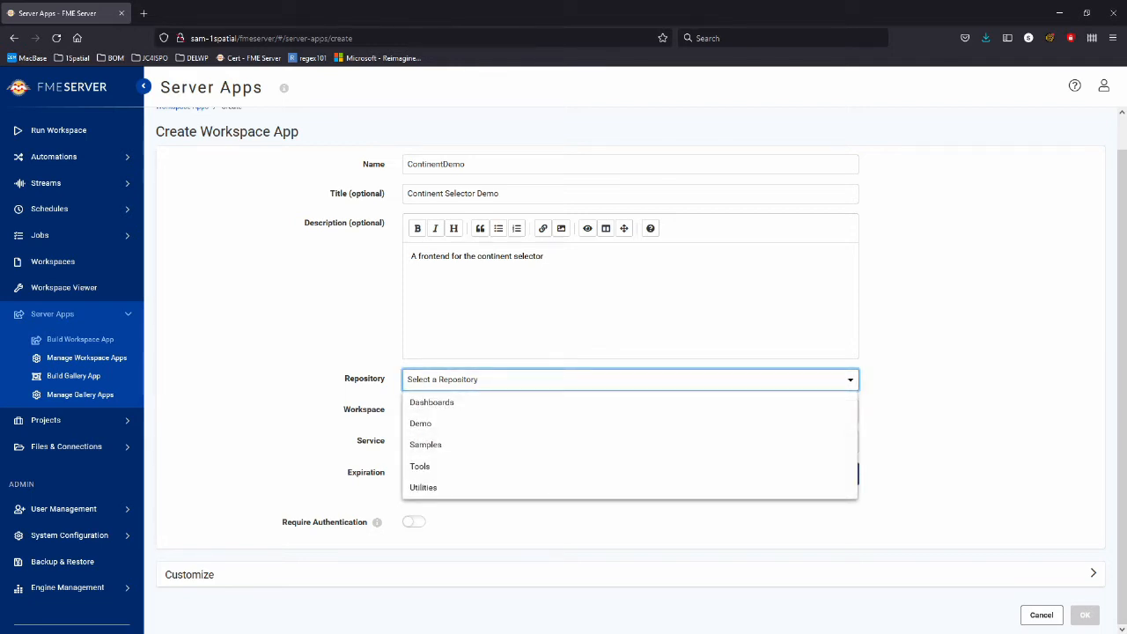
pyautogui.click(419, 424)
pyautogui.click(630, 428)
pyautogui.click(951, 440)
pyautogui.scroll(-1, 630, 370)
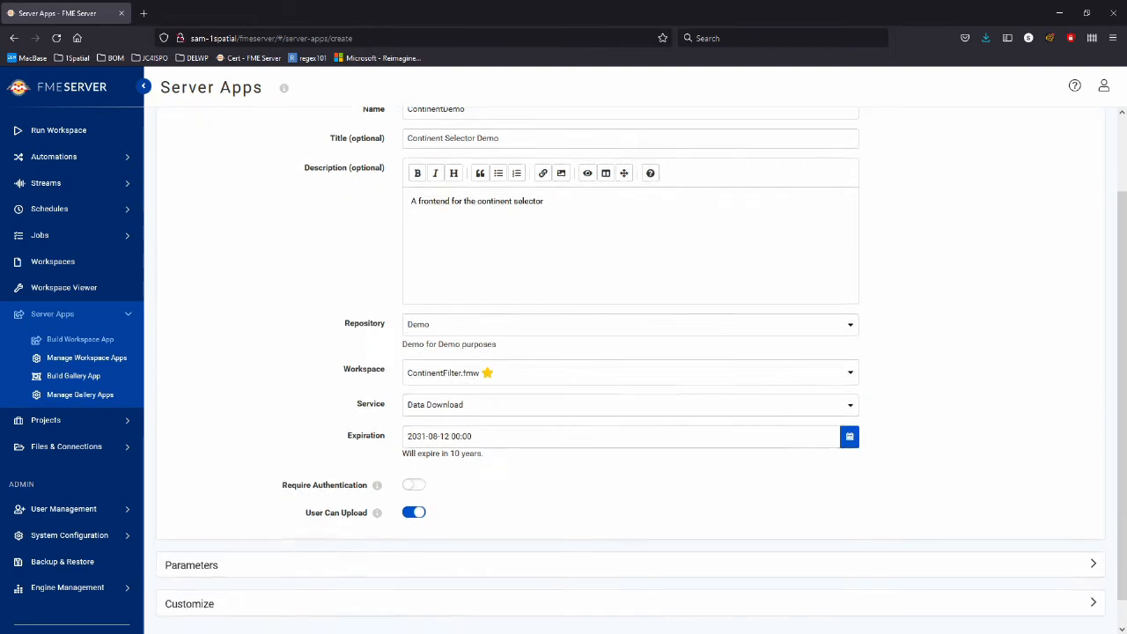
pyautogui.click(630, 400)
pyautogui.click(438, 423)
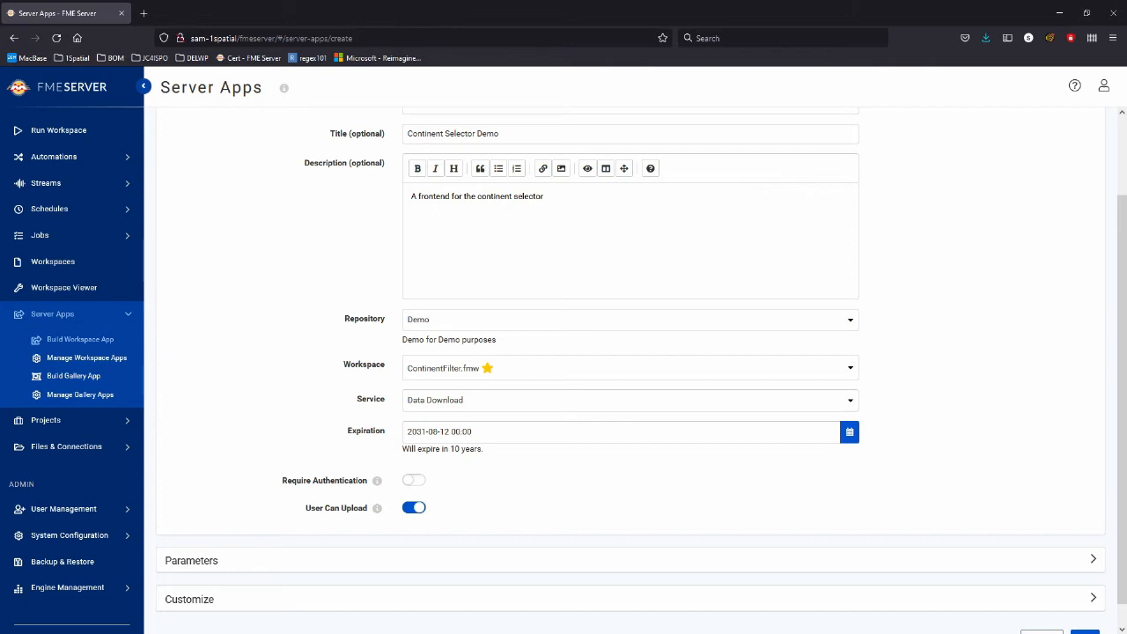
pyautogui.click(850, 431)
pyautogui.scroll(-2, 849, 432)
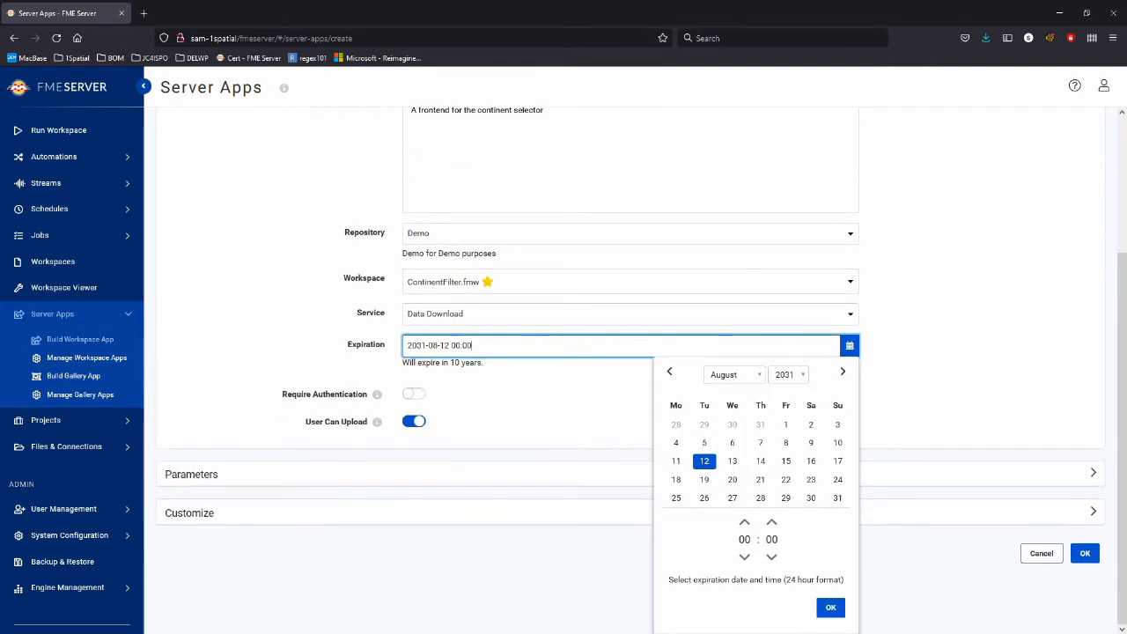
pyautogui.click(831, 608)
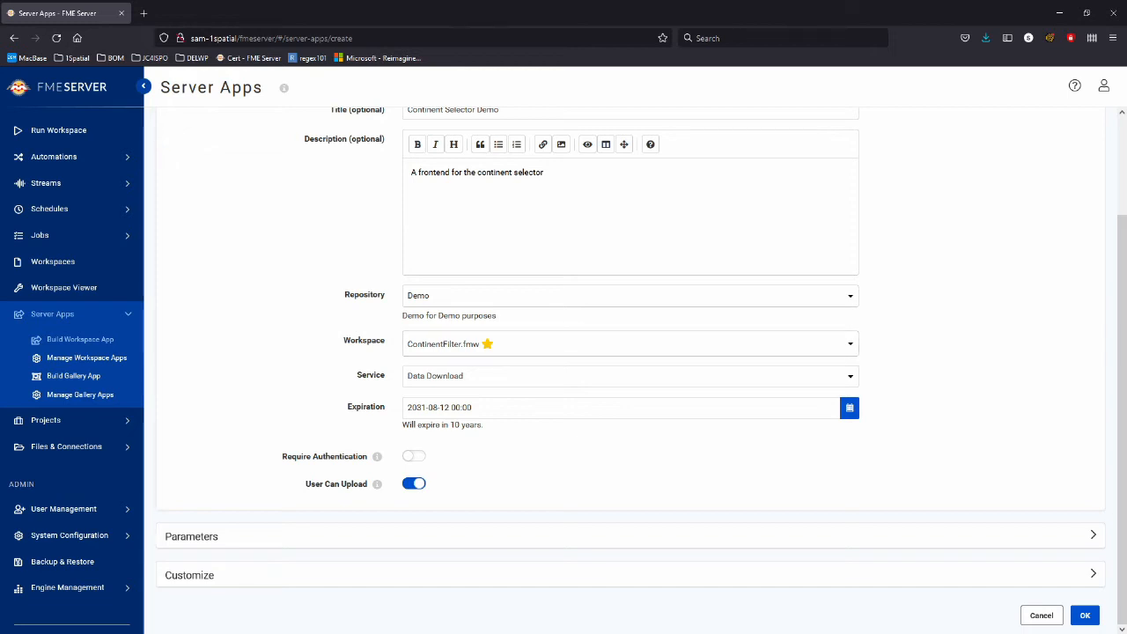
pyautogui.moveTo(377, 456)
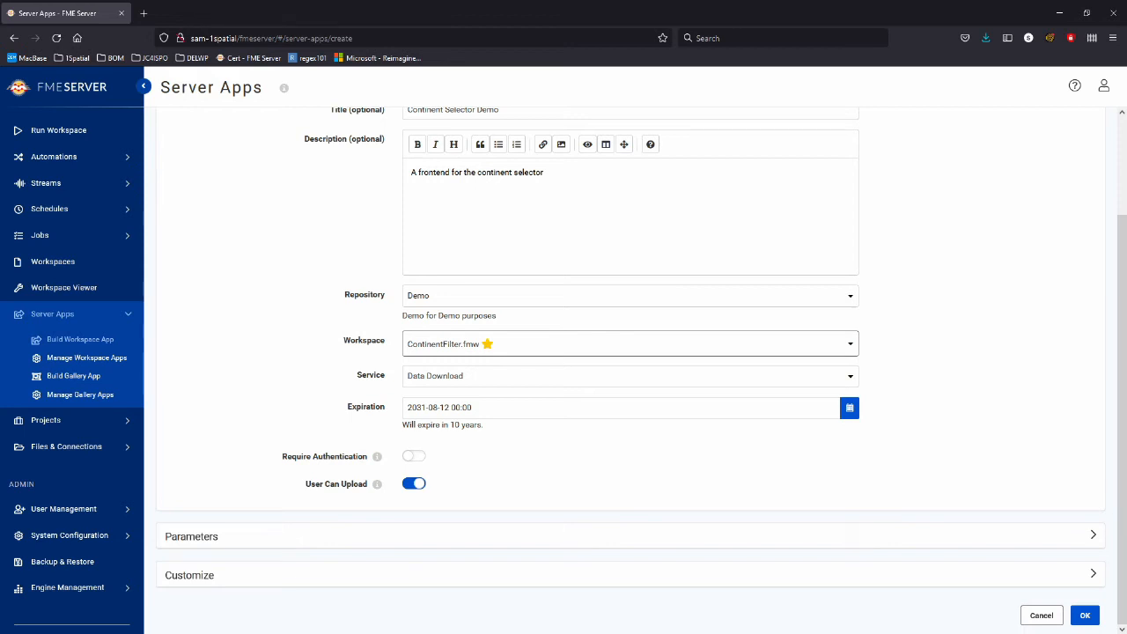
# Untick South America and North America from the continents parameter default.
pyautogui.click(630, 536)
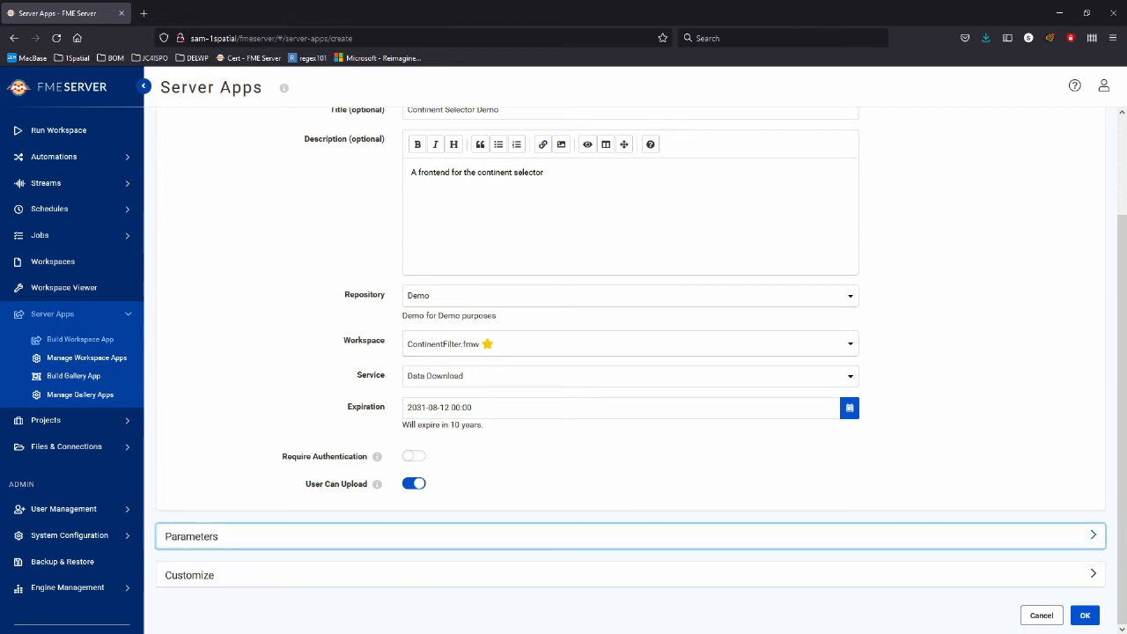
pyautogui.scroll(-3, 630, 536)
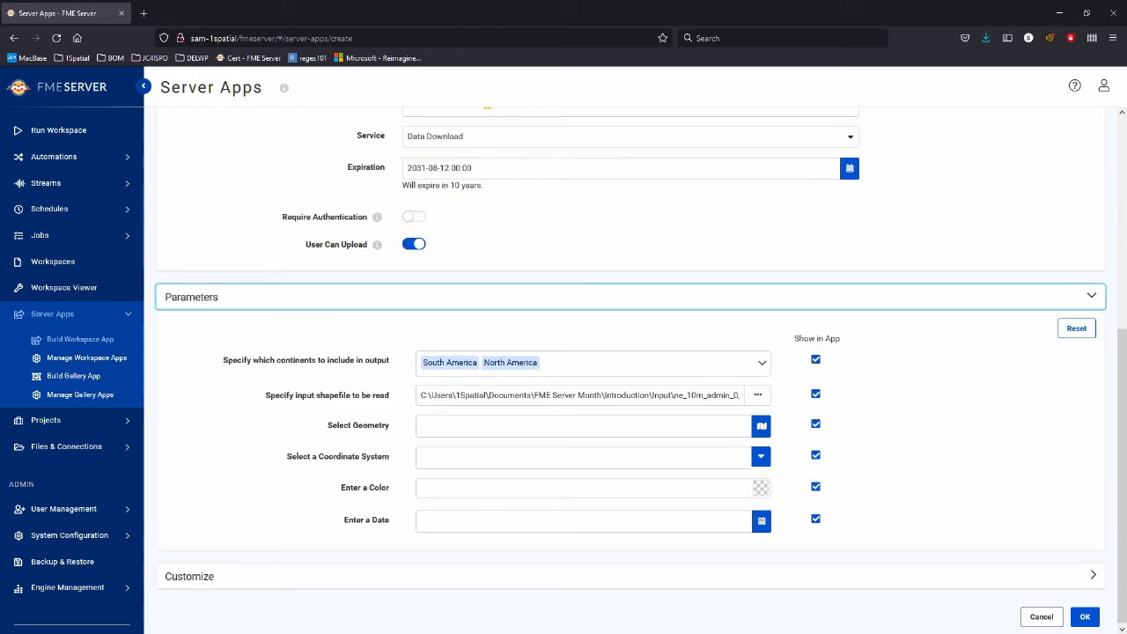
pyautogui.click(592, 362)
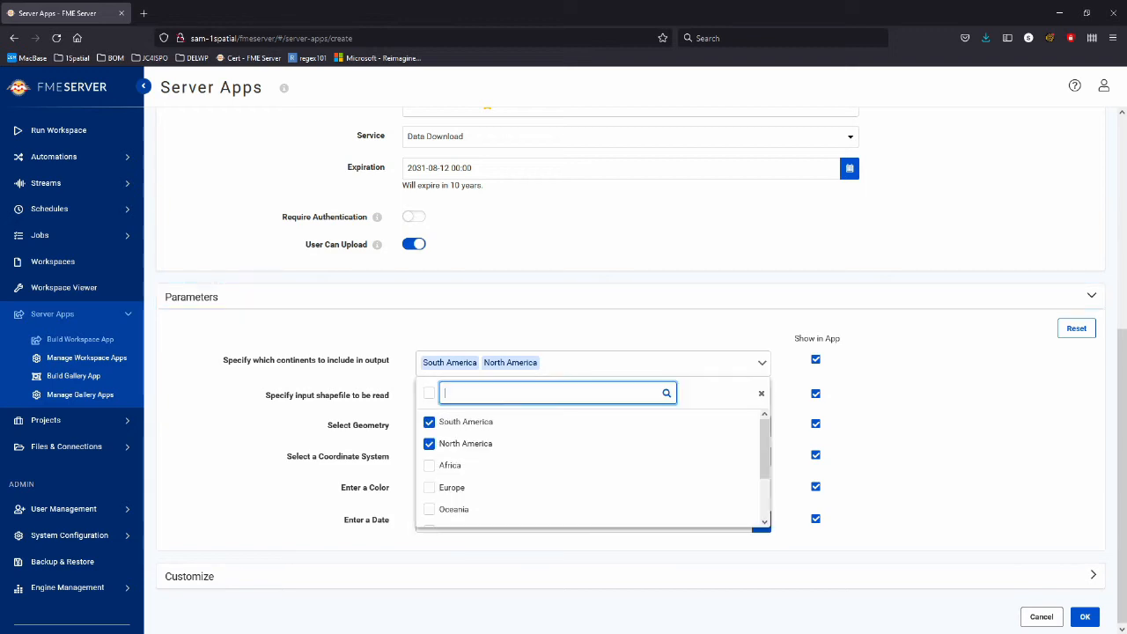
pyautogui.click(465, 422)
pyautogui.click(465, 444)
pyautogui.click(761, 394)
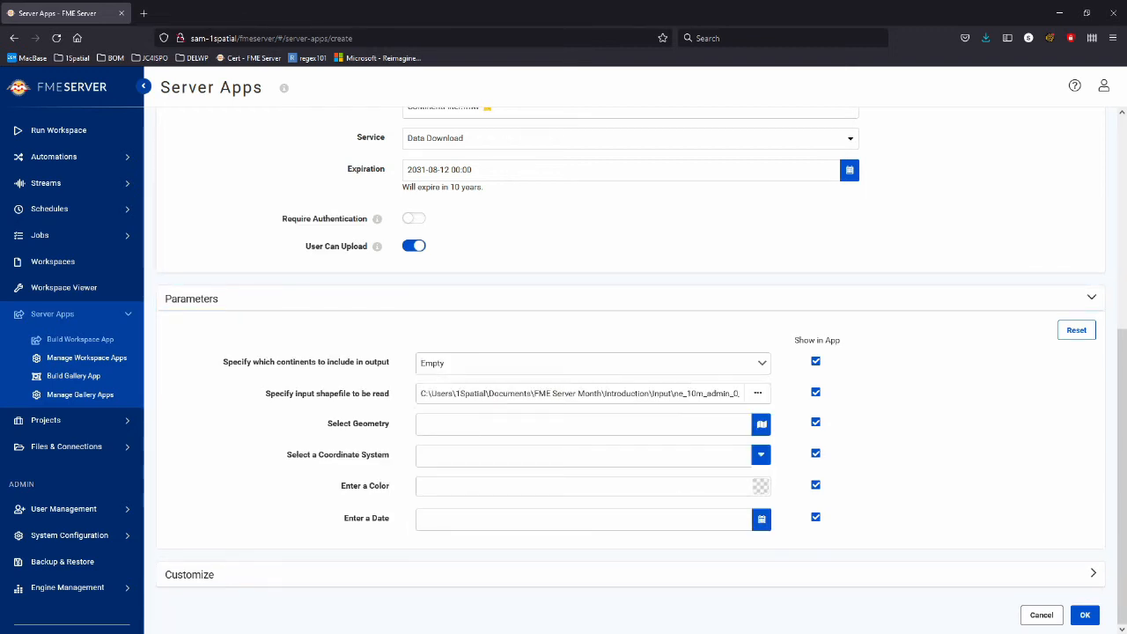
# Clear the default input shapefile path so the field is empty.
pyautogui.doubleClick(708, 394)
pyautogui.press('BackSpace')
pyautogui.doubleClick(708, 393)
pyautogui.hotkey('ctrl', 'a')
pyautogui.press('BackSpace')
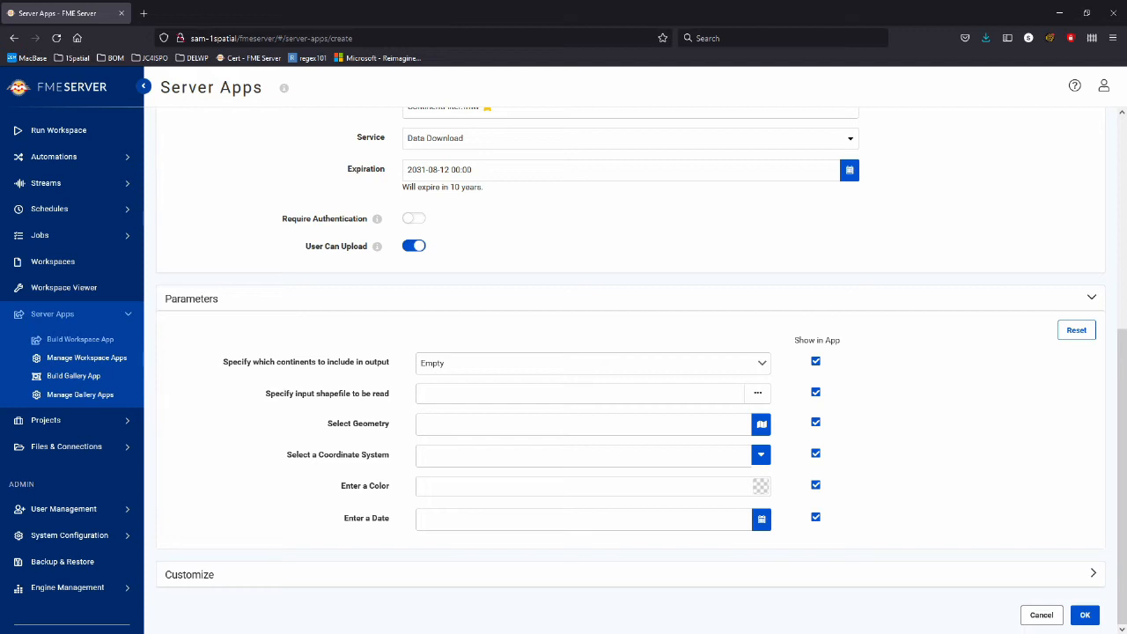
# Review the Customize branding options, heading background #f5f6fa, then create the ContinentDemo app.
pyautogui.click(630, 573)
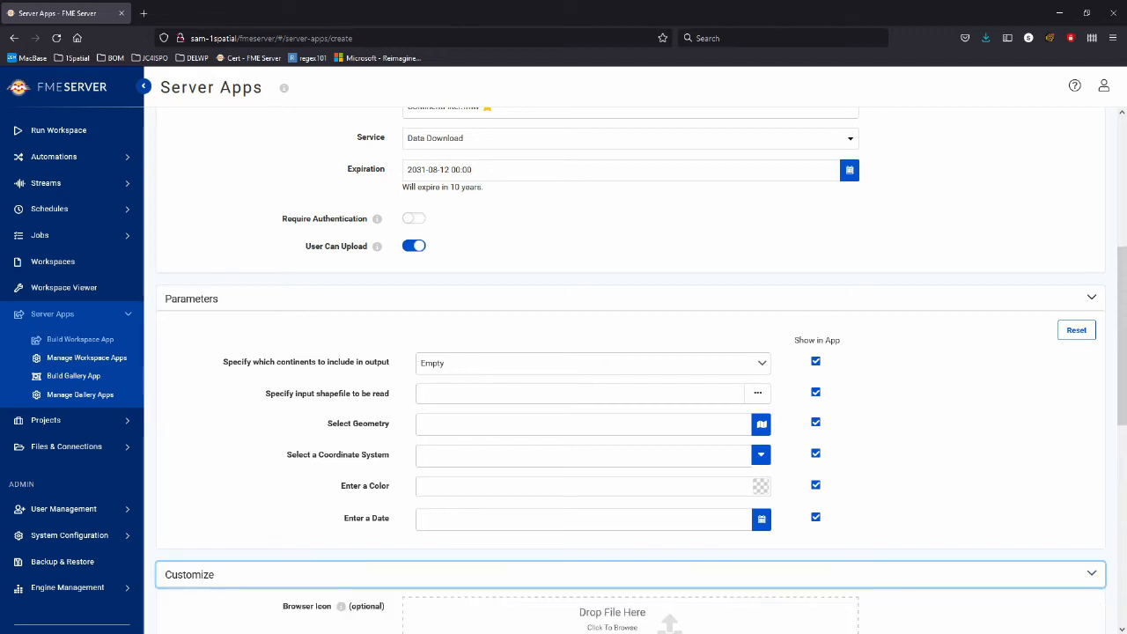
pyautogui.scroll(-5, 630, 440)
pyautogui.scroll(-3, 630, 370)
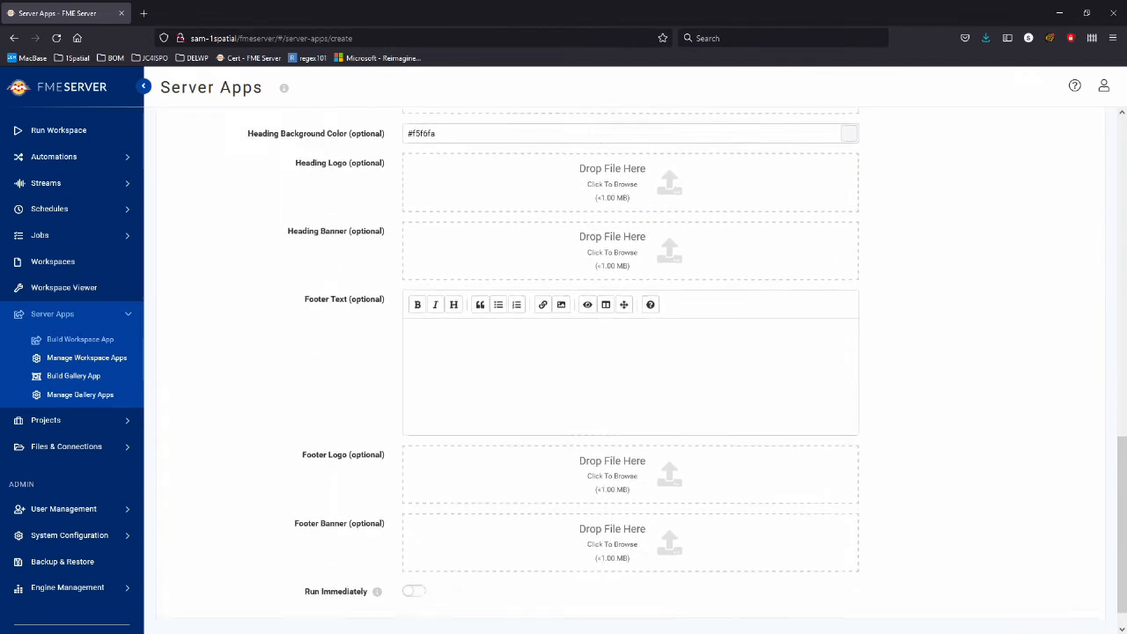
pyautogui.scroll(1, 630, 369)
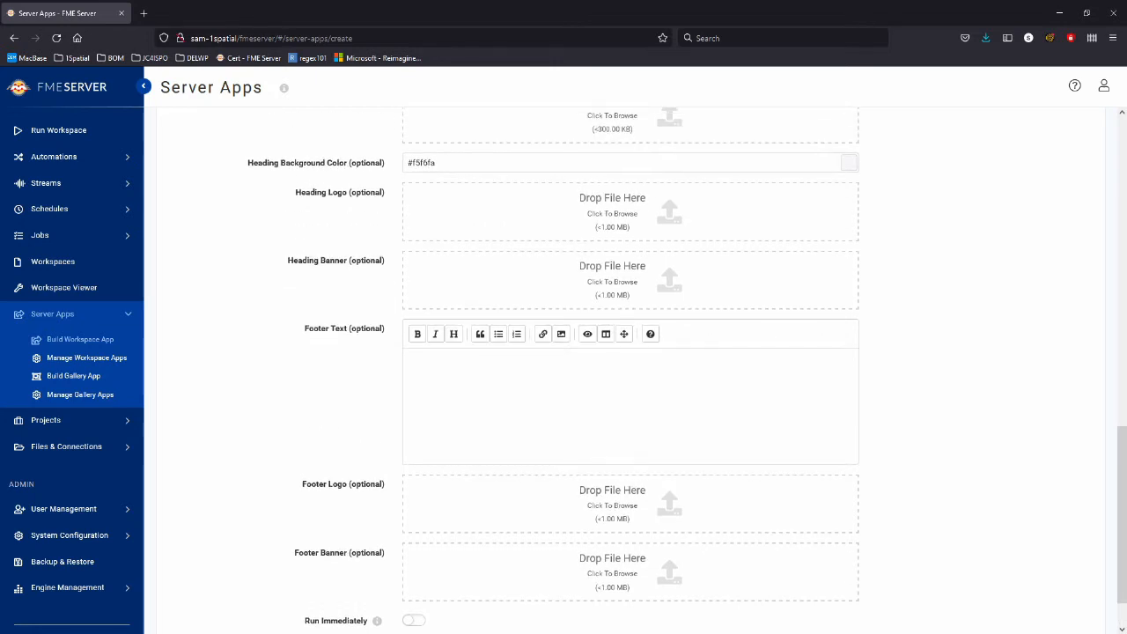
pyautogui.scroll(1, 631, 370)
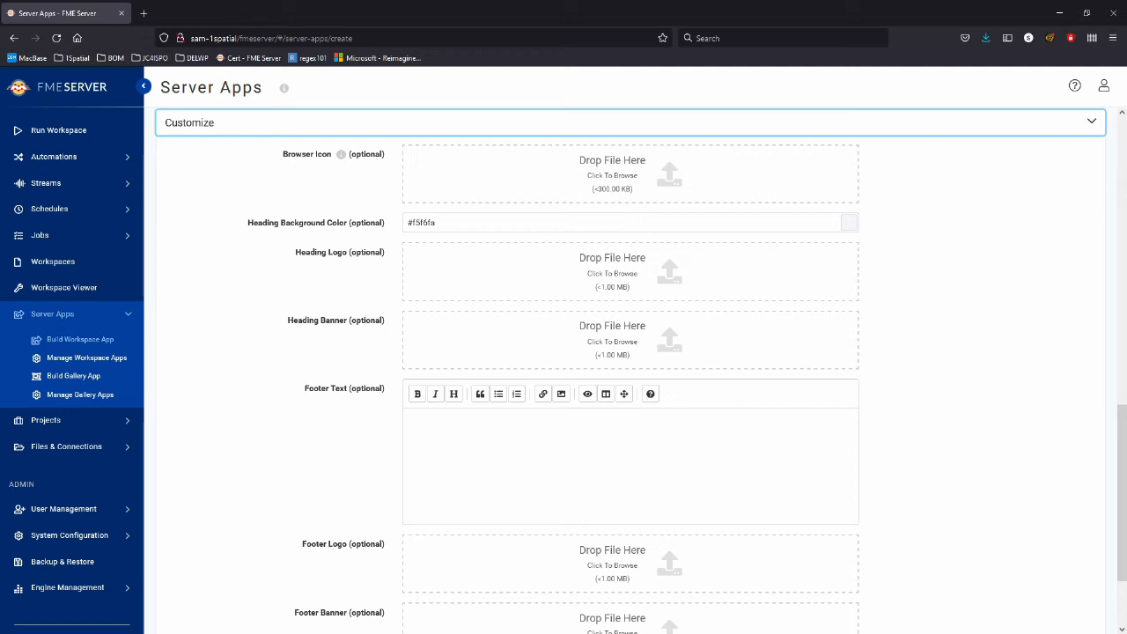
pyautogui.scroll(-3, 629, 369)
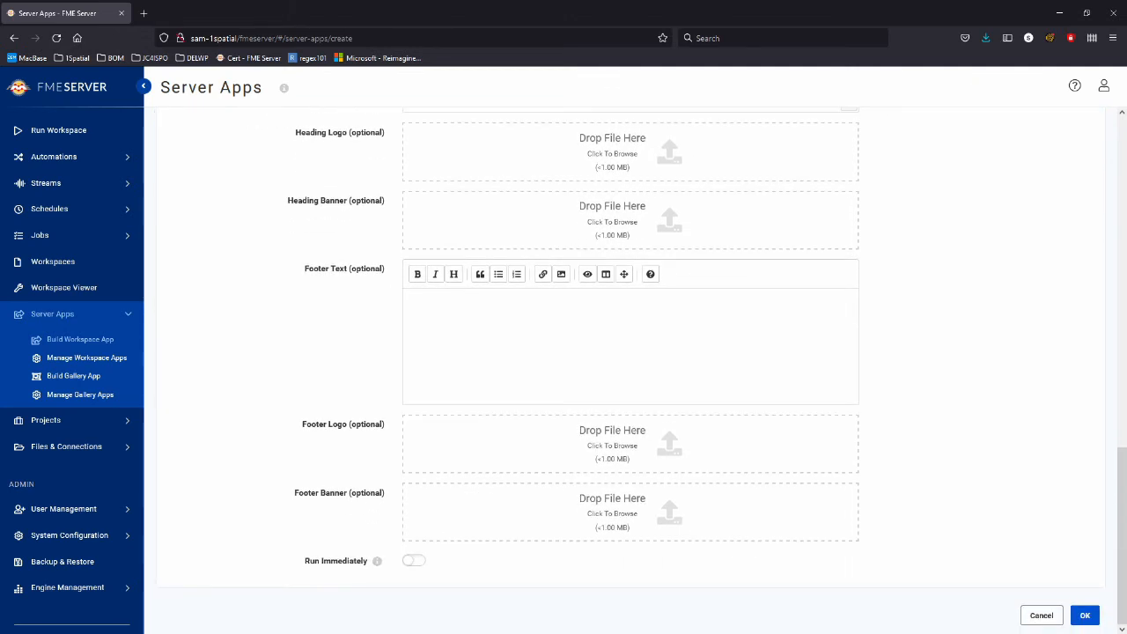
pyautogui.scroll(3, 630, 370)
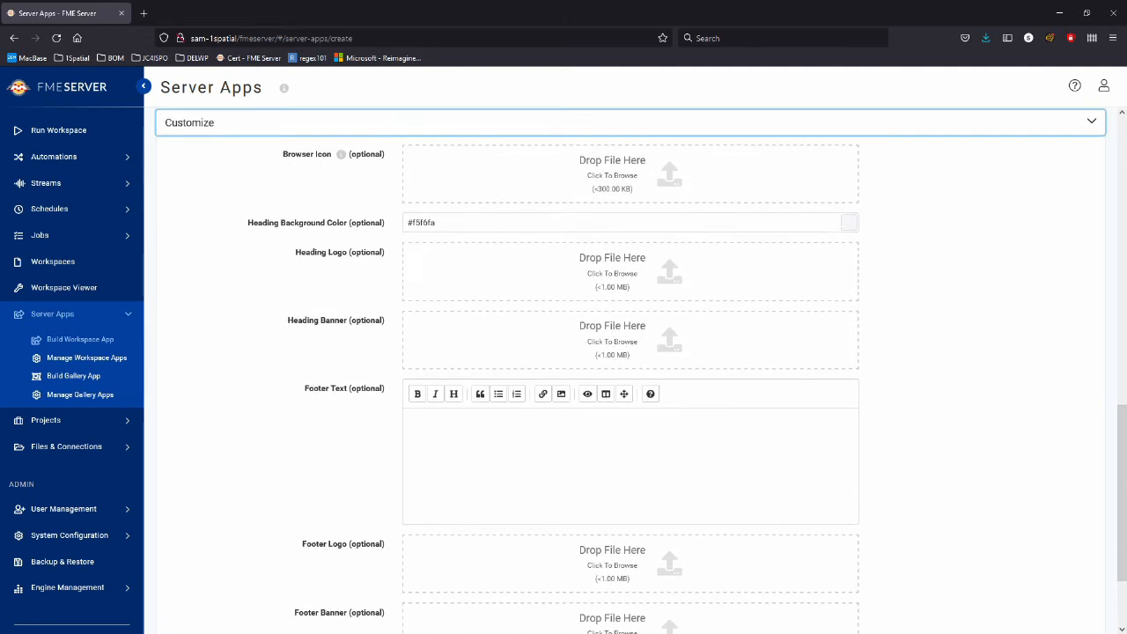
pyautogui.scroll(3, 629, 369)
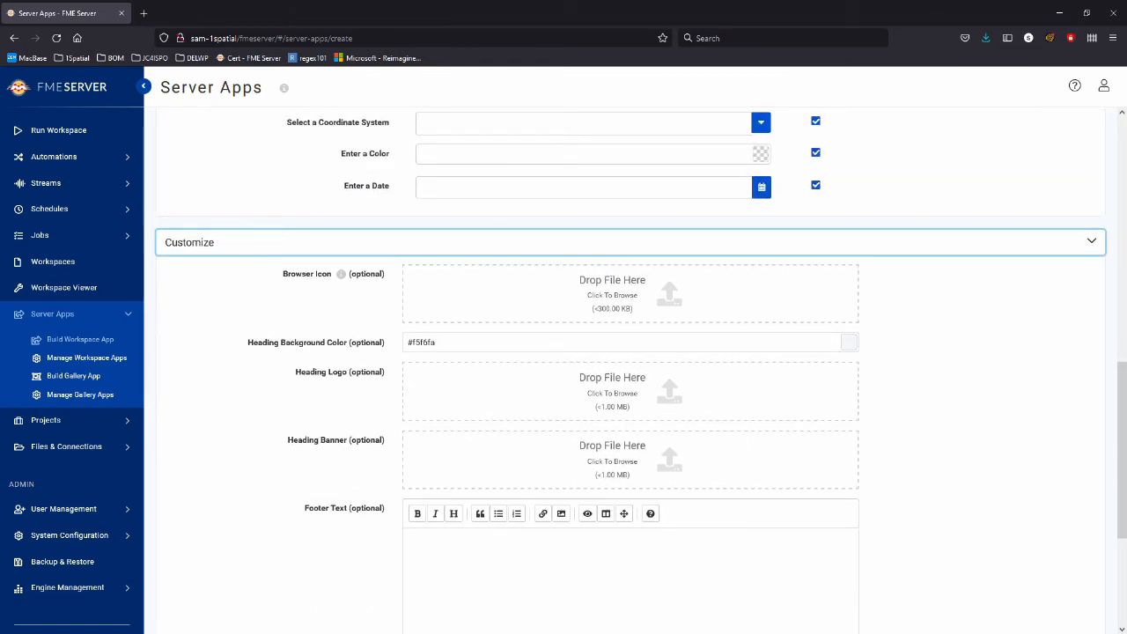
pyautogui.scroll(-6, 629, 370)
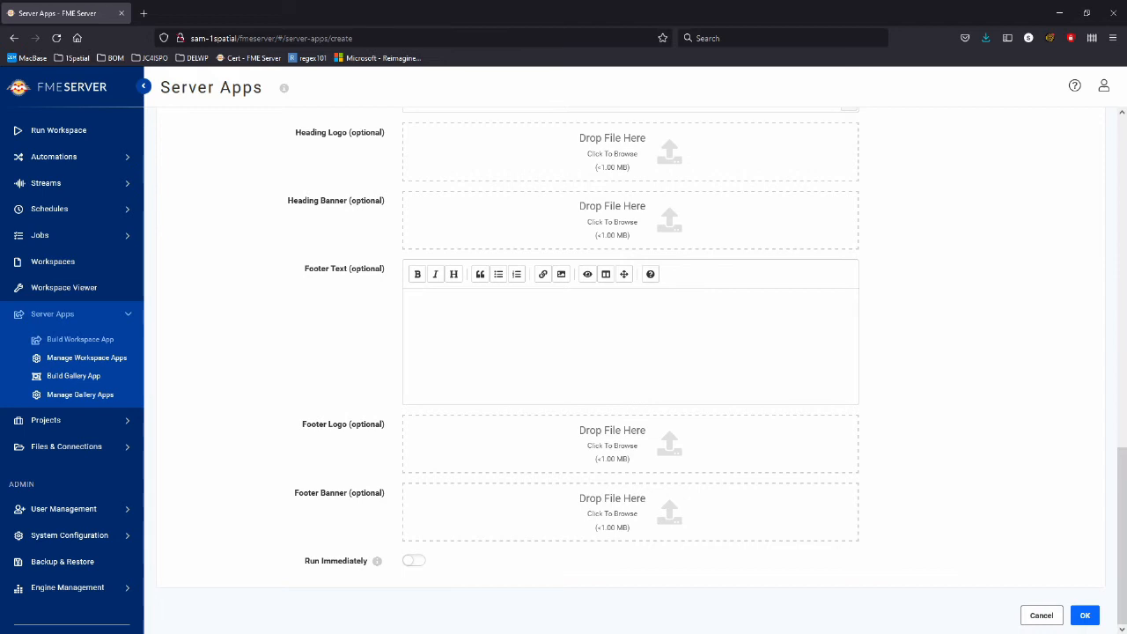
pyautogui.click(1084, 615)
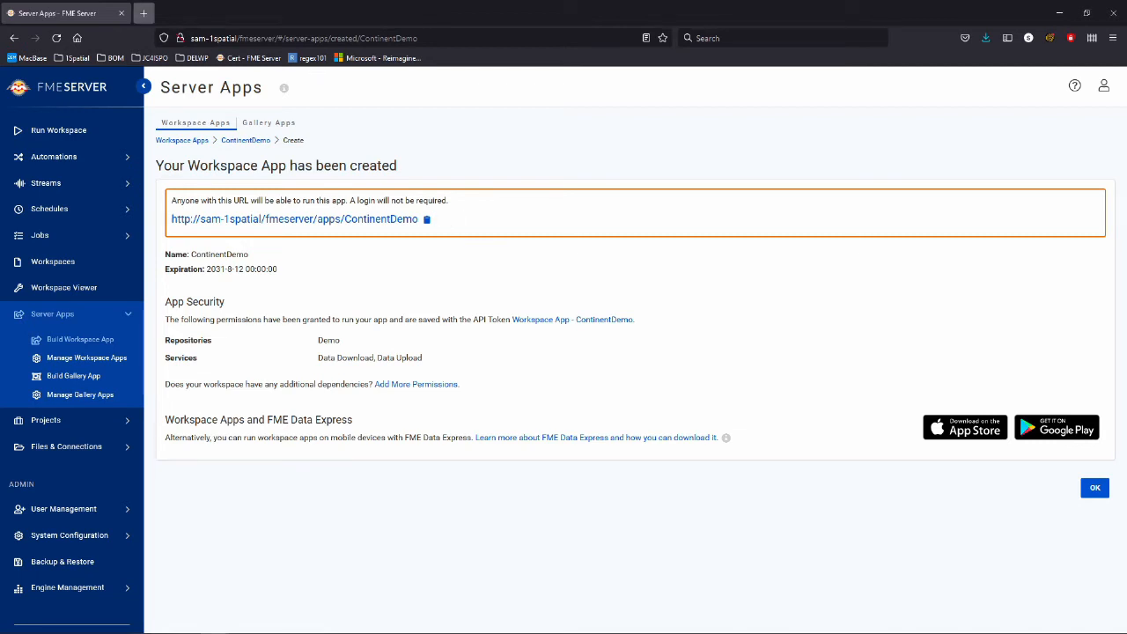
# Load the copied ContinentDemo app URL in a new browser tab.
pyautogui.click(143, 13)
pyautogui.write('http://sam-1spatial/fmeserver/apps/ContinentDemo')
pyautogui.press('Return')
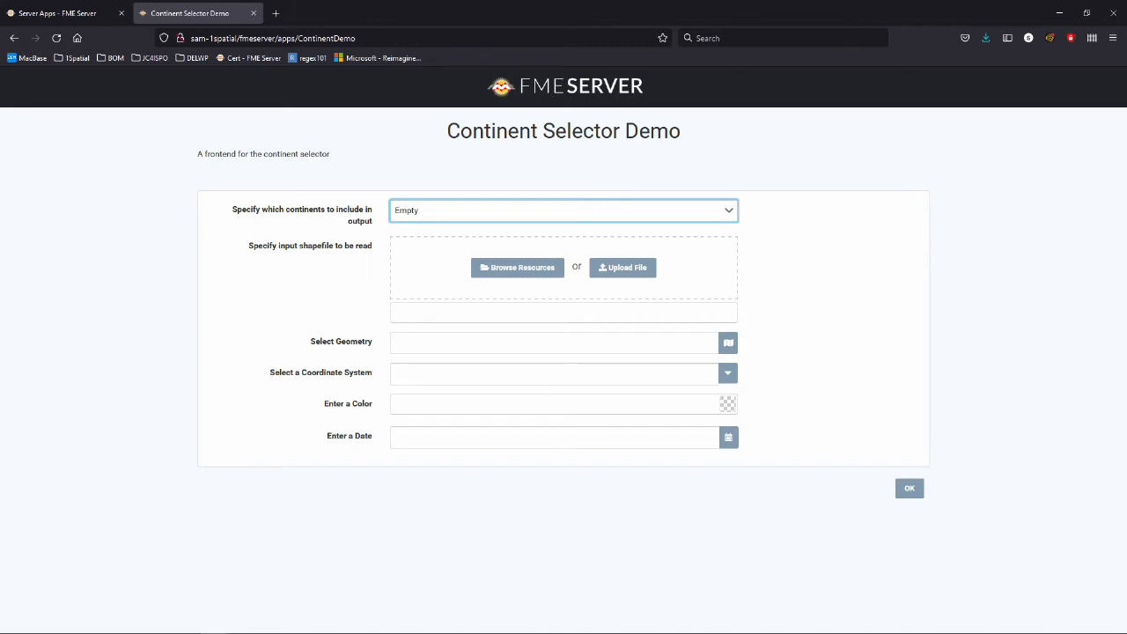
# Select Oceania, Antarctica and Seven Seas (open ocean) as the continents.
pyautogui.click(563, 210)
pyautogui.scroll(-1, 559, 312)
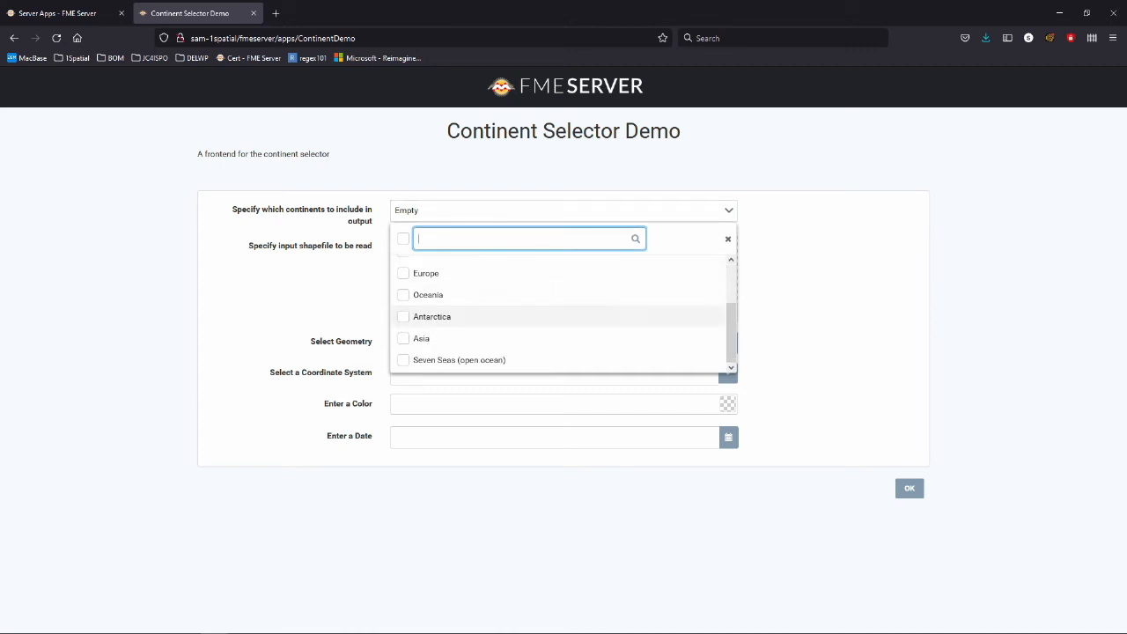
pyautogui.click(428, 294)
pyautogui.click(431, 317)
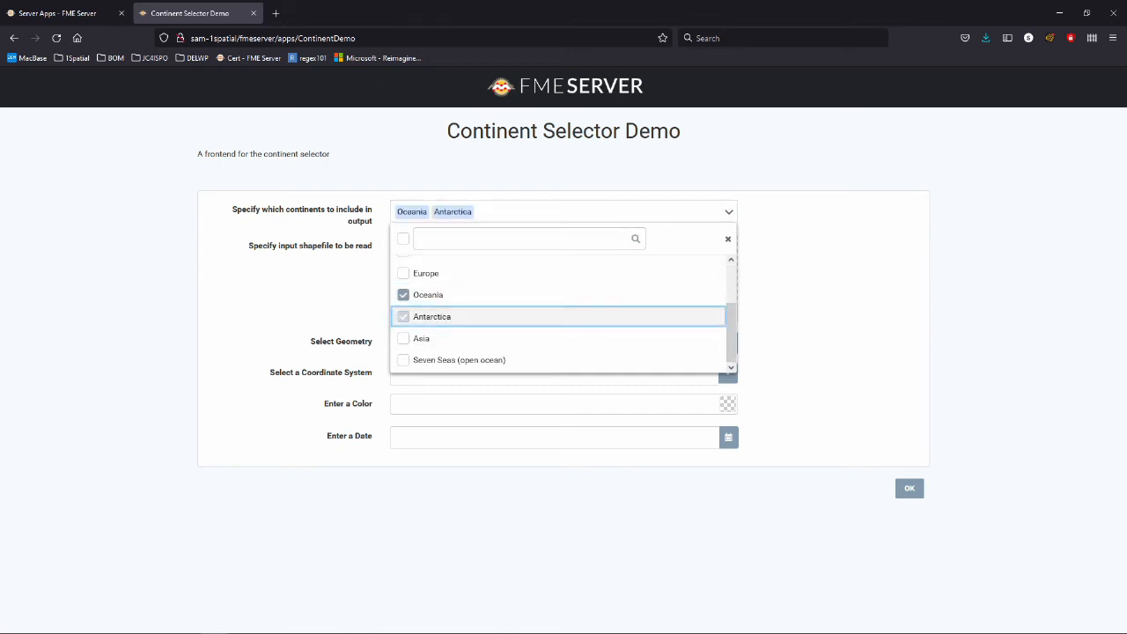
pyautogui.click(459, 360)
pyautogui.click(818, 361)
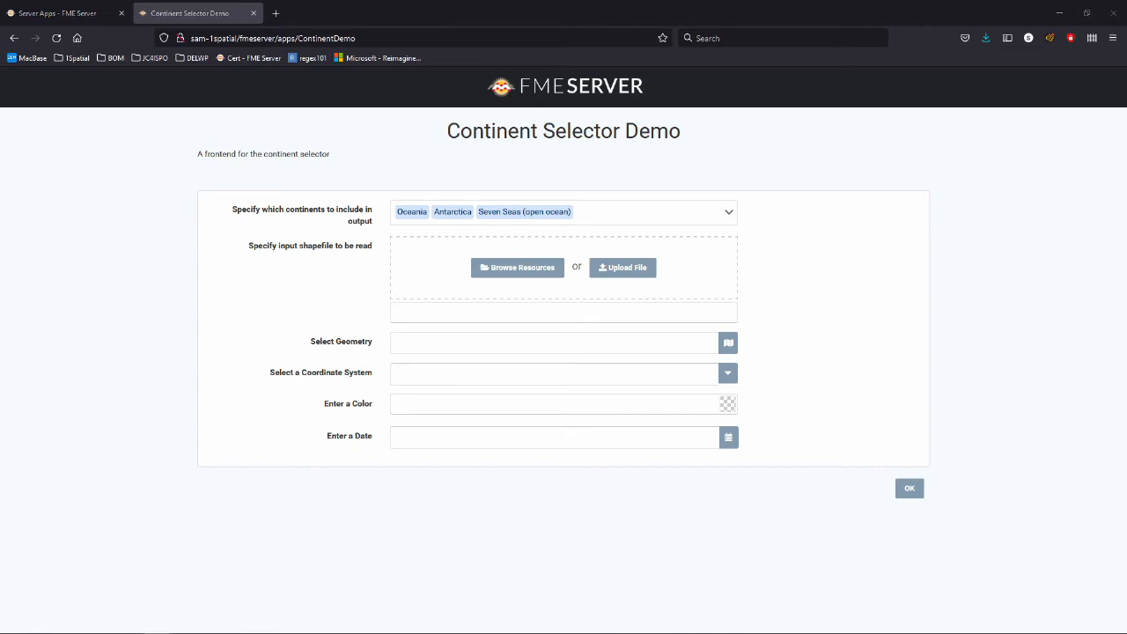
# Upload ne_10m_admin_0_countries.shp as the input shapefile.
pyautogui.click(516, 267)
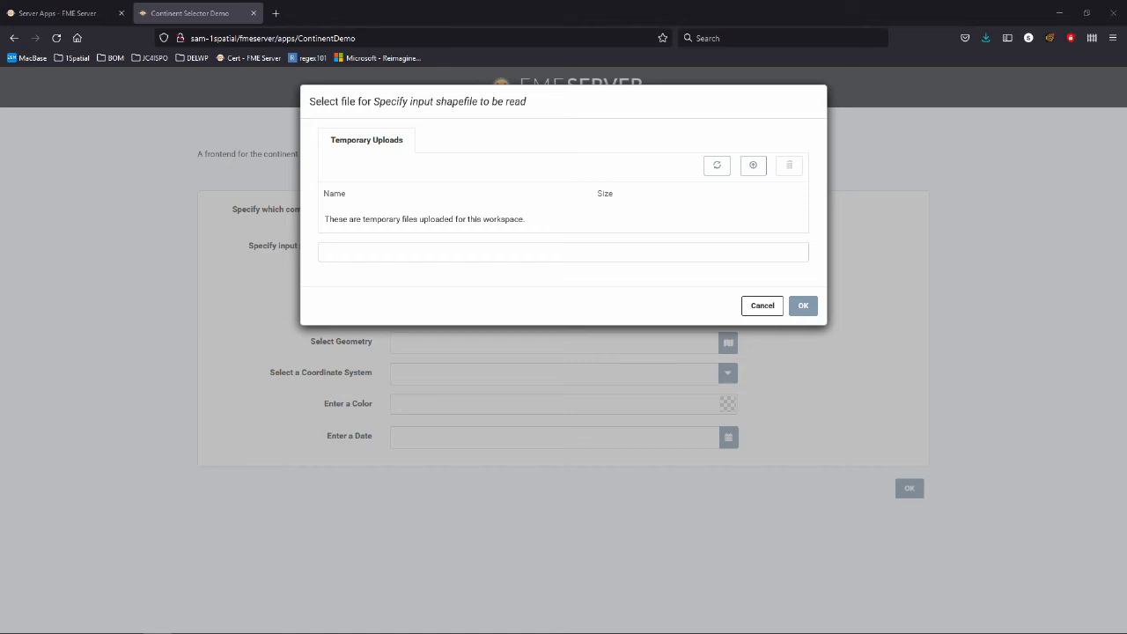
pyautogui.moveTo(616, 203); pyautogui.dragTo(537, 211)
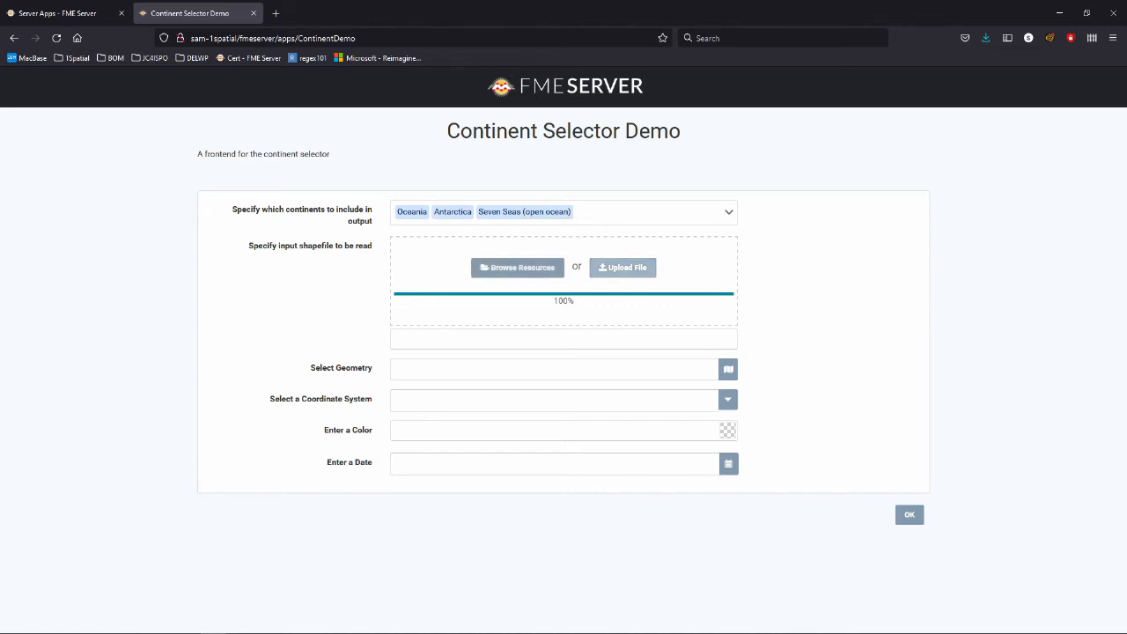
pyautogui.click(622, 267)
pyautogui.click(523, 297)
pyautogui.moveTo(0, 391); pyautogui.dragTo(511, 291)
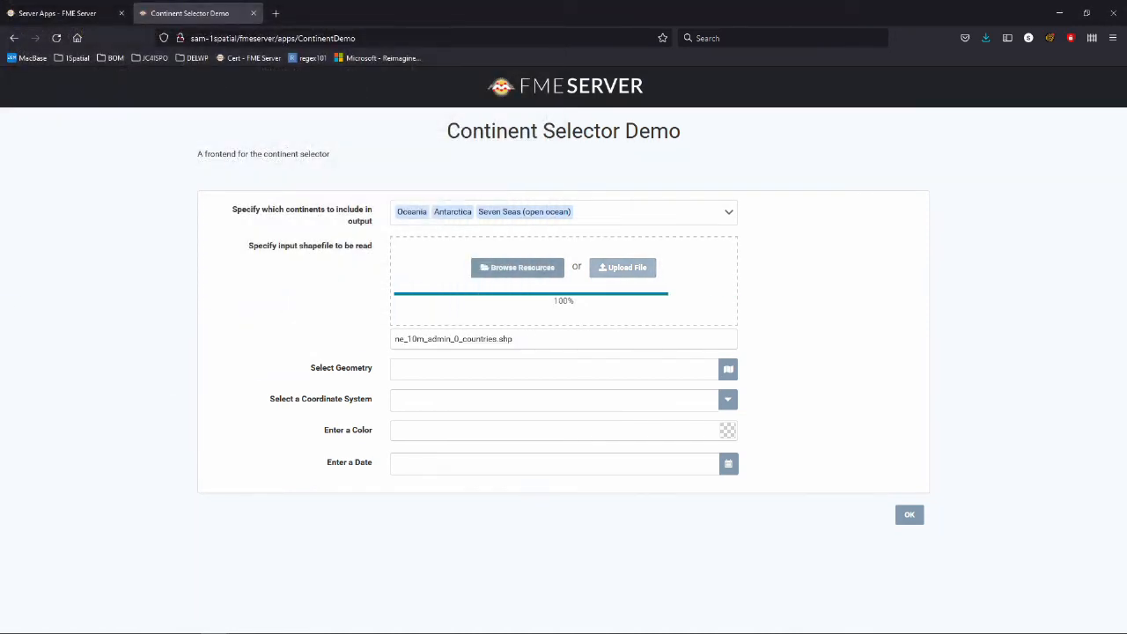
# Draw a rectangle across the map centre as the geometry and confirm it.
pyautogui.click(728, 369)
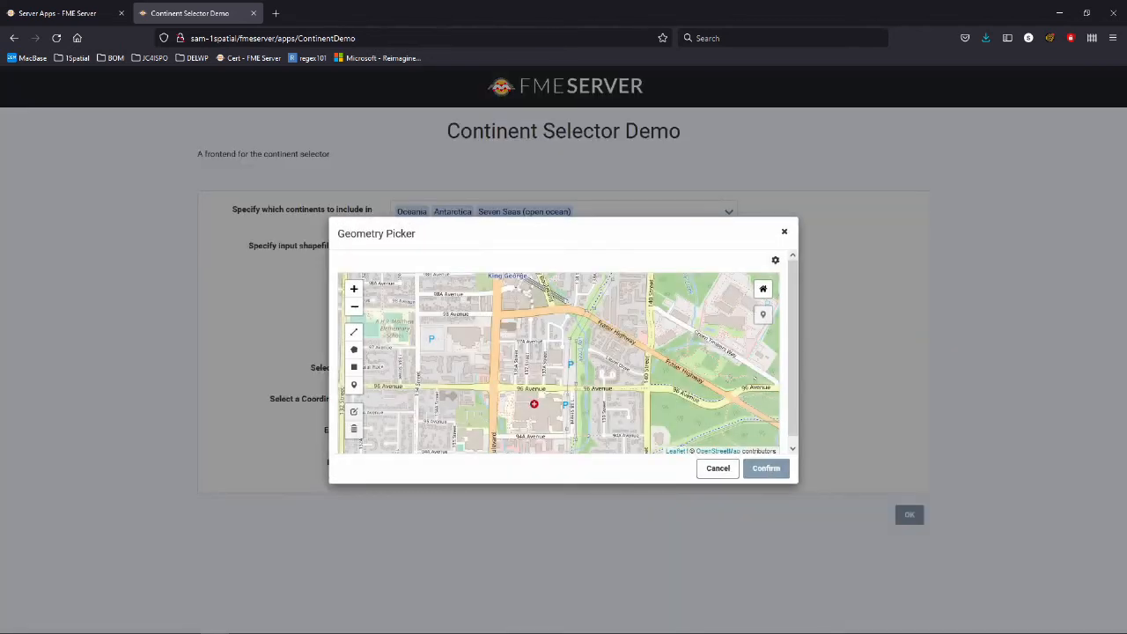
pyautogui.click(353, 366)
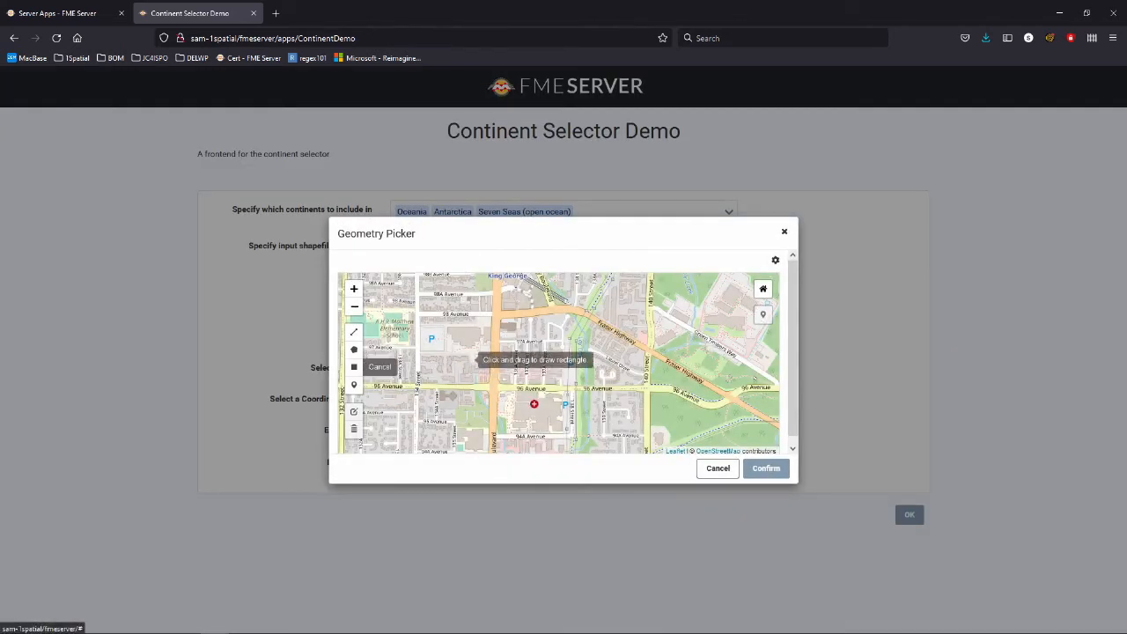
pyautogui.moveTo(421, 304); pyautogui.dragTo(694, 427)
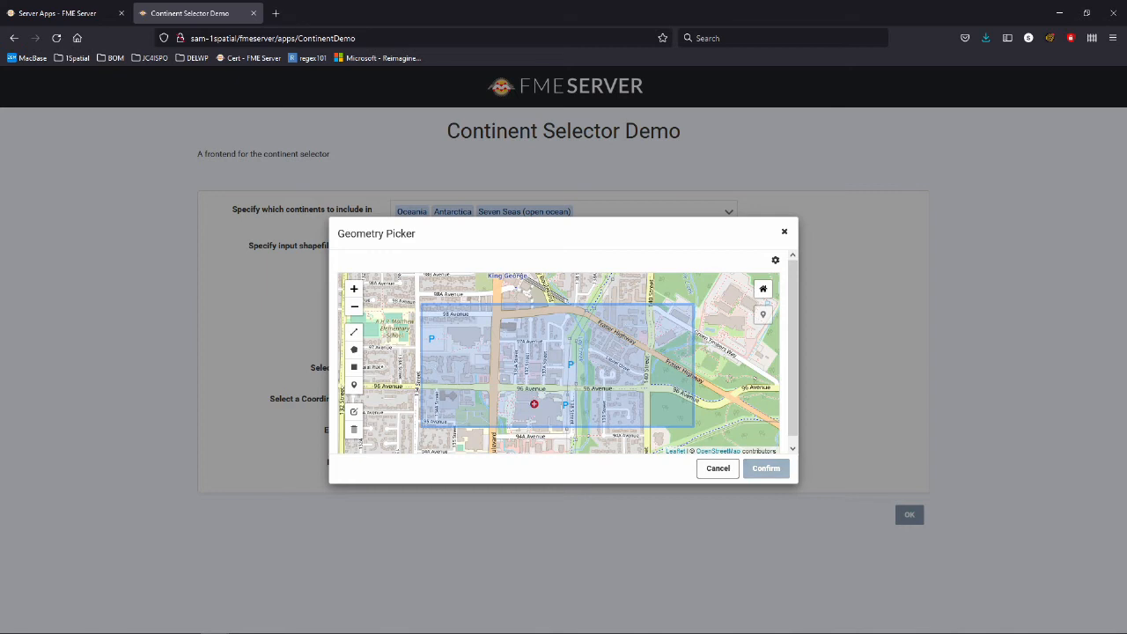
pyautogui.click(766, 467)
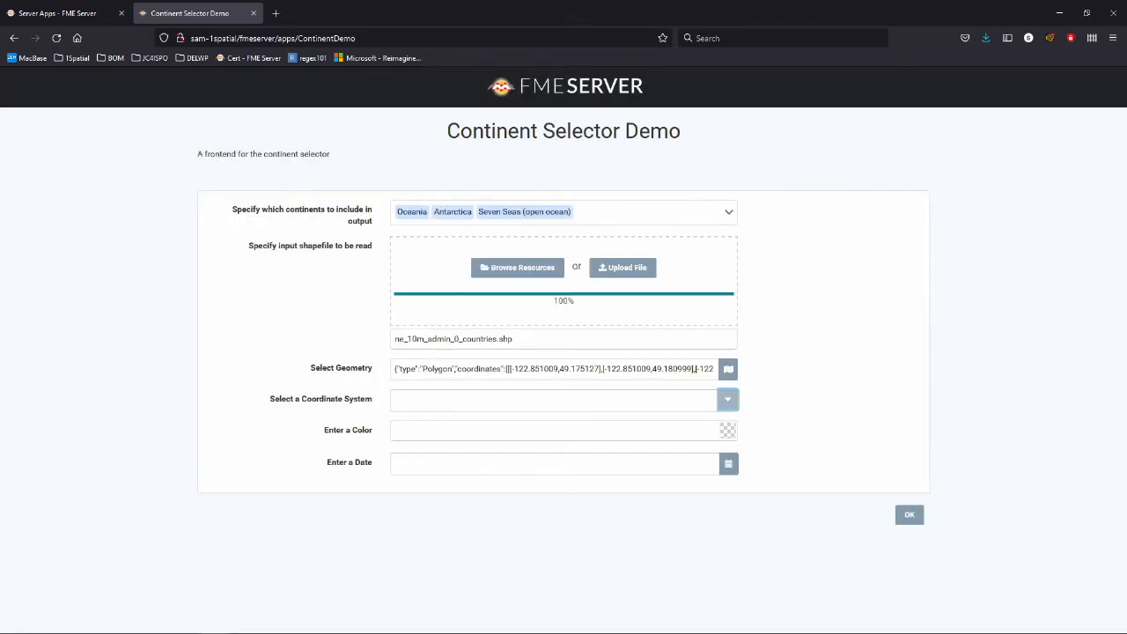
# Set the coordinate system to LL-WGS84 and pick a saturated orange colour.
pyautogui.click(727, 399)
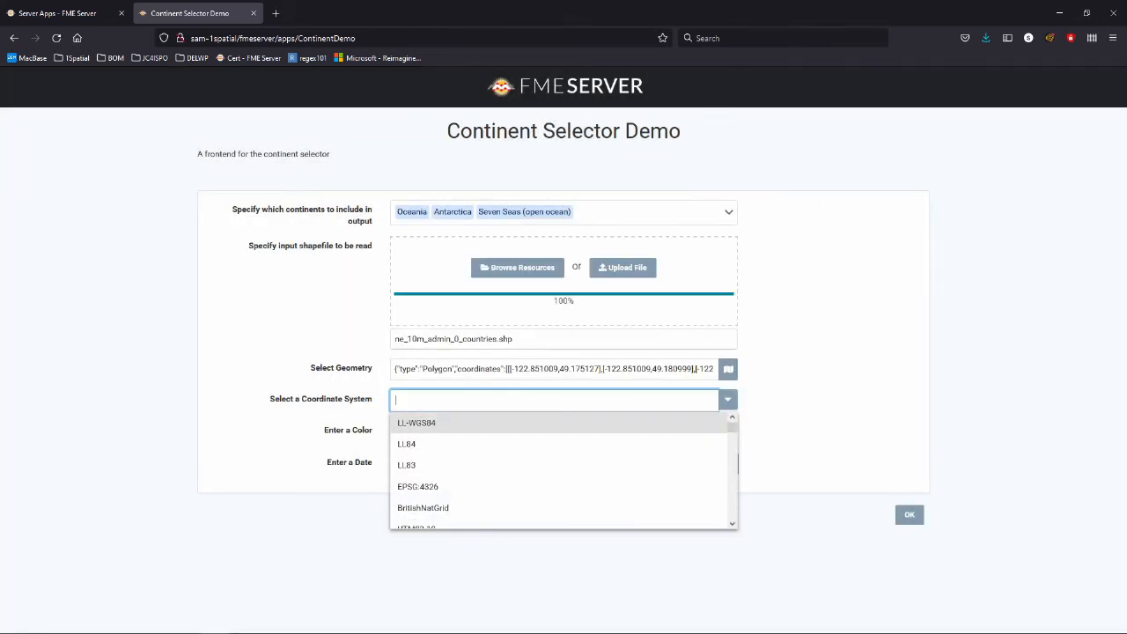
pyautogui.click(528, 422)
pyautogui.click(727, 430)
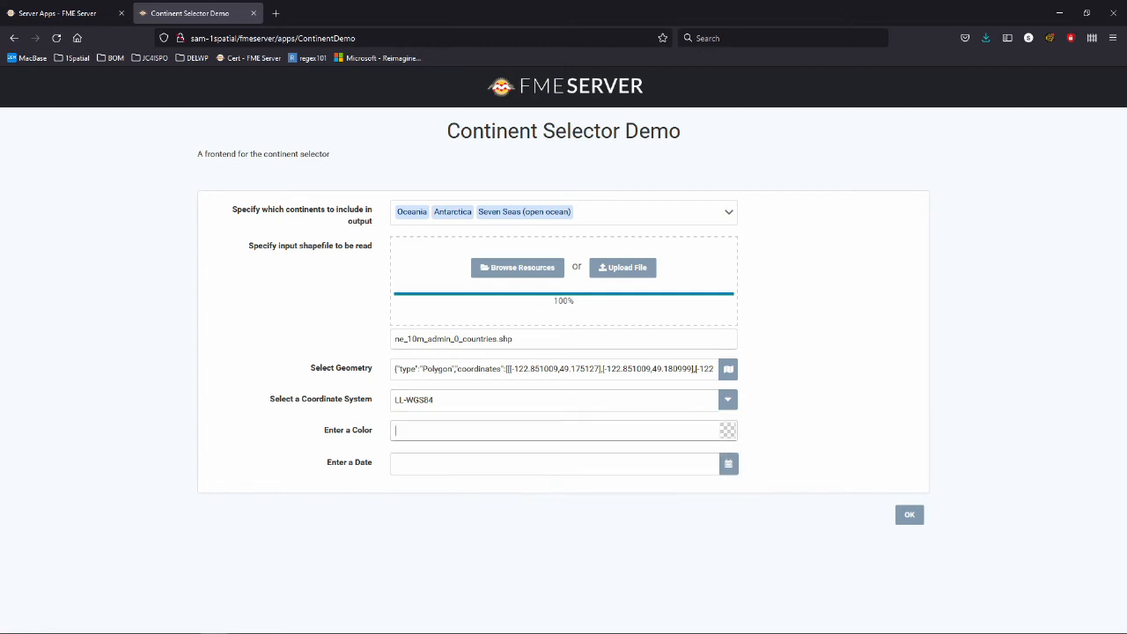
pyautogui.click(819, 474)
pyautogui.click(818, 471)
pyautogui.click(800, 445)
pyautogui.click(813, 566)
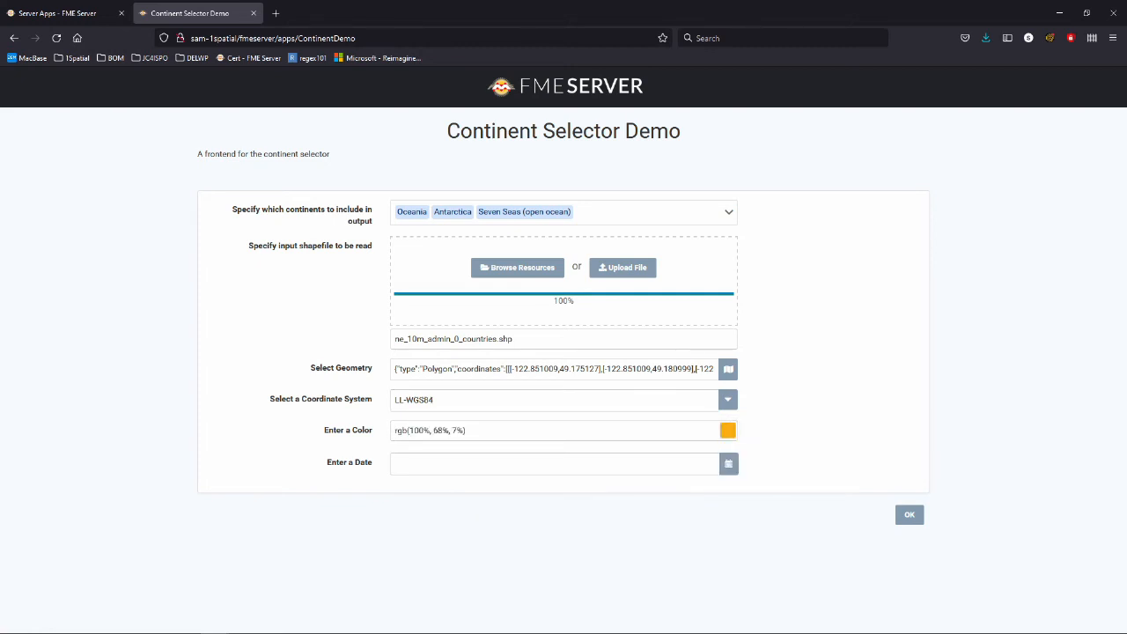
# Set the date to the 24th and submit the form to run the workspace.
pyautogui.click(728, 463)
pyautogui.scroll(-1, 518, 551)
pyautogui.click(469, 555)
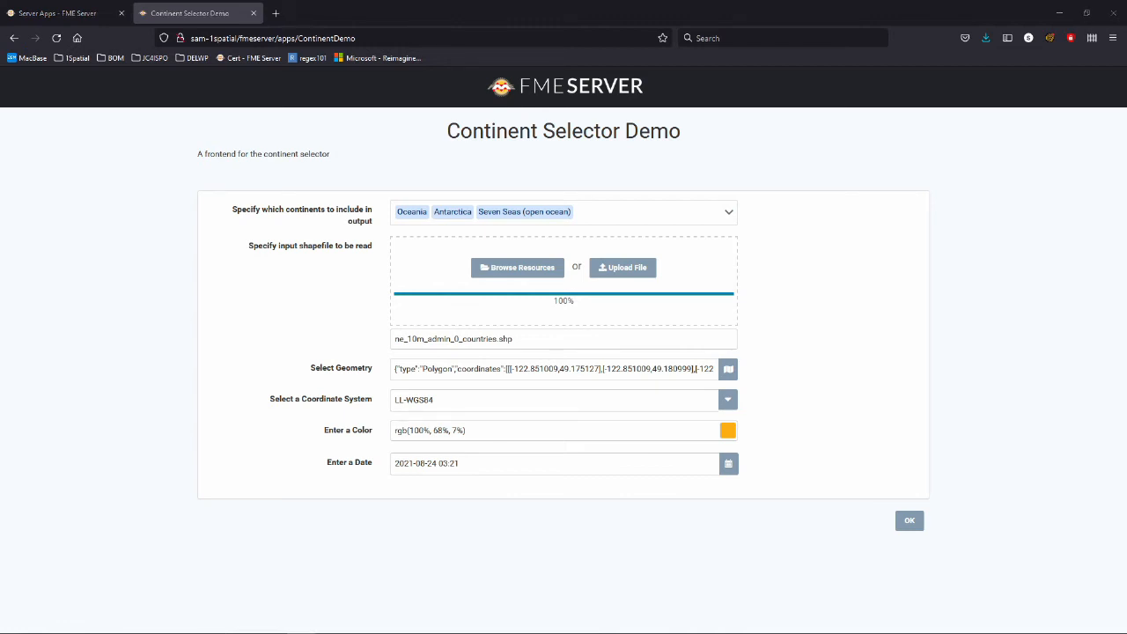
pyautogui.click(909, 520)
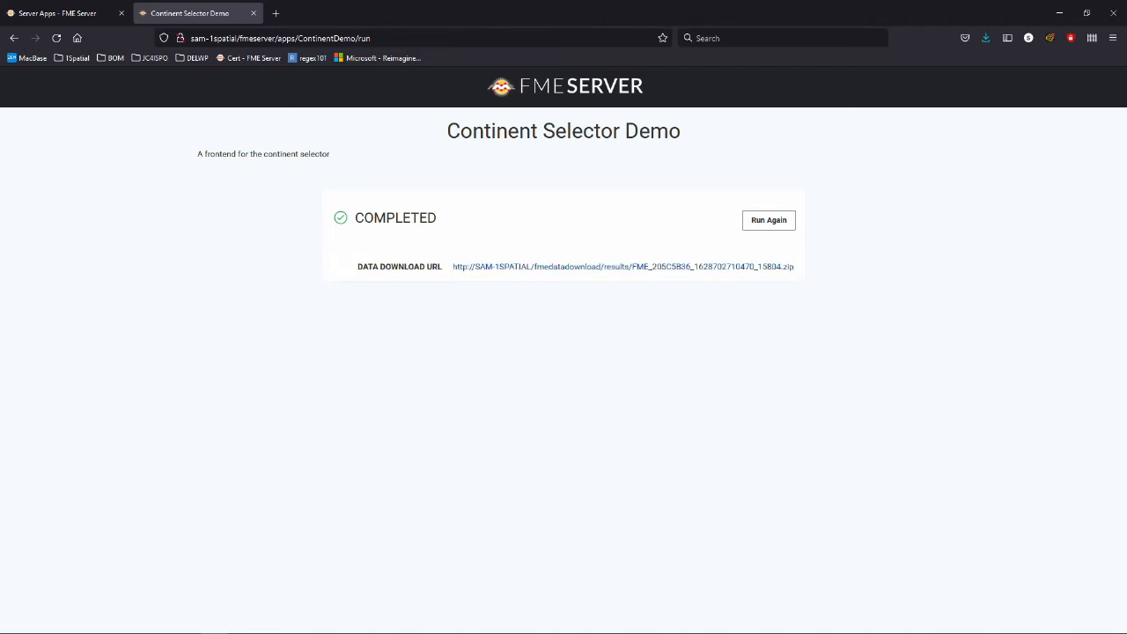
# Save the result zip from the Data Download URL and close the app tab.
pyautogui.click(623, 267)
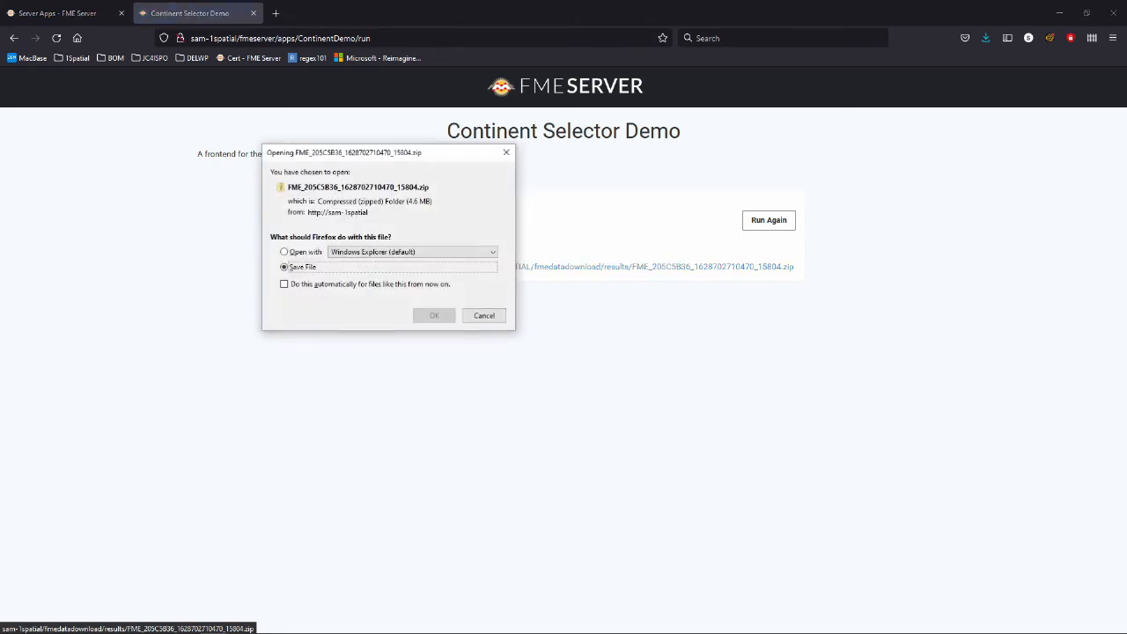
pyautogui.click(433, 315)
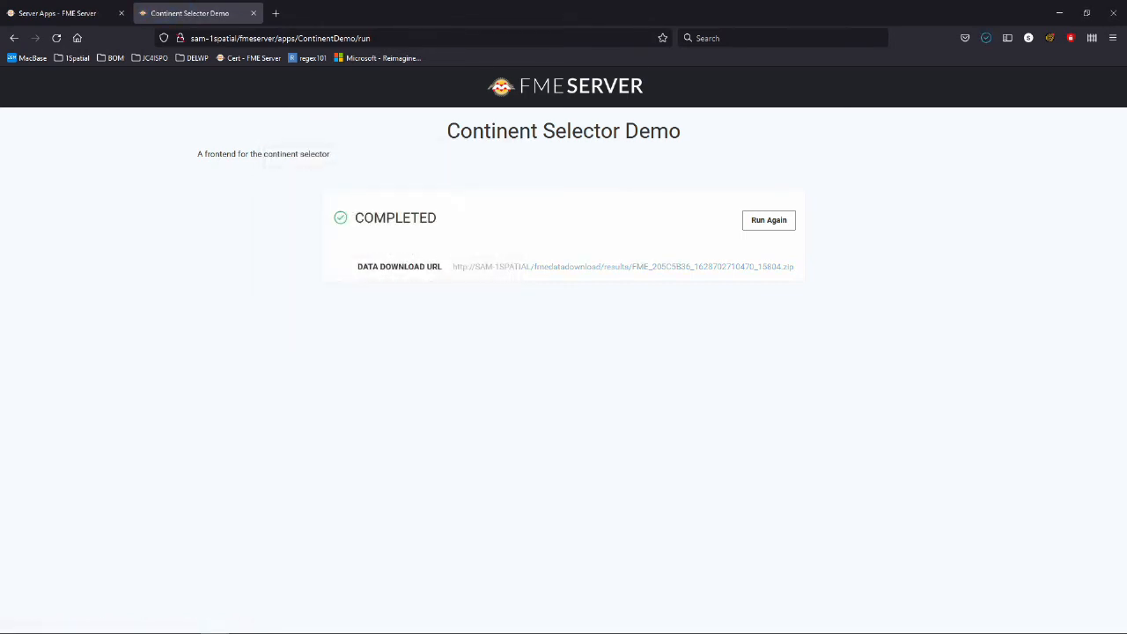
pyautogui.hotkey('ctrl', 'w')
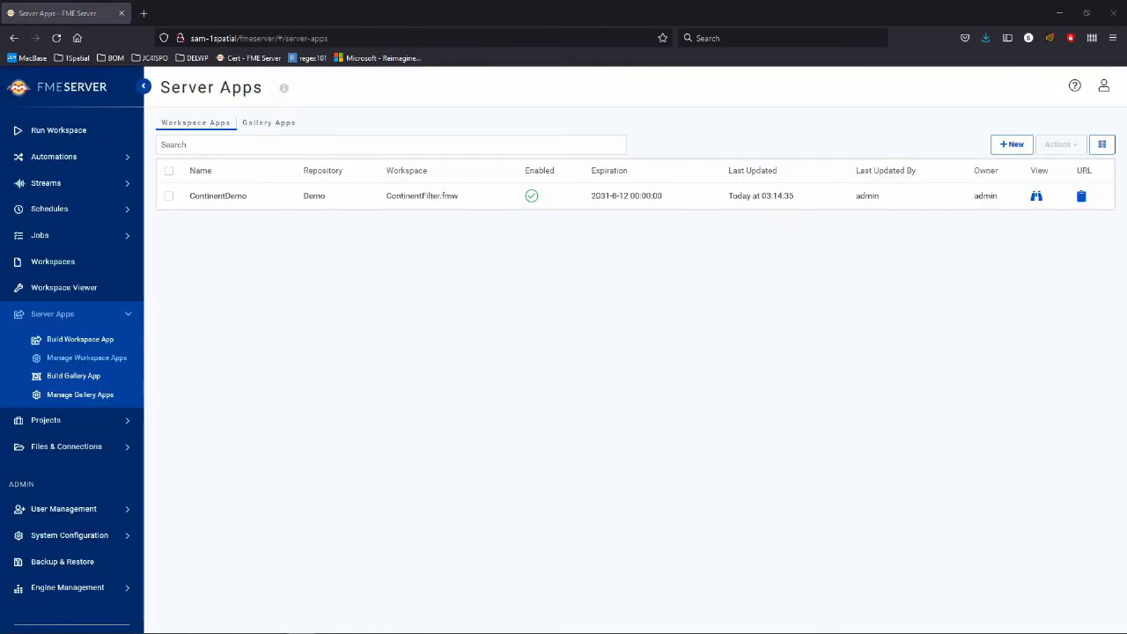
# Open ContinentDemo for editing and look over the Markdown formatting guide.
pyautogui.click(219, 196)
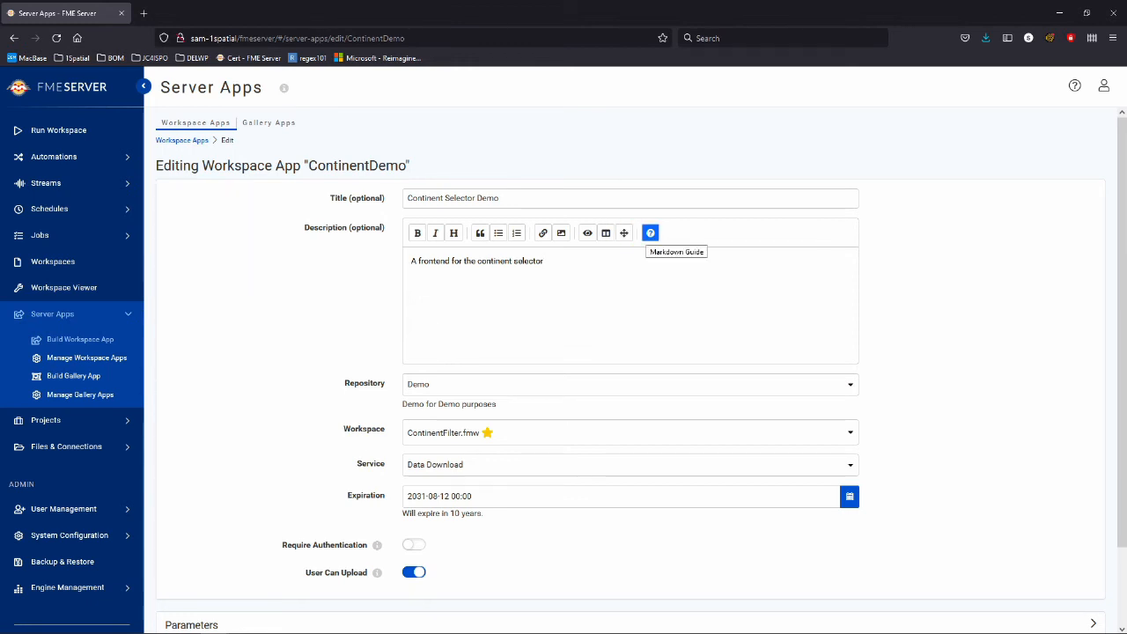
pyautogui.click(651, 233)
pyautogui.scroll(-4, 651, 232)
pyautogui.scroll(-3, 559, 352)
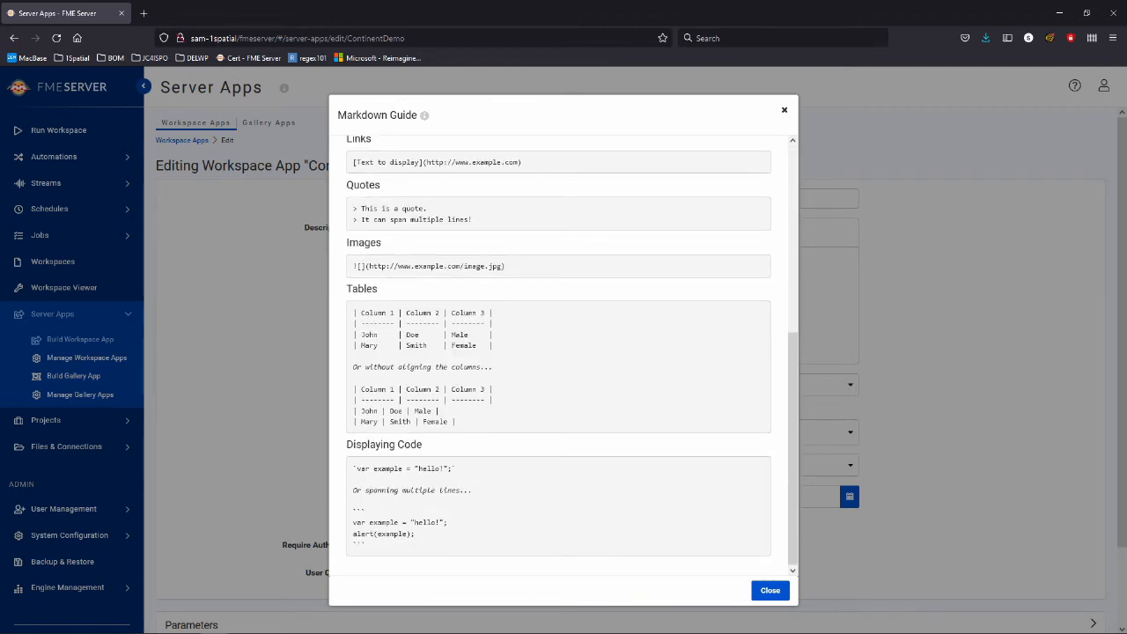
pyautogui.scroll(6, 558, 352)
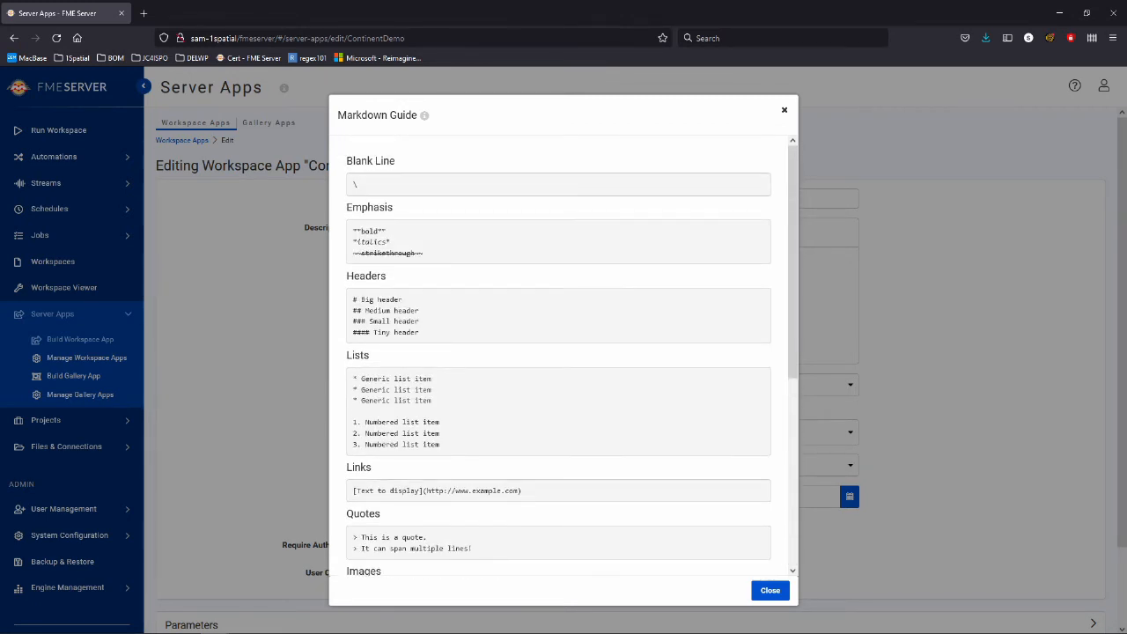
pyautogui.scroll(-5, 558, 352)
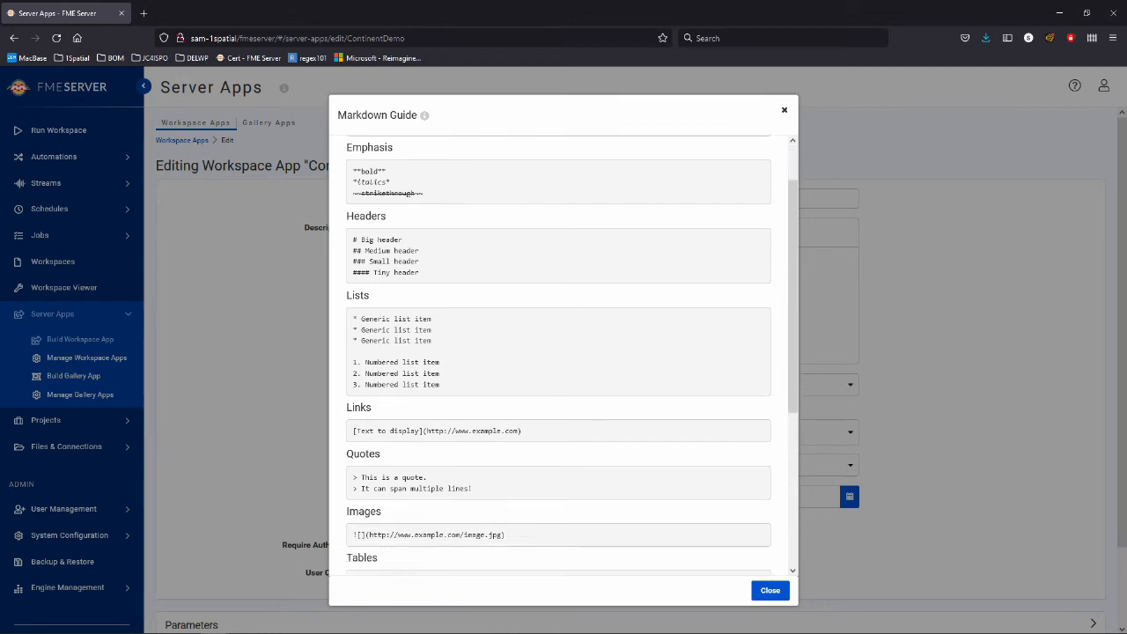
pyautogui.press('Escape')
# Make the description bold and end it with '!'.
pyautogui.hotkey('ctrl', 'shift', 'Left')
pyautogui.hotkey('ctrl', 'shift', 'Left')
pyautogui.hotkey('ctrl', 'shift', 'Left')
pyautogui.hotkey('ctrl', 'shift', 'Left')
pyautogui.hotkey('ctrl', 'shift', 'Left')
pyautogui.hotkey('ctrl', 'shift', 'Left')
pyautogui.hotkey('ctrl', 'b')
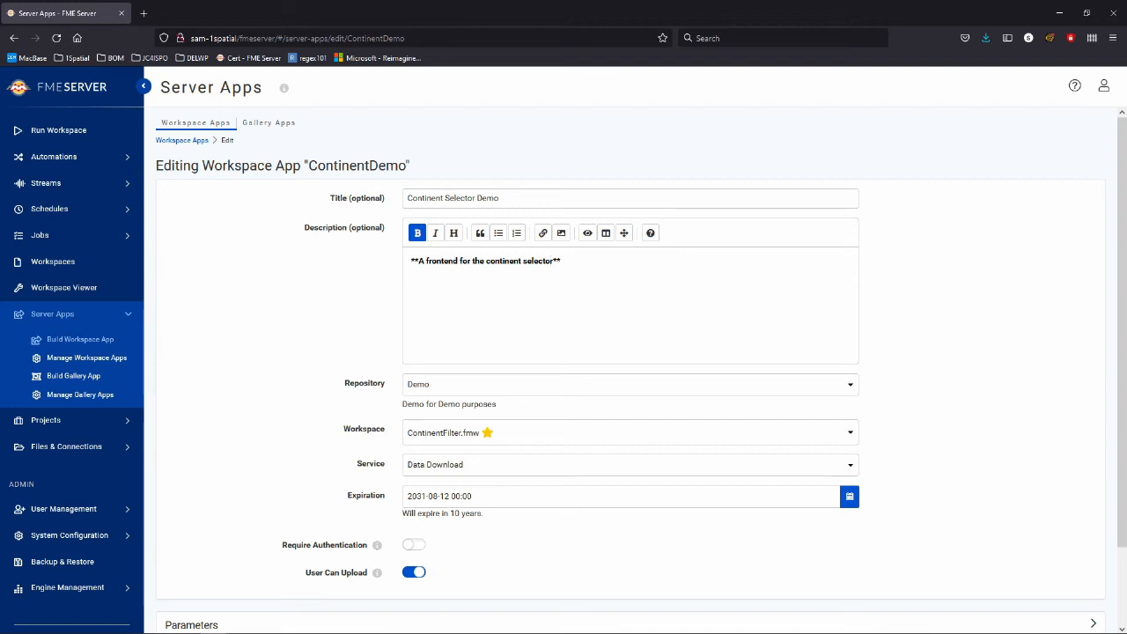
pyautogui.write('!')
pyautogui.scroll(-2, 631, 352)
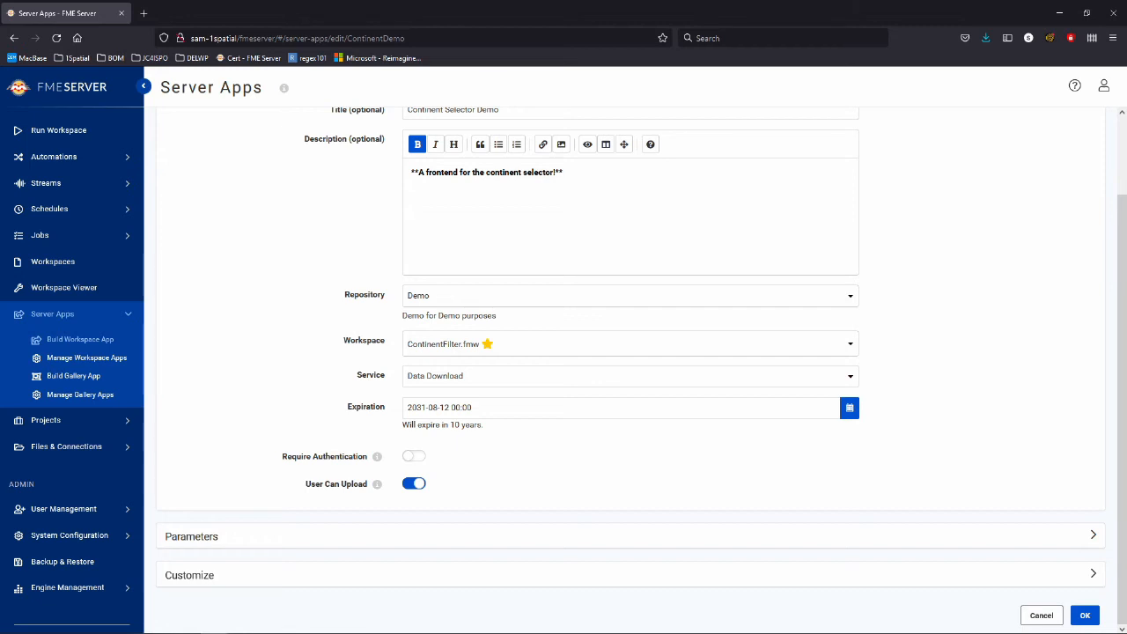
# Turn on Require Authentication and remove admin from the allowed users.
pyautogui.click(414, 456)
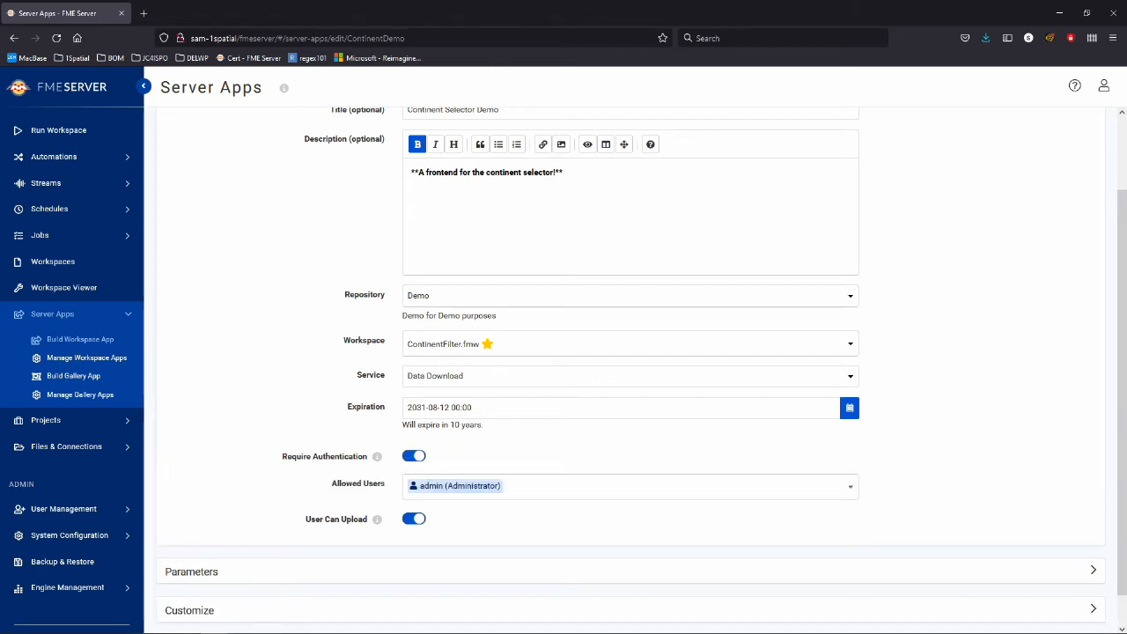
pyautogui.click(630, 486)
pyautogui.scroll(-2, 631, 423)
pyautogui.scroll(2, 630, 422)
pyautogui.click(466, 369)
pyautogui.scroll(-1, 630, 406)
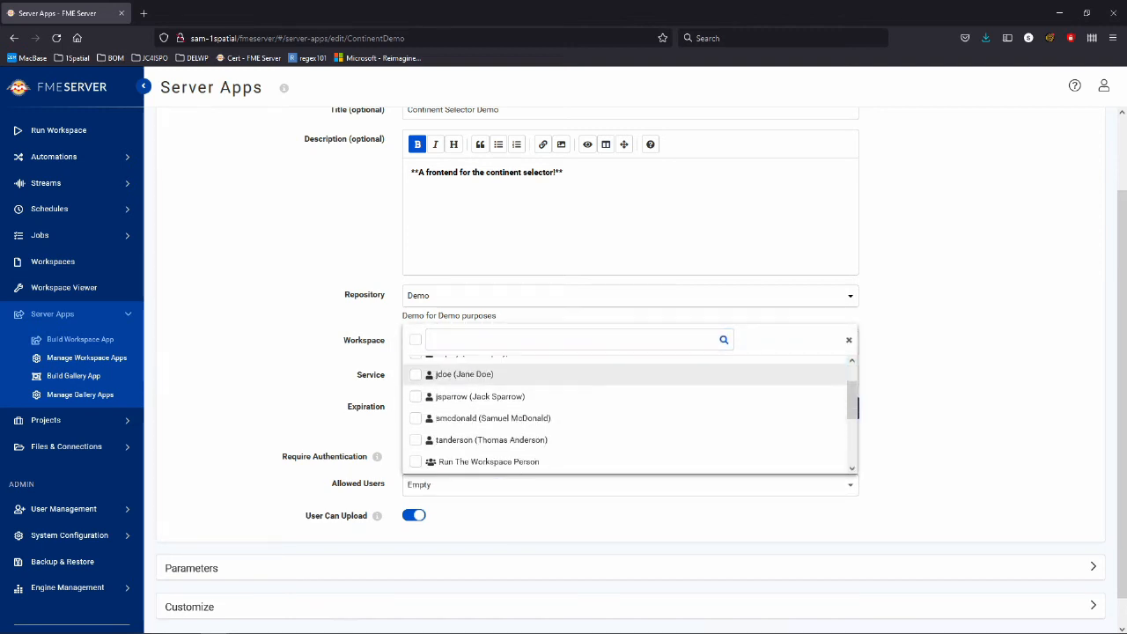
pyautogui.scroll(-3, 630, 399)
# Allow fmesuperuser, fmeadmin and Run The Workspace Person to use the app.
pyautogui.click(464, 439)
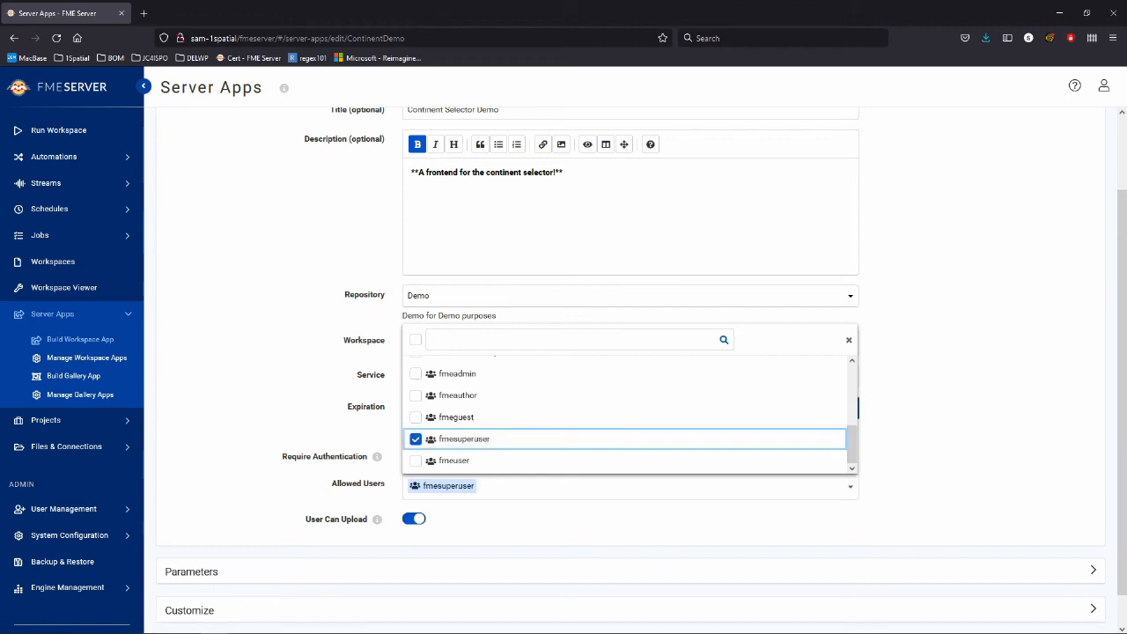
pyautogui.scroll(2, 630, 440)
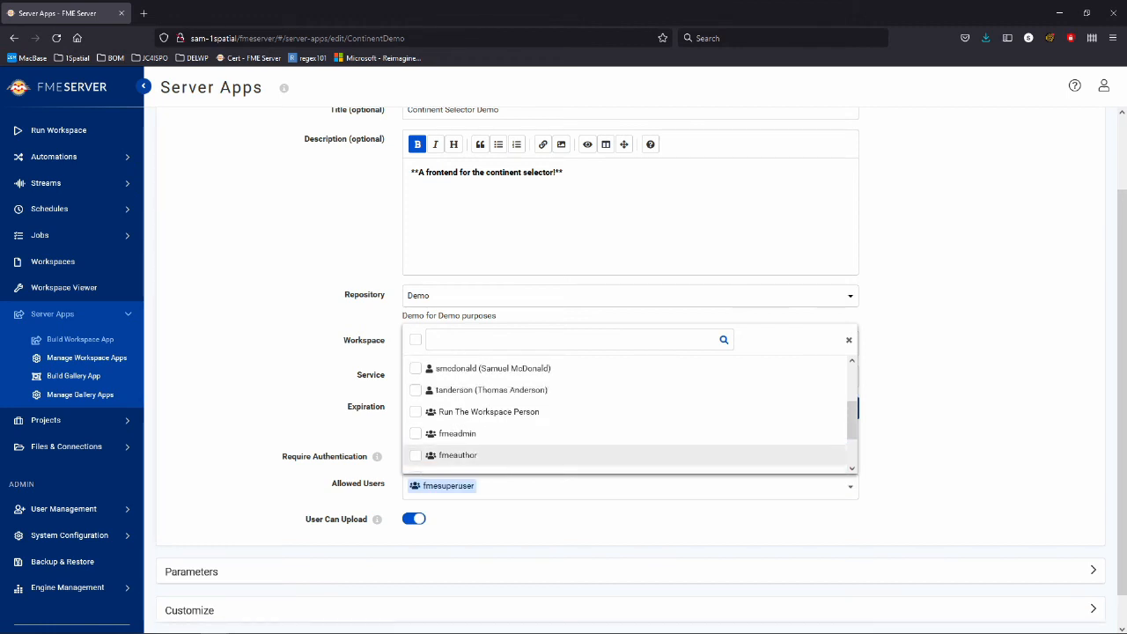
pyautogui.click(457, 433)
pyautogui.scroll(-2, 467, 436)
pyautogui.scroll(4, 467, 445)
pyautogui.scroll(-3, 467, 445)
pyautogui.scroll(2, 466, 436)
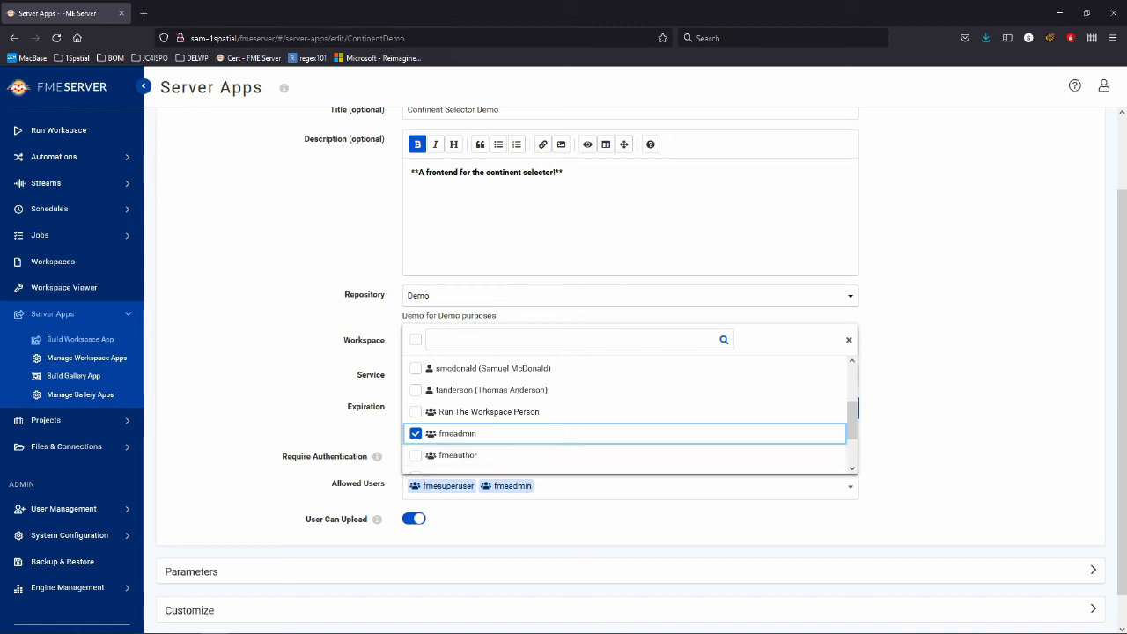
pyautogui.click(416, 412)
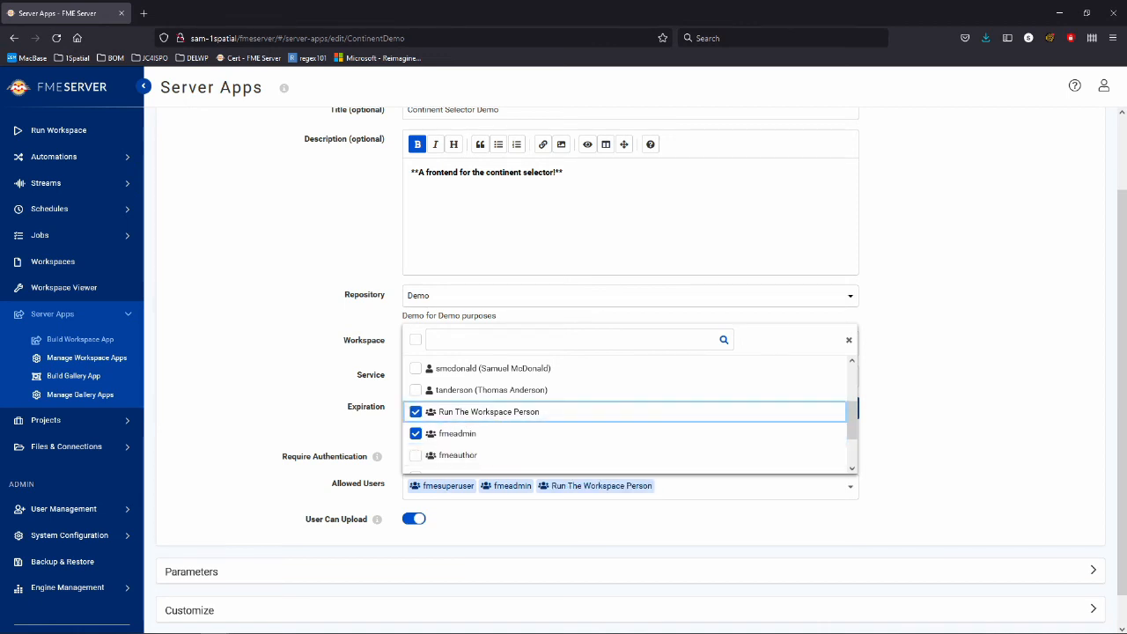
pyautogui.click(849, 340)
pyautogui.scroll(-2, 630, 369)
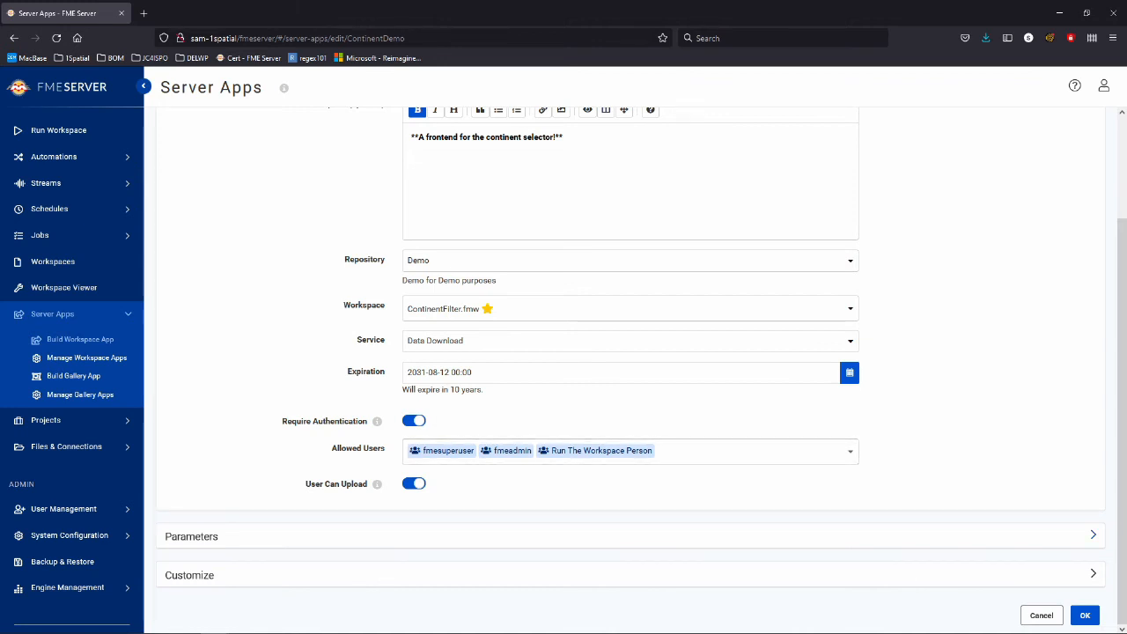
pyautogui.click(630, 536)
# Collapse Parameters, expand Customize, and drop the green 1Spatial logo onto the Browser Icon field.
pyautogui.scroll(-3, 631, 370)
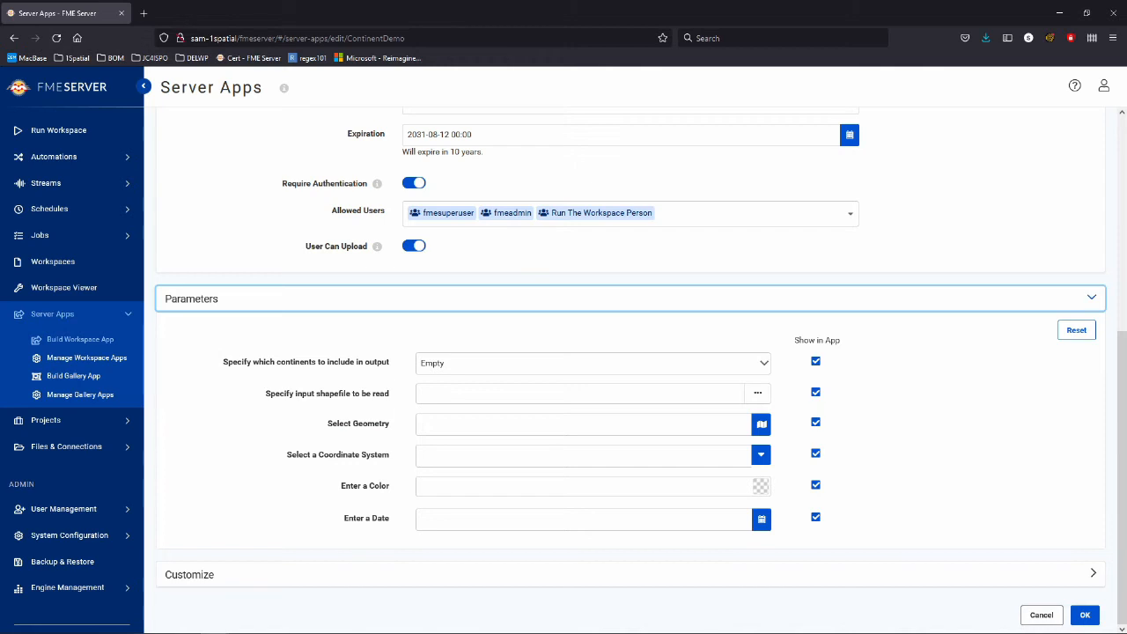
pyautogui.click(630, 298)
pyautogui.click(631, 575)
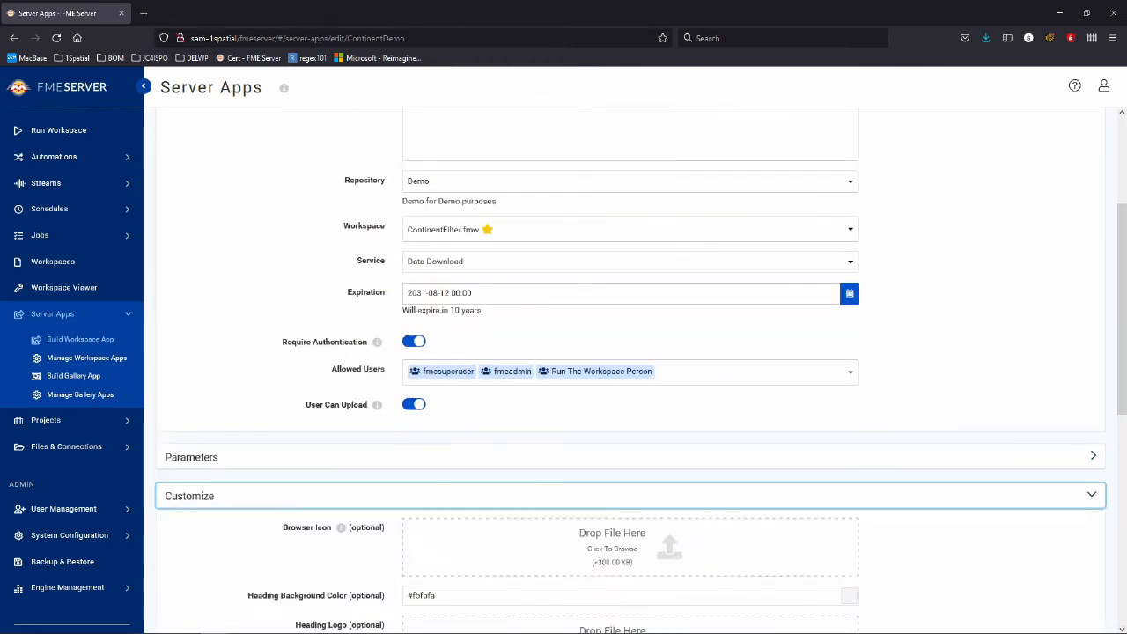
pyautogui.scroll(-4, 631, 370)
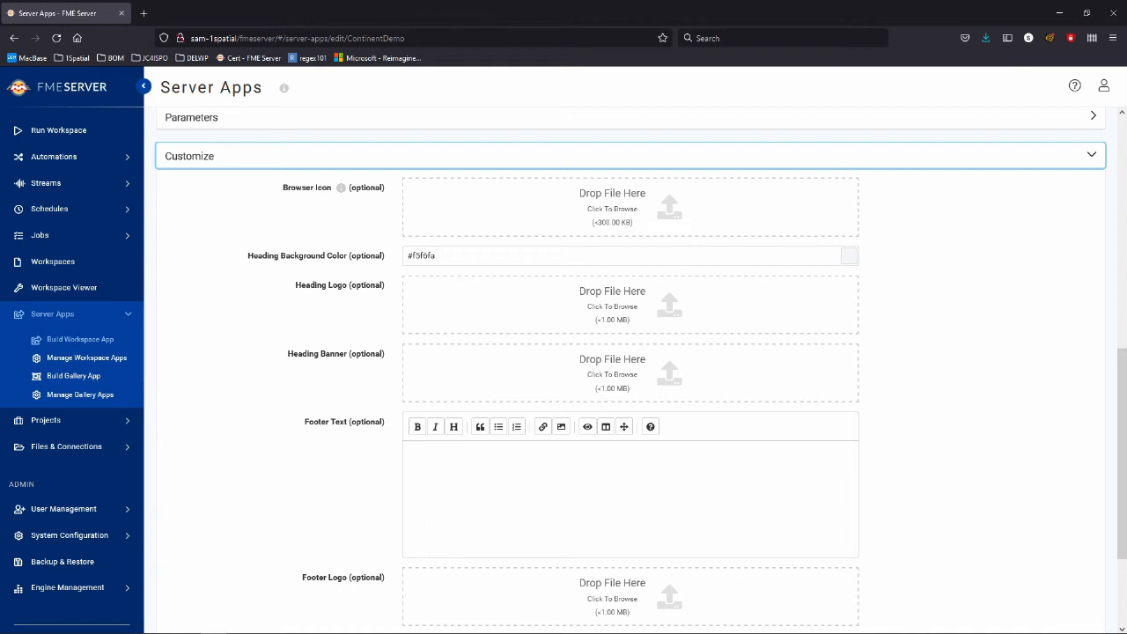
pyautogui.moveTo(341, 188)
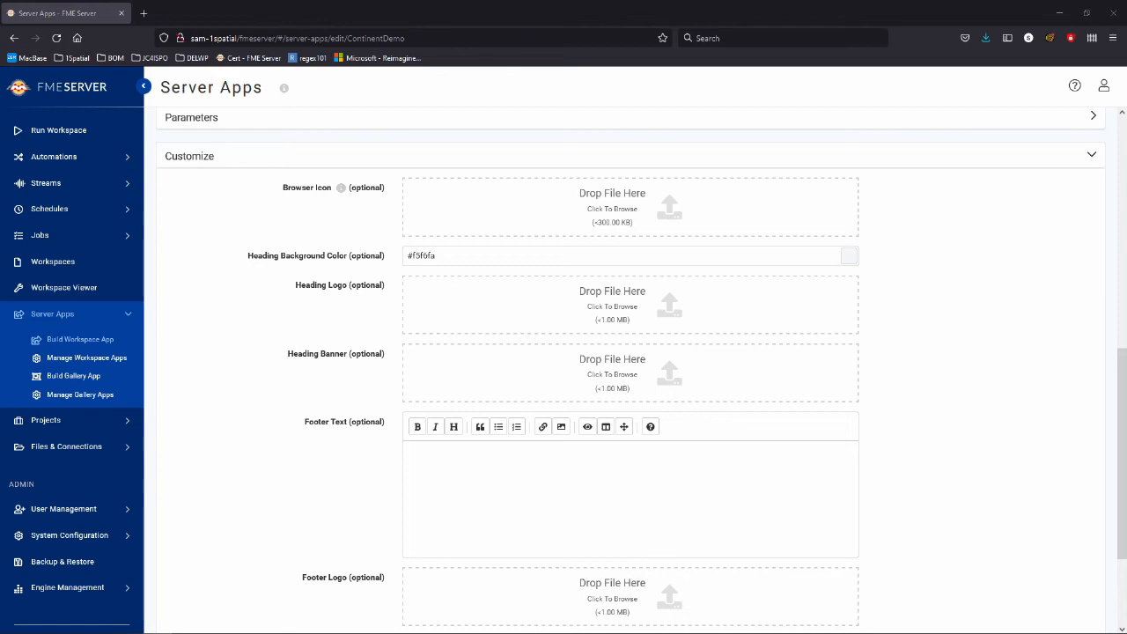
pyautogui.moveTo(471, 513); pyautogui.dragTo(640, 201)
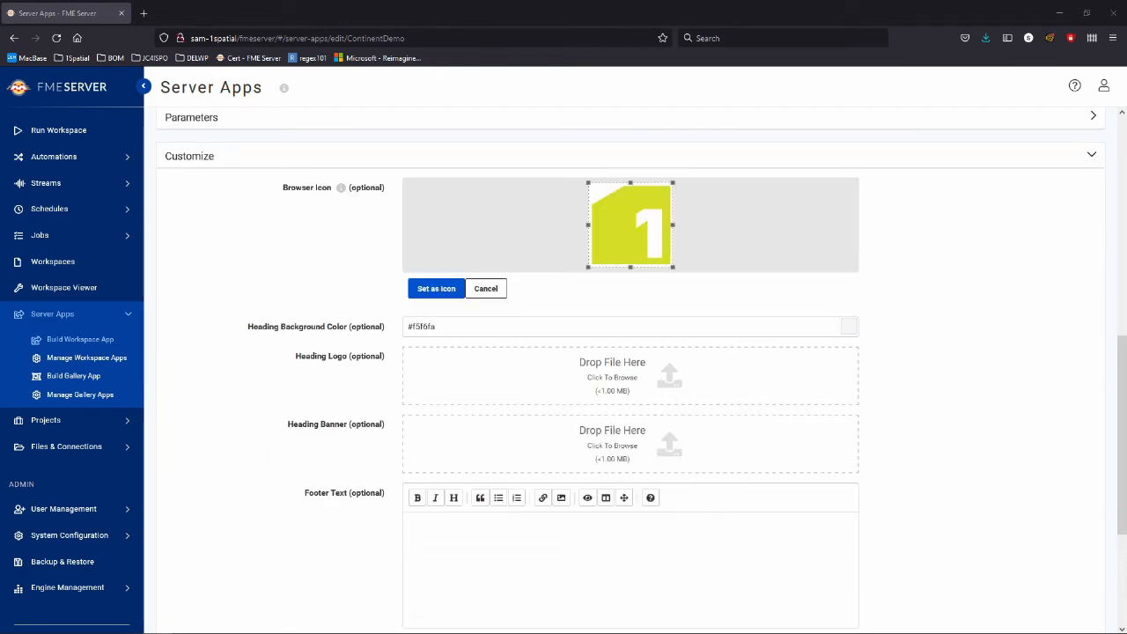
# Confirm 1SpatialIcon.png as the browser icon and set the heading background to orange #ff8400.
pyautogui.click(436, 288)
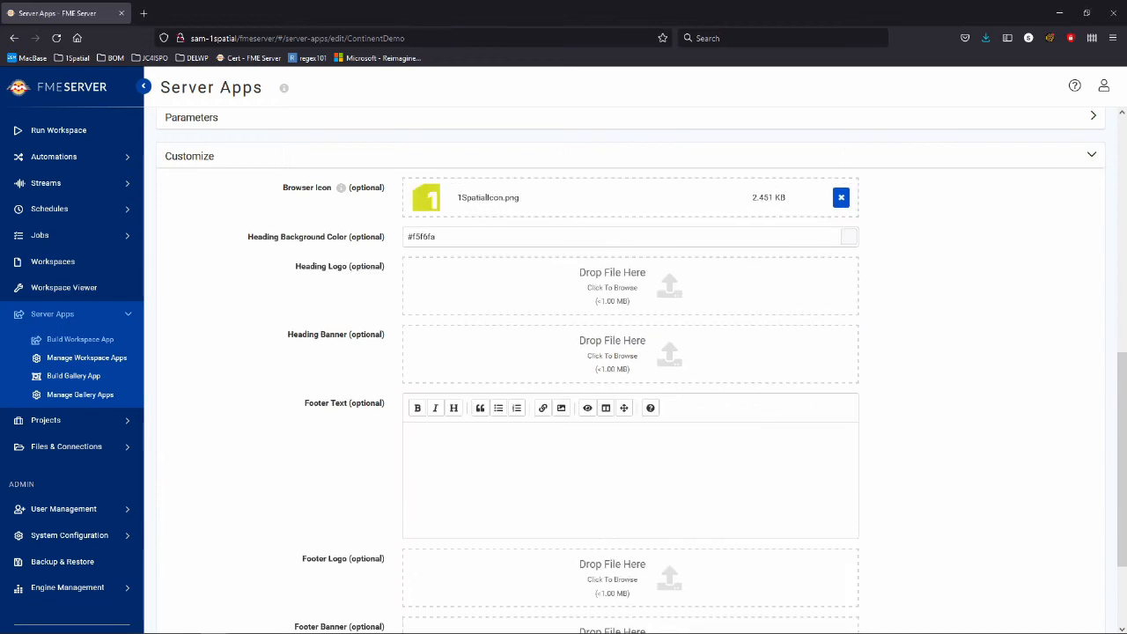
pyautogui.click(848, 236)
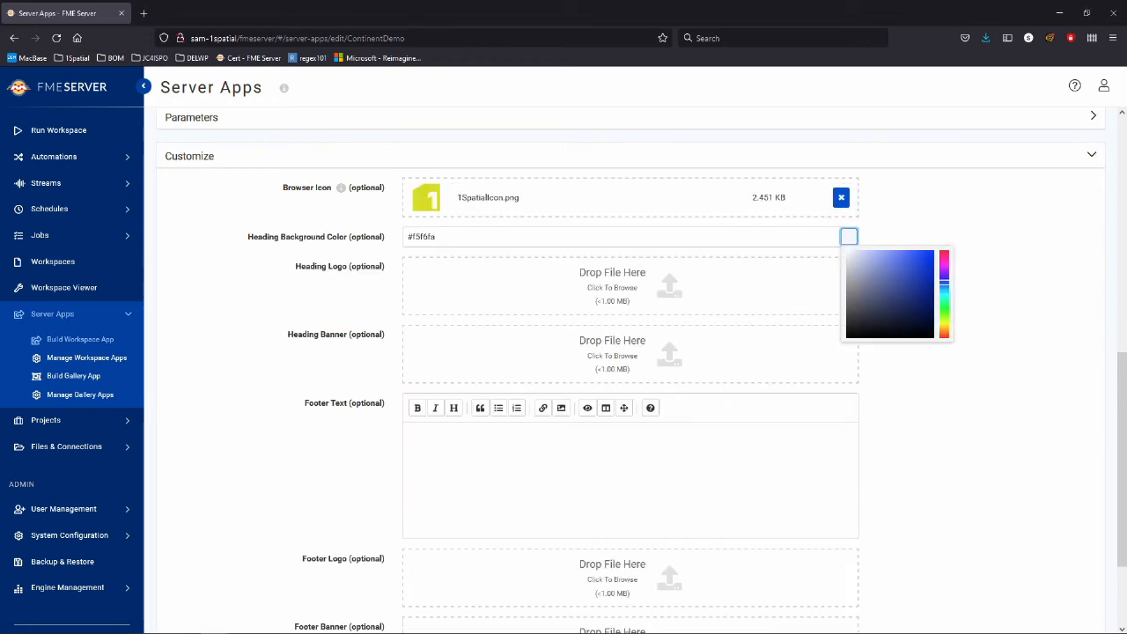
pyautogui.click(944, 334)
pyautogui.click(944, 330)
pyautogui.click(933, 251)
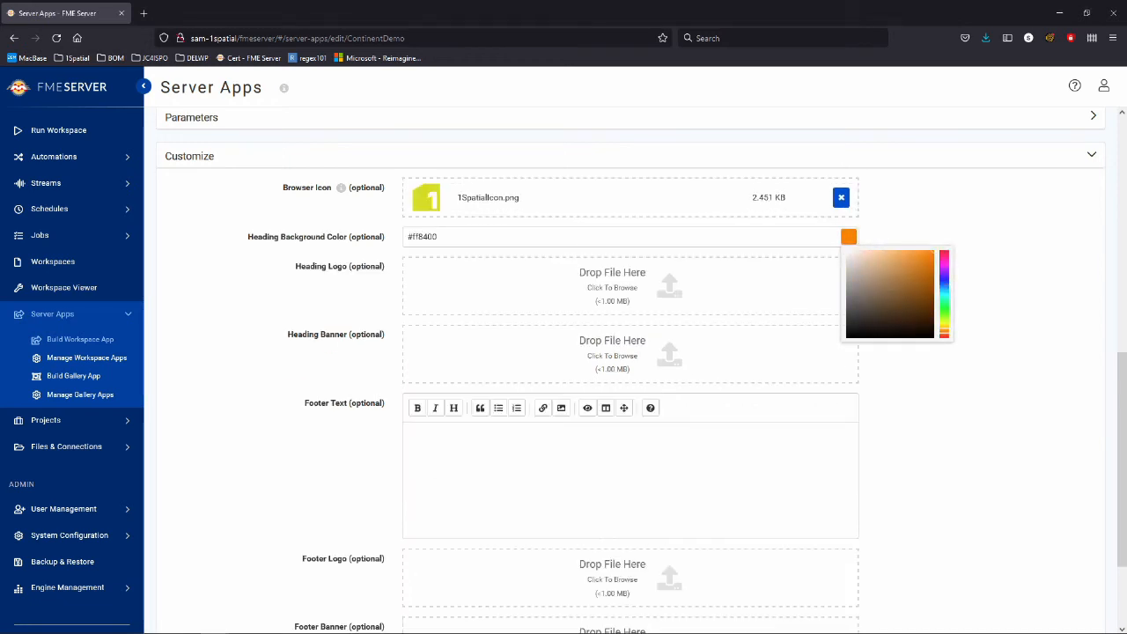
pyautogui.click(990, 282)
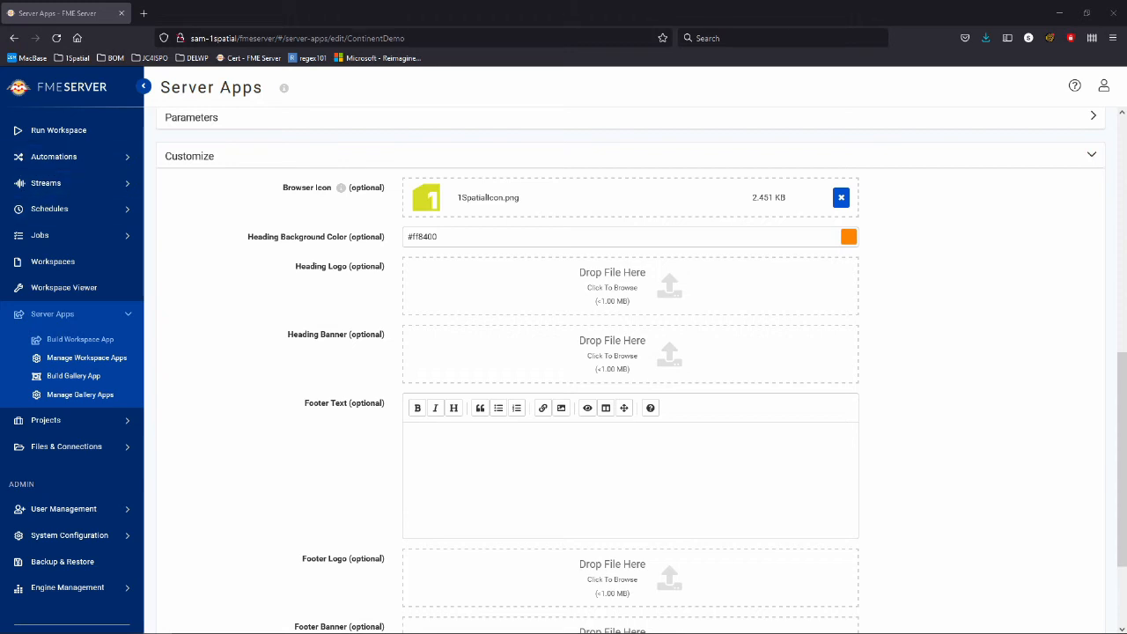
# Add 1Spatial_Colour_RGB.png as heading and footer logo, and banner-1686943_1280.jpg as heading and footer banner.
pyautogui.scroll(-3, 633, 370)
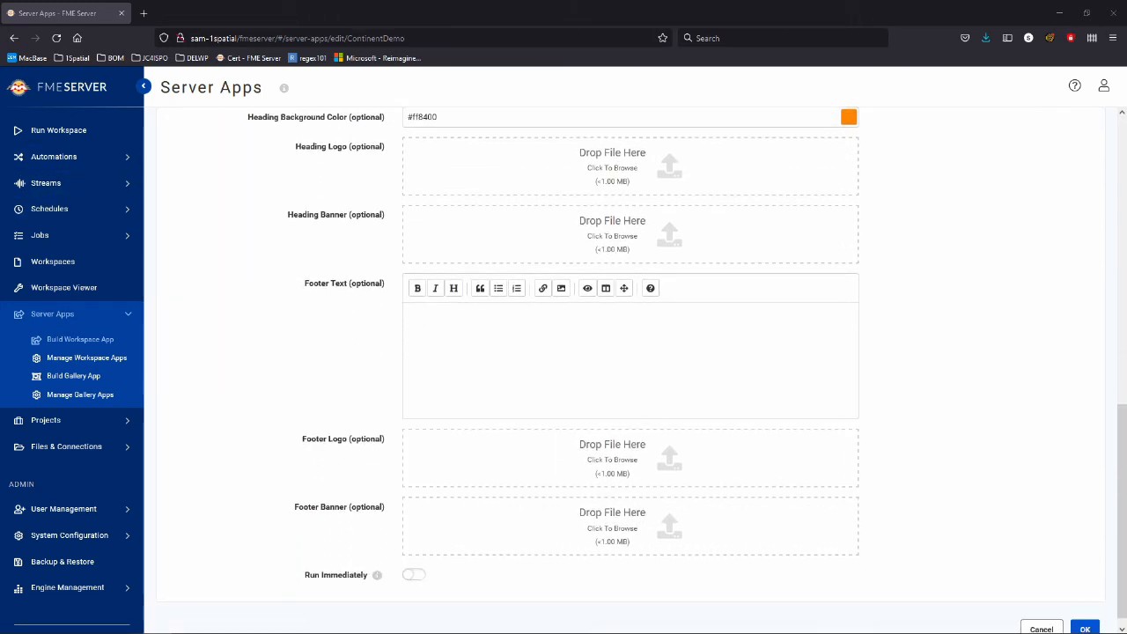
pyautogui.scroll(1, 633, 370)
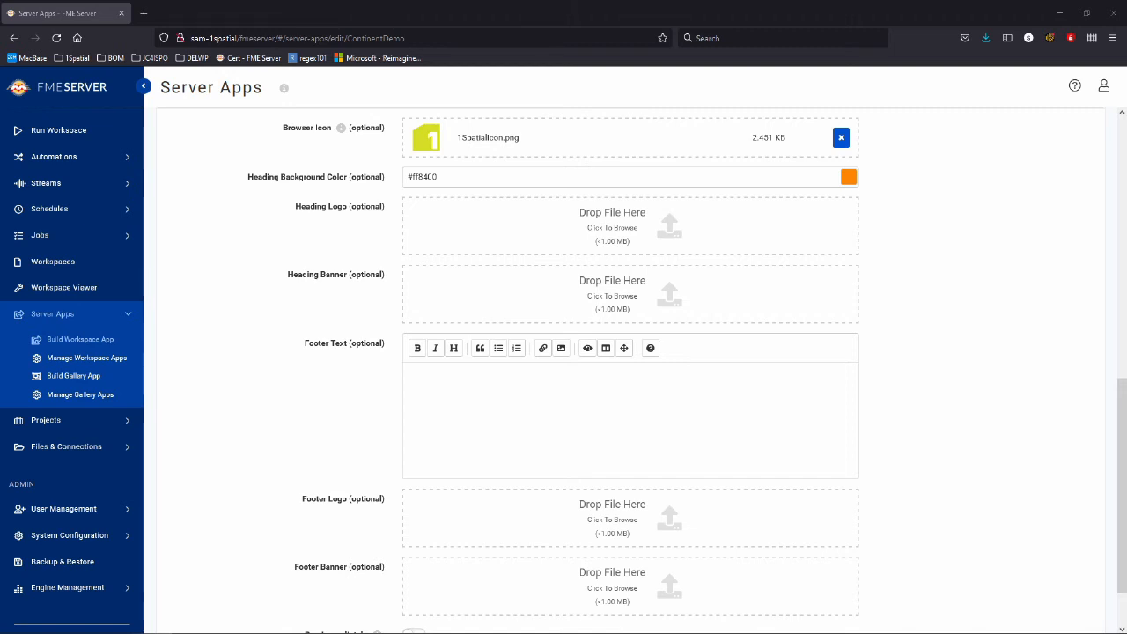
pyautogui.moveTo(0, 369); pyautogui.dragTo(563, 229)
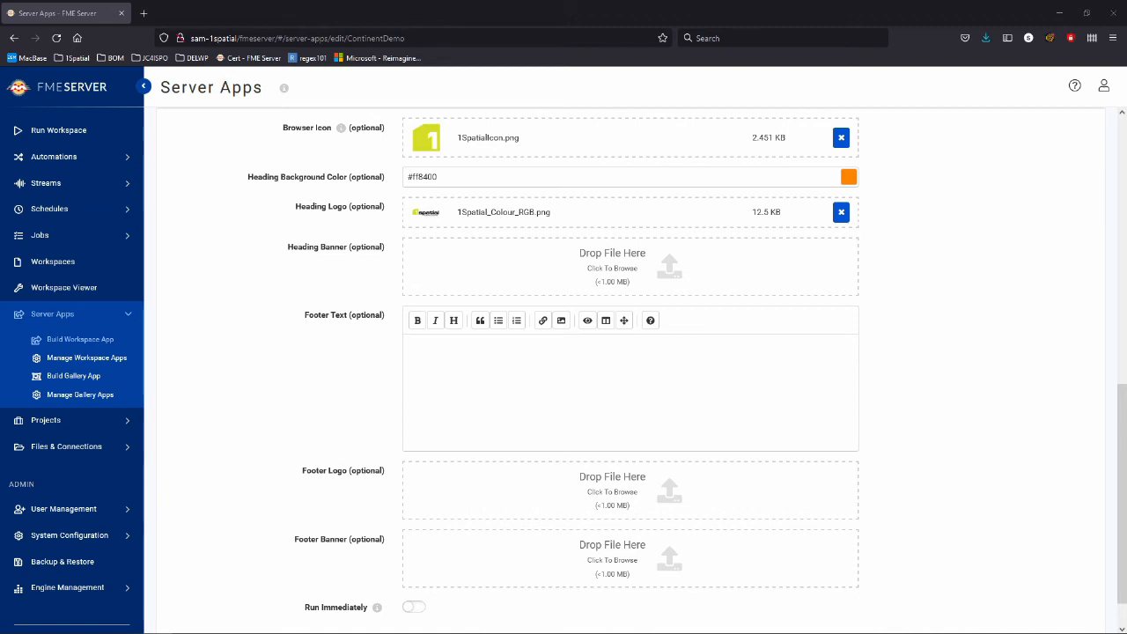
pyautogui.moveTo(0, 352); pyautogui.dragTo(609, 231)
pyautogui.moveTo(0, 352); pyautogui.dragTo(528, 520)
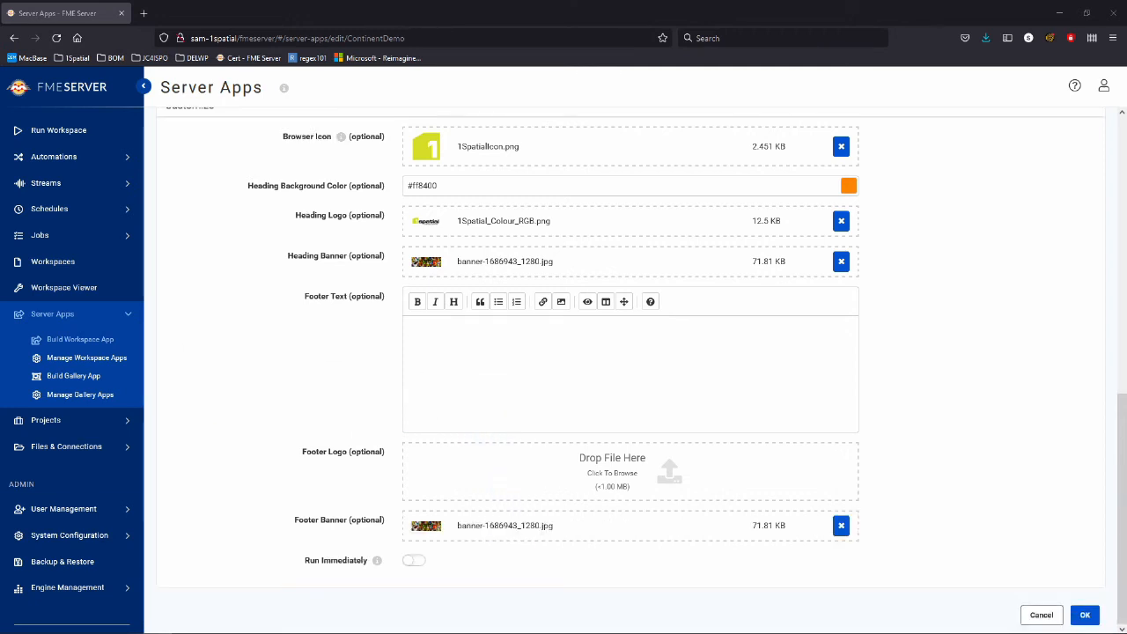
pyautogui.moveTo(0, 493); pyautogui.dragTo(796, 483)
pyautogui.click(411, 357)
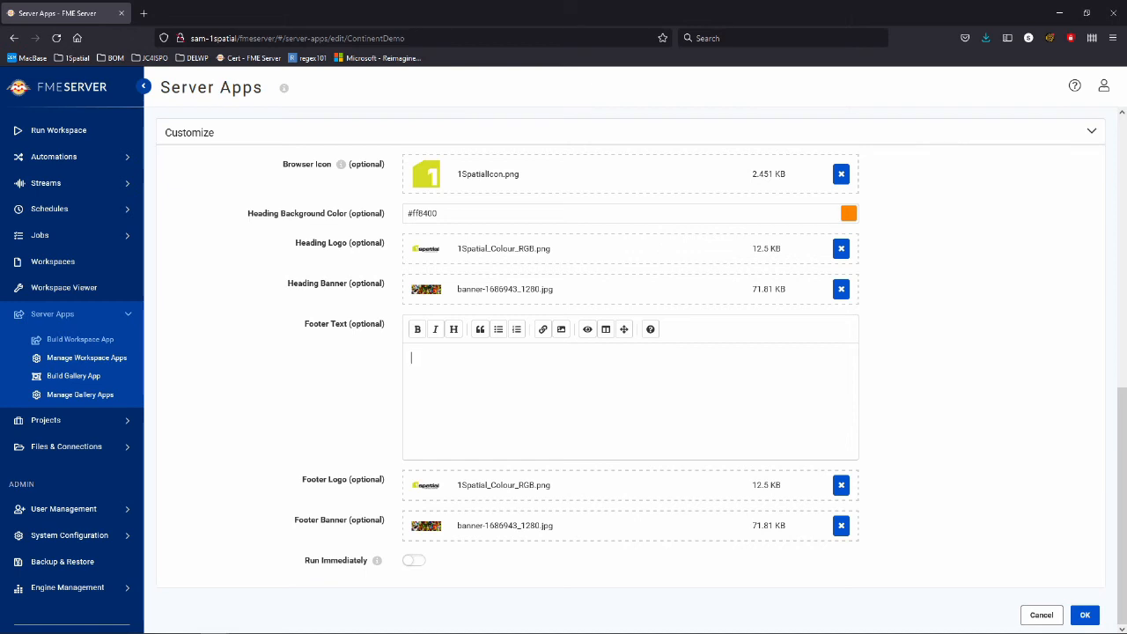
# Write the bold footer caption 'HERE IS A GLOBE FOR YOU:'.
pyautogui.write('HERE')
pyautogui.press('BackSpace')
pyautogui.press('BackSpace')
pyautogui.press('BackSpace')
pyautogui.press('BackSpace')
pyautogui.hotkey('ctrl', 'b')
pyautogui.write('HERE IS A ')
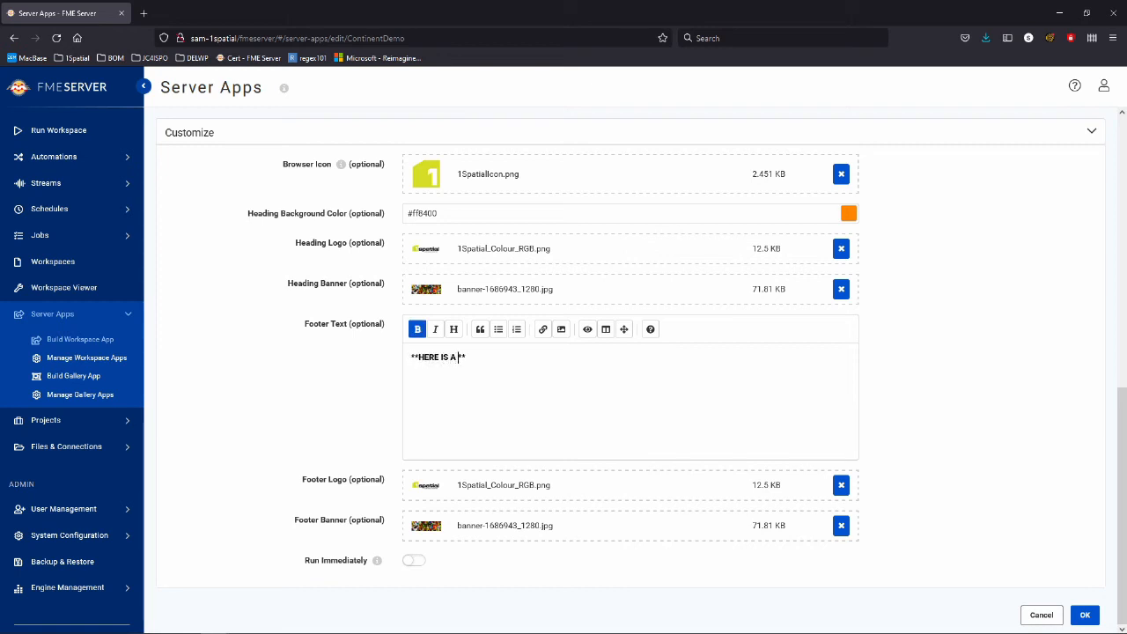
pyautogui.write('GLOBE FOR YOU:')
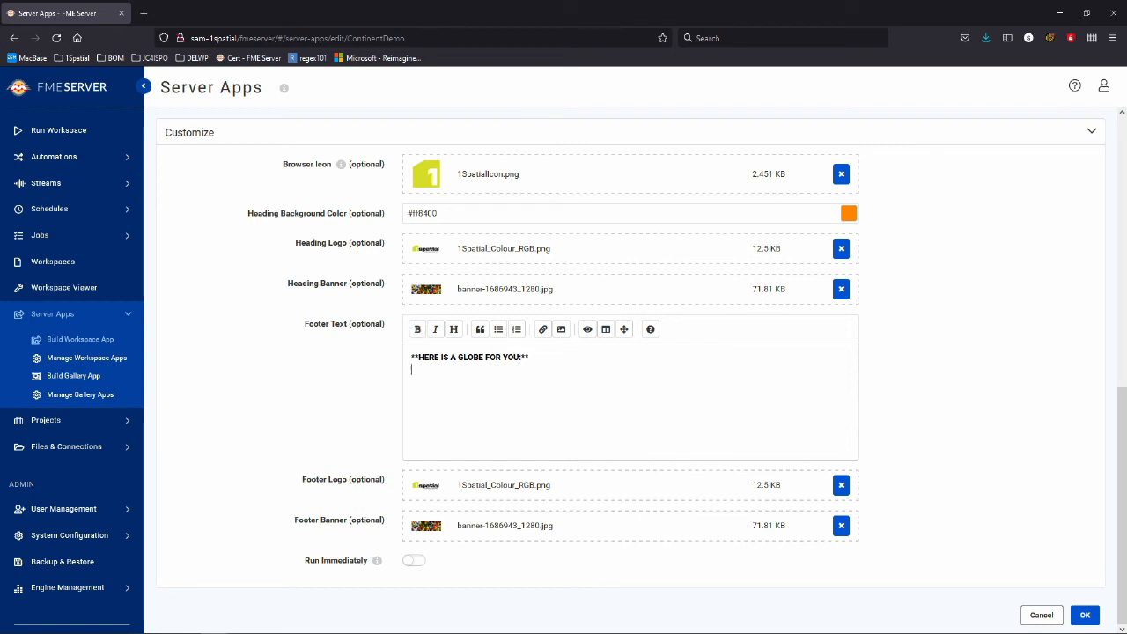
pyautogui.press('Return')
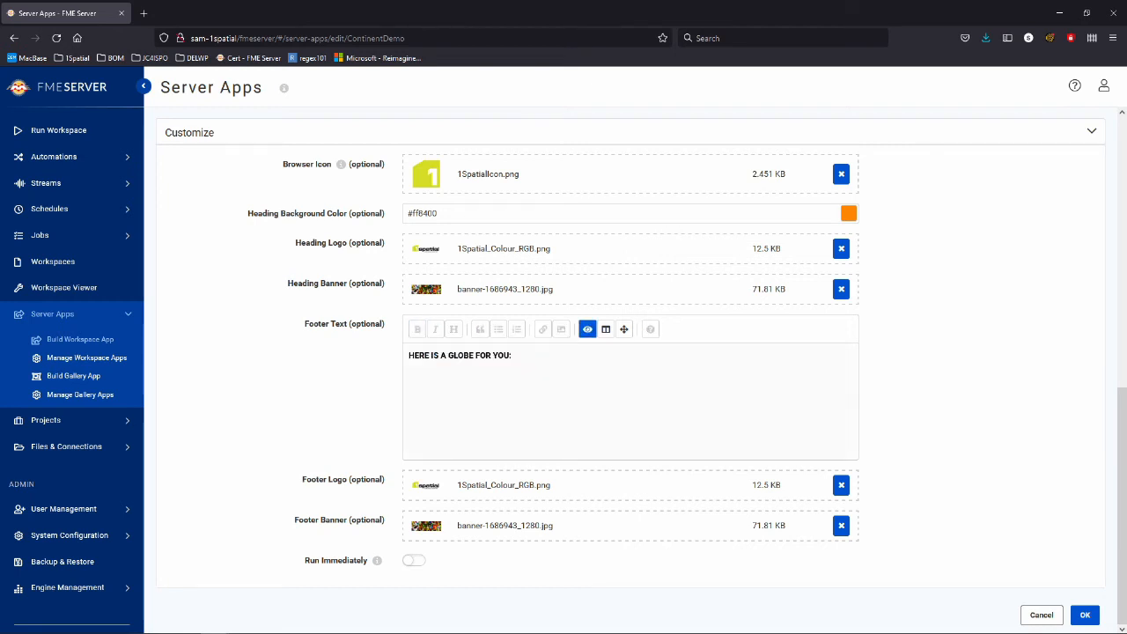
# Insert the globe image link on a new line below the footer caption.
pyautogui.click(624, 328)
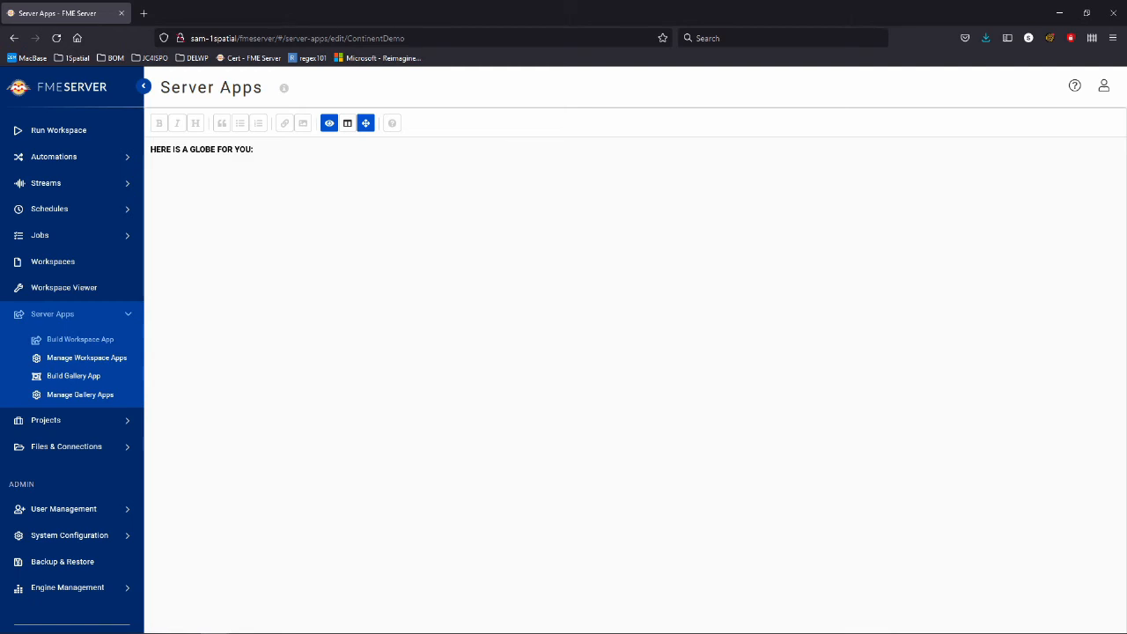
pyautogui.click(365, 124)
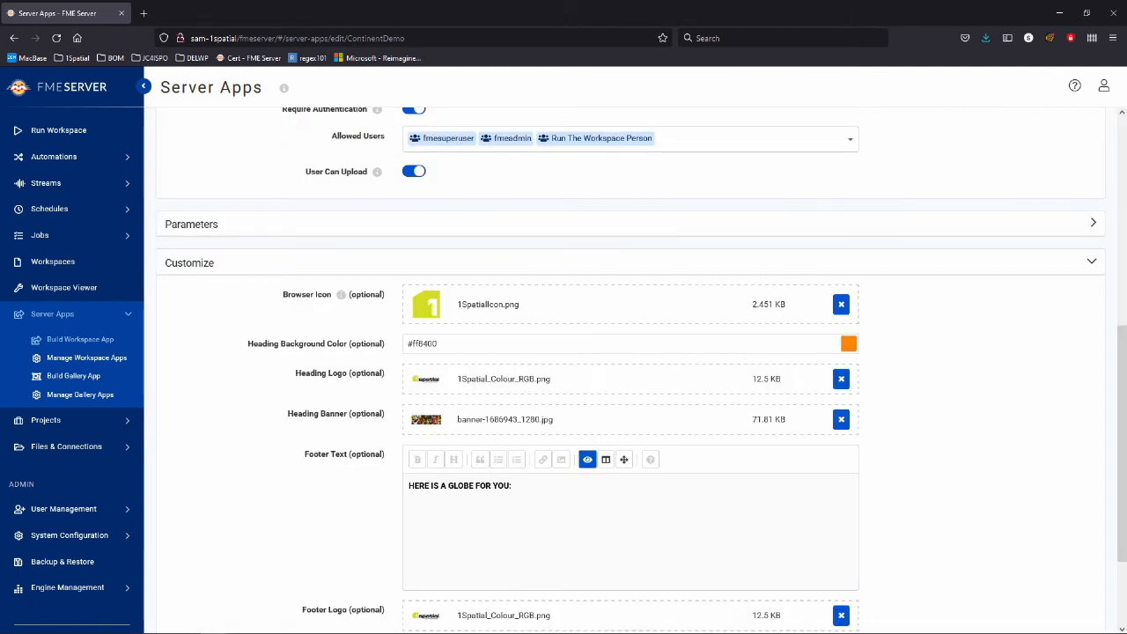
pyautogui.click(587, 459)
pyautogui.click(493, 502)
pyautogui.press('Return')
pyautogui.click(561, 459)
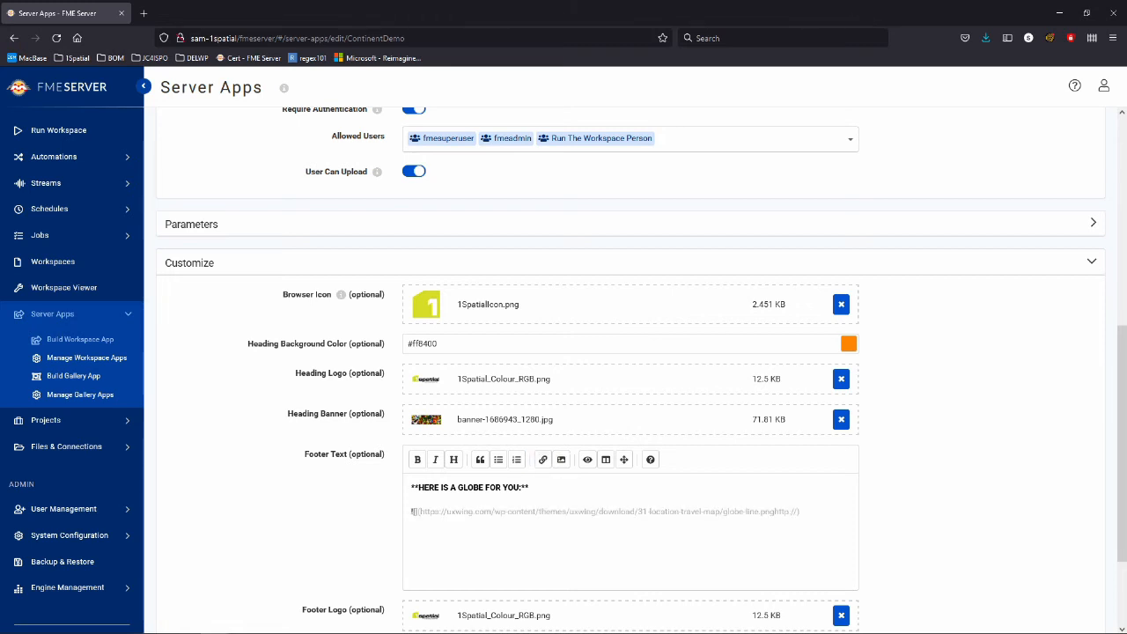
pyautogui.hotkey('shift', 'Right')
pyautogui.hotkey('shift', 'Right')
pyautogui.hotkey('shift', 'Right')
pyautogui.hotkey('shift', 'Right')
pyautogui.hotkey('shift', 'Right')
pyautogui.hotkey('shift', 'Right')
pyautogui.hotkey('shift', 'Right')
pyautogui.press('BackSpace')
# Preview the footer showing the globe image, then return to the markdown source.
pyautogui.hotkey('ctrl', 'p')
pyautogui.scroll(-2, 629, 528)
pyautogui.scroll(3, 629, 528)
pyautogui.hotkey('ctrl', 'p')
pyautogui.scroll(-1, 630, 528)
pyautogui.scroll(-2, 630, 528)
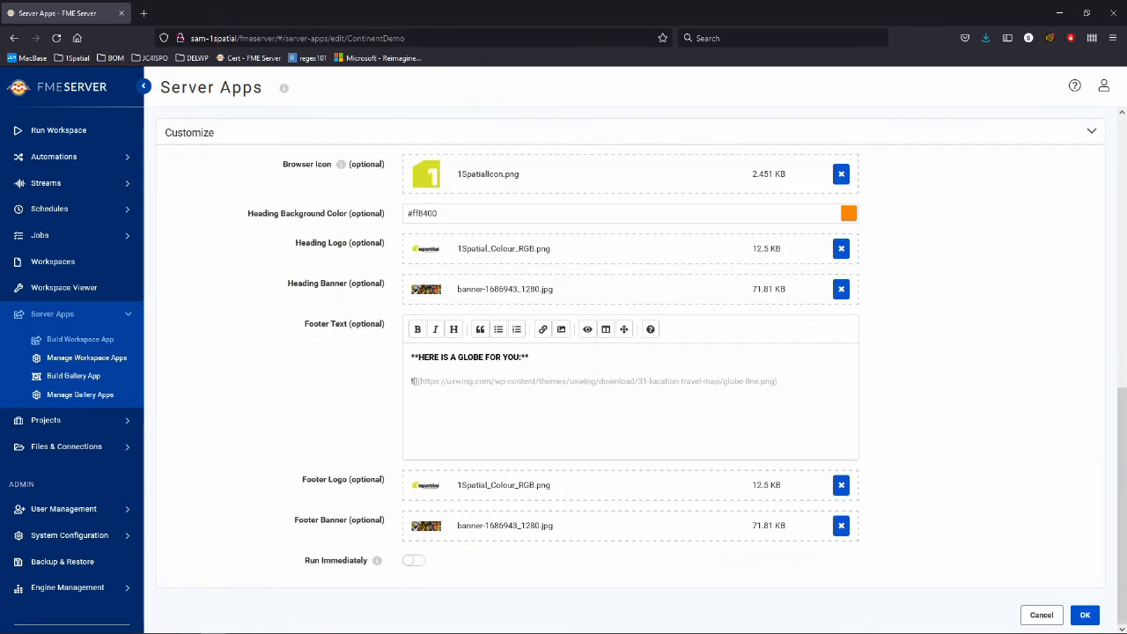
pyautogui.scroll(1, 629, 370)
pyautogui.scroll(3, 629, 369)
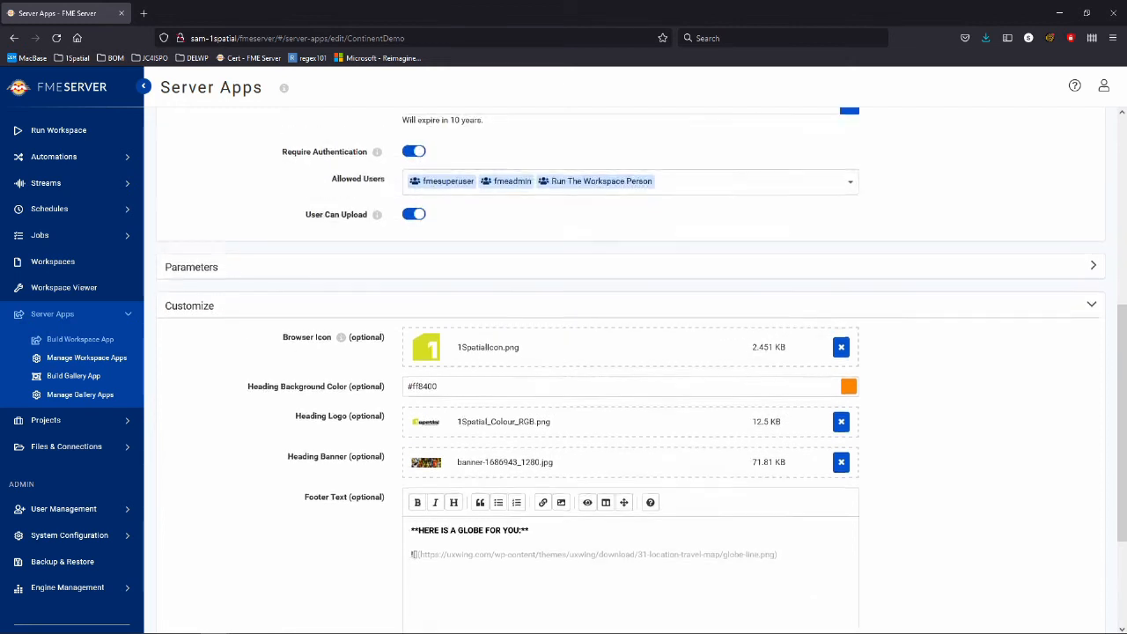
pyautogui.scroll(-4, 1082, 613)
# Save the app and open its copied URL in a new browser tab.
pyautogui.click(1082, 614)
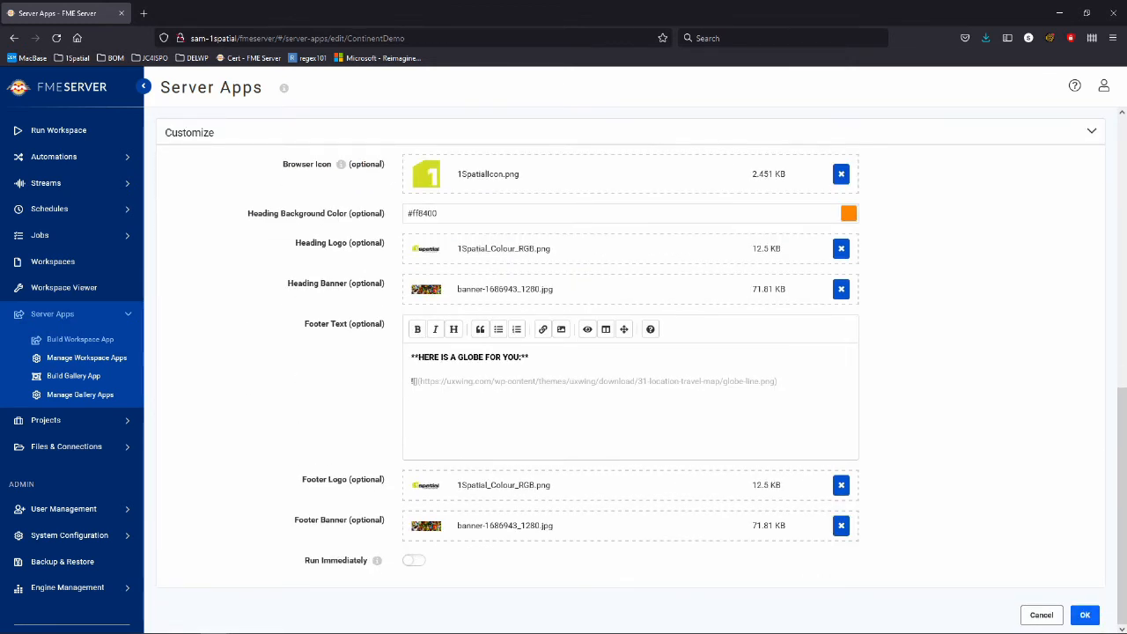
pyautogui.click(427, 219)
pyautogui.click(143, 12)
pyautogui.write('http://sam-1spatial/fmeserver/apps/ContinentDemo')
pyautogui.press('Return')
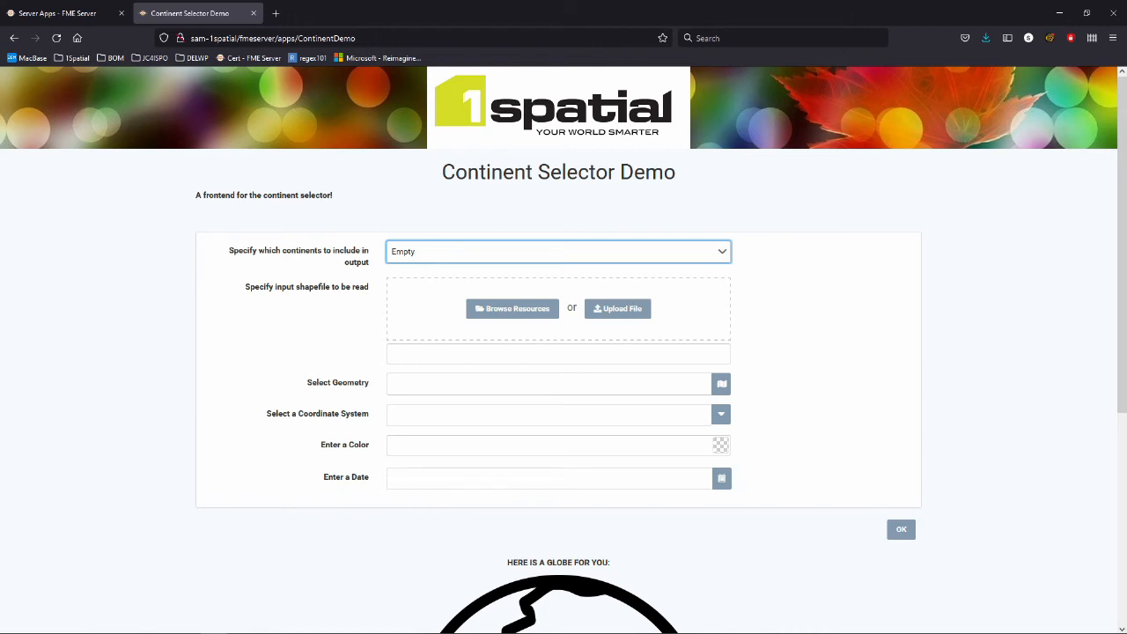
# Scroll through the branded Continent Selector Demo page and check the continents dropdown.
pyautogui.scroll(-1, 564, 352)
pyautogui.moveTo(332, 134); pyautogui.dragTo(196, 134)
pyautogui.scroll(1, 195, 135)
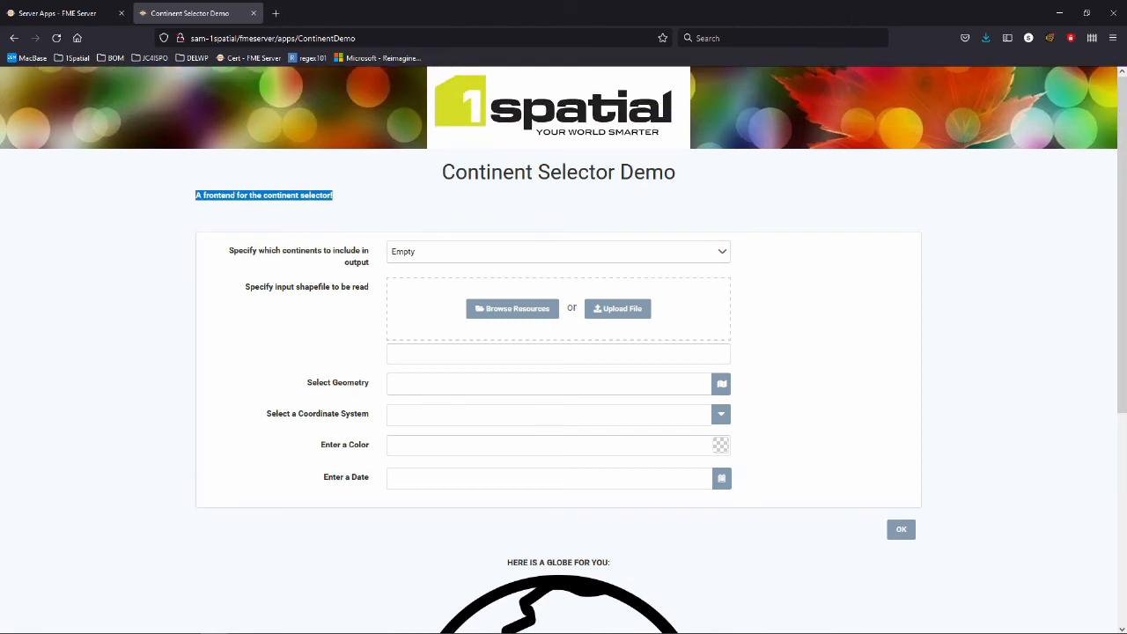
pyautogui.scroll(-1, 563, 352)
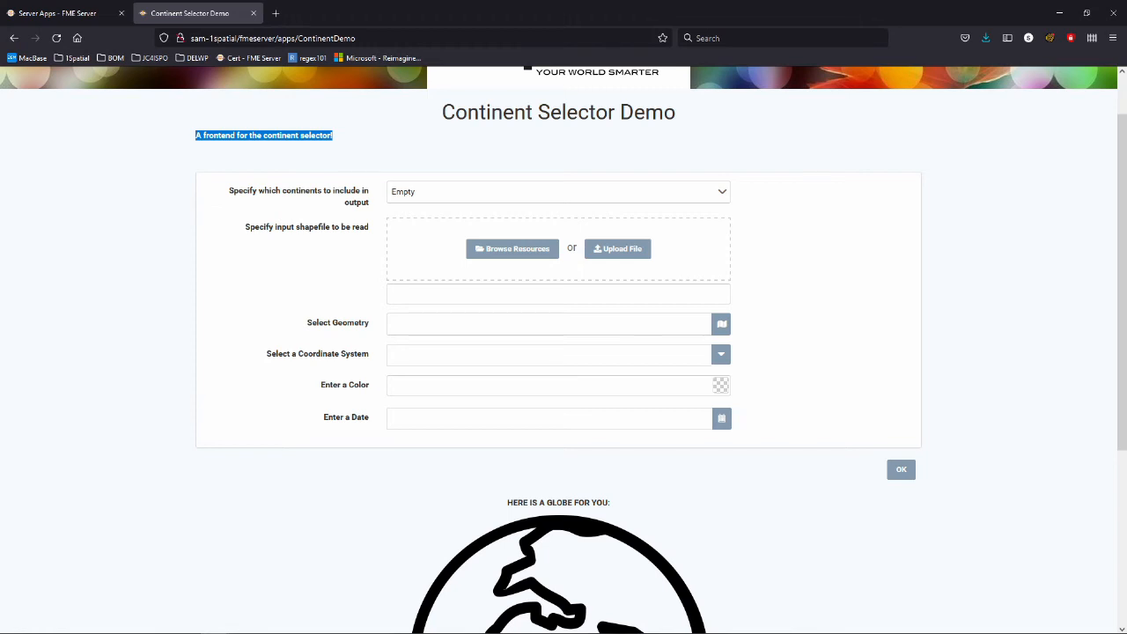
pyautogui.click(558, 192)
pyautogui.click(898, 442)
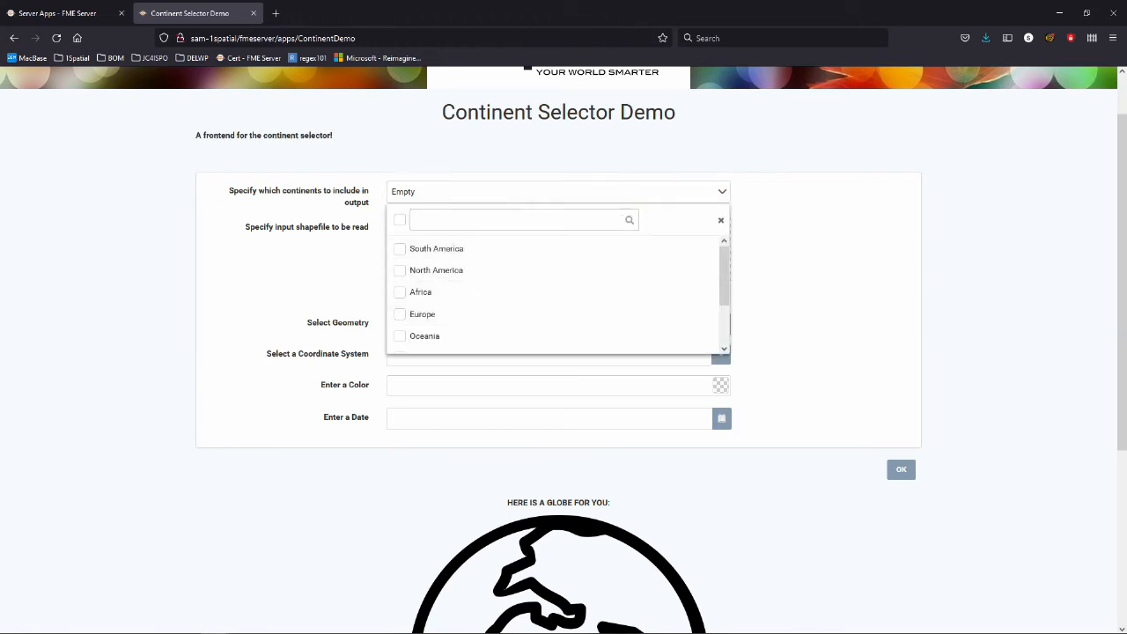
pyautogui.scroll(-1, 898, 442)
pyautogui.scroll(-3, 898, 442)
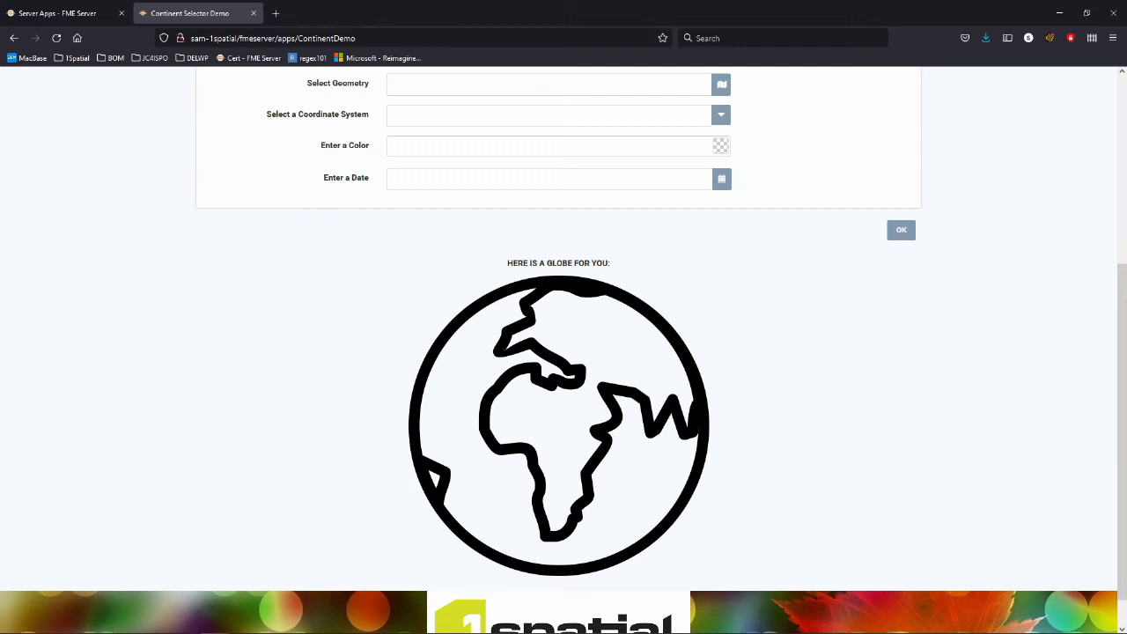
pyautogui.scroll(-1, 563, 349)
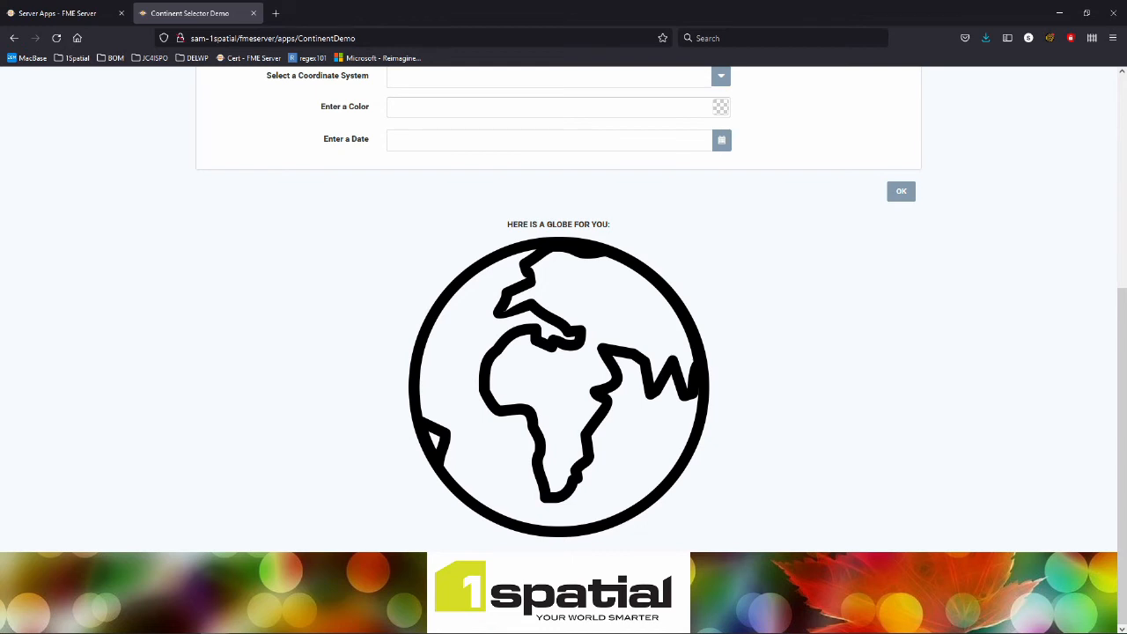
pyautogui.scroll(5, 898, 164)
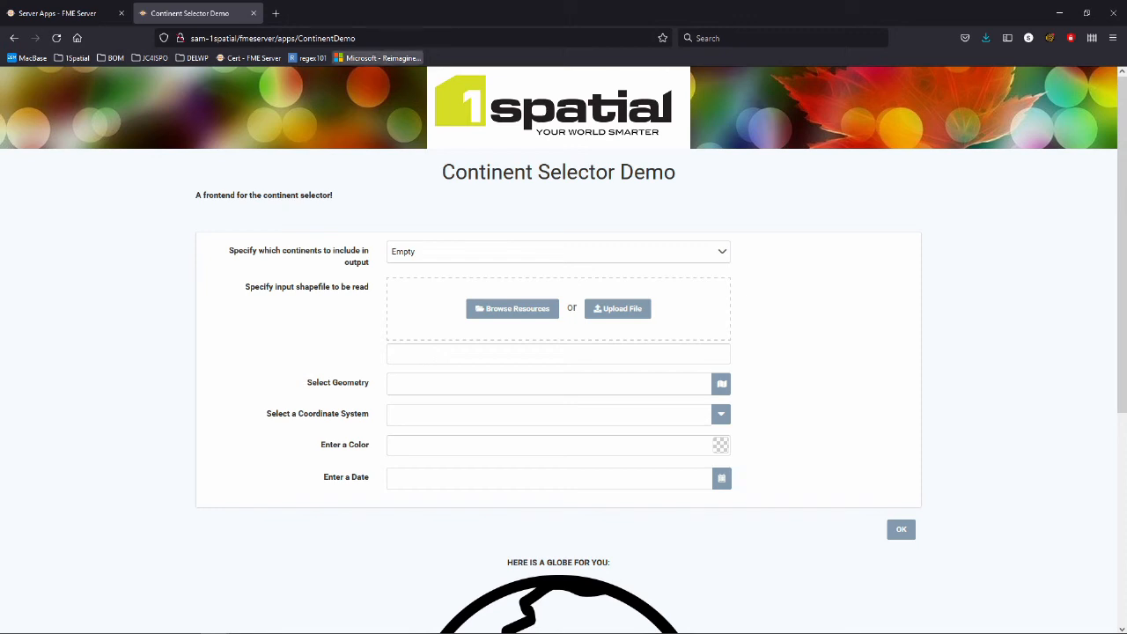
# Switch to a new Chrome window with a blank New Tab page.
pyautogui.hotkey('ctrl', 'l')
pyautogui.hotkey('ctrl', 'c')
pyautogui.hotkey('alt', 'Tab')
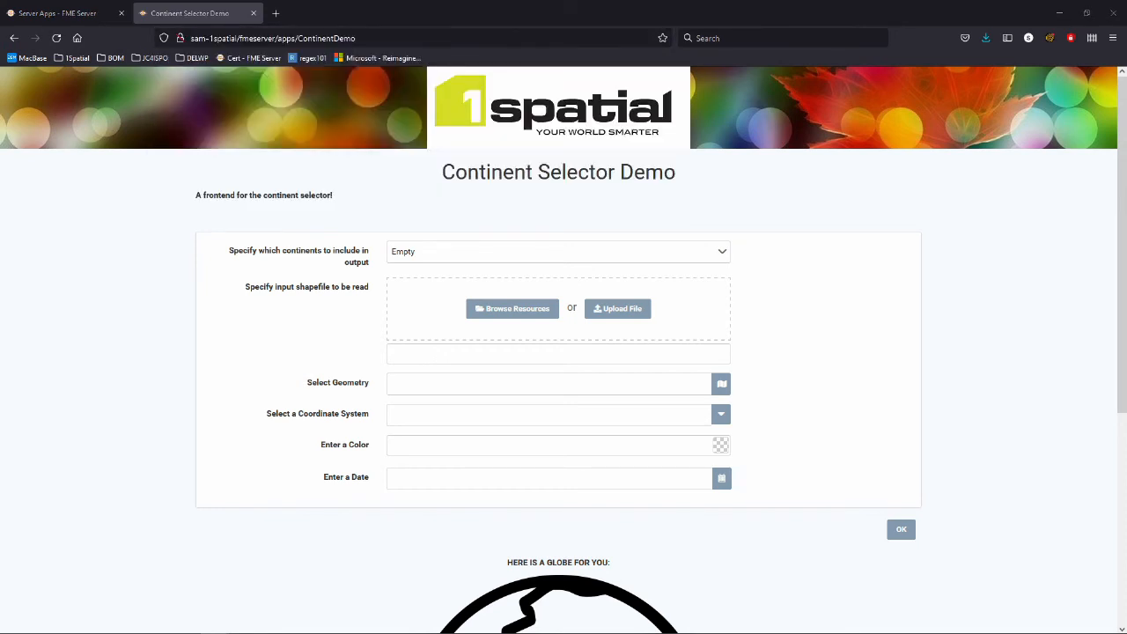
pyautogui.hotkey('alt', 'Tab')
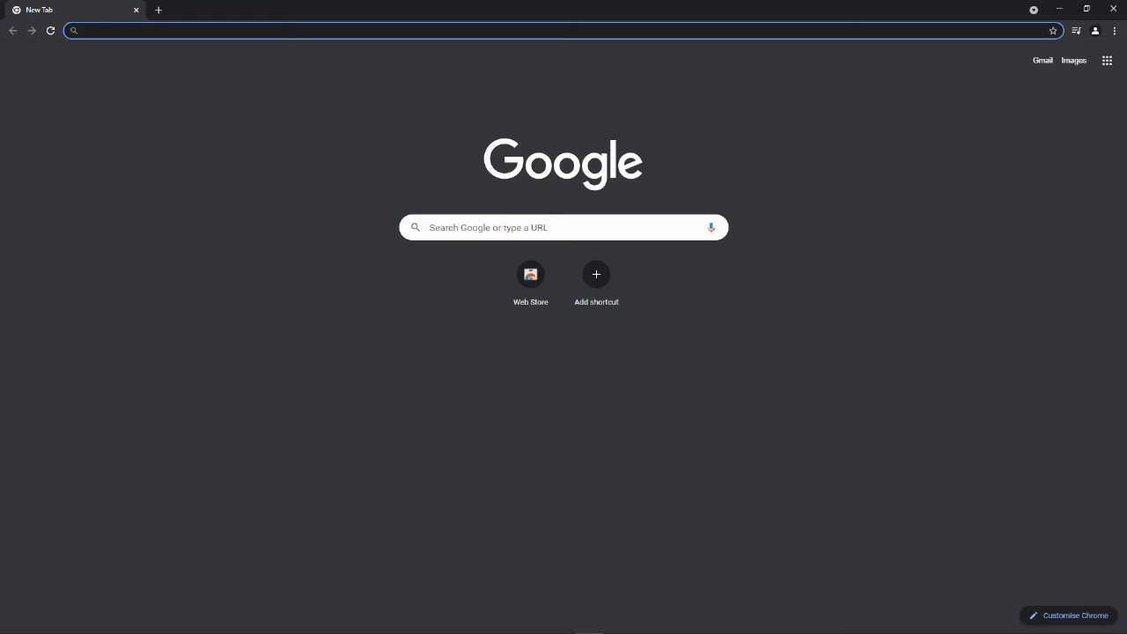
# Load the app URL in Chrome and try logging in as the restricted saved user.
pyautogui.hotkey('ctrl', 'v')
pyautogui.press('Return')
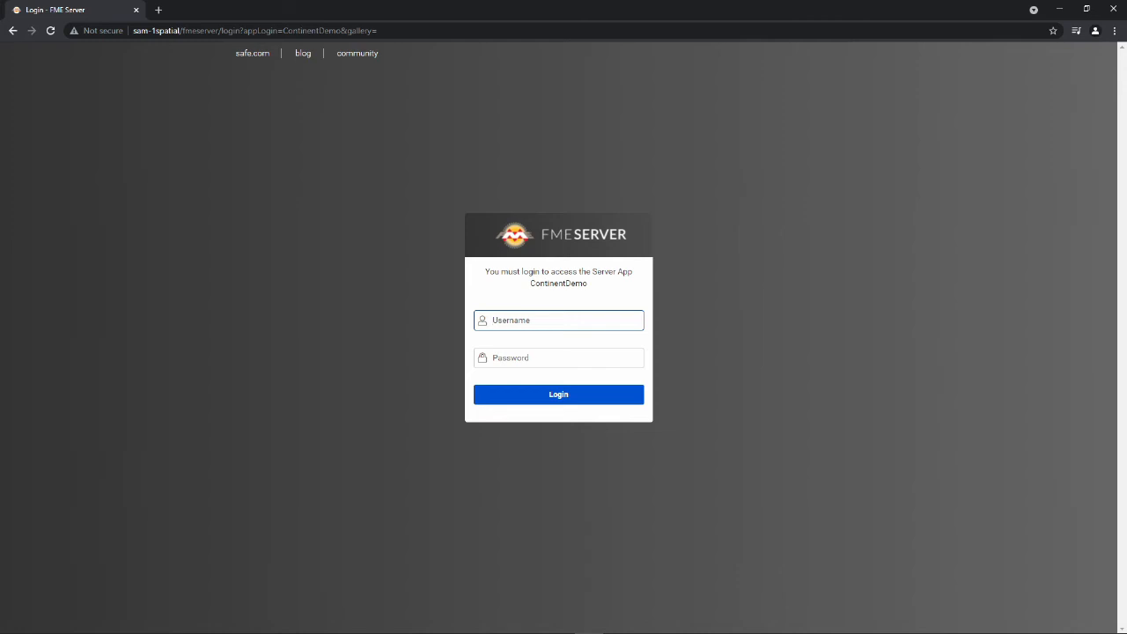
pyautogui.click(558, 321)
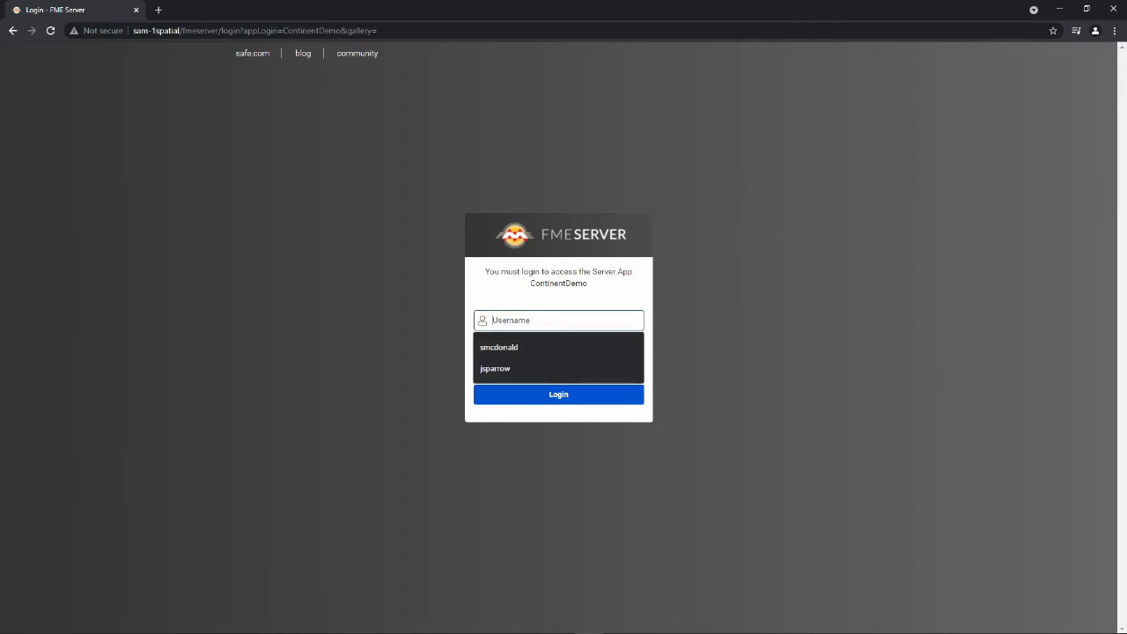
pyautogui.press('Down')
pyautogui.press('Down')
pyautogui.press('Return')
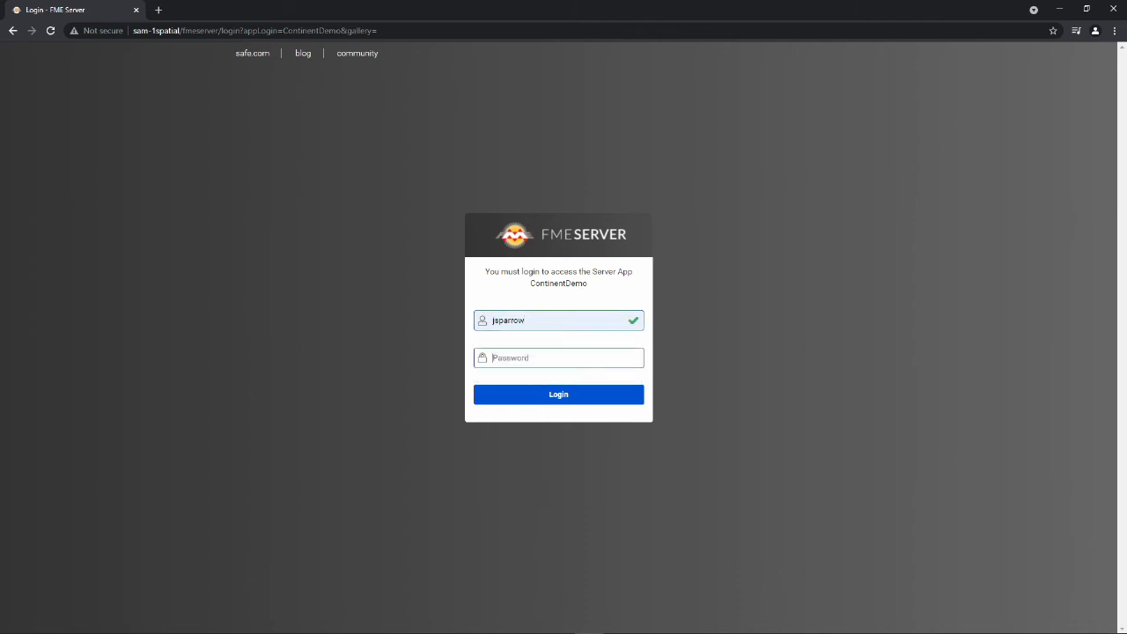
pyautogui.write('•••••••')
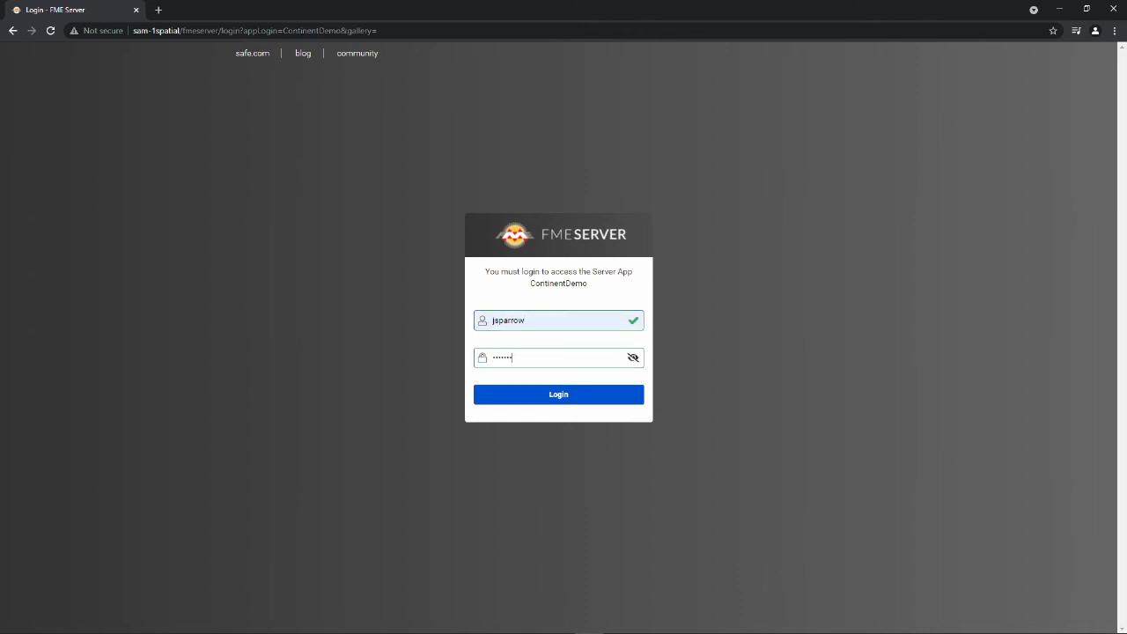
pyautogui.press('BackSpace')
pyautogui.write('•••••••••••')
pyautogui.press('Return')
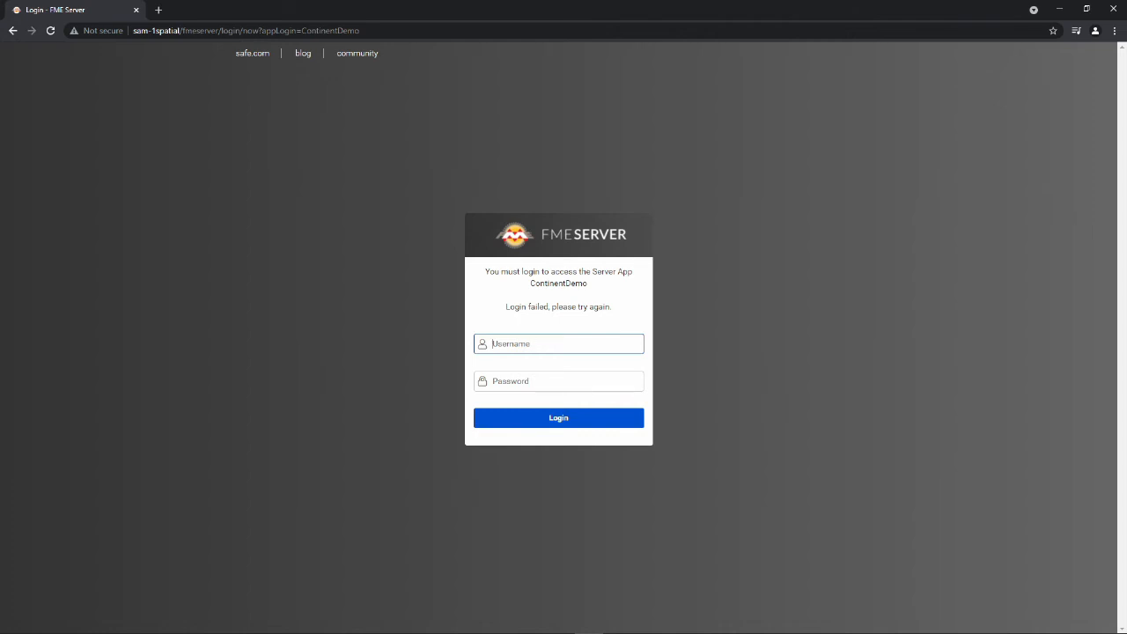
# Retry the app login with a second user's username and password.
pyautogui.write('jsparrow')
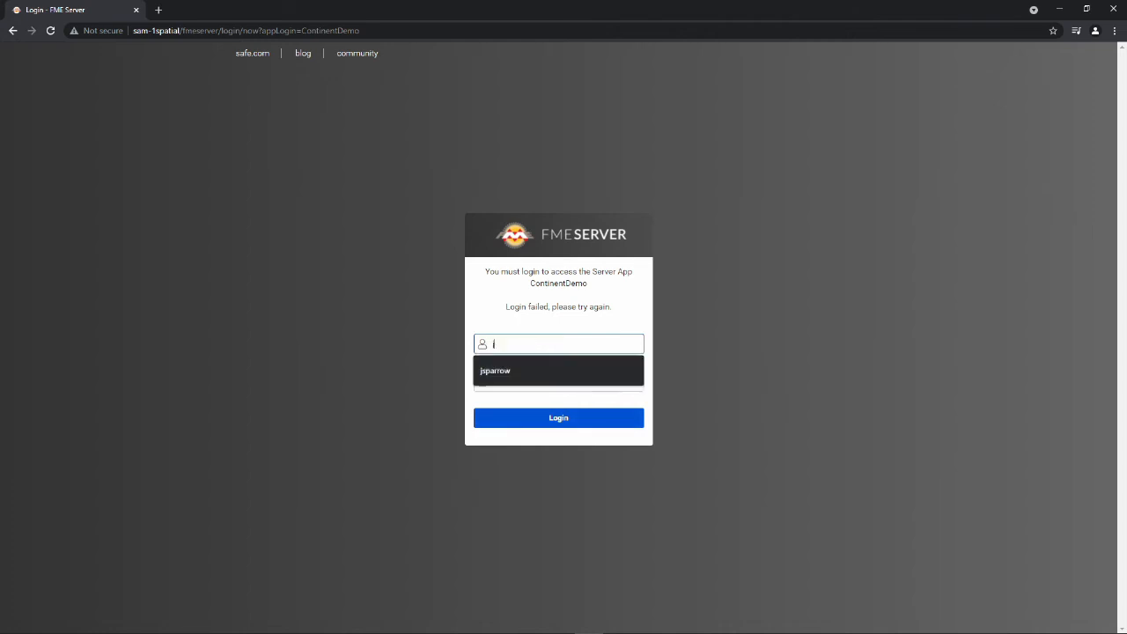
pyautogui.press('Tab')
pyautogui.write('•')
pyautogui.press('BackSpace')
pyautogui.write('••')
pyautogui.press('BackSpace')
pyautogui.press('BackSpace')
pyautogui.write('•••••')
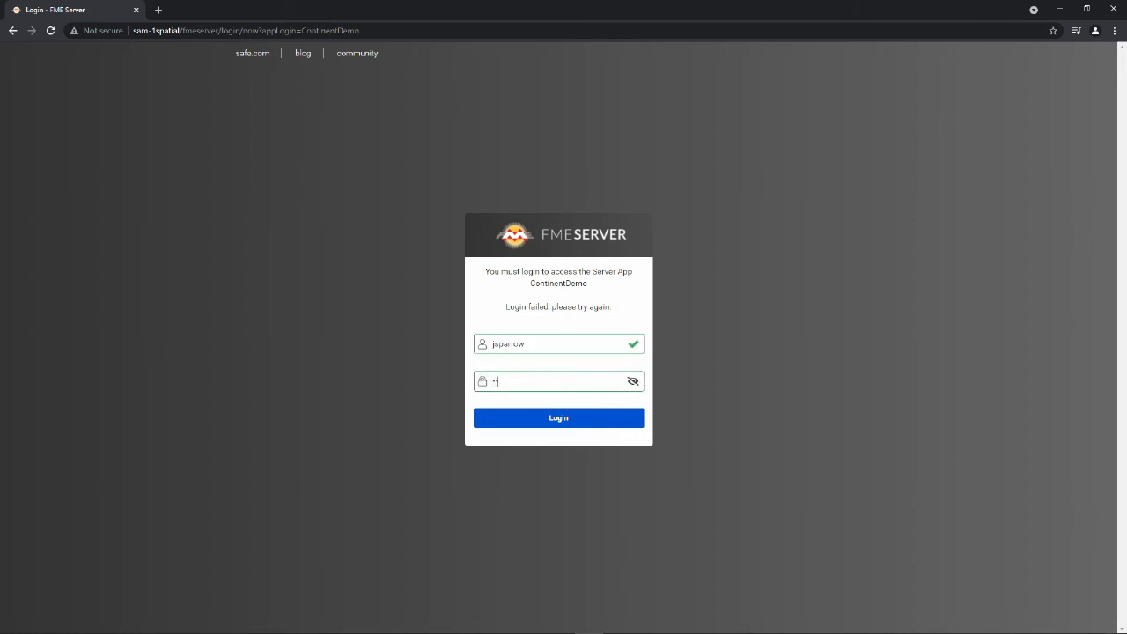
pyautogui.write('•••••')
pyautogui.press('Return')
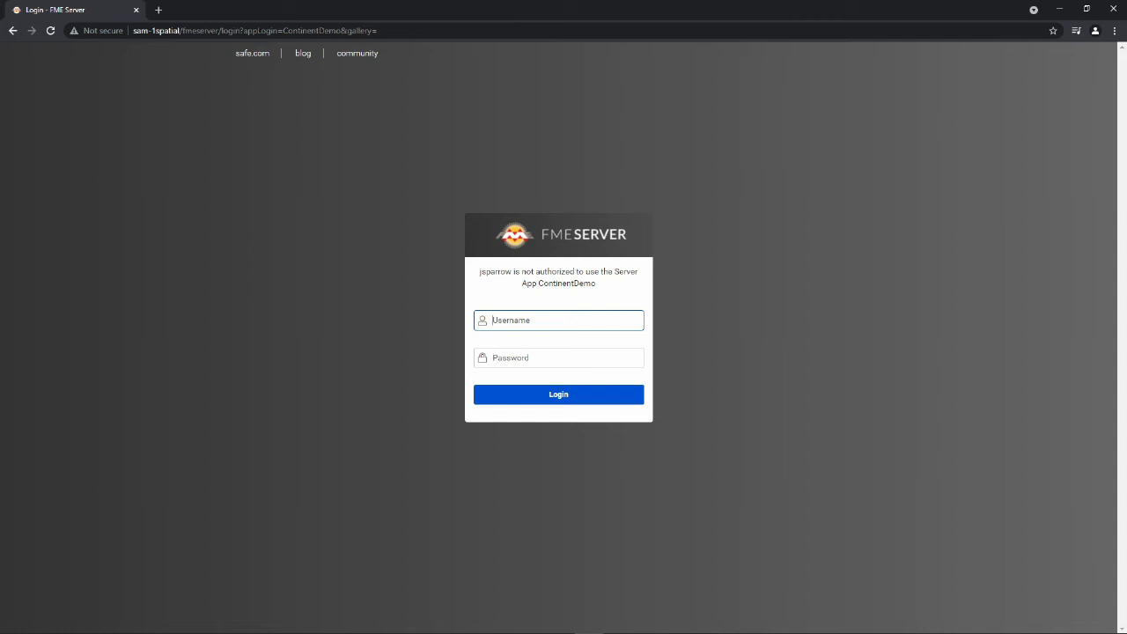
# Log in as the authorised user with their username and password.
pyautogui.write('tanderson')
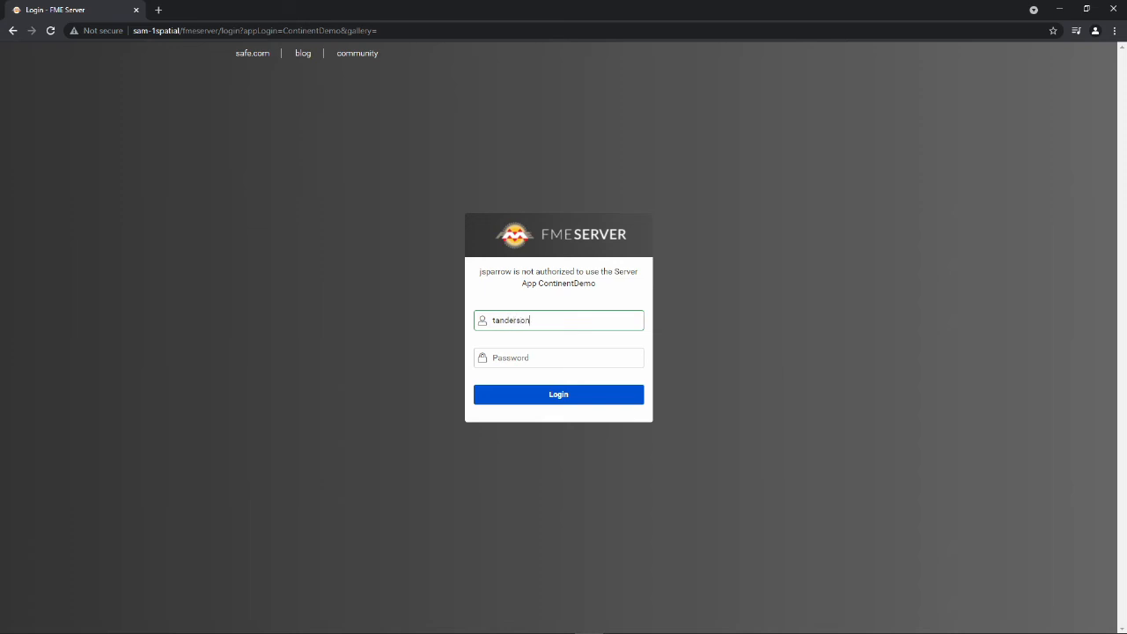
pyautogui.press('Tab')
pyautogui.write('•••••••••')
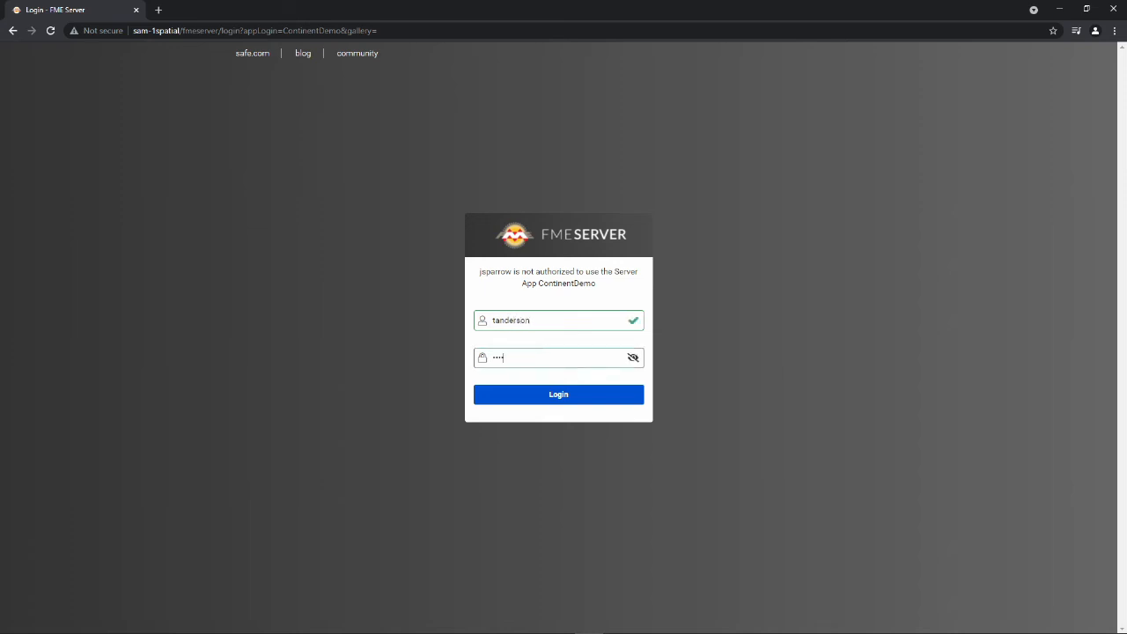
pyautogui.write('•••')
pyautogui.press('Return')
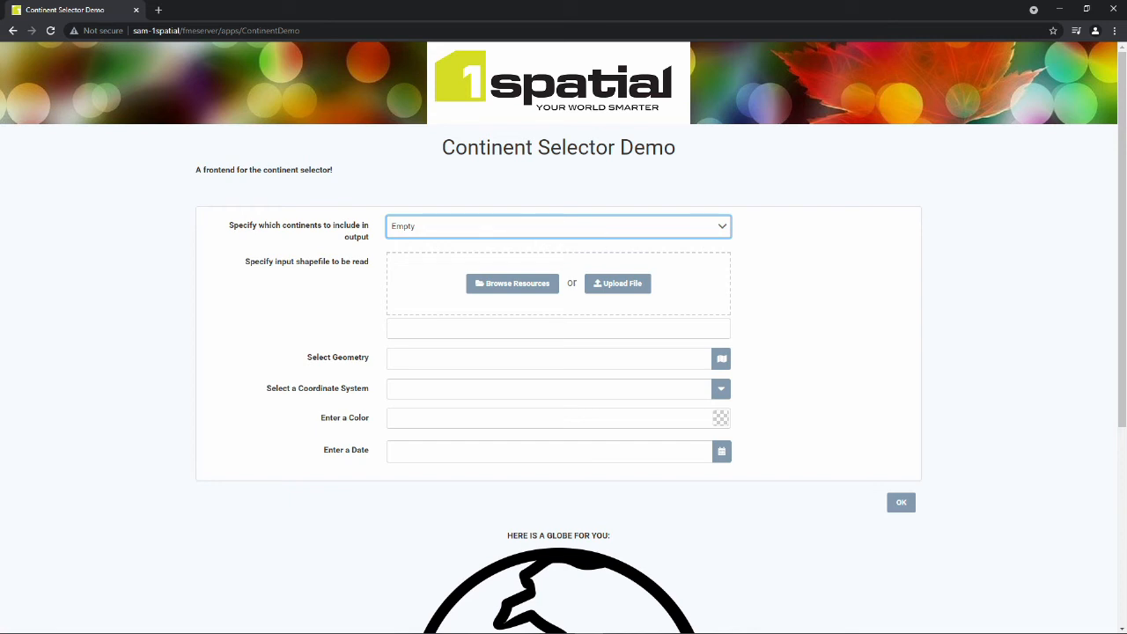
# Choose Africa as the continent and upload ne_10m_admin_0_countries.shp as the input shapefile.
pyautogui.scroll(-3, 898, 474)
pyautogui.scroll(3, 898, 475)
pyautogui.press('Return')
pyautogui.press('Down')
pyautogui.press('Down')
pyautogui.press('Down')
pyautogui.press('Down')
pyautogui.press('Down')
pyautogui.press('Down')
pyautogui.press('Down')
pyautogui.press('Up')
pyautogui.press('Up')
pyautogui.press('Up')
pyautogui.press('Up')
pyautogui.press('Return')
pyautogui.press('Escape')
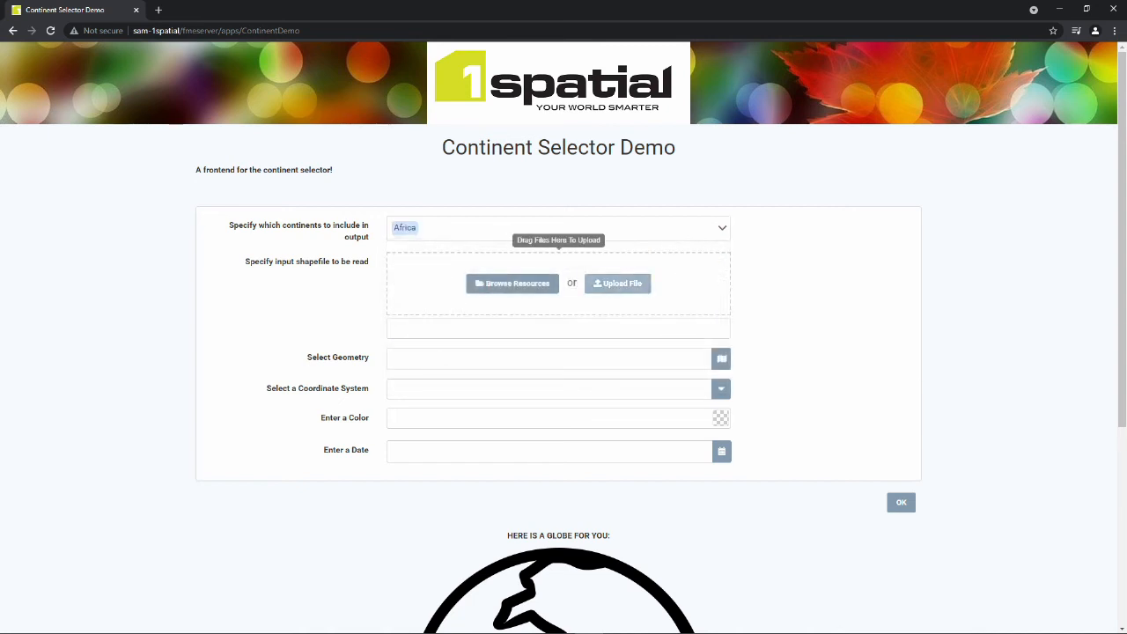
pyautogui.press('Return')
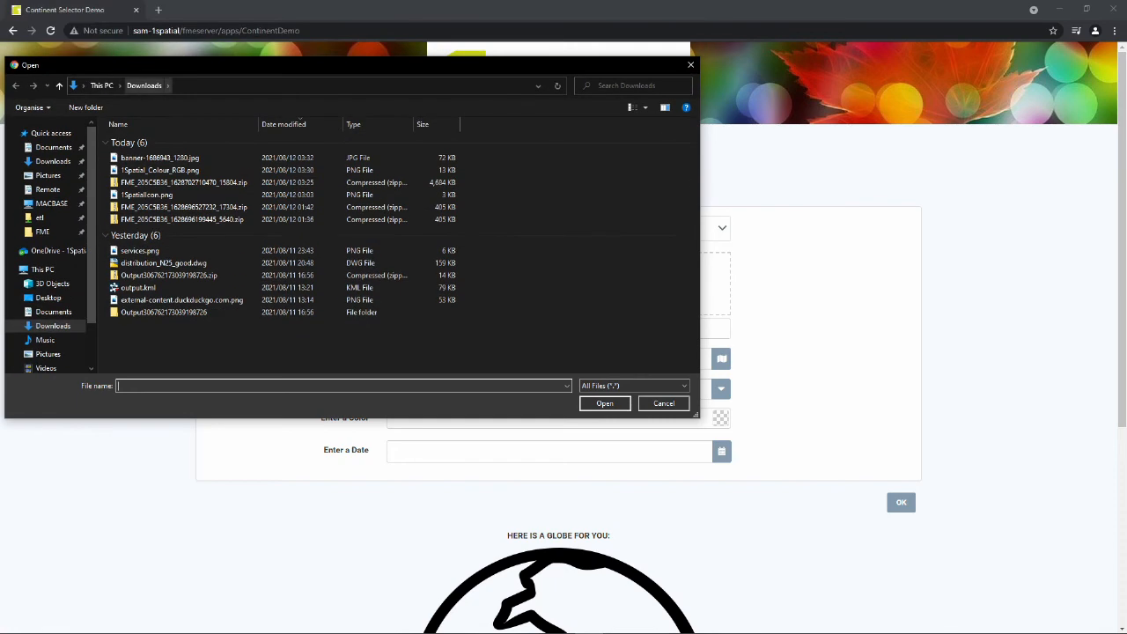
pyautogui.press('Escape')
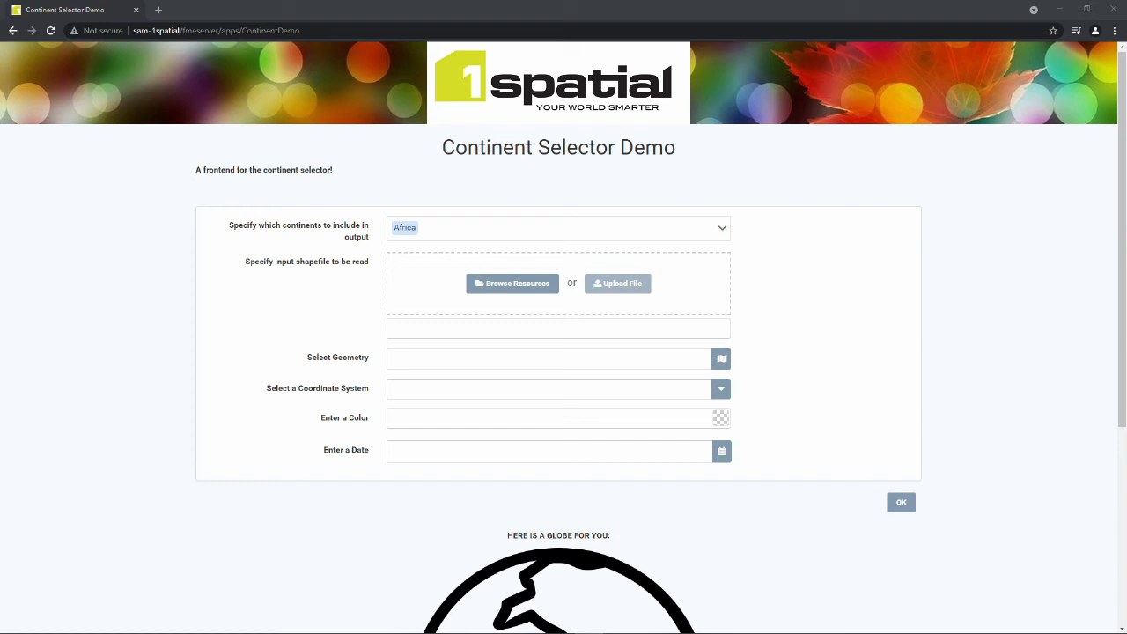
pyautogui.moveTo(370, 316); pyautogui.dragTo(520, 290)
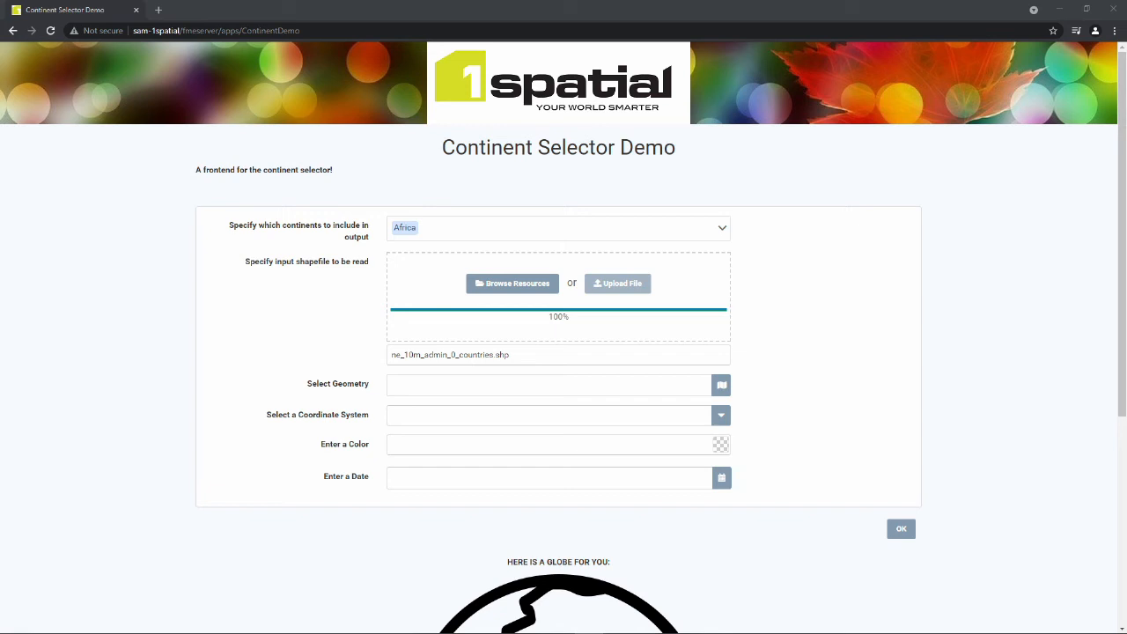
# Draw a rectangular geometry on the map and set the coordinate system to LL-WGS84.
pyautogui.click(721, 384)
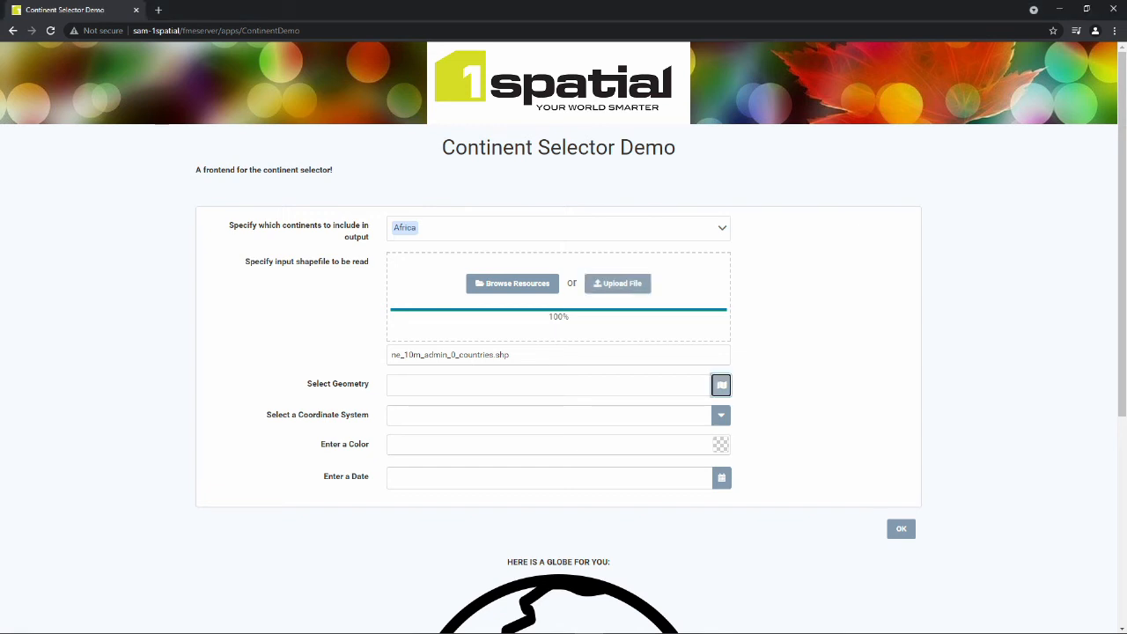
pyautogui.click(354, 353)
pyautogui.moveTo(442, 295); pyautogui.dragTo(727, 411)
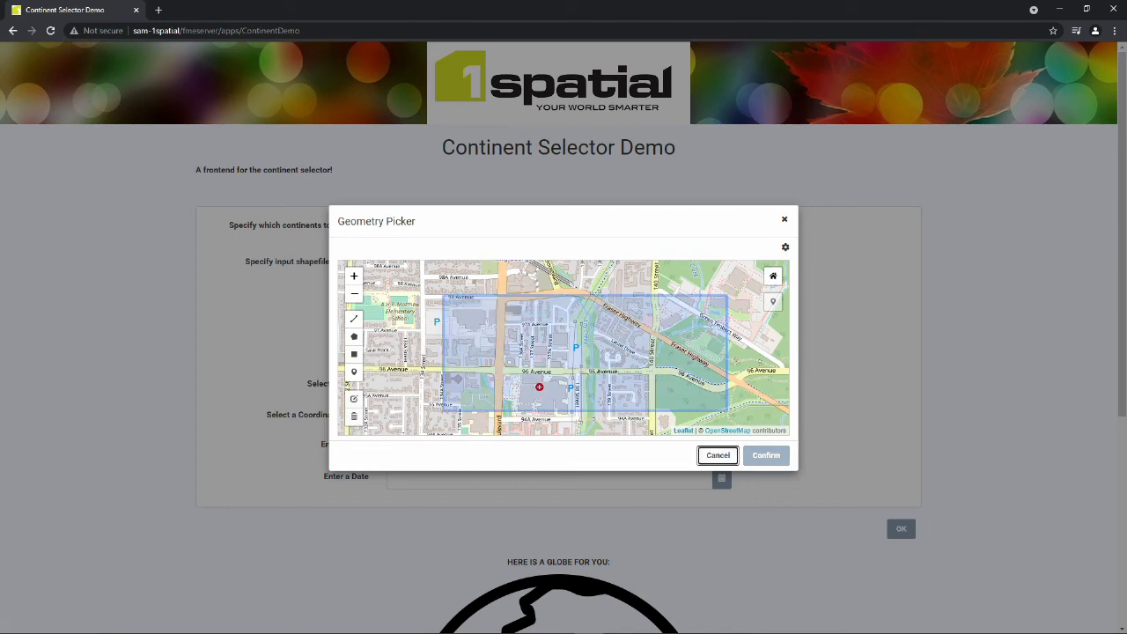
pyautogui.click(766, 455)
pyautogui.click(720, 415)
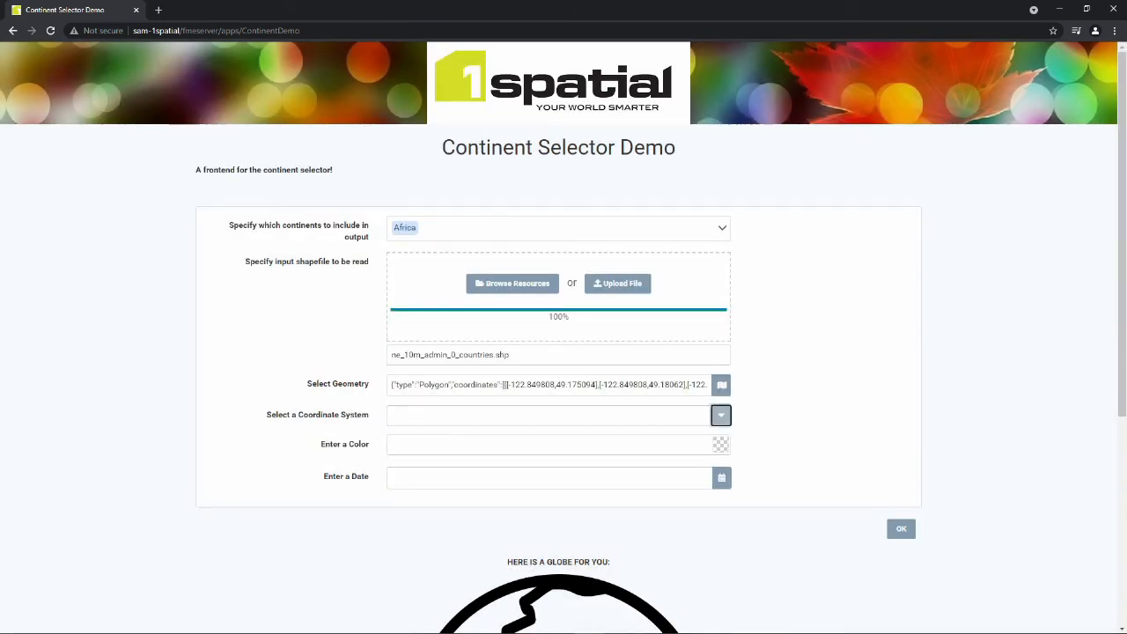
pyautogui.click(563, 436)
# Set the colour to red and the date to 21 August 2021.
pyautogui.click(721, 444)
pyautogui.click(774, 478)
pyautogui.click(805, 580)
pyautogui.click(721, 477)
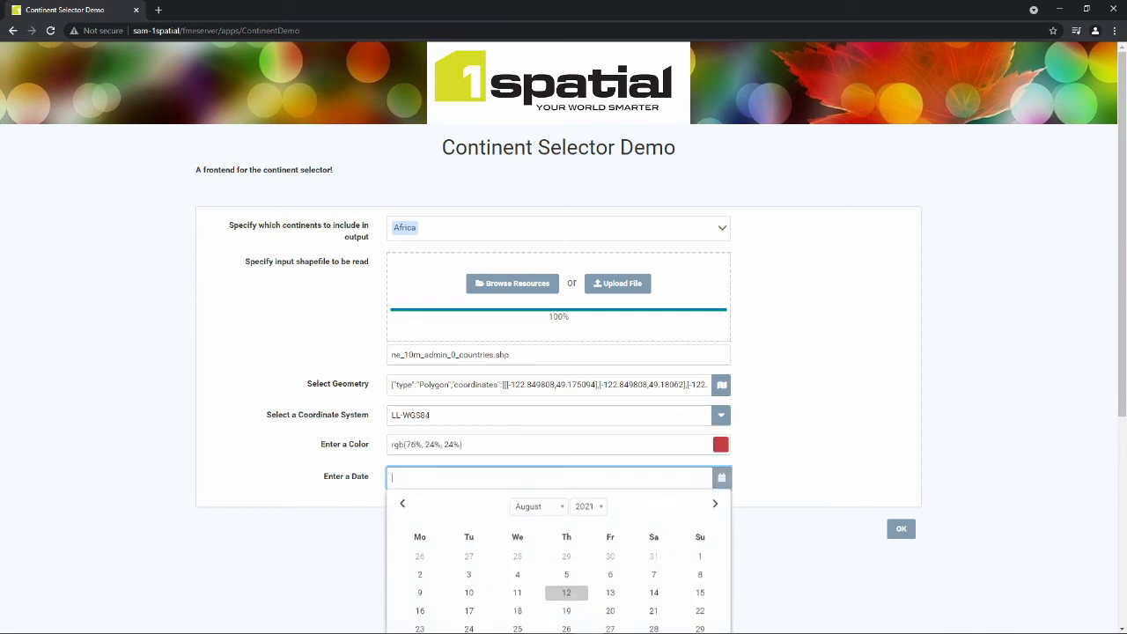
pyautogui.scroll(-1, 566, 575)
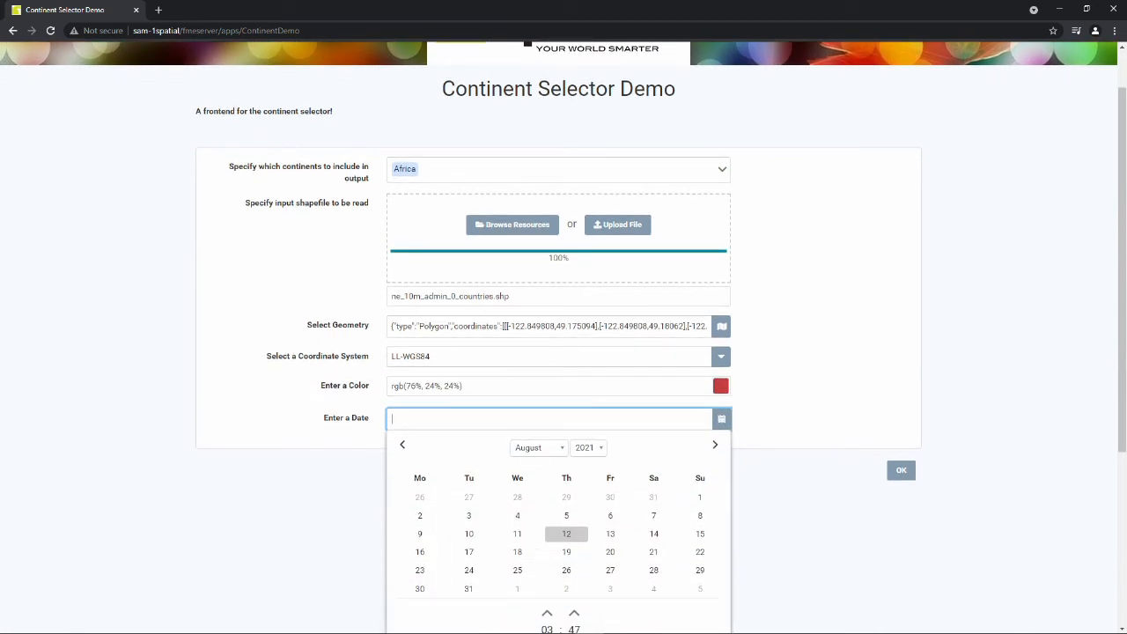
pyautogui.click(653, 551)
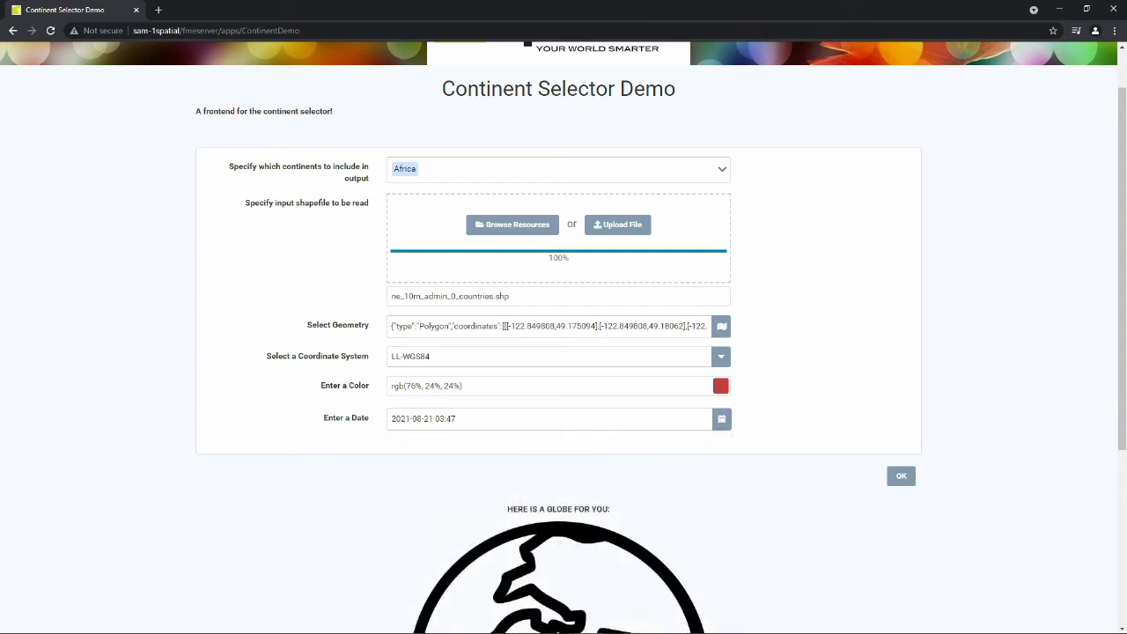
pyautogui.scroll(-5, 563, 352)
pyautogui.scroll(4, 563, 352)
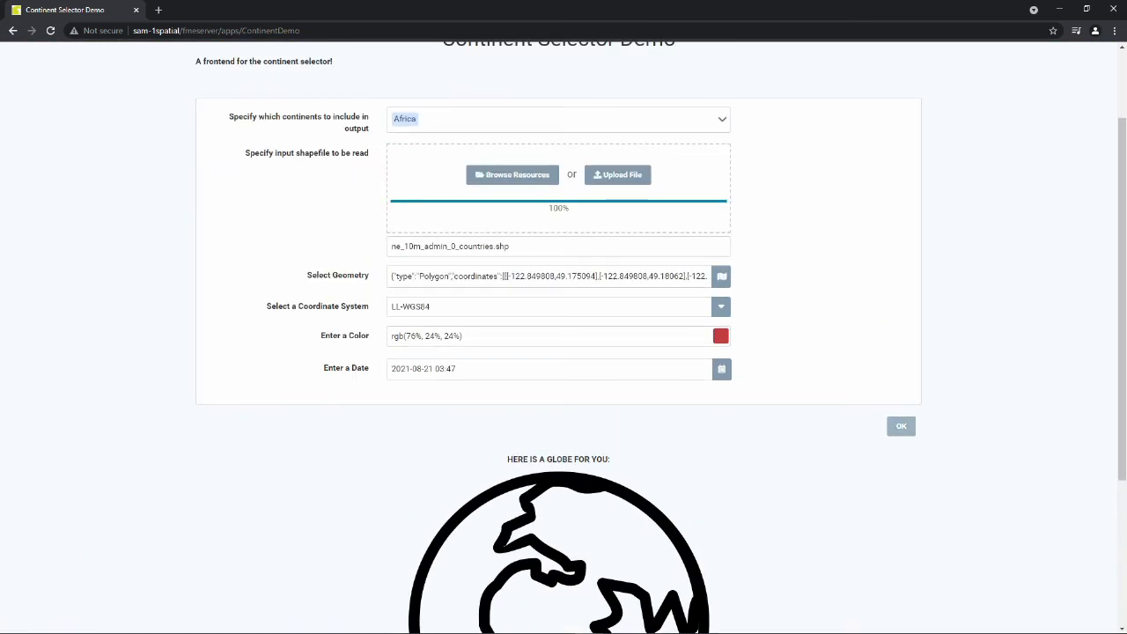
# Run the workspace and download the results zip file.
pyautogui.click(901, 426)
pyautogui.scroll(-1, 563, 352)
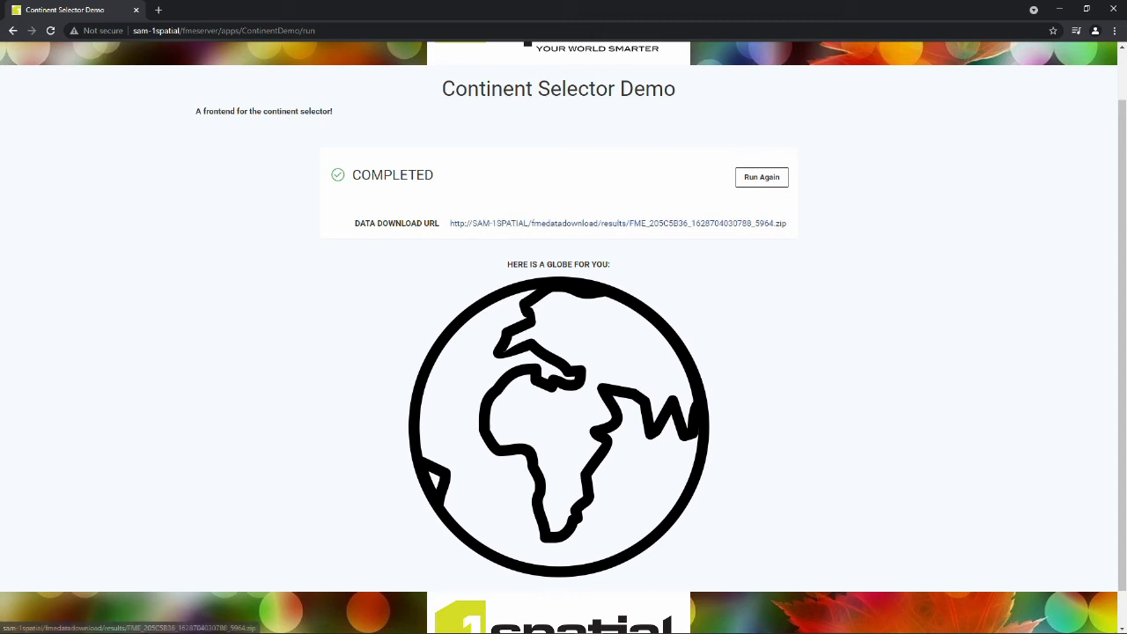
pyautogui.click(617, 223)
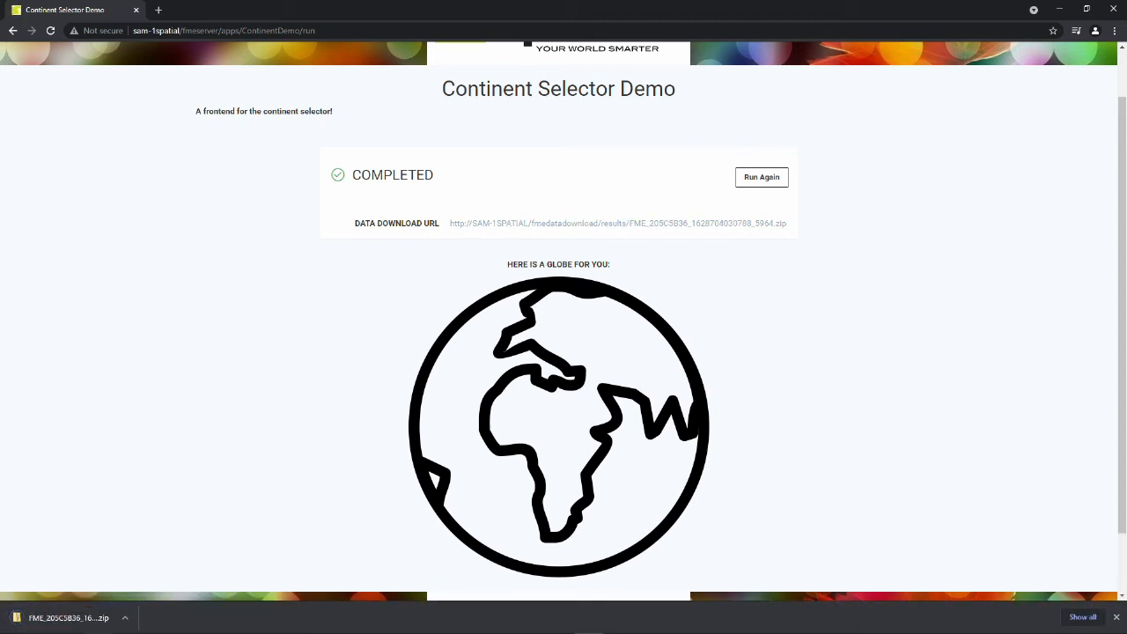
pyautogui.click(1115, 616)
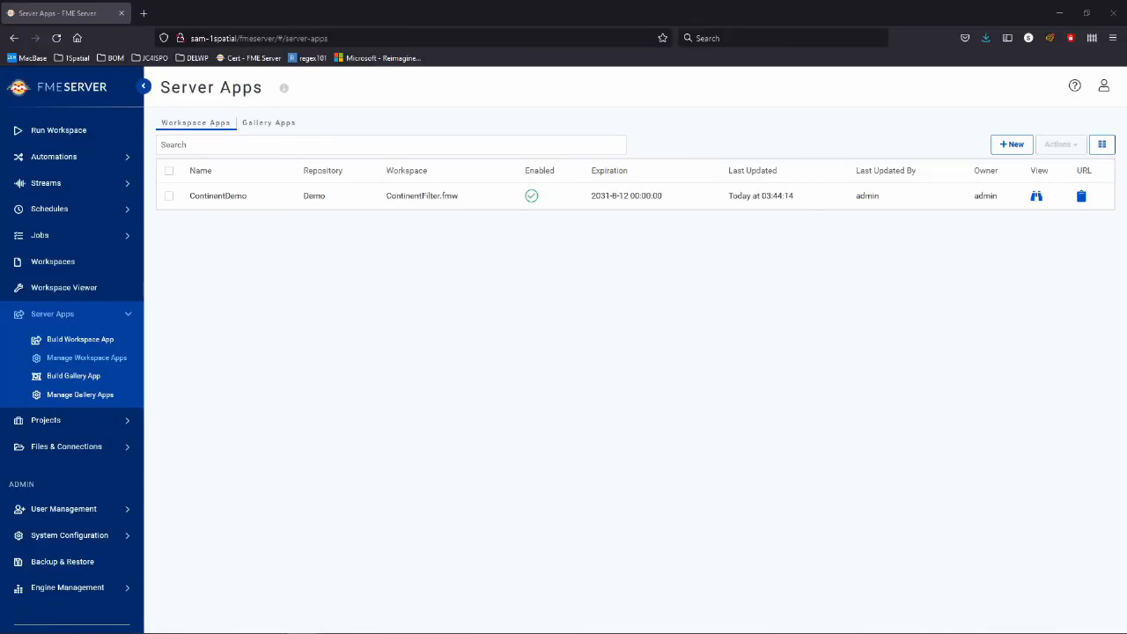
# Start a new Gallery App named DemoGalleryApp with title and description 'Demo Gallery App'.
pyautogui.click(73, 375)
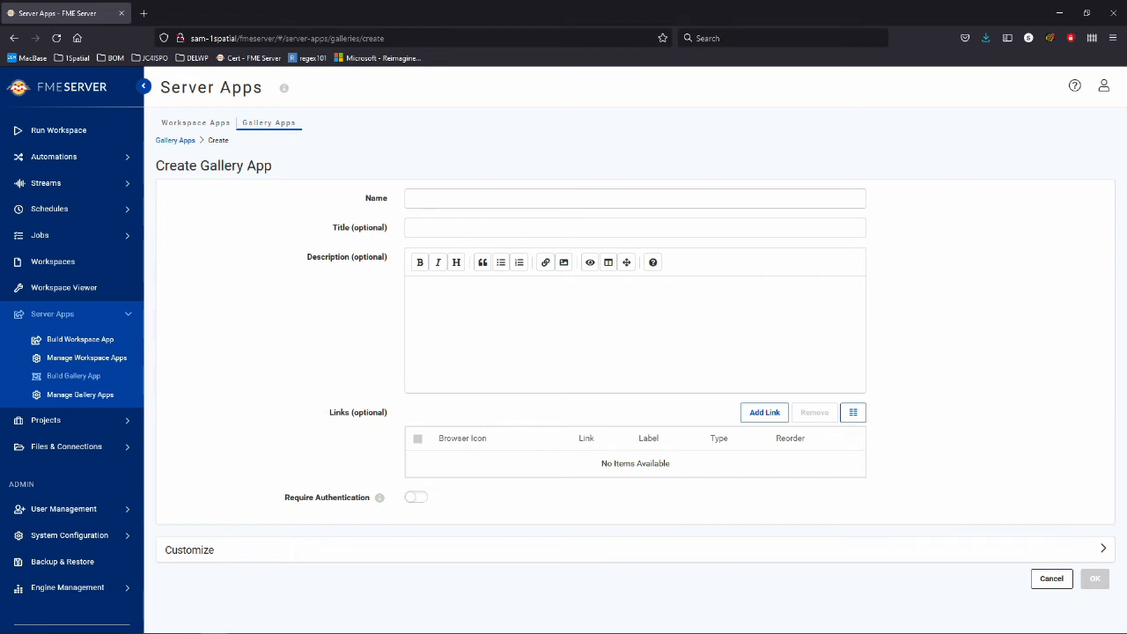
pyautogui.click(635, 199)
pyautogui.write('DemoGalleryApp')
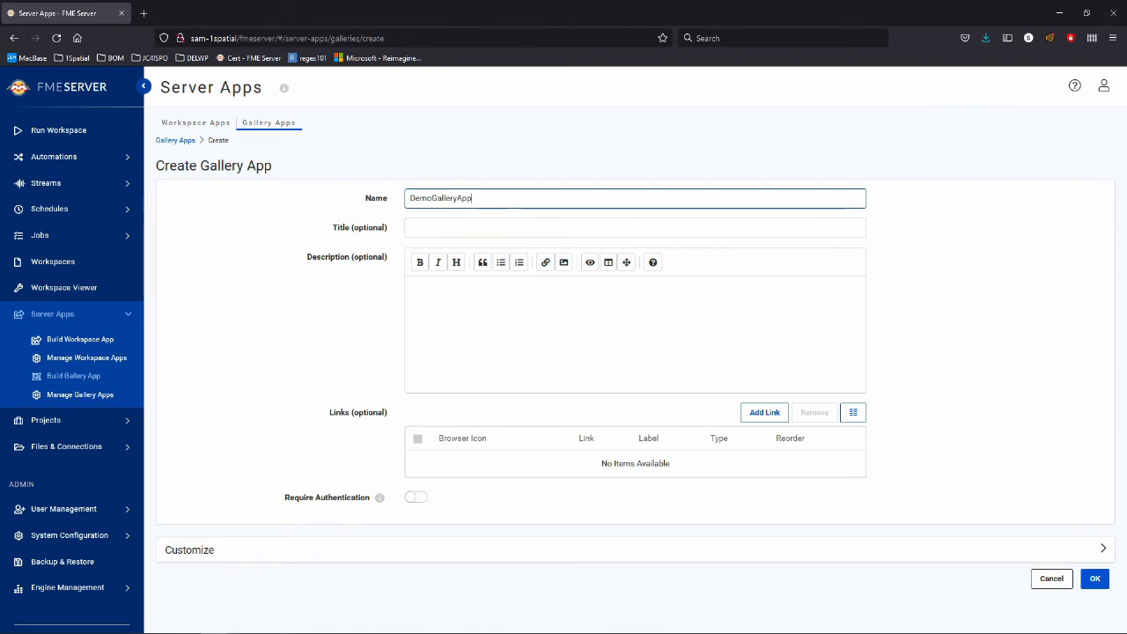
pyautogui.press('Tab')
pyautogui.write('Demo')
pyautogui.press('Down')
pyautogui.press('Return')
pyautogui.press('Tab')
pyautogui.write('Demo Gallery App')
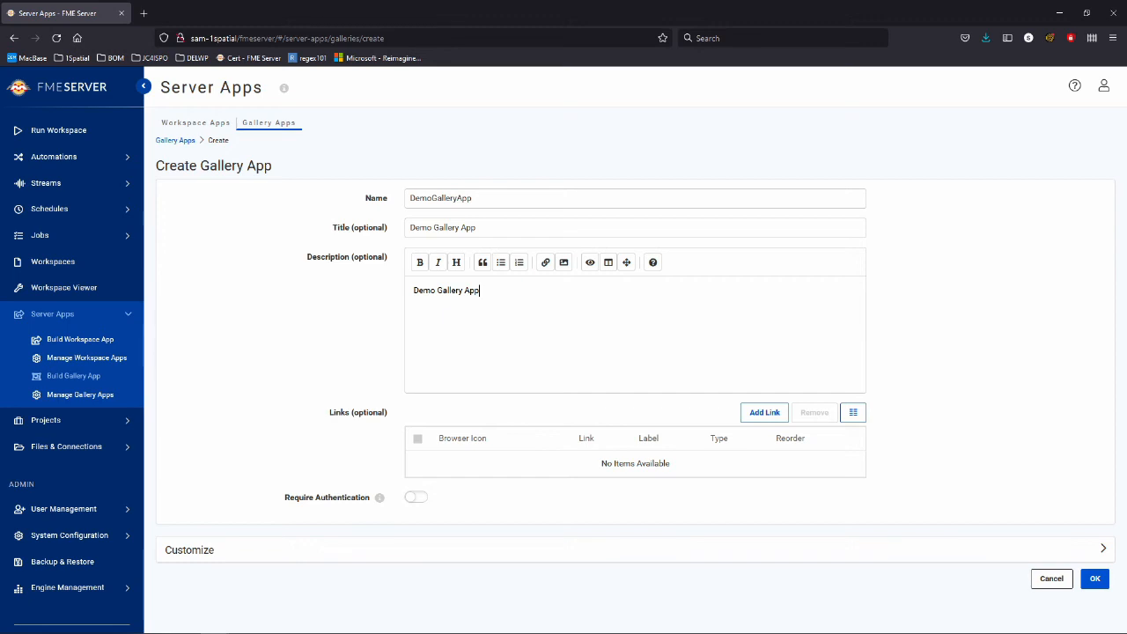
# Leave Require Authentication off after testing it, and review then collapse the Customize options.
pyautogui.click(416, 497)
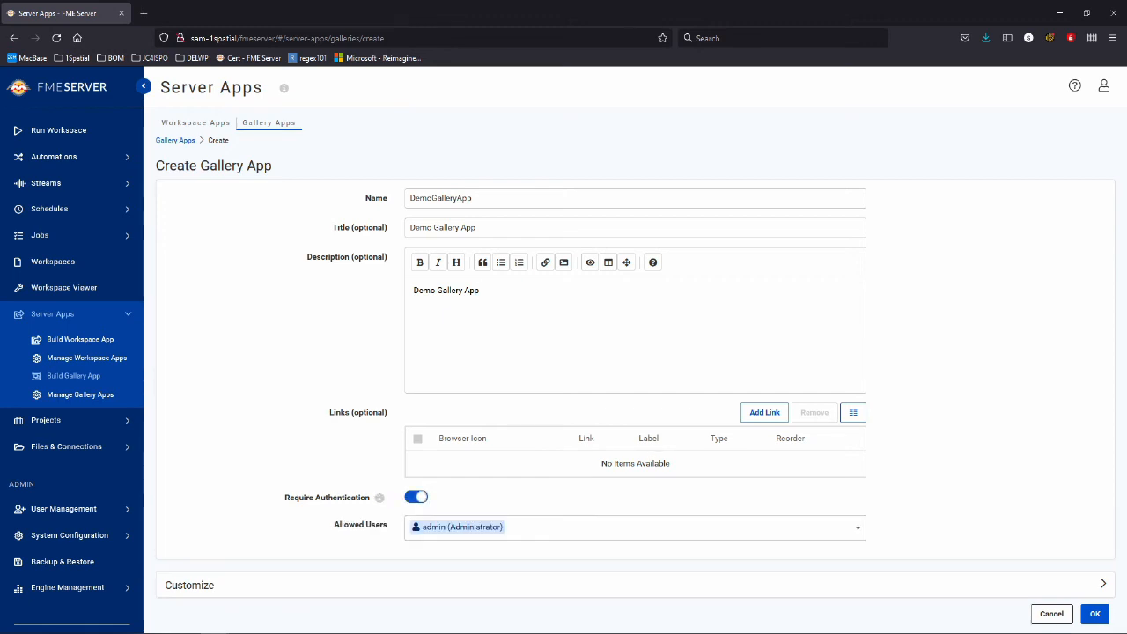
pyautogui.click(635, 528)
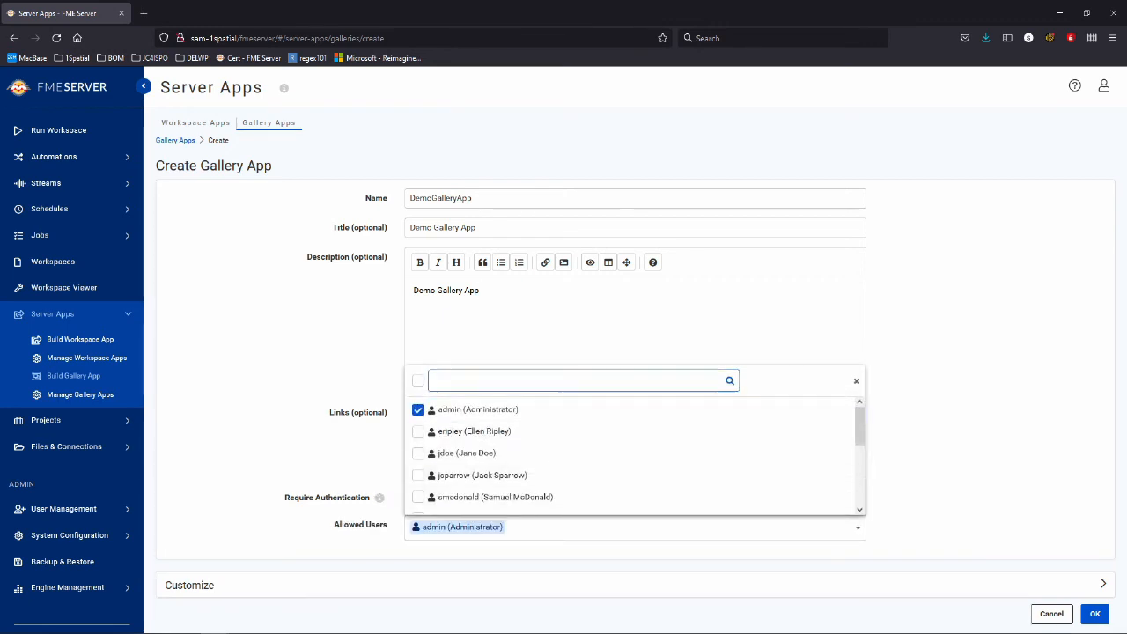
pyautogui.click(856, 381)
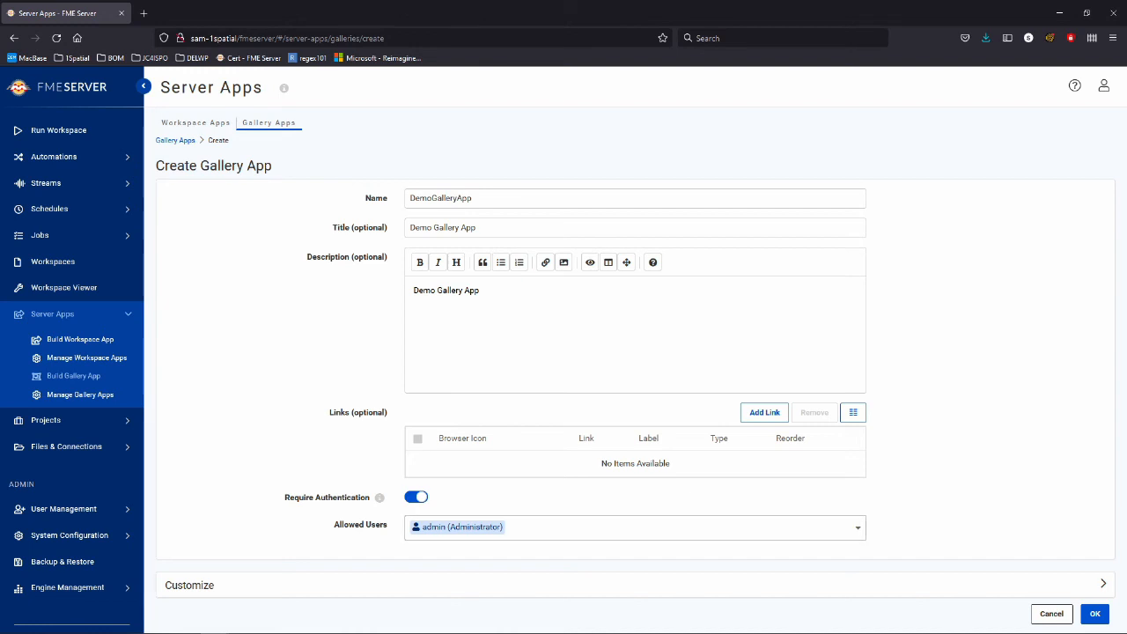
pyautogui.click(415, 497)
pyautogui.click(415, 549)
pyautogui.scroll(-5, 633, 369)
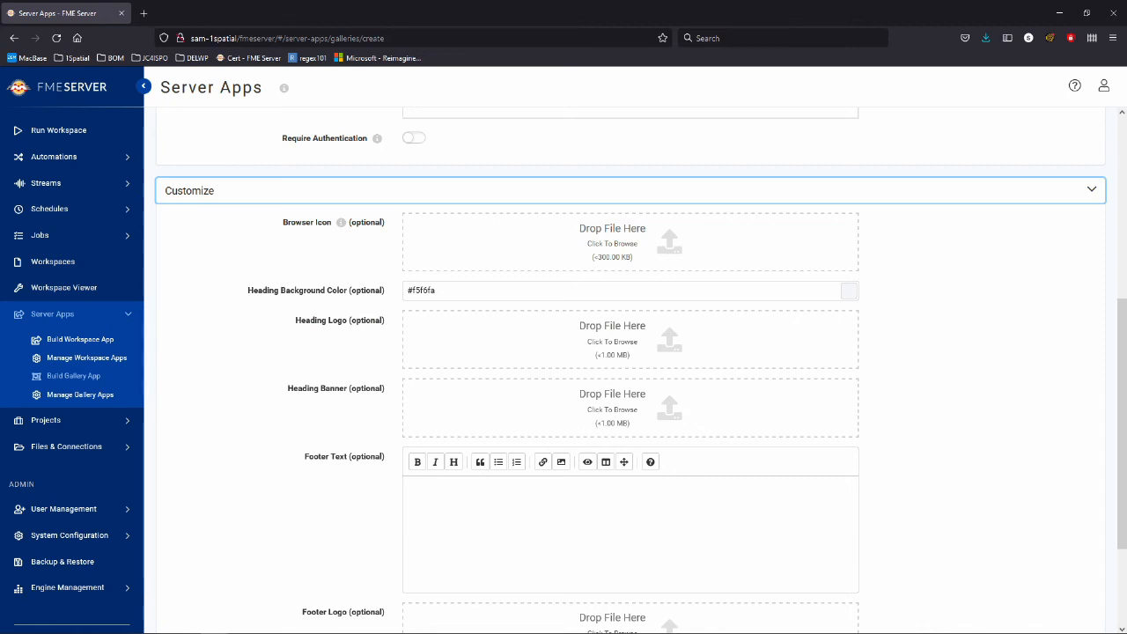
pyautogui.scroll(-1, 633, 370)
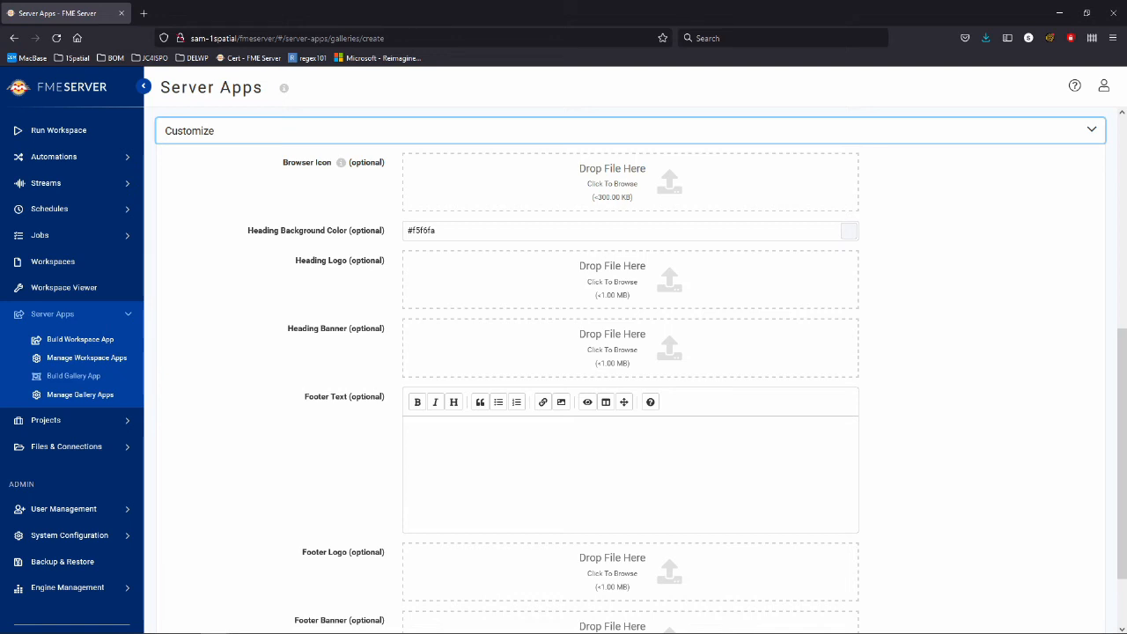
pyautogui.scroll(4, 630, 369)
pyautogui.click(631, 369)
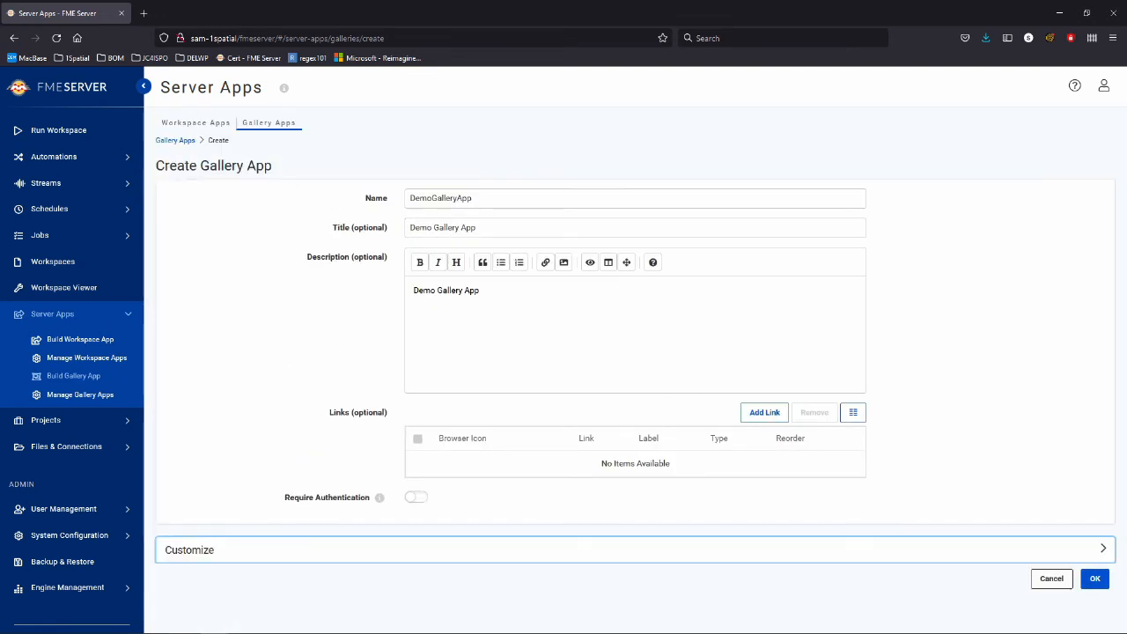
pyautogui.tripleClick(358, 412)
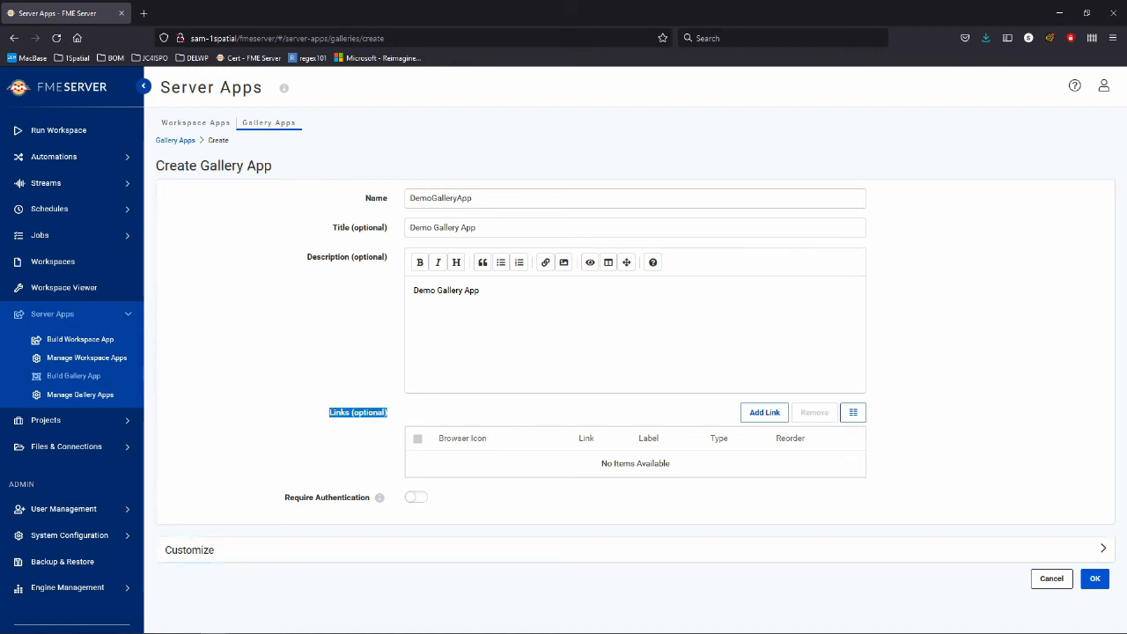
pyautogui.click(358, 412)
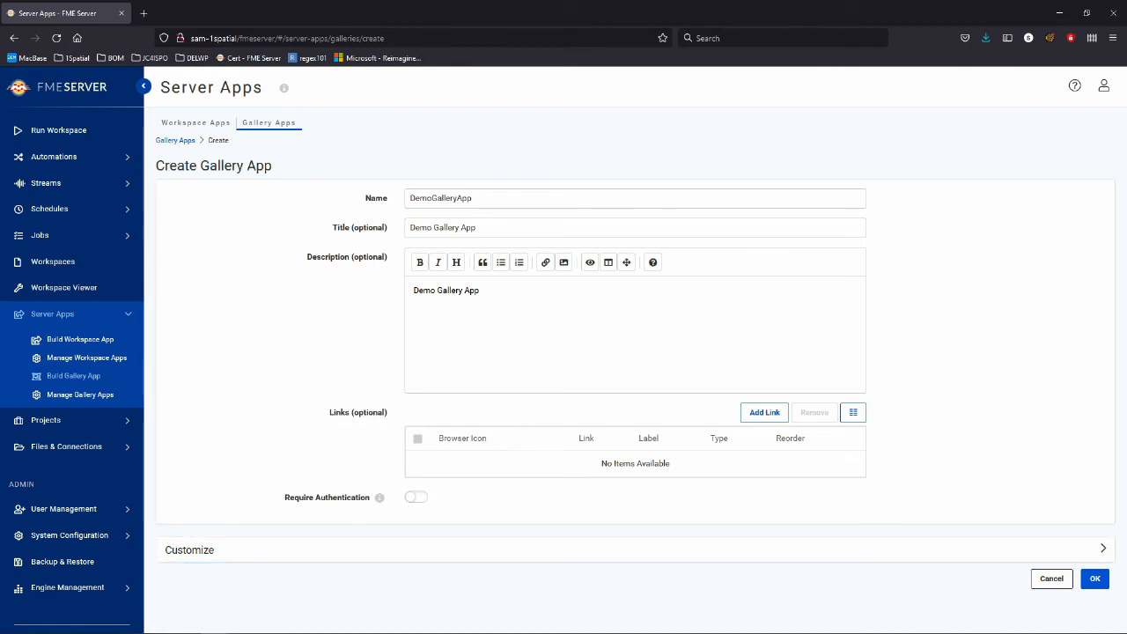
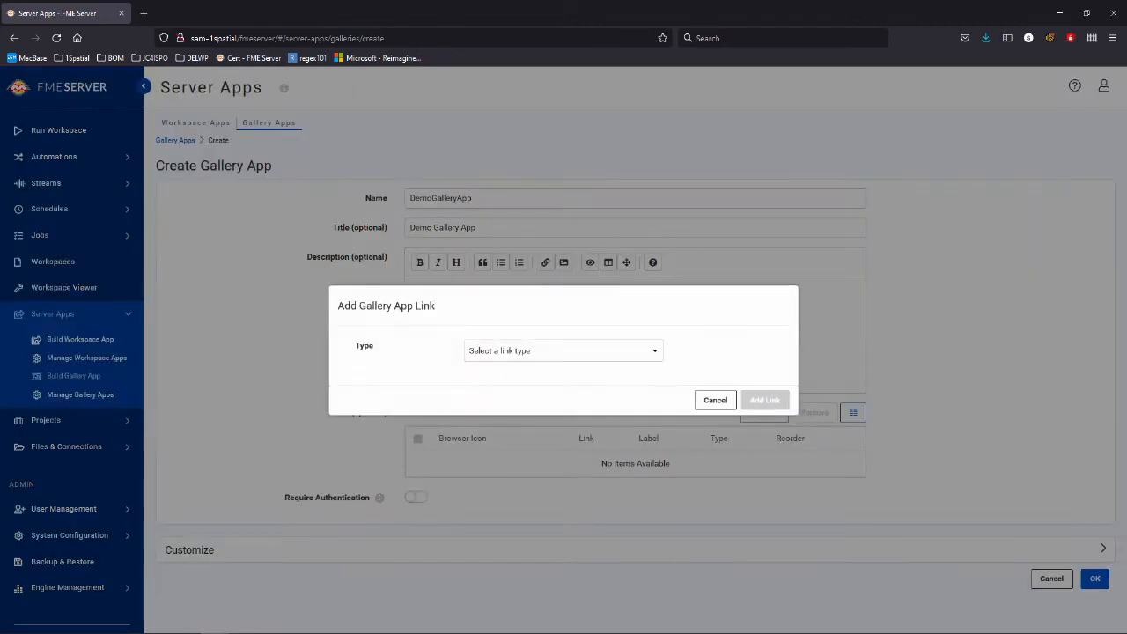
# Start a new Workspace App link that points to the ContinentDemo app.
pyautogui.click(764, 412)
pyautogui.click(563, 350)
pyautogui.click(528, 372)
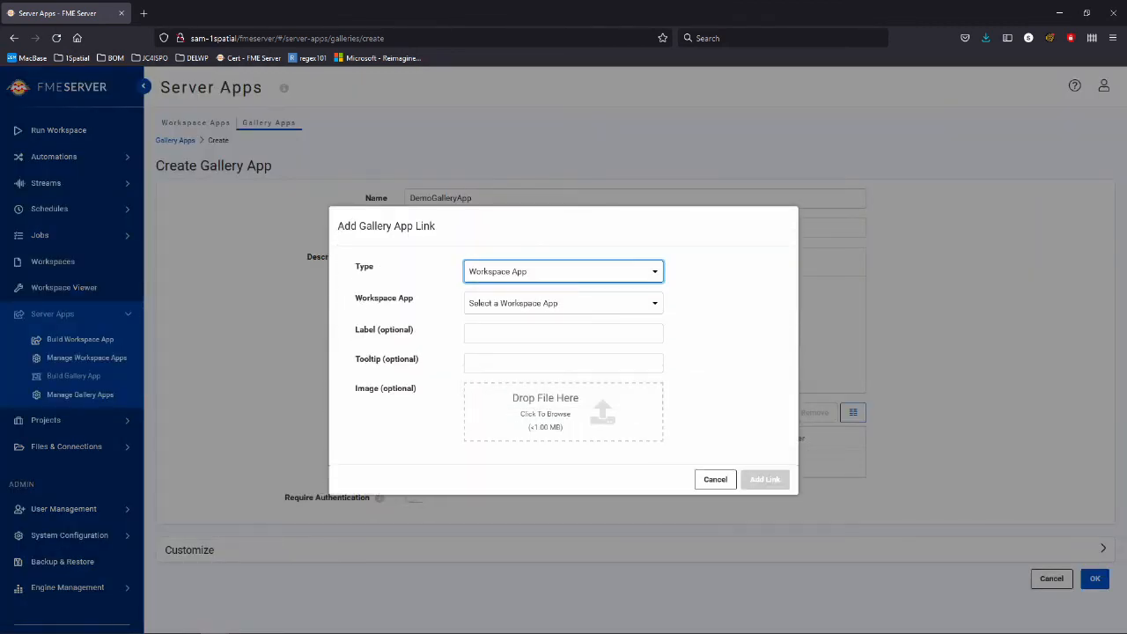
pyautogui.click(564, 302)
pyautogui.click(528, 325)
pyautogui.click(563, 333)
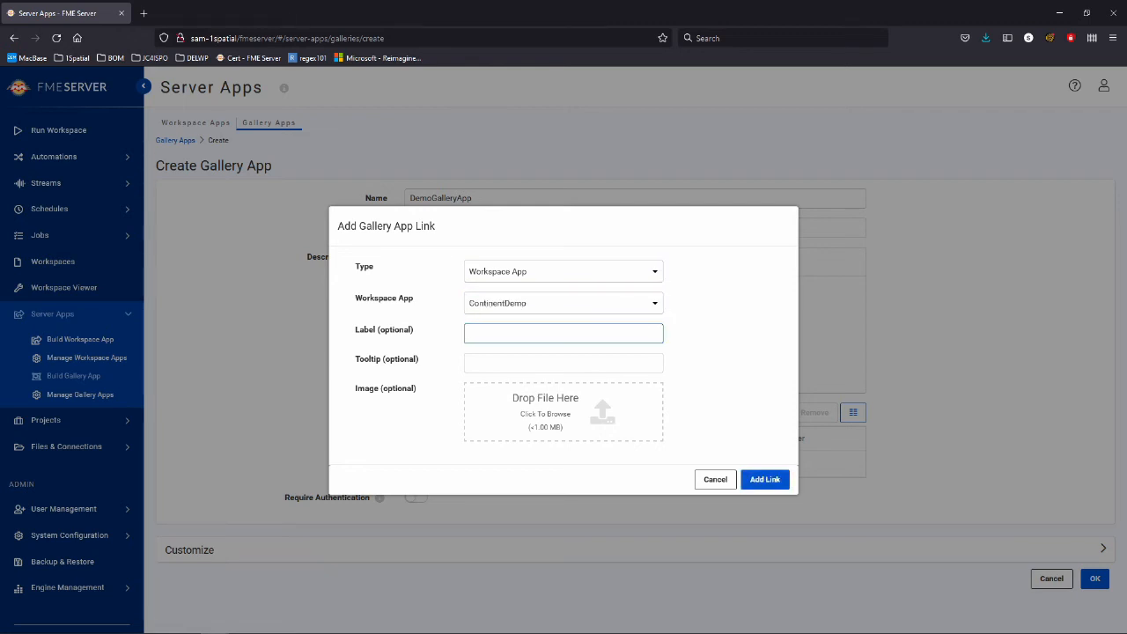
# Label the link 'Continent Selector', add tooltip 'Select continents from a shapefile' and a globe image, then add it.
pyautogui.write('Continent Selector')
pyautogui.press('Tab')
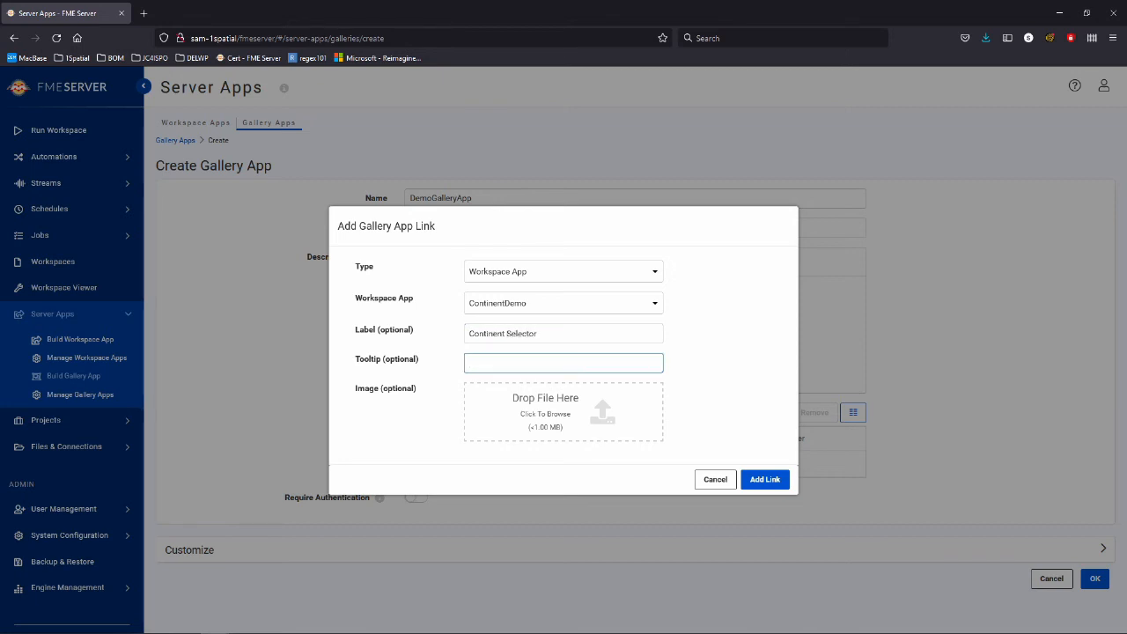
pyautogui.write('Select continents from a shapefile')
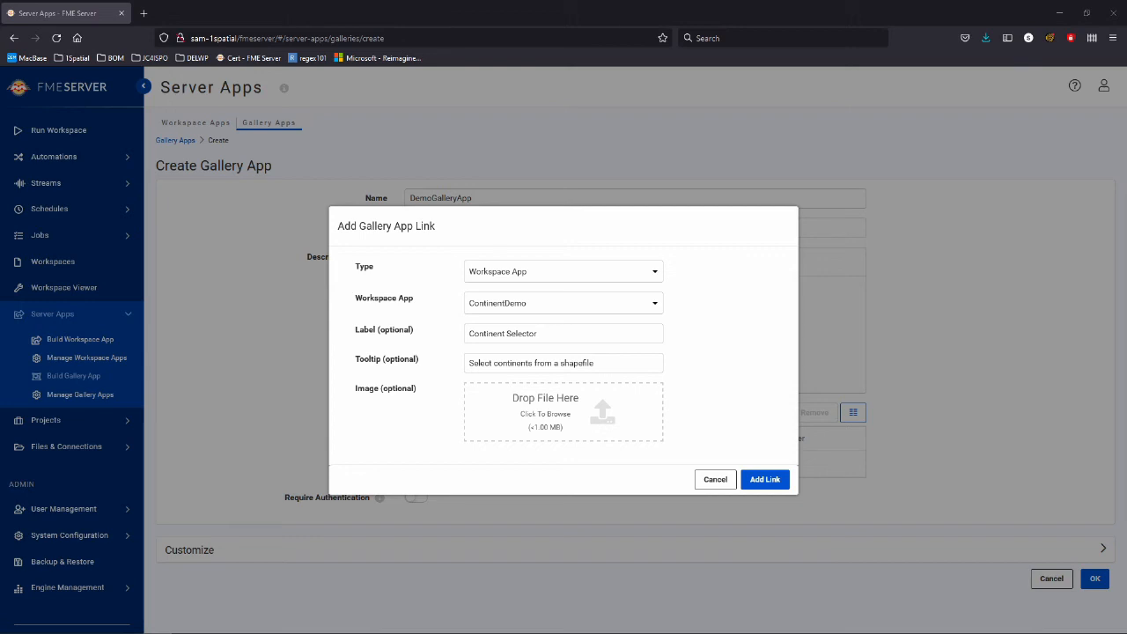
pyautogui.moveTo(493, 528); pyautogui.dragTo(551, 429)
pyautogui.click(765, 471)
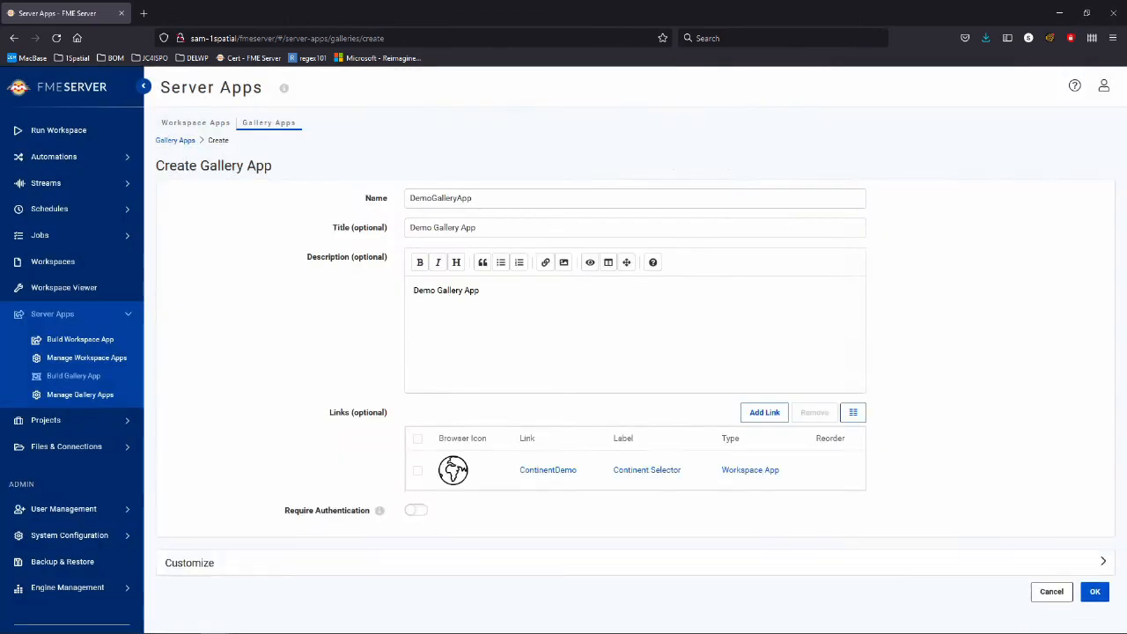
pyautogui.click(764, 412)
pyautogui.click(563, 350)
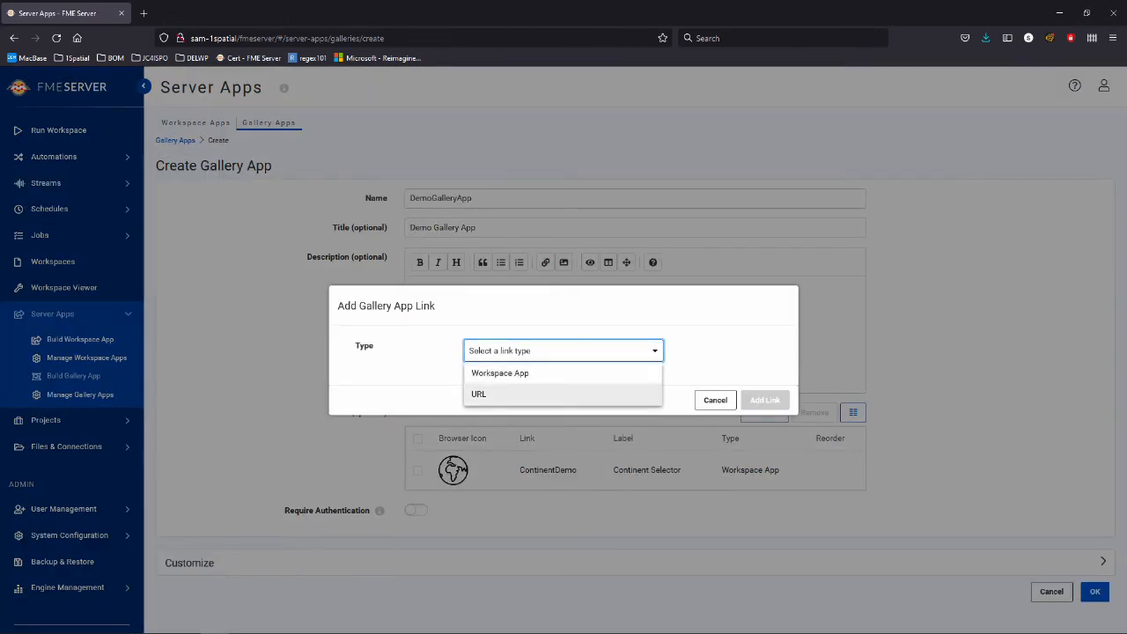
pyautogui.click(528, 394)
pyautogui.click(563, 303)
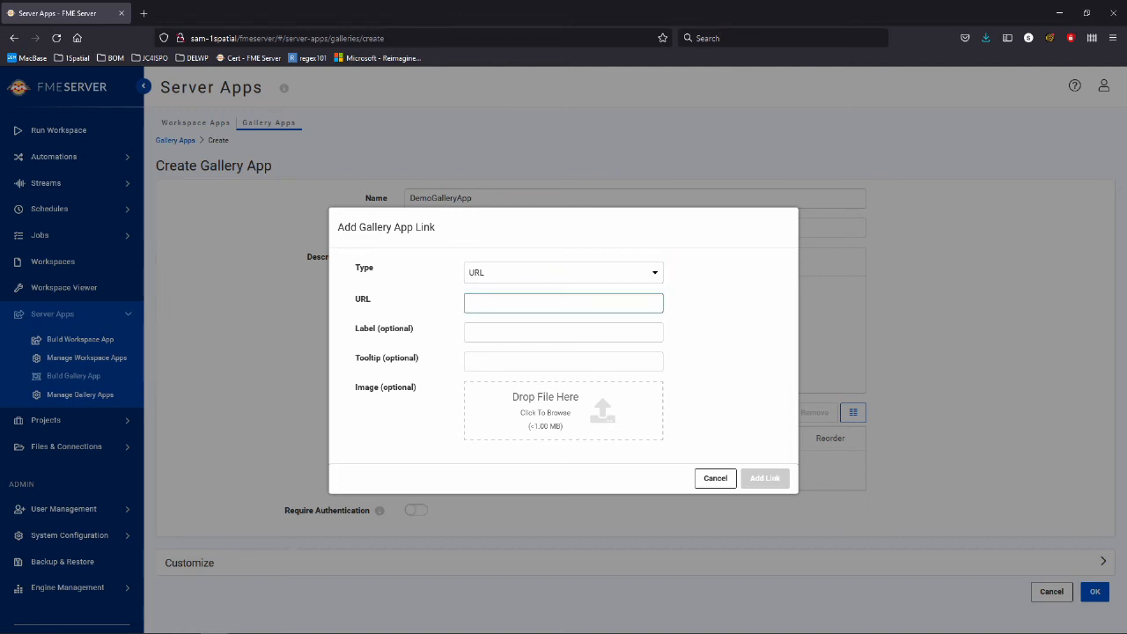
pyautogui.hotkey('alt', 'Tab')
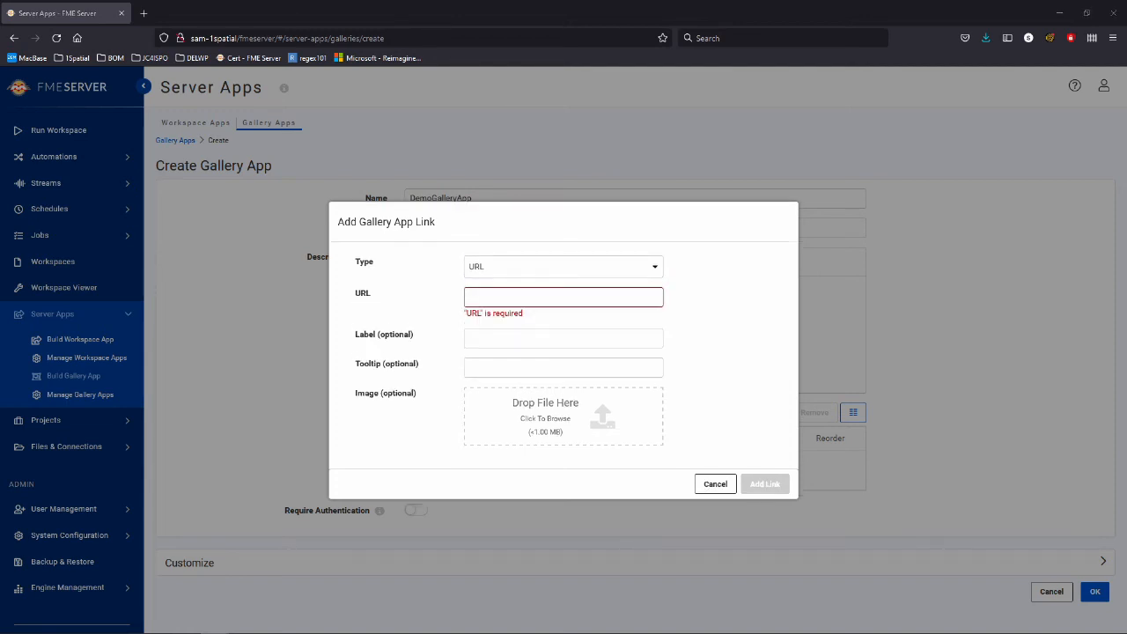
pyautogui.hotkey('alt', 'Tab')
pyautogui.write('https://1spatial.com/au/')
# Label it '1Spatial Aus' with tooltip 'All your FME needs in Aus right here!' and 1SpatialIcon.png, then add it.
pyautogui.press('Tab')
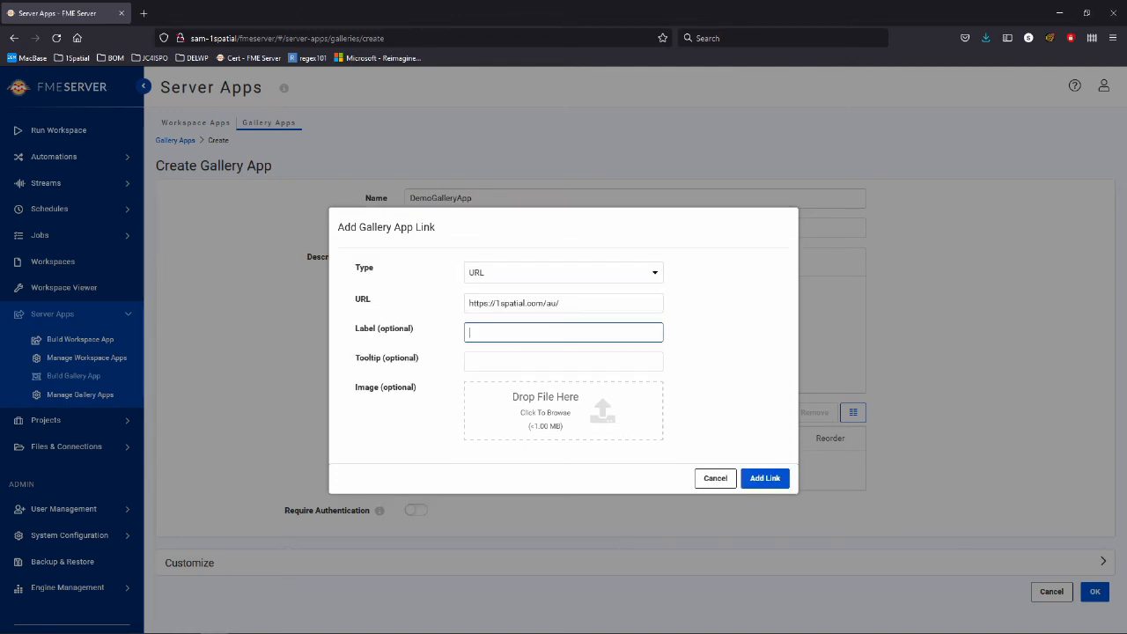
pyautogui.write('1Spatial Aus')
pyautogui.press('Tab')
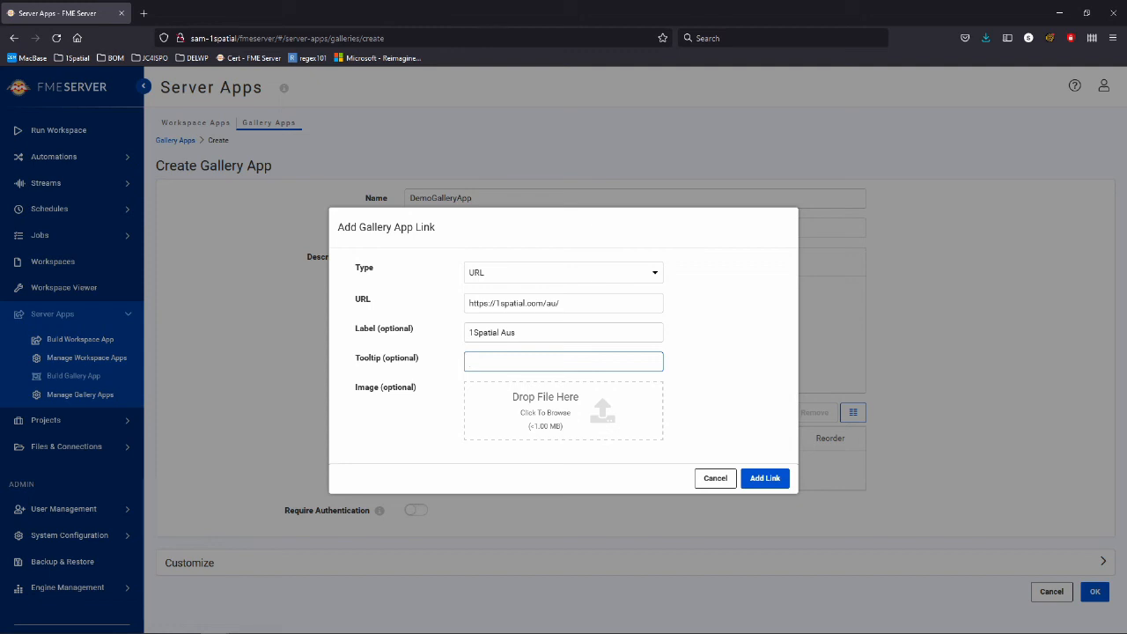
pyautogui.write('All your FME needs in Aus right here!')
pyautogui.hotkey('alt', 'Tab')
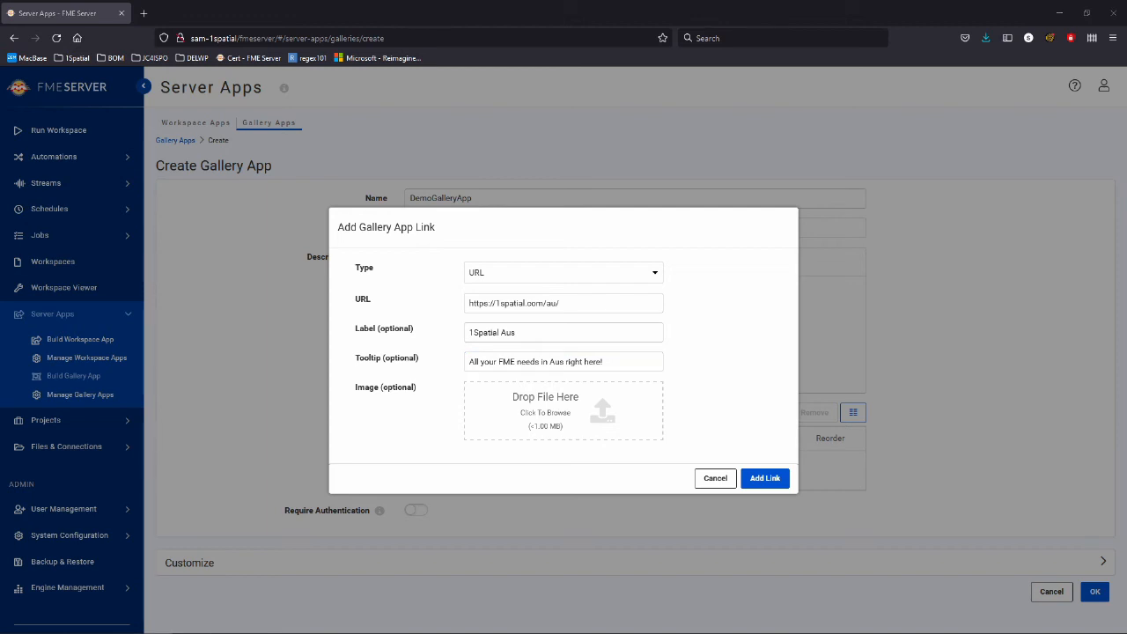
pyautogui.moveTo(538, 364); pyautogui.dragTo(593, 394)
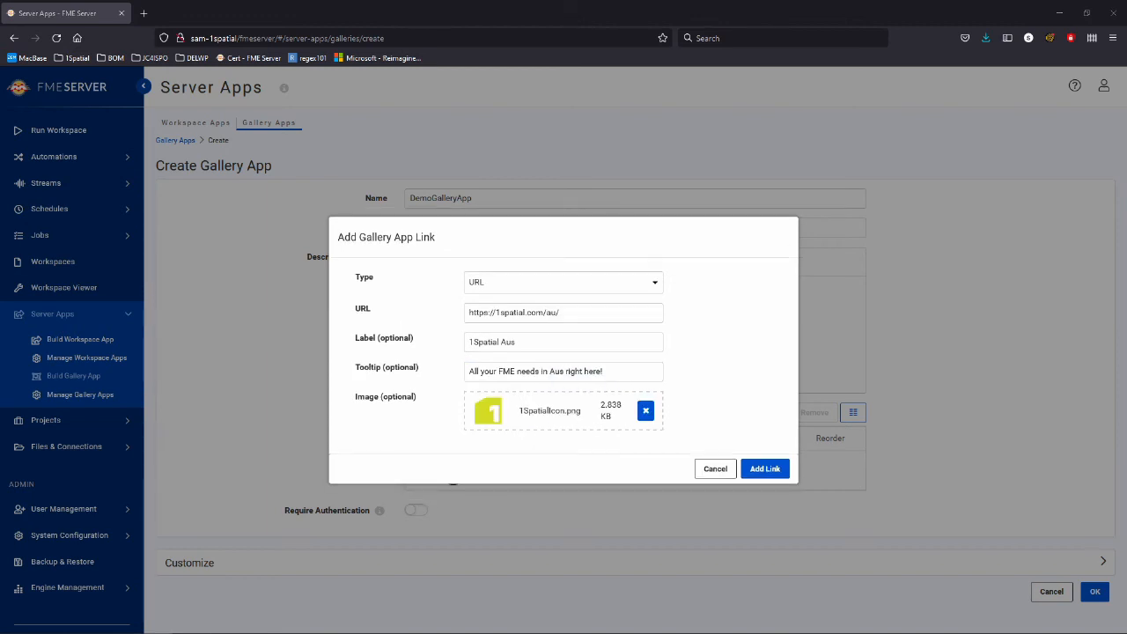
pyautogui.click(764, 468)
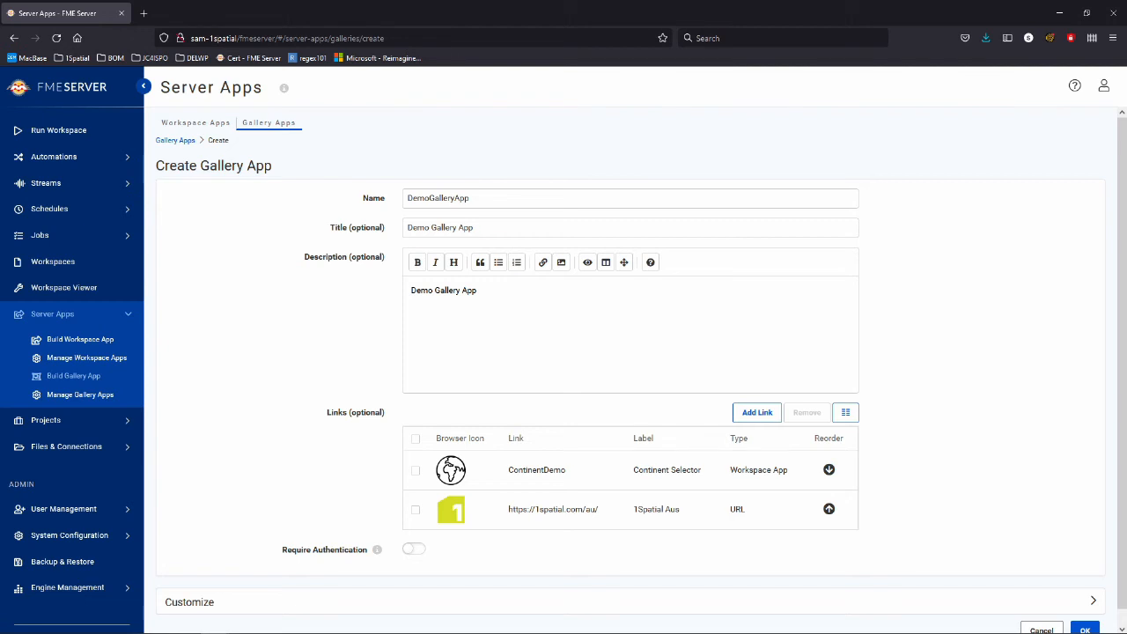
# Move the 1Spatial Aus link up so it comes before Continent Selector.
pyautogui.scroll(-1, 828, 493)
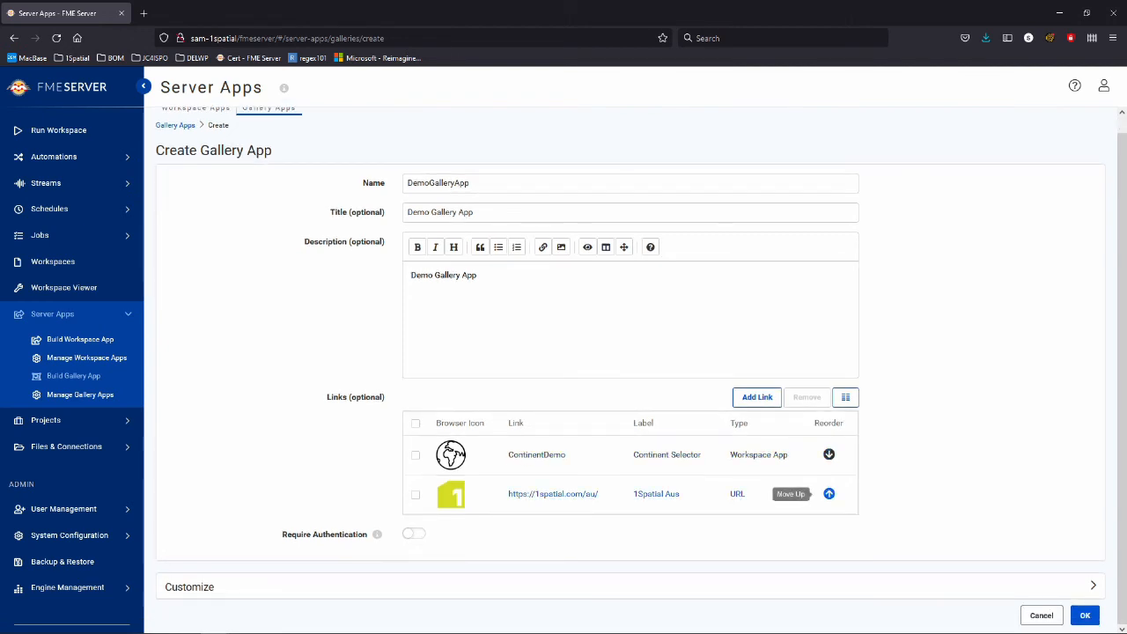
pyautogui.click(829, 493)
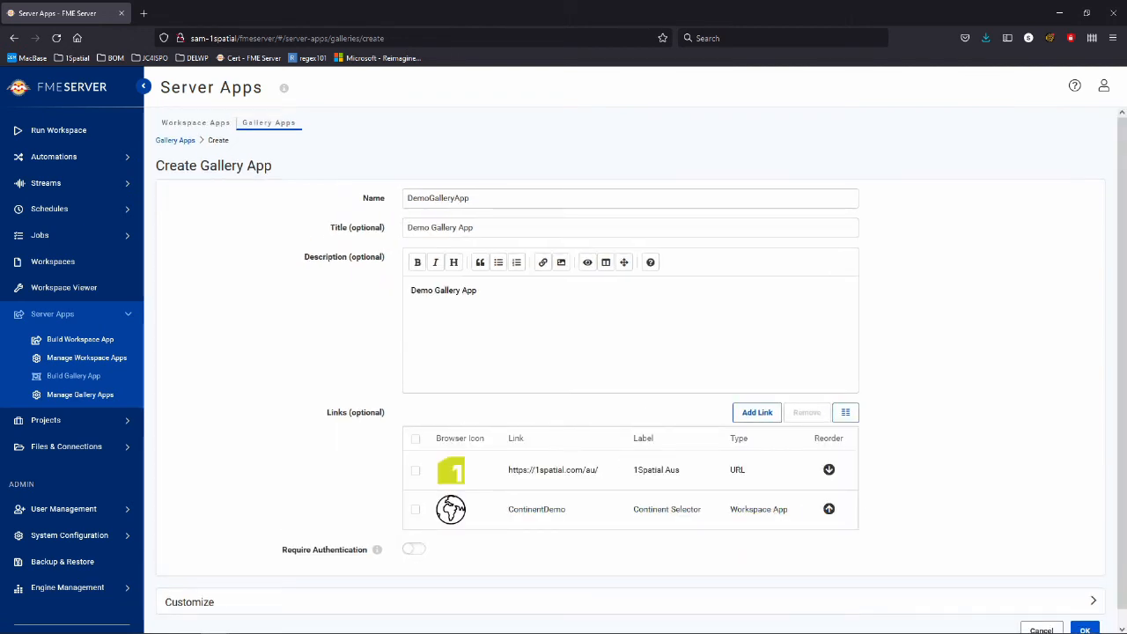
pyautogui.scroll(-1, 828, 469)
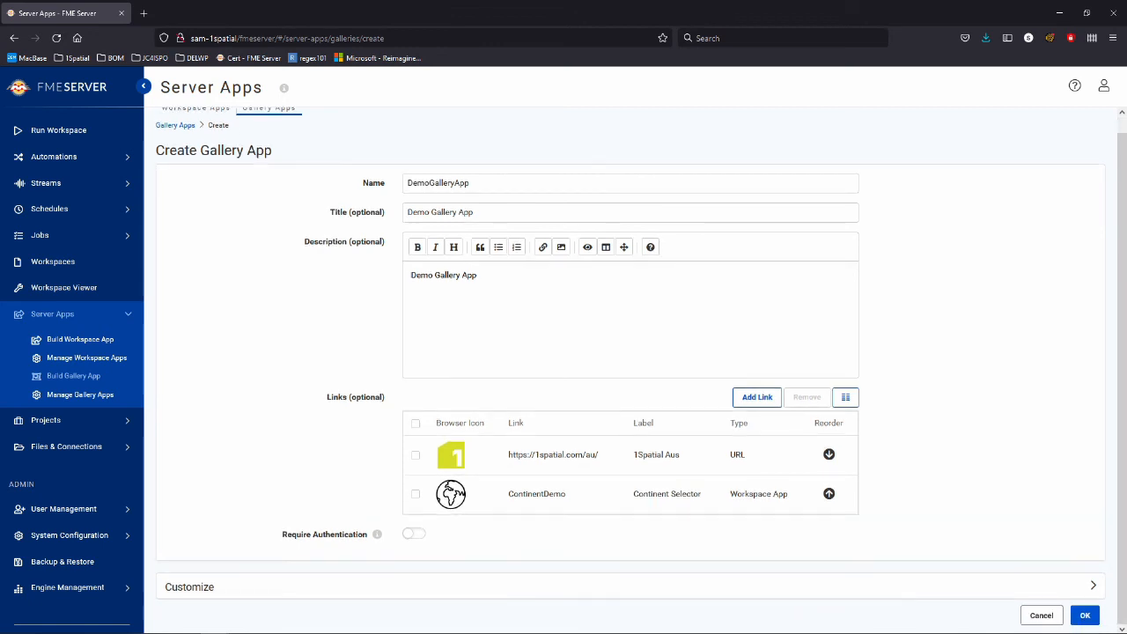
# Create DemoGalleryApp, then copy its public URL and load it in a new tab.
pyautogui.click(1085, 615)
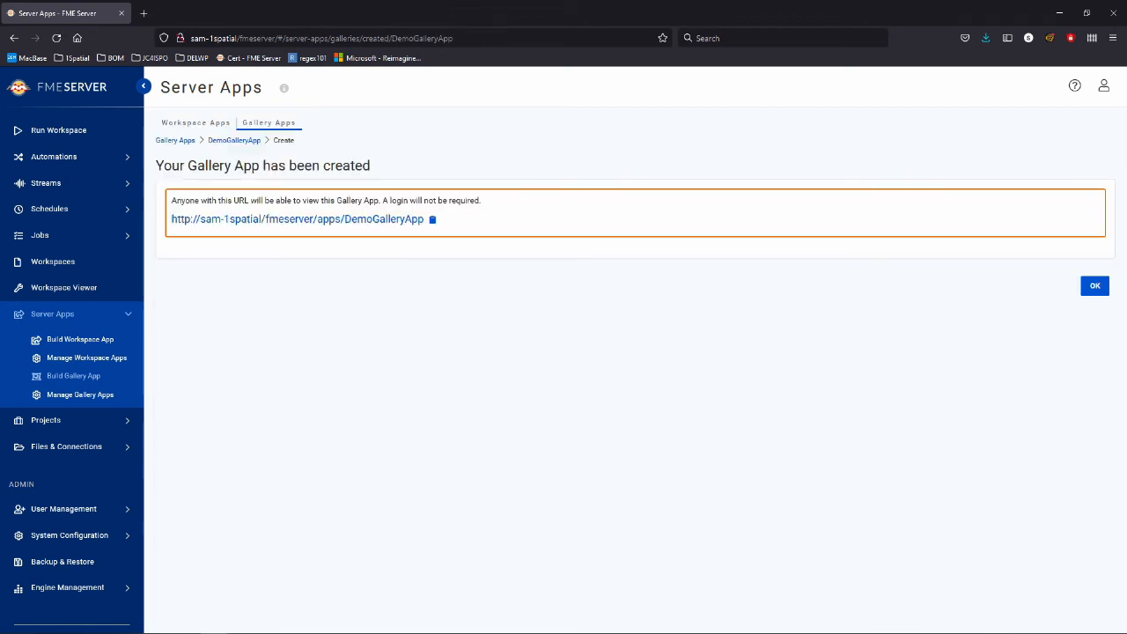
pyautogui.click(432, 220)
pyautogui.click(144, 13)
pyautogui.write('http://sam-1spatial/fmeserver/apps/DemoGalleryApp')
pyautogui.press('Return')
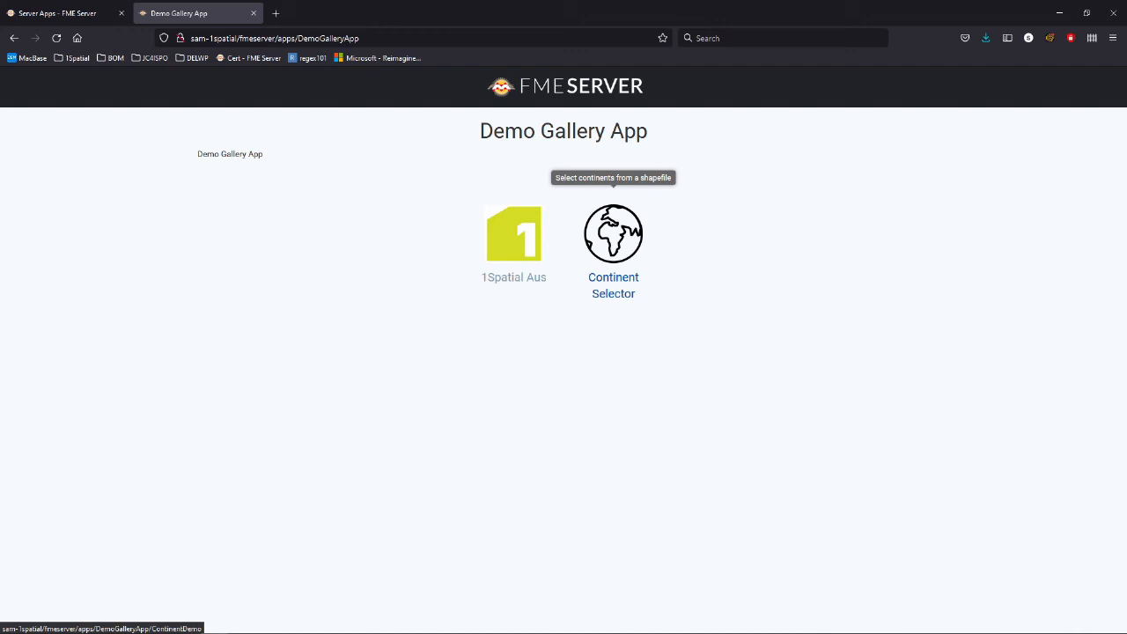
pyautogui.rightClick(617, 216)
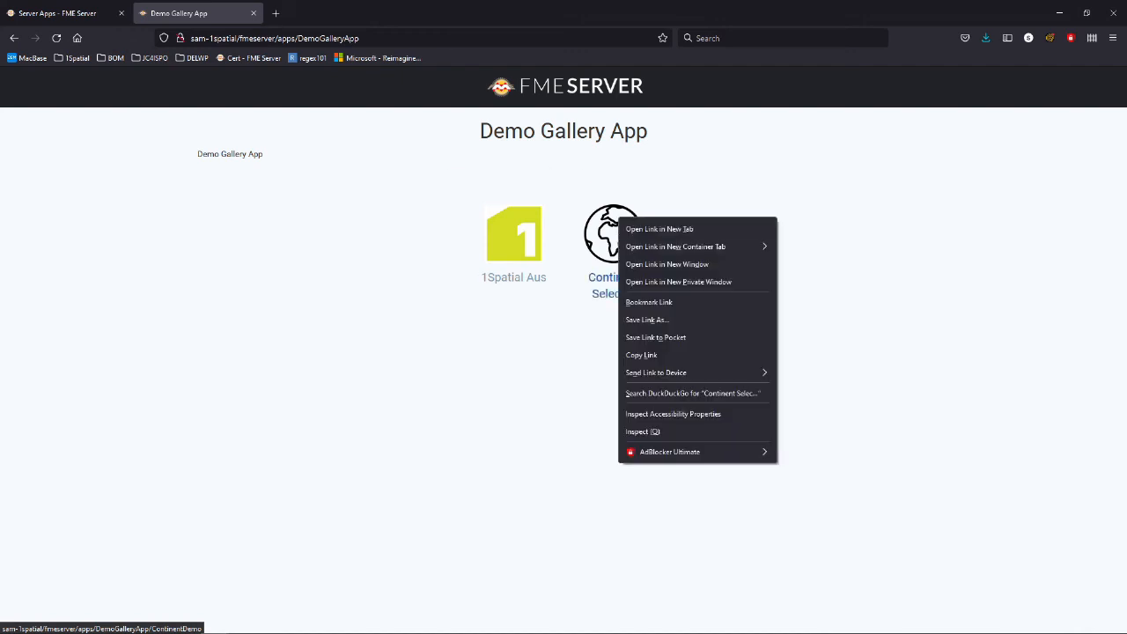
pyautogui.click(469, 216)
pyautogui.rightClick(487, 216)
pyautogui.click(527, 229)
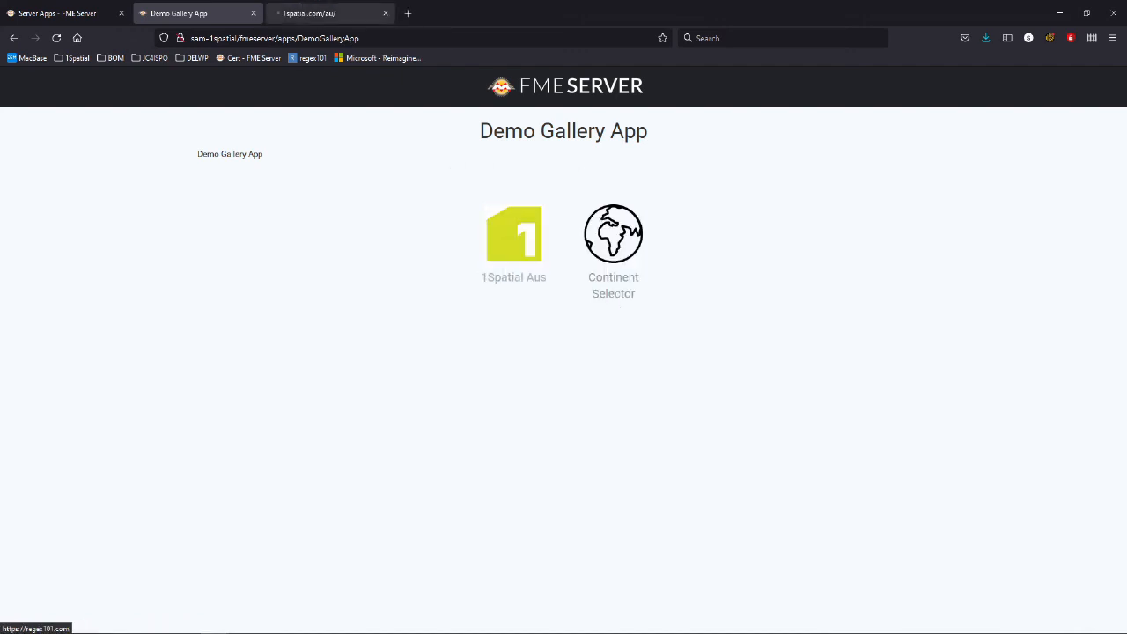
pyautogui.click(337, 13)
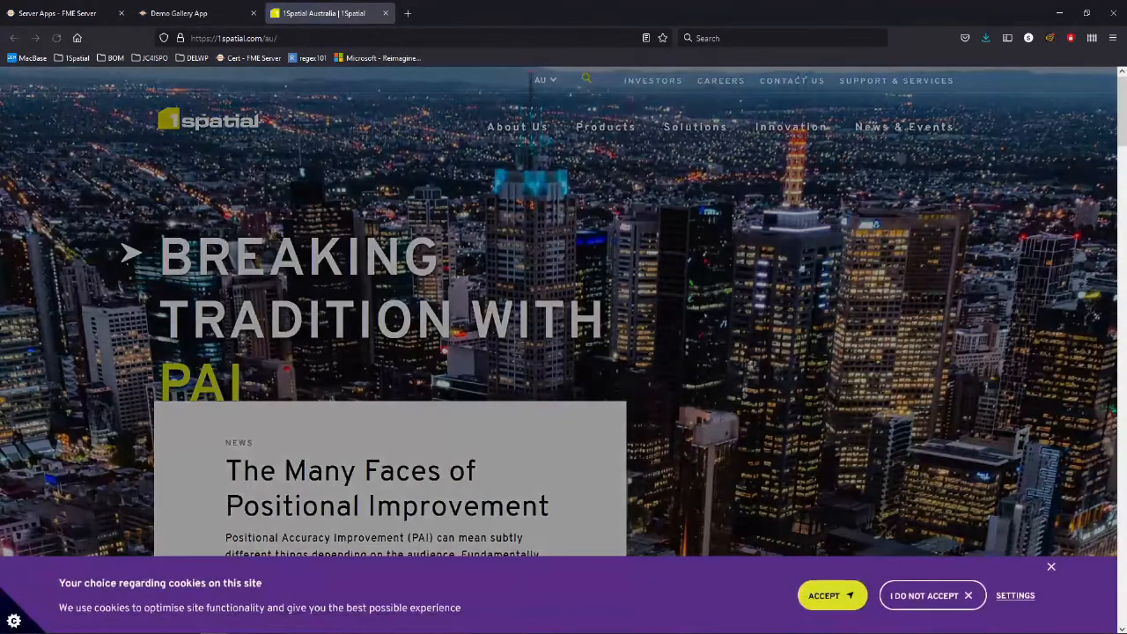
pyautogui.click(385, 13)
pyautogui.rightClick(590, 236)
pyautogui.click(638, 247)
pyautogui.click(330, 13)
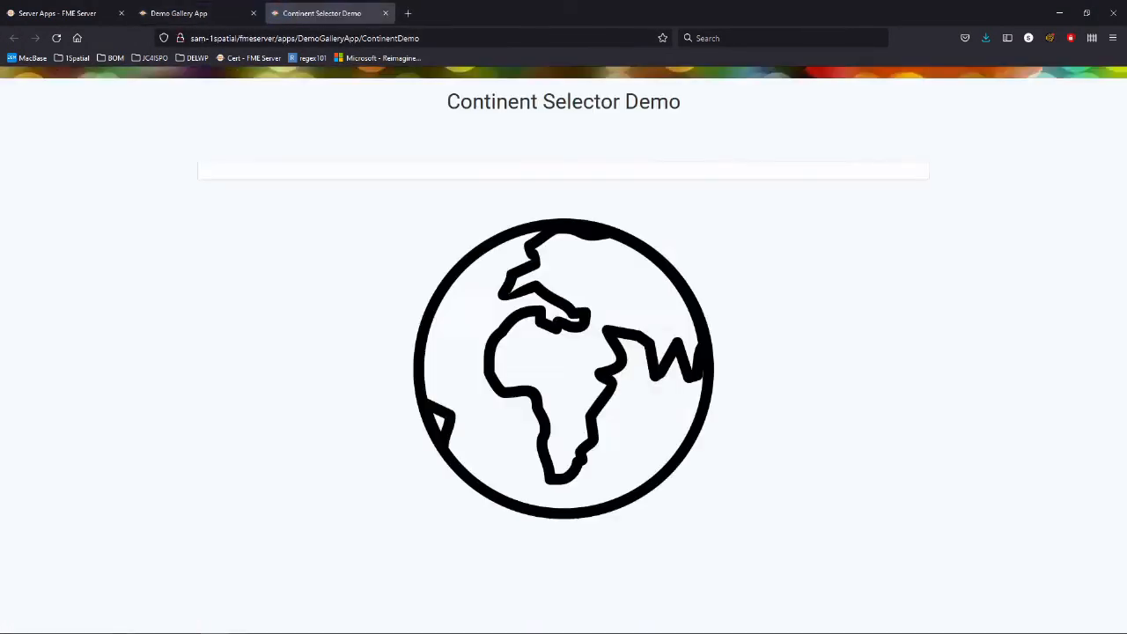
pyautogui.scroll(-4, 898, 502)
pyautogui.scroll(4, 898, 501)
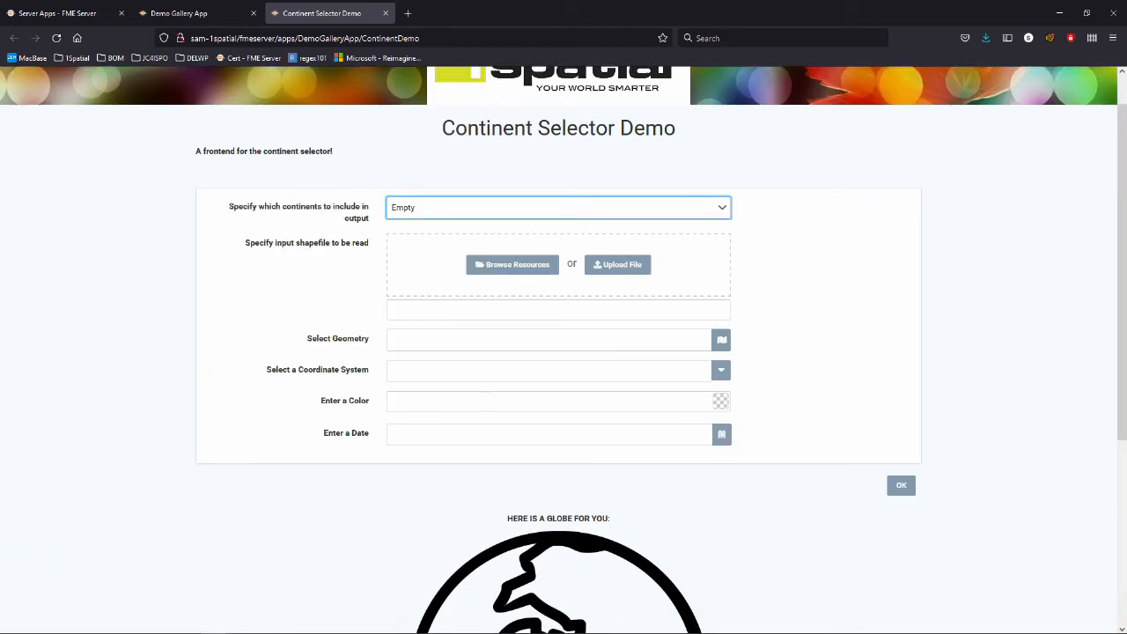
pyautogui.click(384, 13)
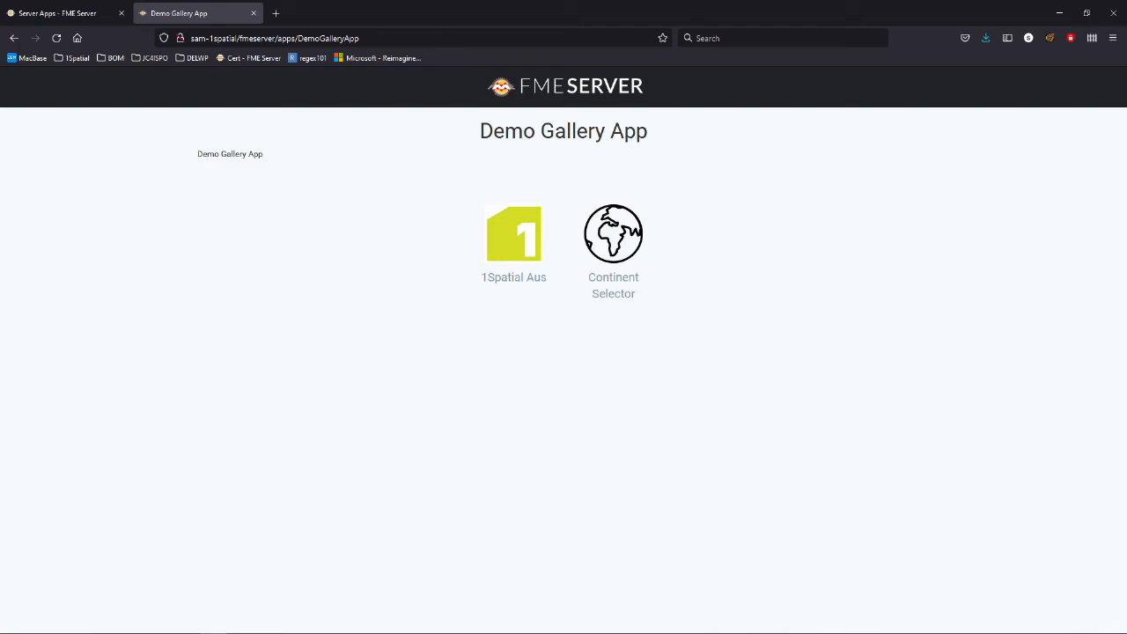
# Close the gallery app tab and open the REST API docs from Help Resources.
pyautogui.hotkey('ctrl', 'w')
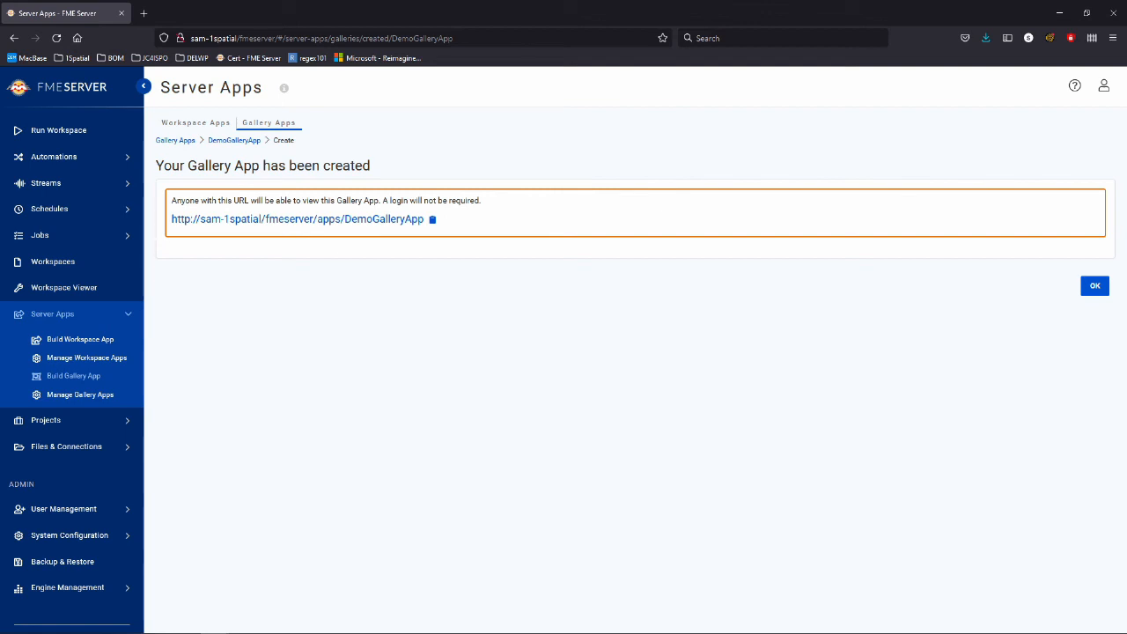
pyautogui.click(1075, 85)
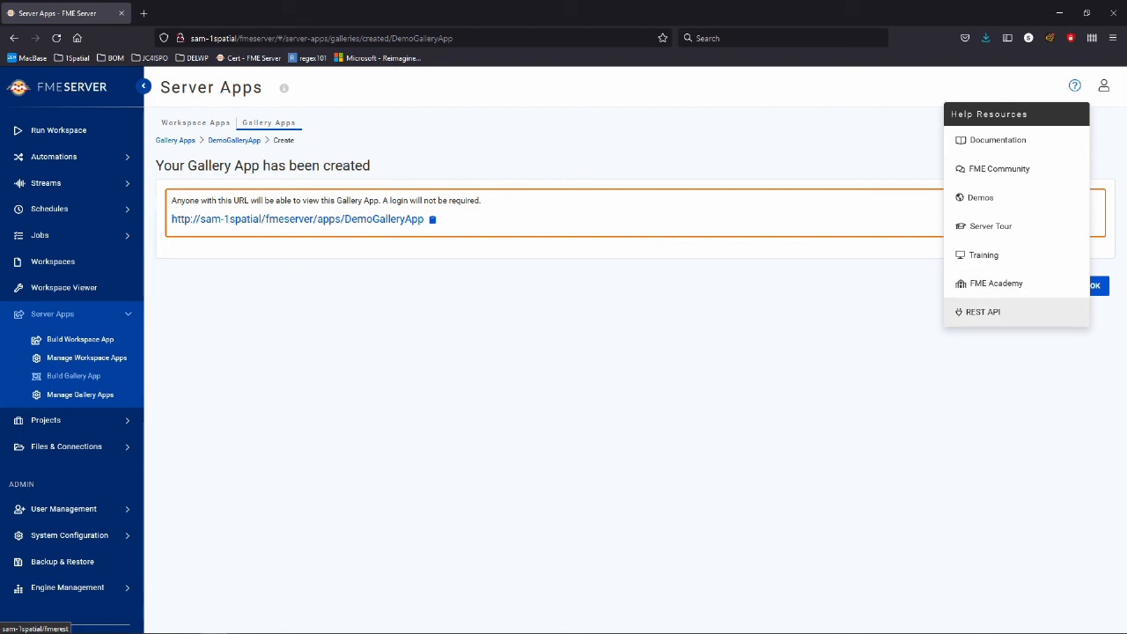
pyautogui.click(983, 311)
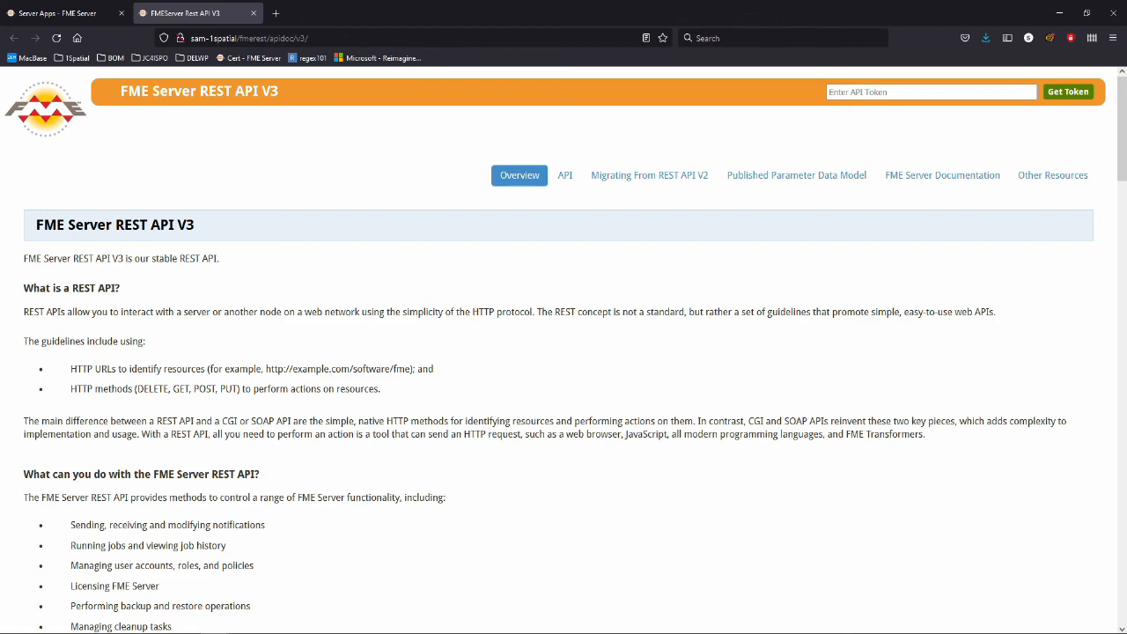
# Show the API manager list and briefly expand, then collapse, the automations operations.
pyautogui.click(564, 175)
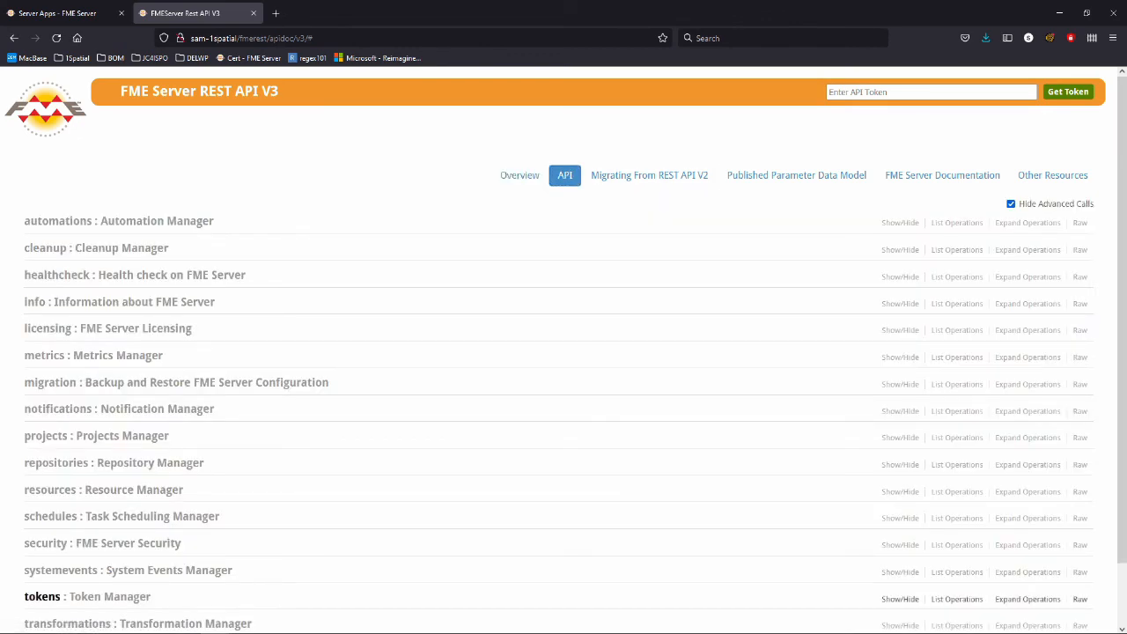
pyautogui.scroll(-2, 53, 423)
pyautogui.scroll(2, 52, 423)
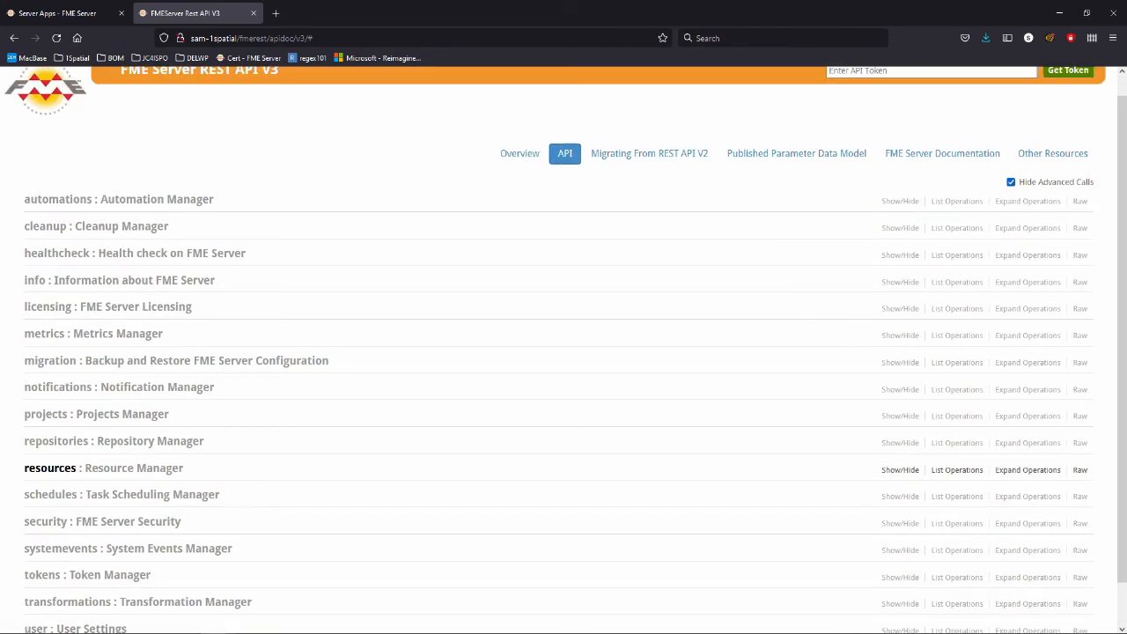
pyautogui.scroll(-1, 53, 370)
pyautogui.scroll(-1, 58, 370)
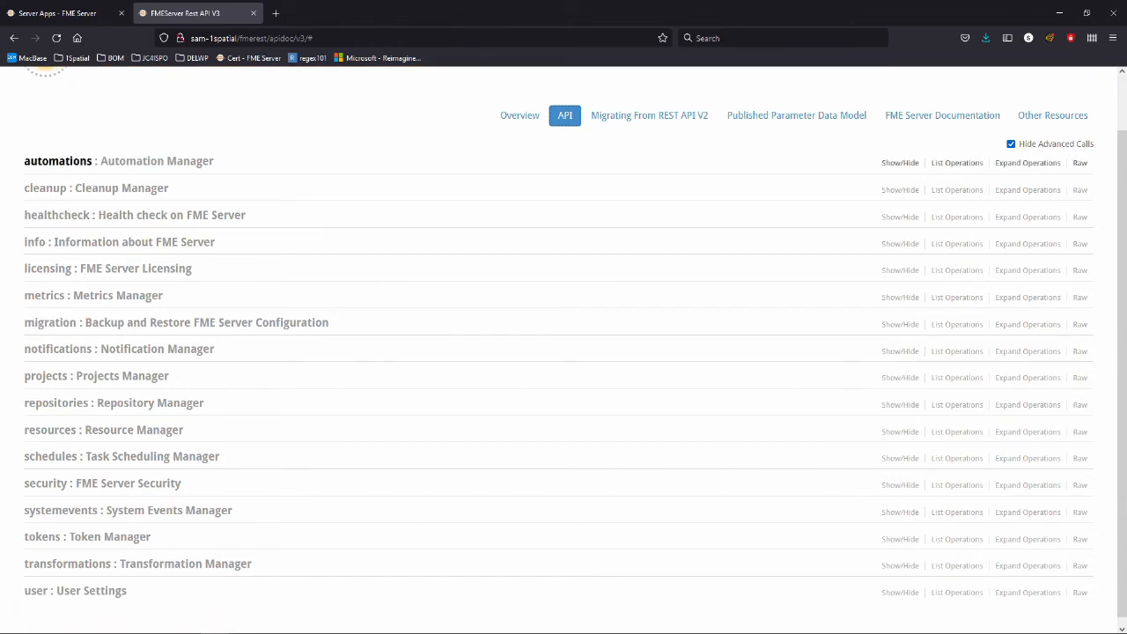
pyautogui.click(57, 161)
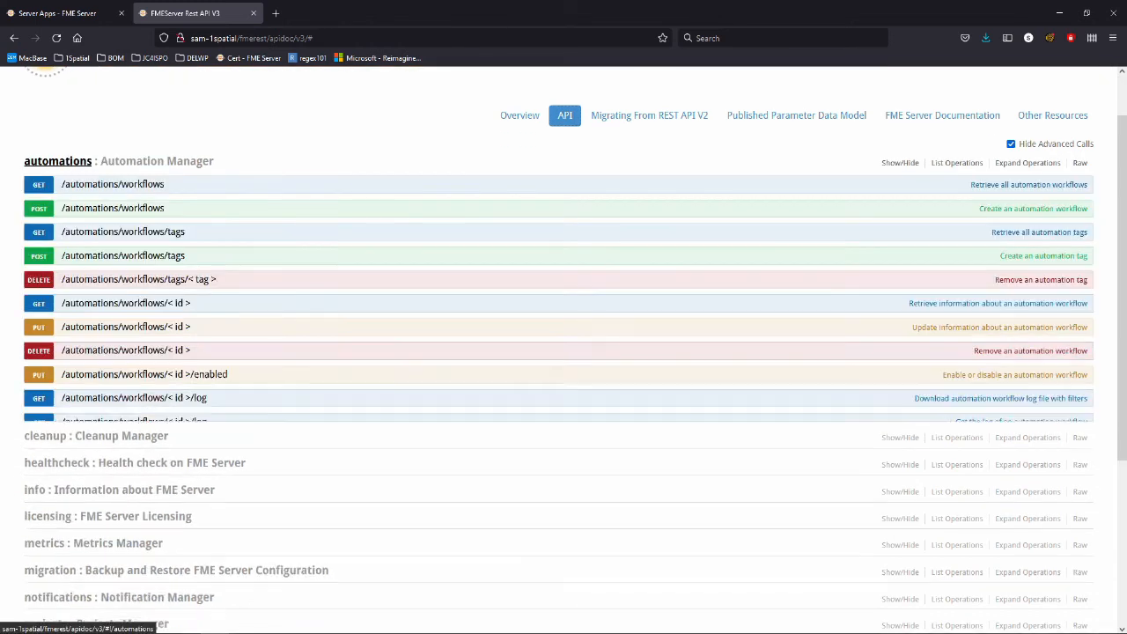
pyautogui.click(57, 161)
# Expand healthcheck and open the GET /healthcheck operation with its ready and textResponse parameters.
pyautogui.scroll(-1, 53, 260)
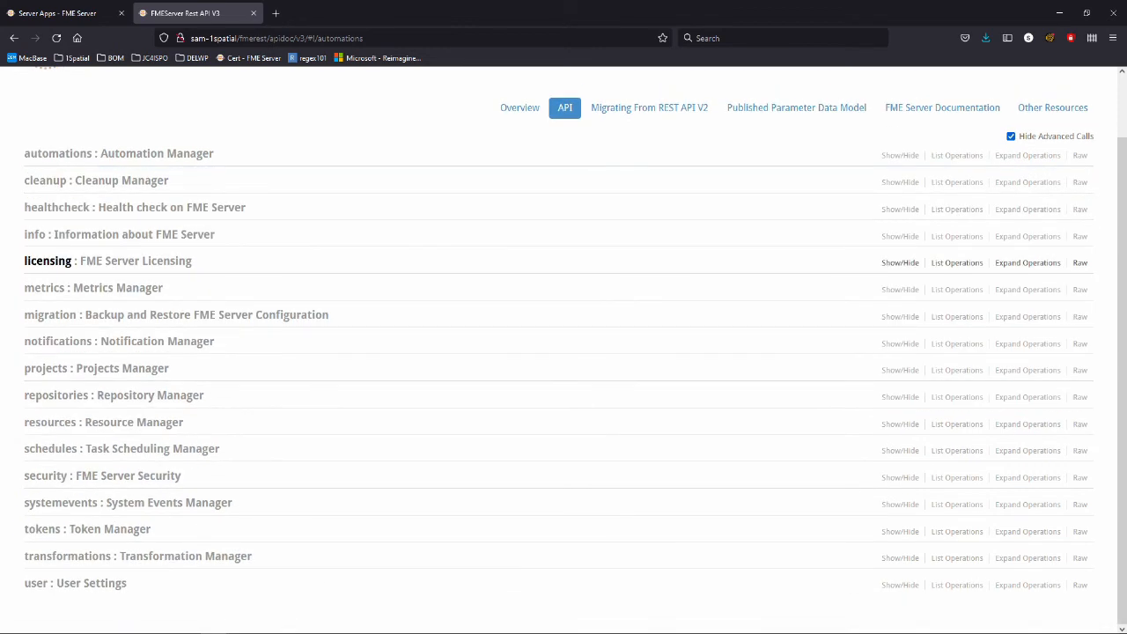
pyautogui.click(56, 207)
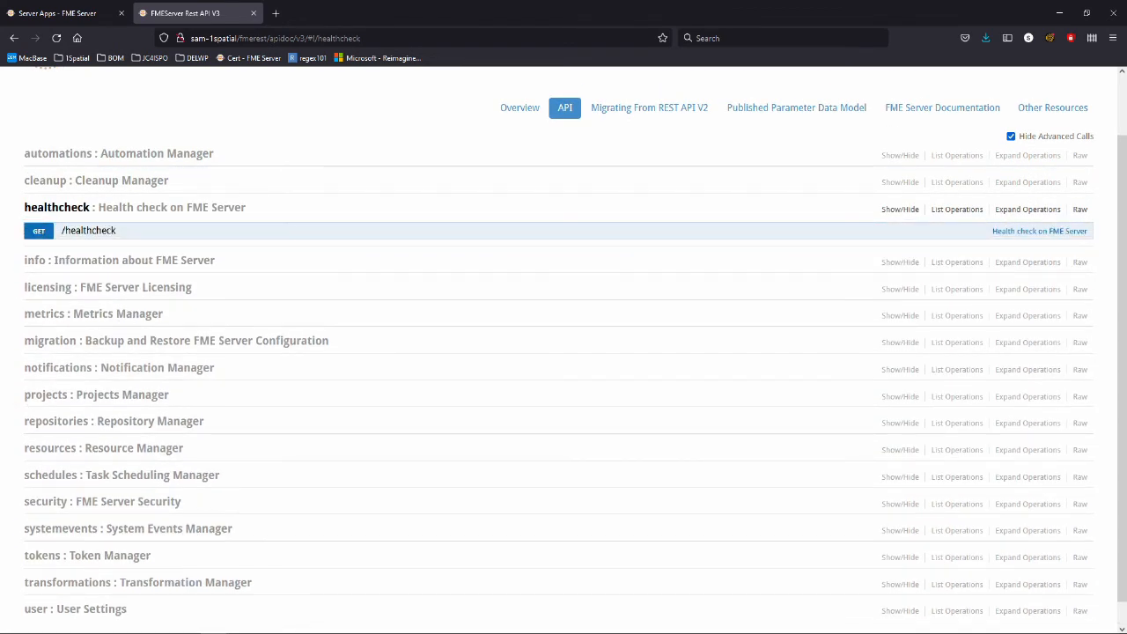
pyautogui.click(88, 230)
pyautogui.scroll(-1, 88, 264)
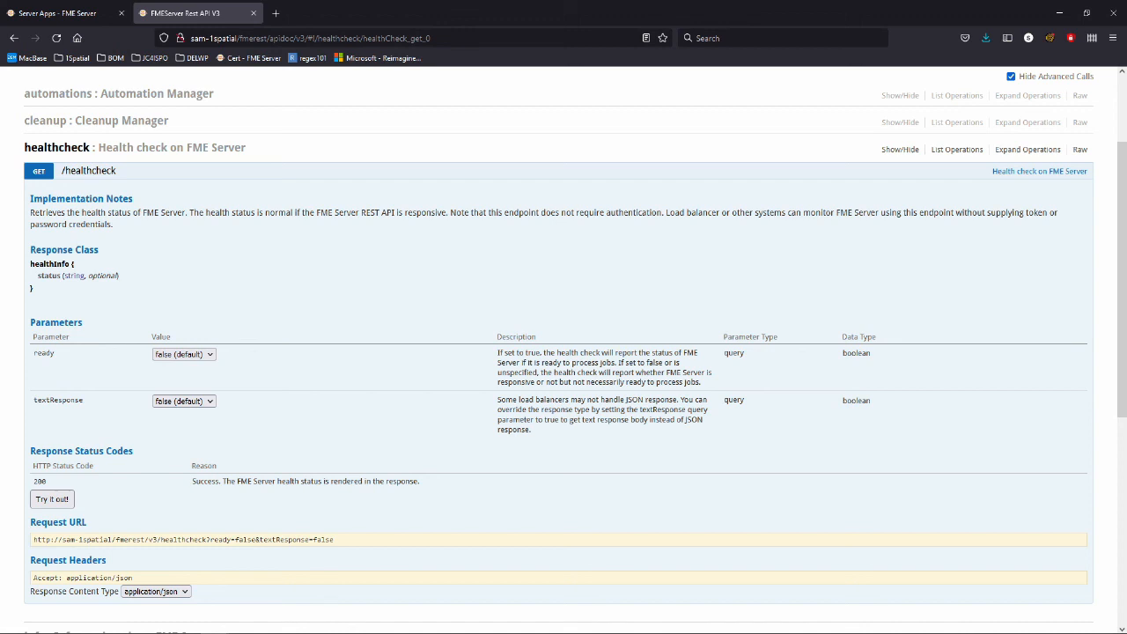
pyautogui.scroll(-1, 564, 352)
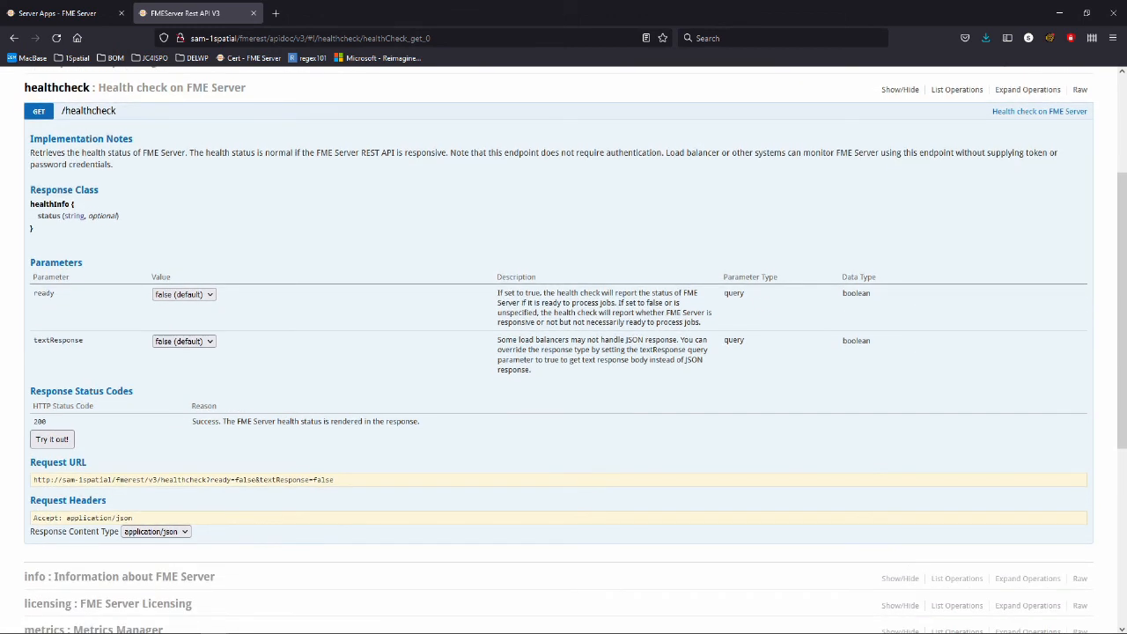
# Get a temporary API token by entering the username and password.
pyautogui.click(52, 438)
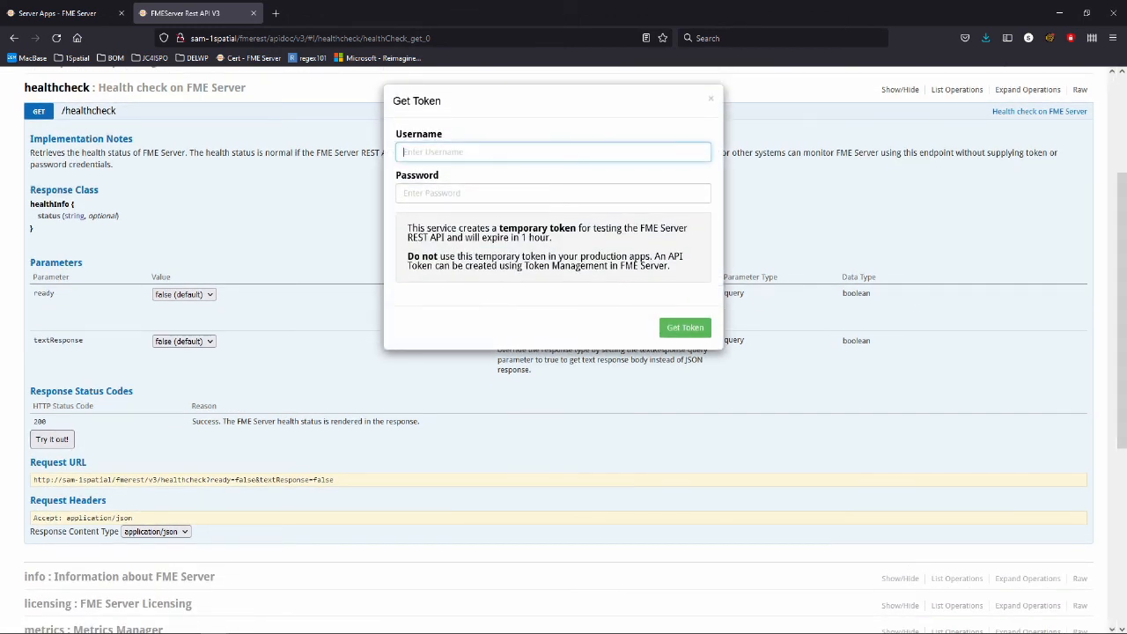
pyautogui.write('admin')
pyautogui.press('Tab')
pyautogui.write('admin*****')
pyautogui.press('Return')
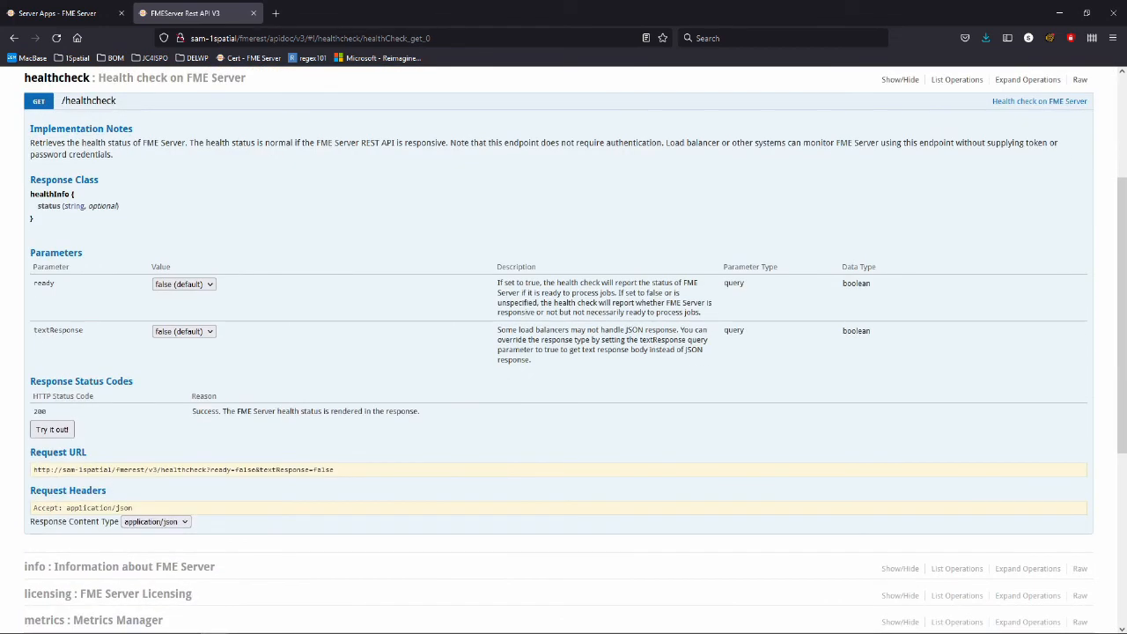
# Run the health check, which returns status ok with code 200, then collapse GET /healthcheck.
pyautogui.click(52, 430)
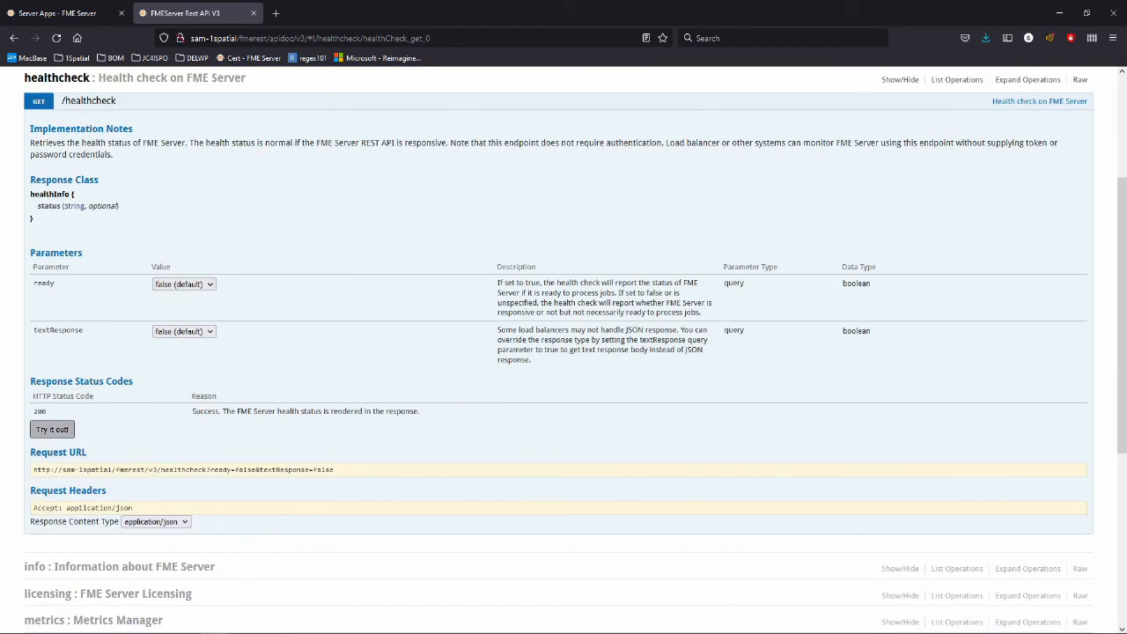
pyautogui.scroll(-1, 558, 349)
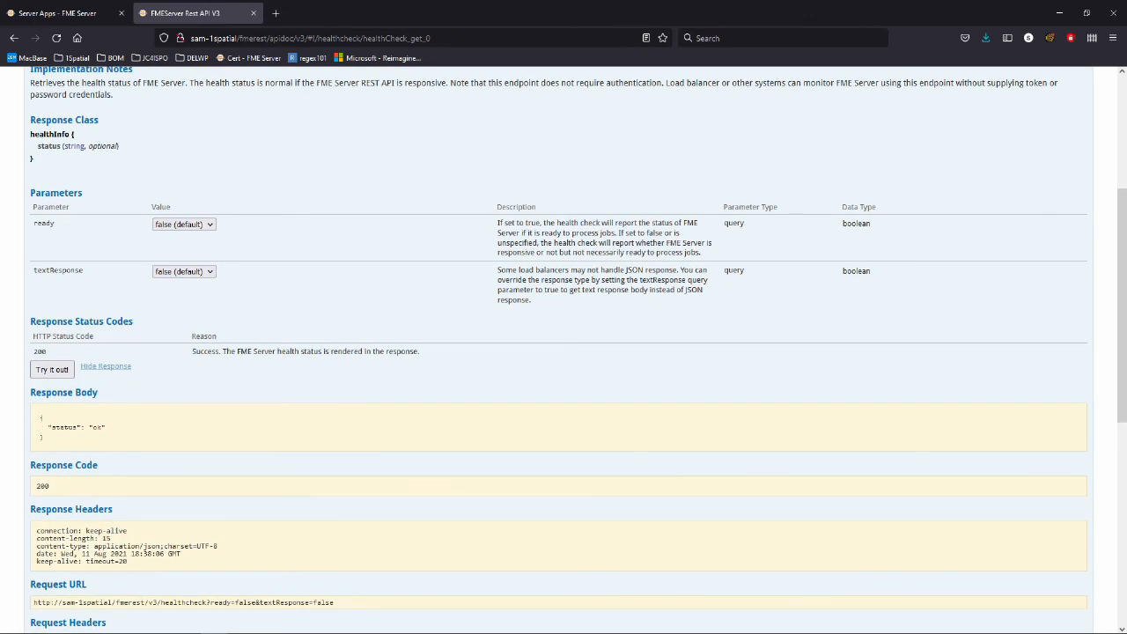
pyautogui.scroll(2, 564, 352)
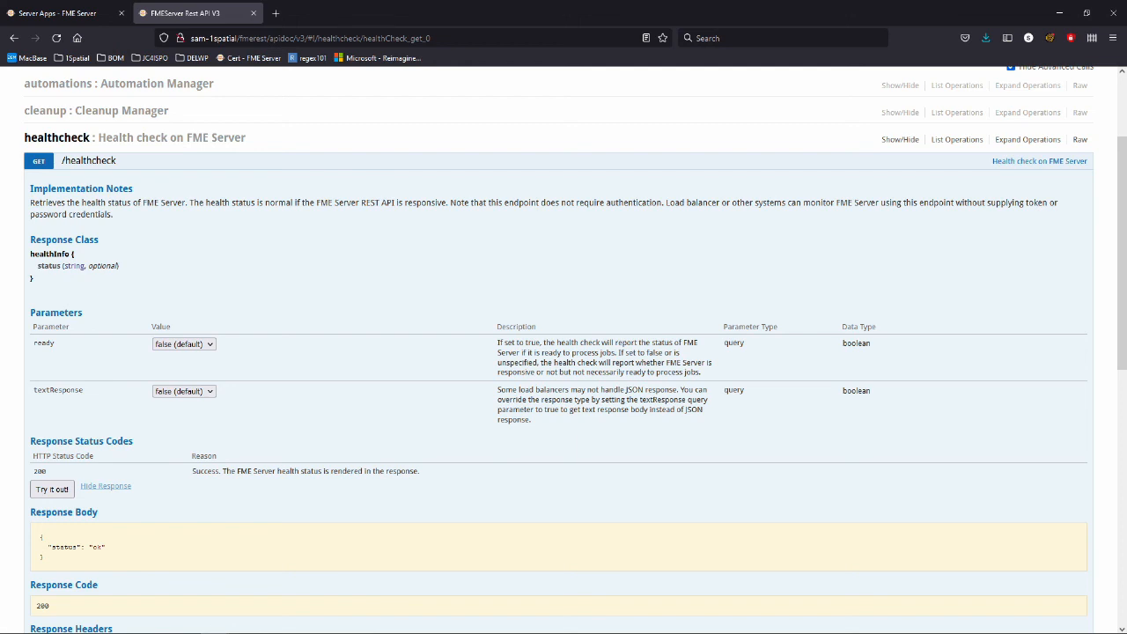
pyautogui.click(88, 161)
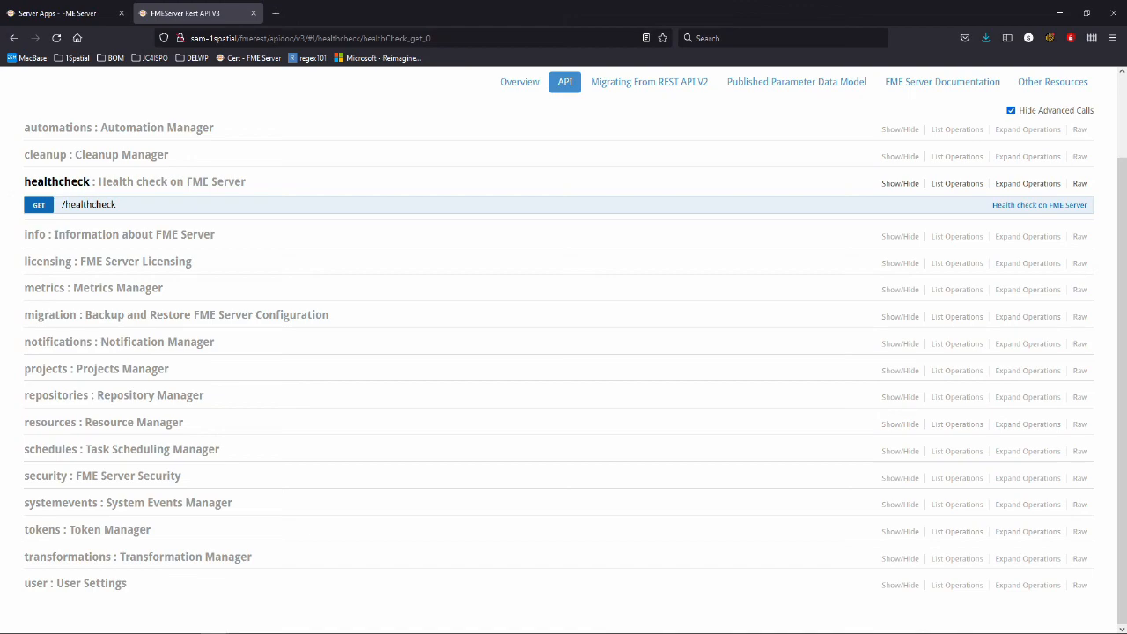
# Expand transformations and open the POST /transformations/submit operation details.
pyautogui.click(67, 556)
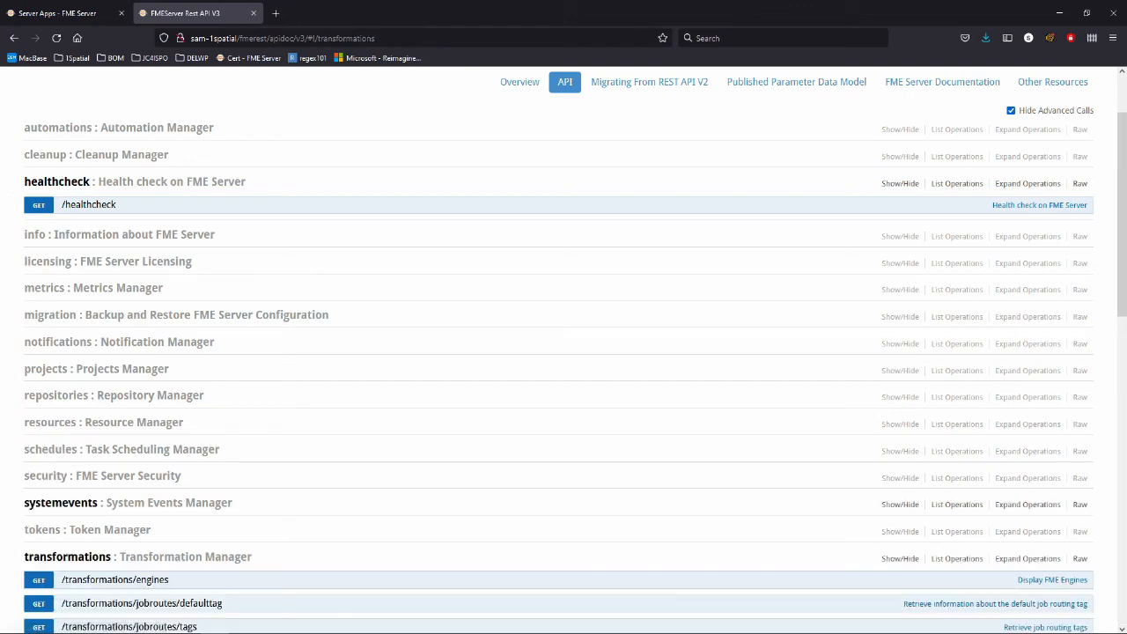
pyautogui.scroll(-10, 176, 506)
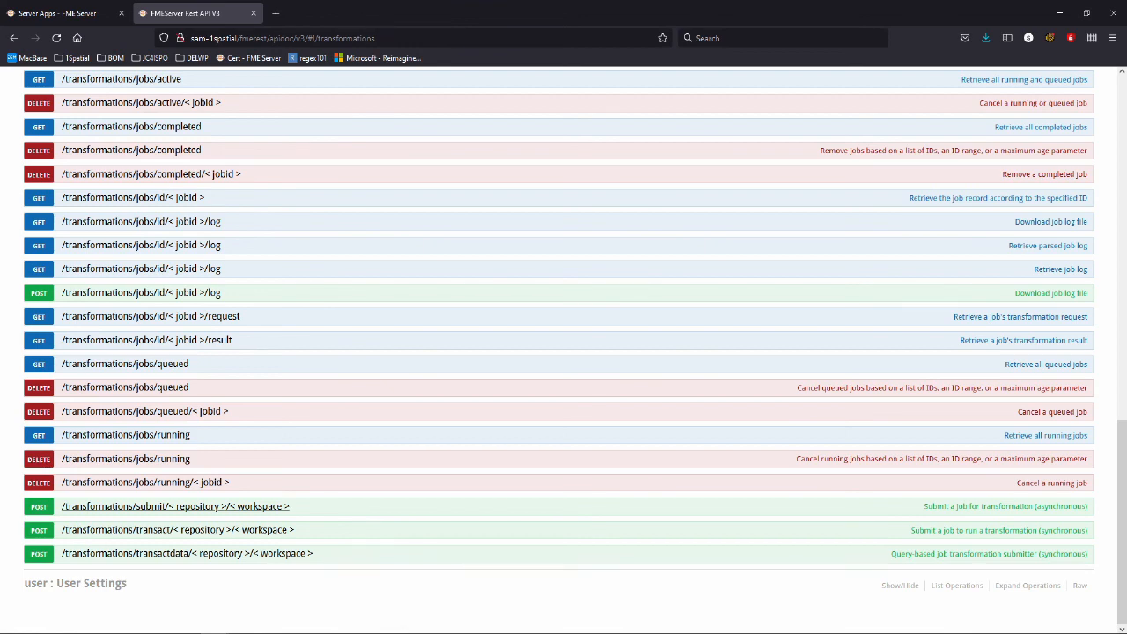
pyautogui.click(176, 506)
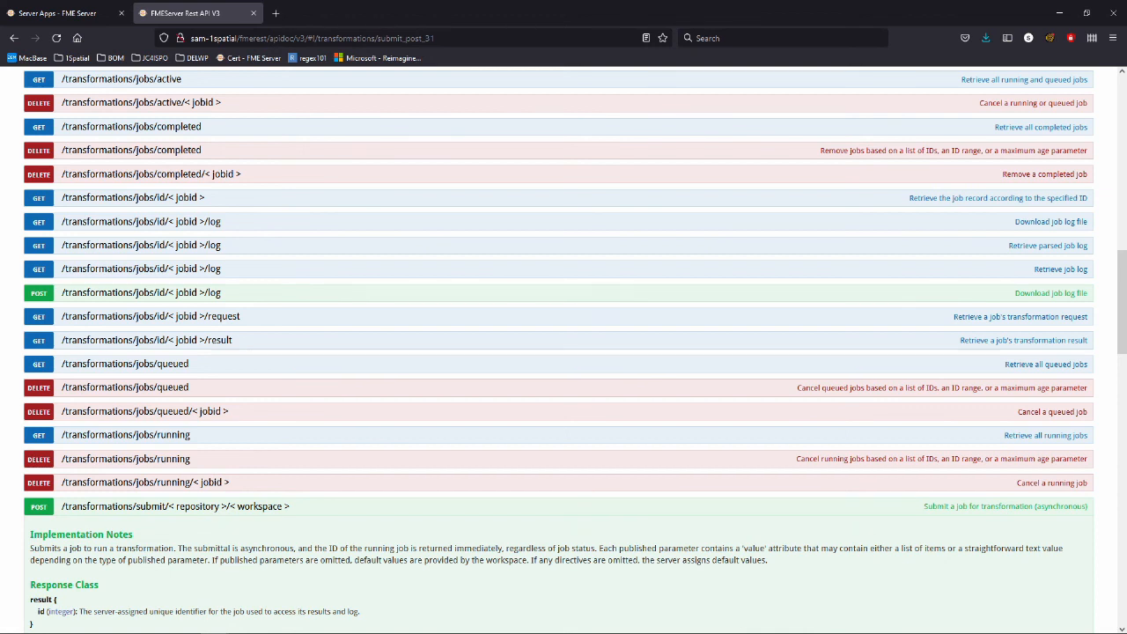
pyautogui.scroll(-3, 563, 352)
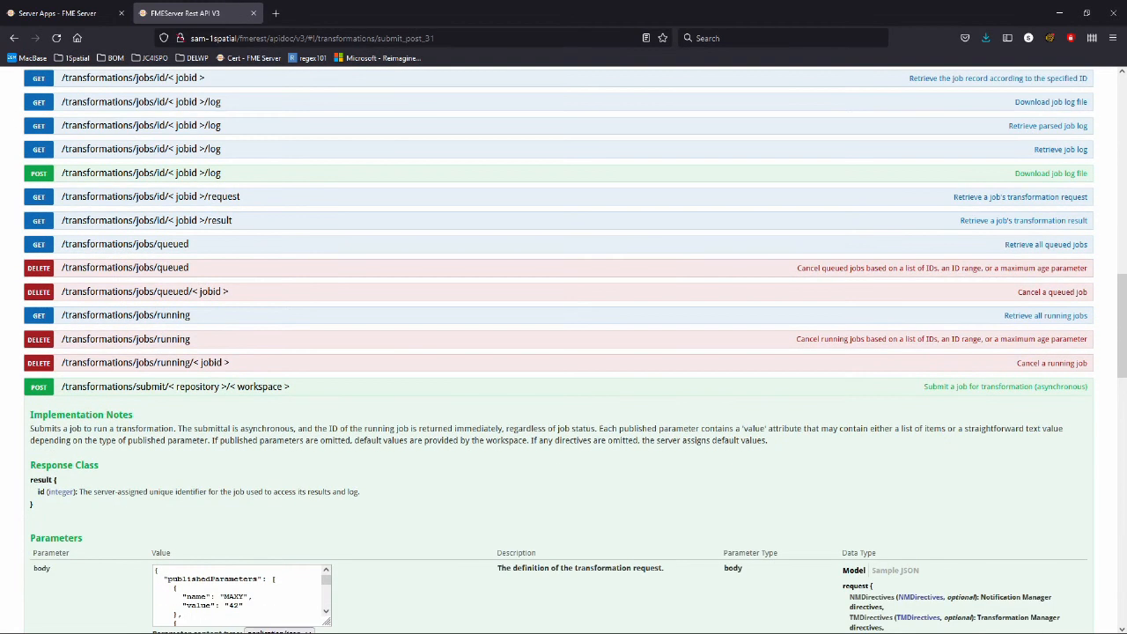
pyautogui.scroll(-3, 563, 352)
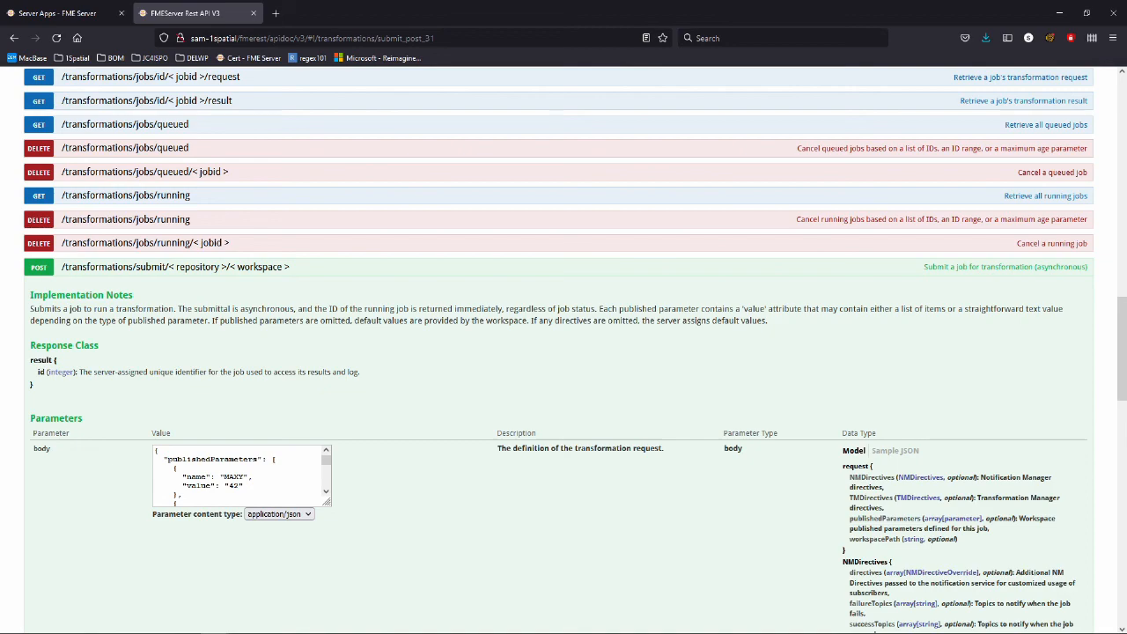
pyautogui.scroll(-5, 564, 352)
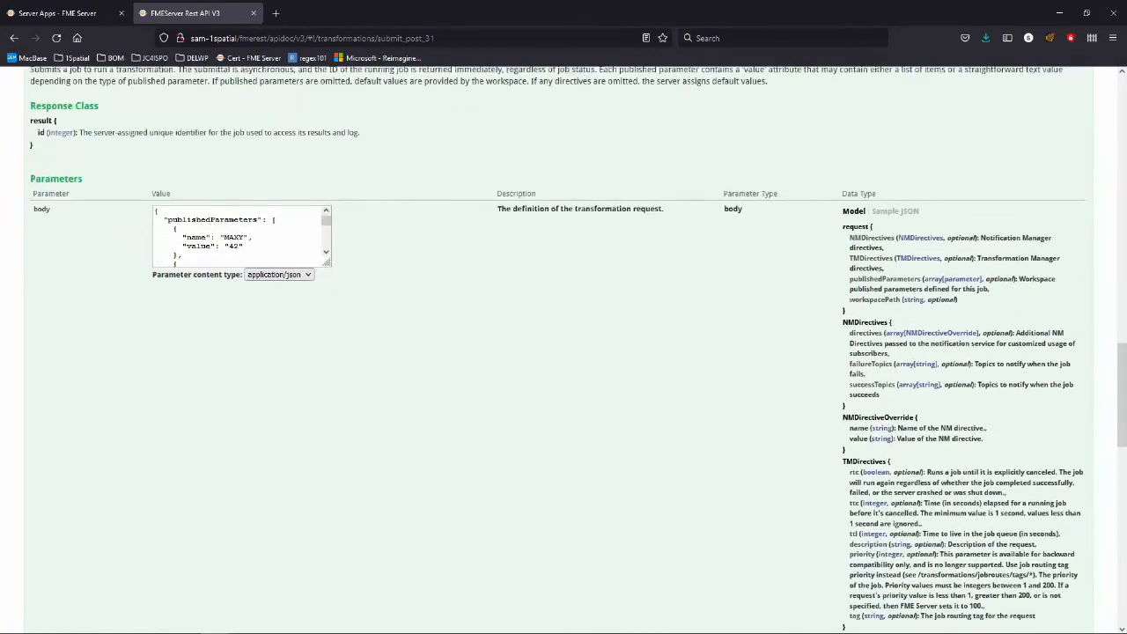
pyautogui.scroll(-5, 563, 352)
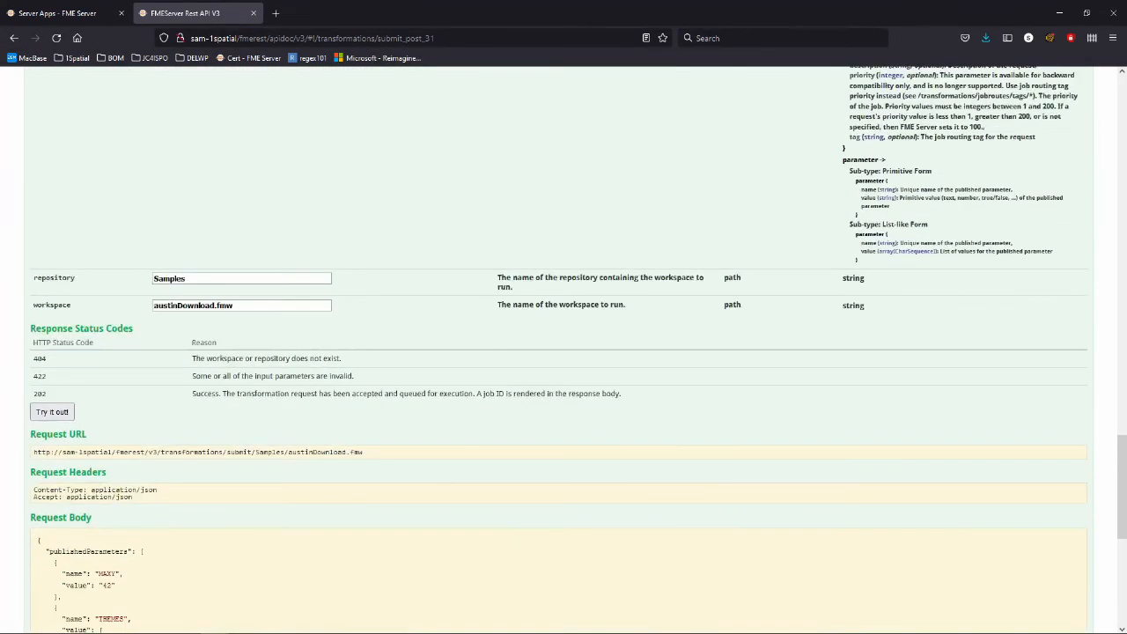
# Submit the Samples/austinDownload.fmw job, getting job id 15 with code 202, and open POST /transformations/transact.
pyautogui.click(52, 412)
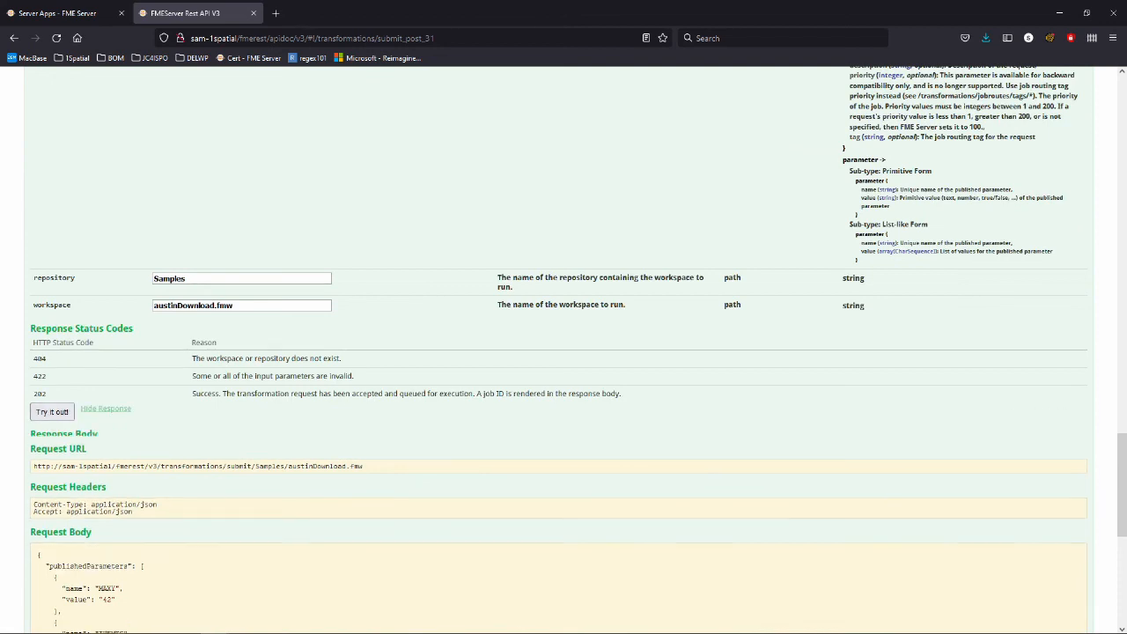
pyautogui.scroll(-1, 564, 352)
pyautogui.moveTo(40, 399); pyautogui.dragTo(44, 420)
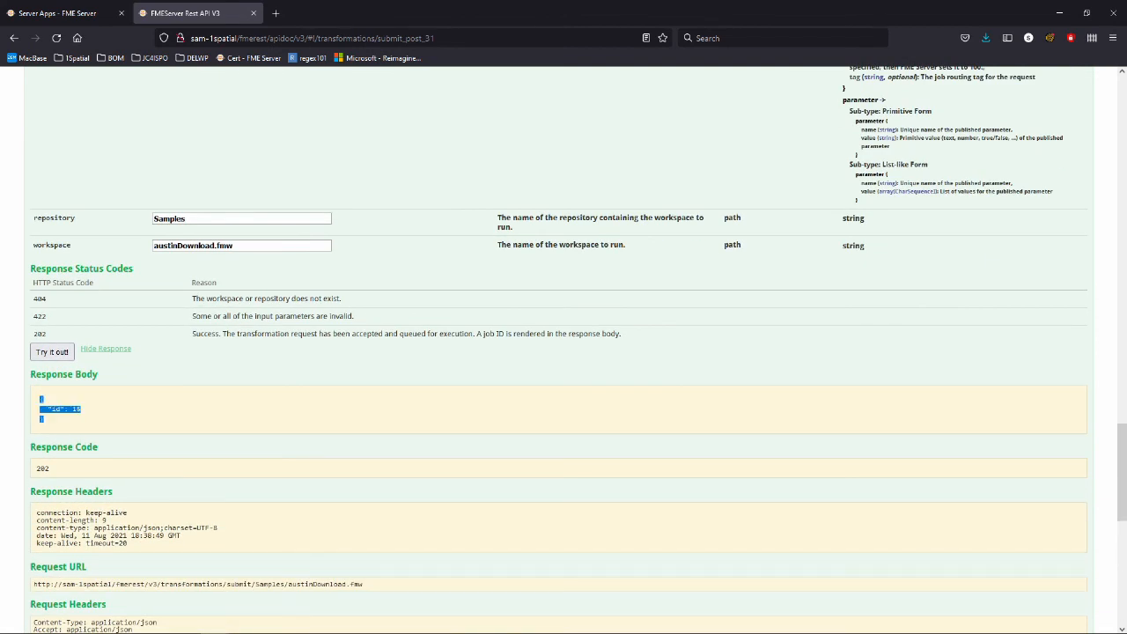
pyautogui.scroll(-7, 563, 352)
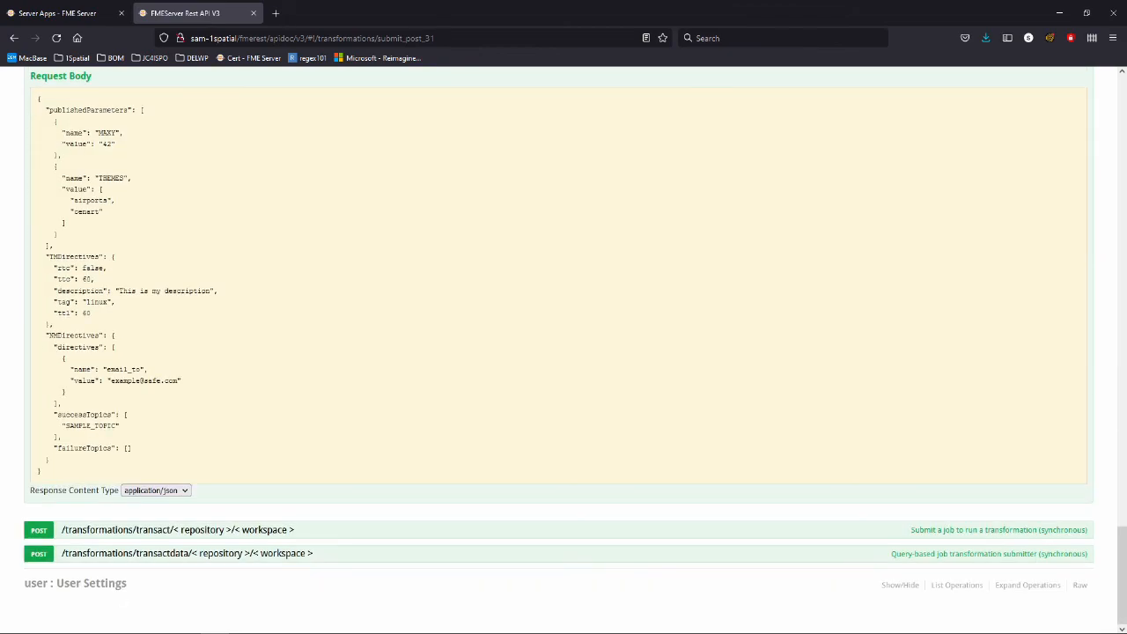
pyautogui.click(176, 529)
# Run the austinDownload.fmw transact request and review its code 200, job 16 SUCCESS response.
pyautogui.scroll(-10, 563, 352)
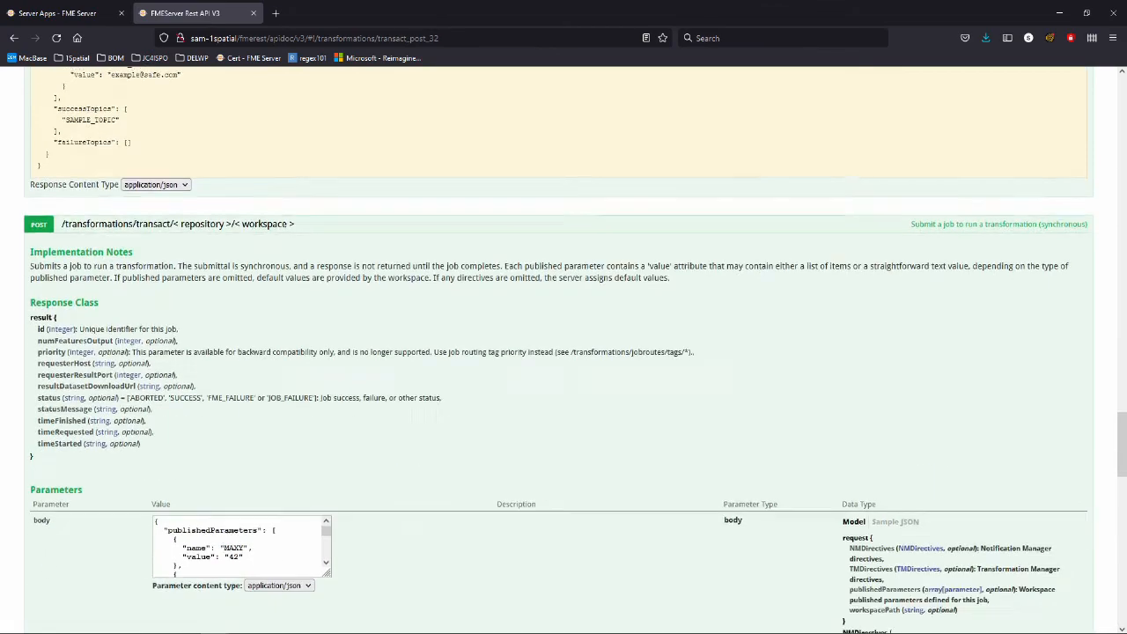
pyautogui.scroll(-6, 563, 352)
pyautogui.scroll(1, 563, 352)
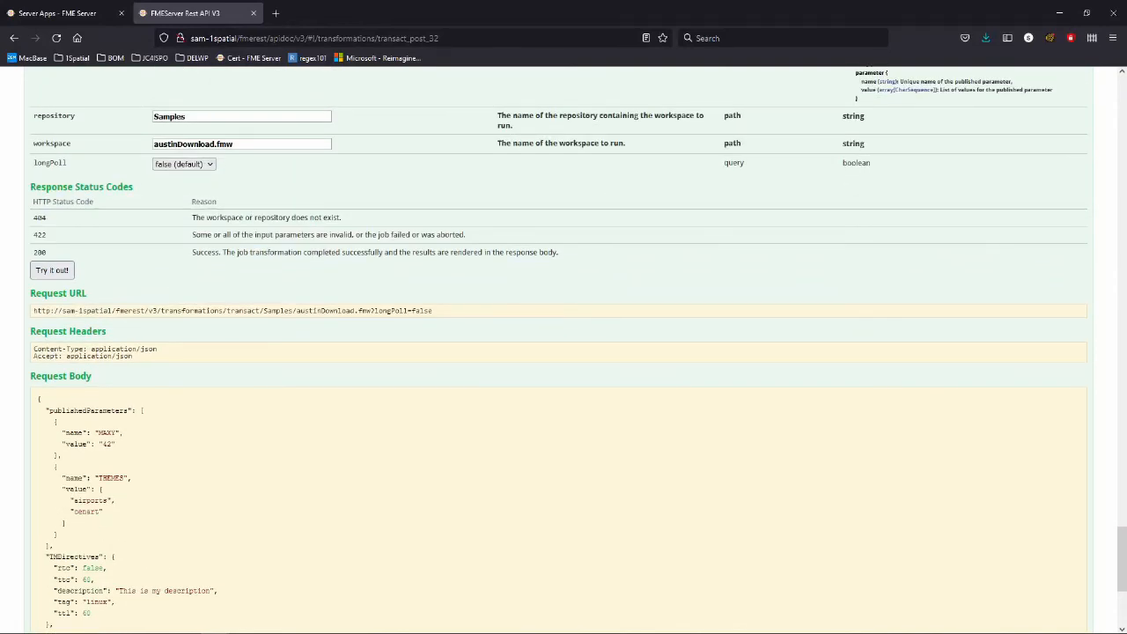
pyautogui.scroll(2, 564, 352)
pyautogui.click(52, 390)
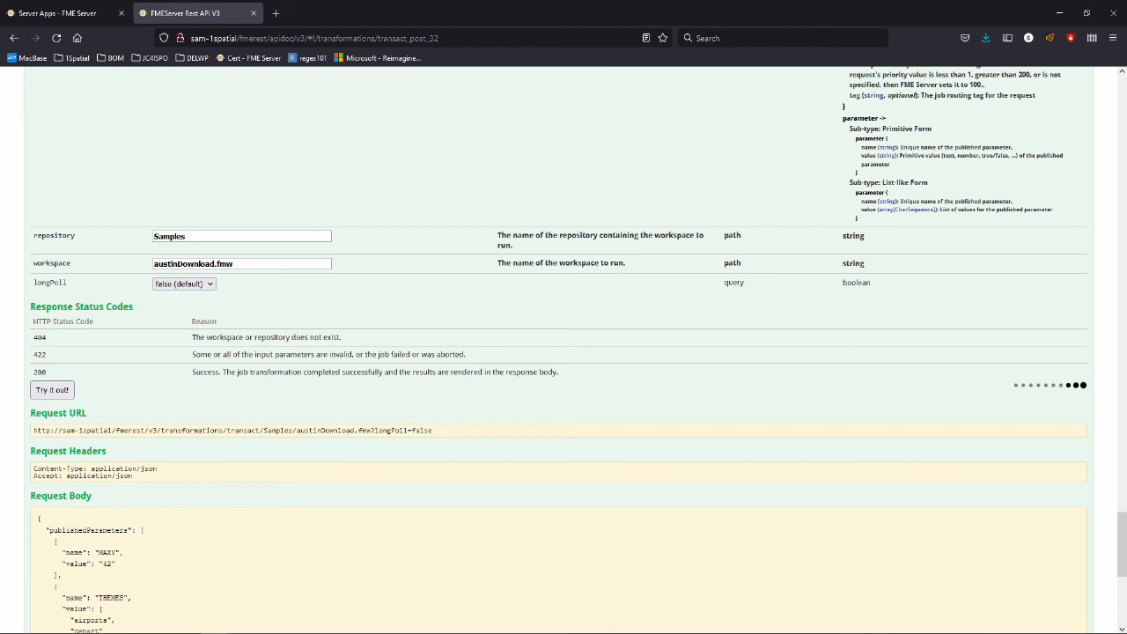
pyautogui.scroll(-1, 564, 352)
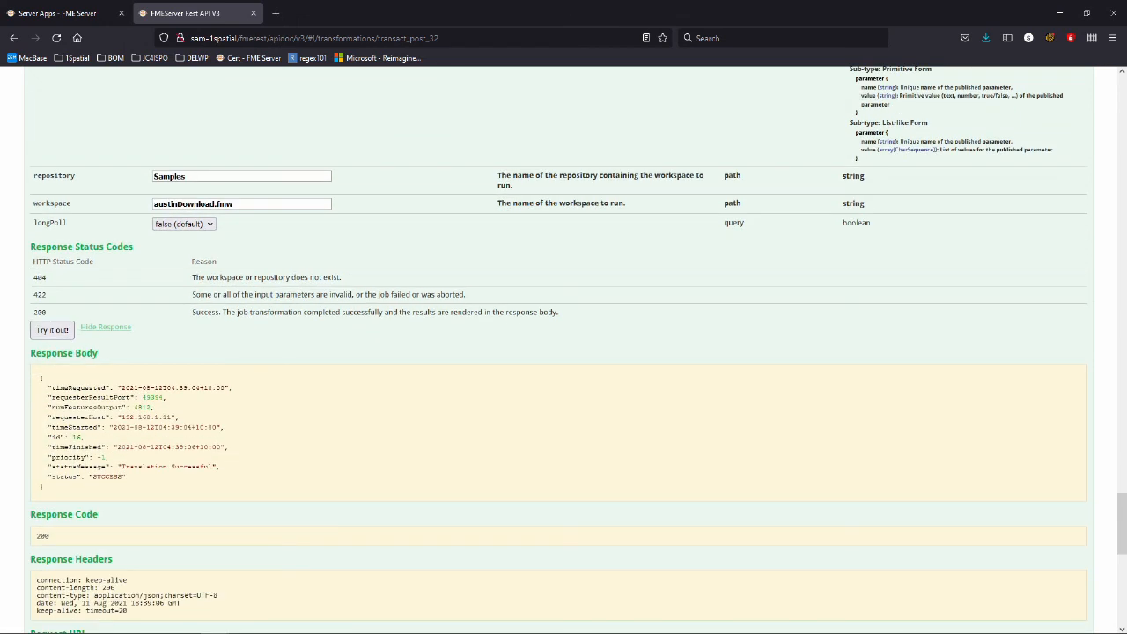
pyautogui.moveTo(84, 438); pyautogui.dragTo(52, 437)
pyautogui.click(55, 437)
pyautogui.moveTo(126, 477); pyautogui.dragTo(77, 476)
pyautogui.scroll(8, 563, 352)
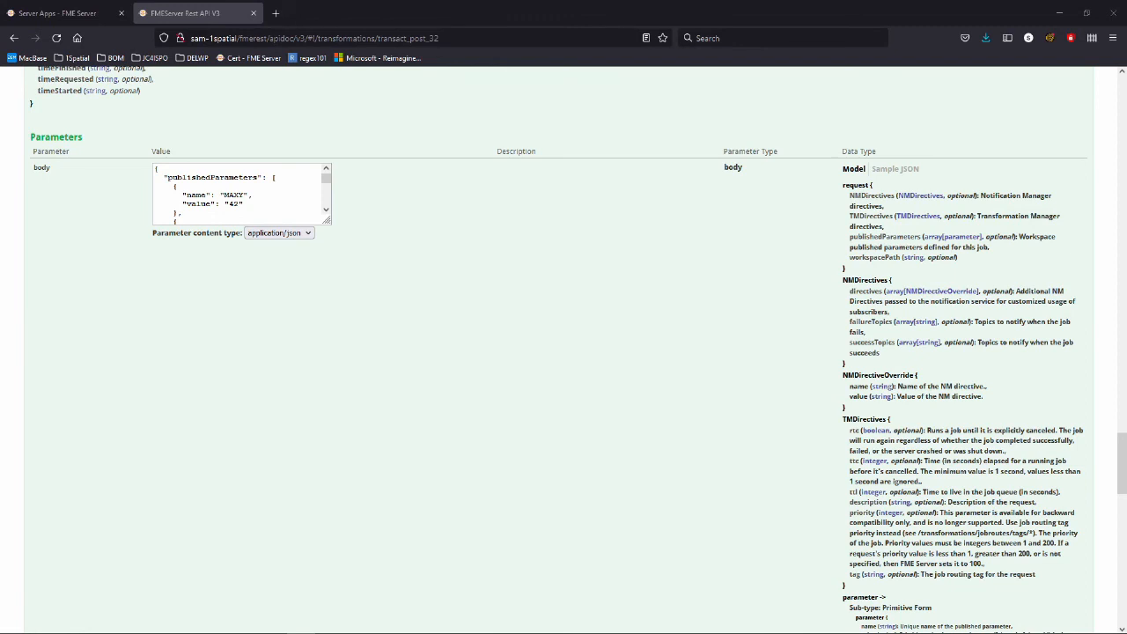
# Load the FME Server Playground in a new tab and view the JavaScript Get the Library page.
pyautogui.hotkey('ctrl', 't')
pyautogui.write('https://playground.fmeserver.com/getting-started/')
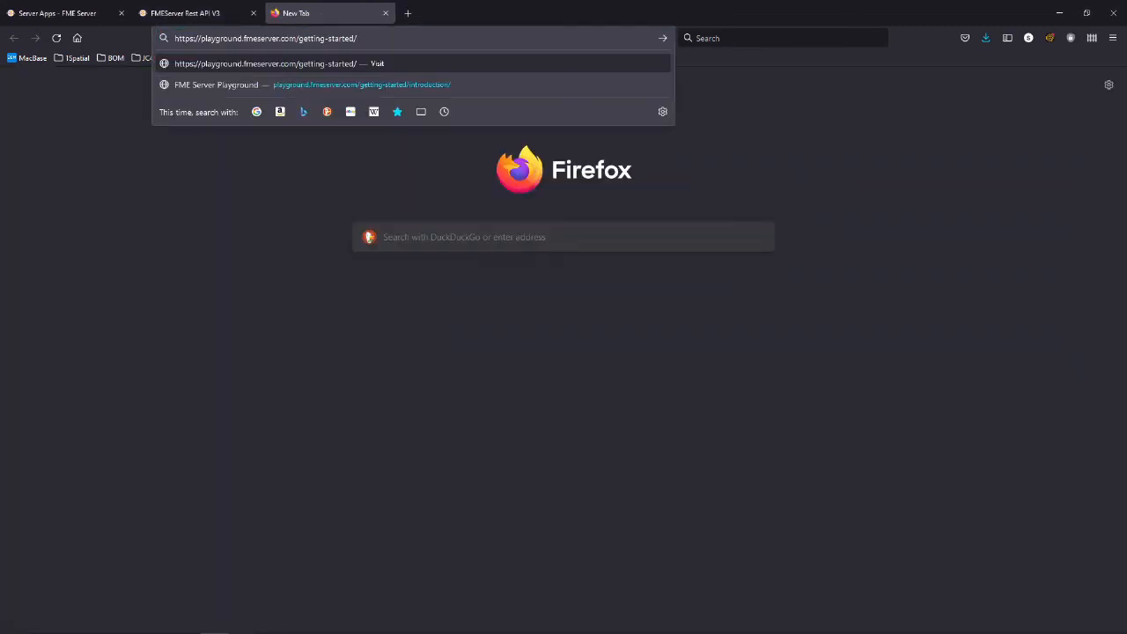
pyautogui.press('Return')
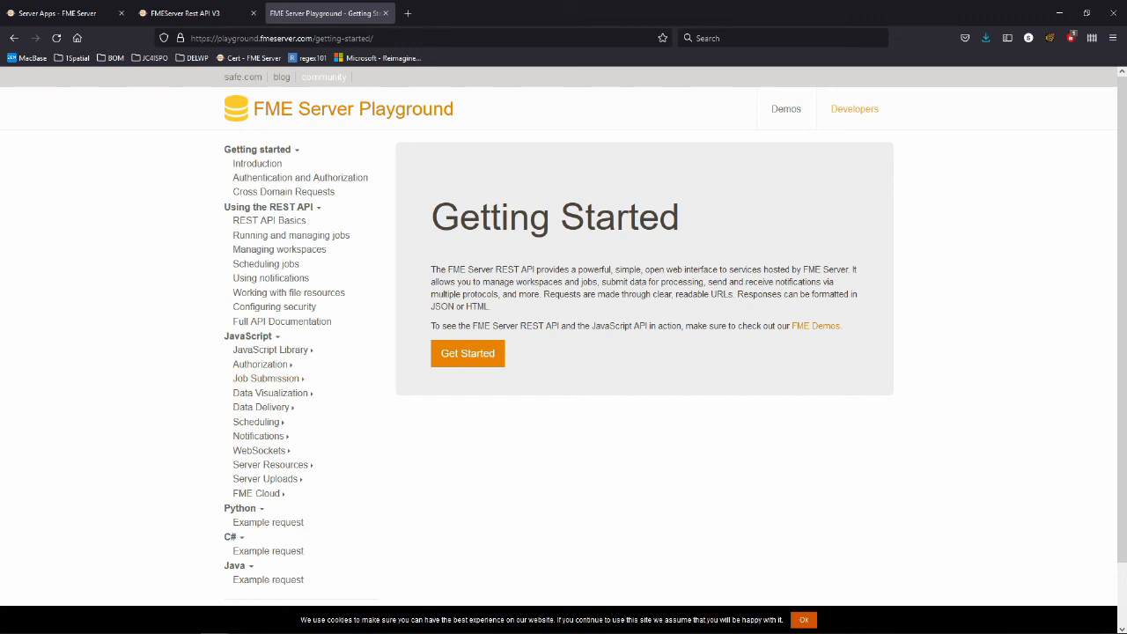
pyautogui.click(271, 350)
pyautogui.click(273, 364)
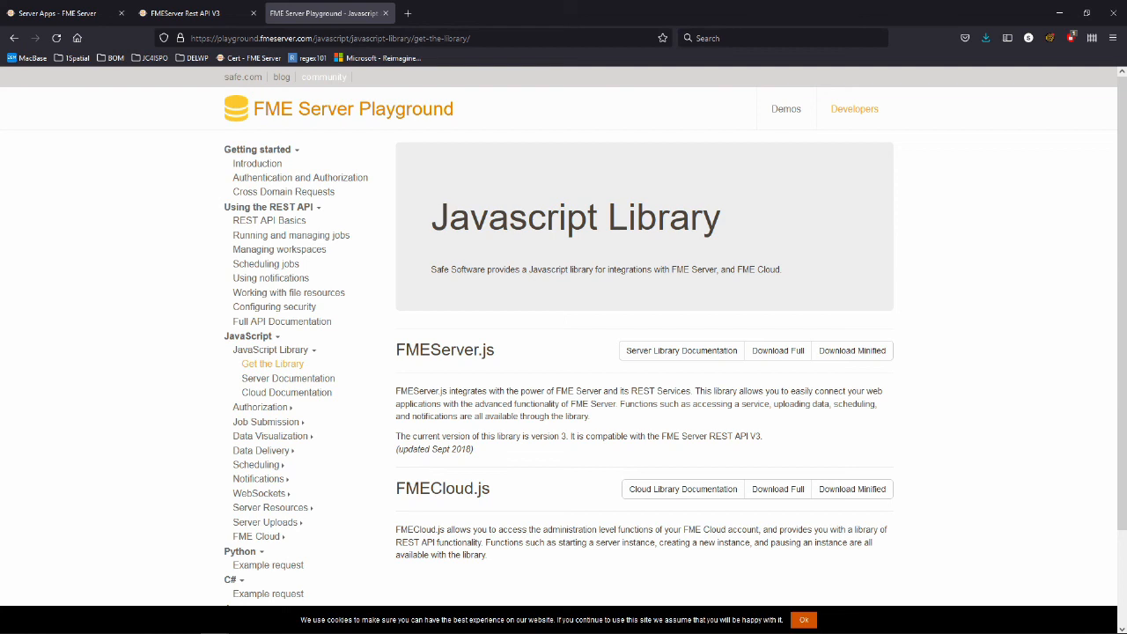
pyautogui.scroll(-1, 563, 352)
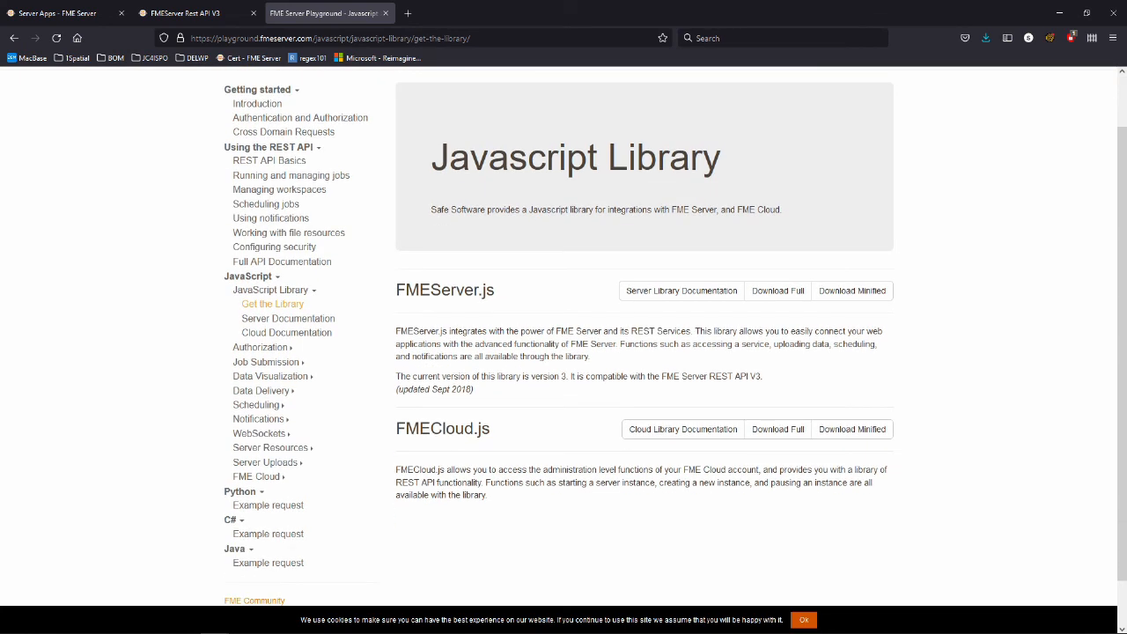
# Expand the JavaScript sidebar sections and open Job Submission > Run Job Synchronously.
pyautogui.click(261, 348)
pyautogui.click(261, 348)
pyautogui.click(267, 362)
pyautogui.click(270, 433)
pyautogui.scroll(-1, 271, 433)
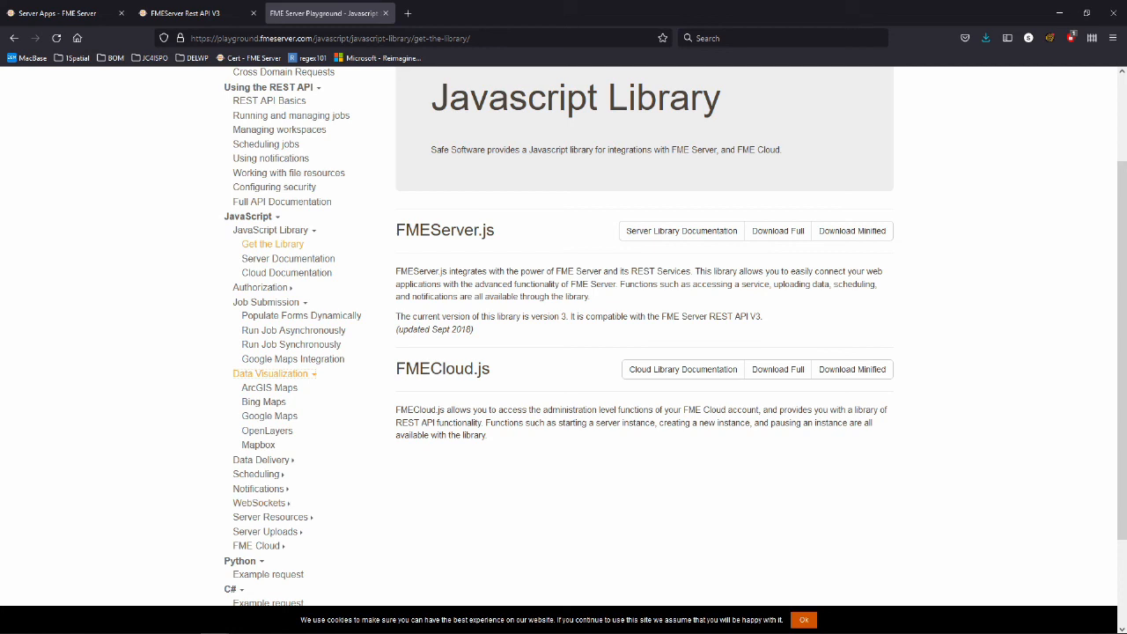
pyautogui.click(260, 459)
pyautogui.click(255, 546)
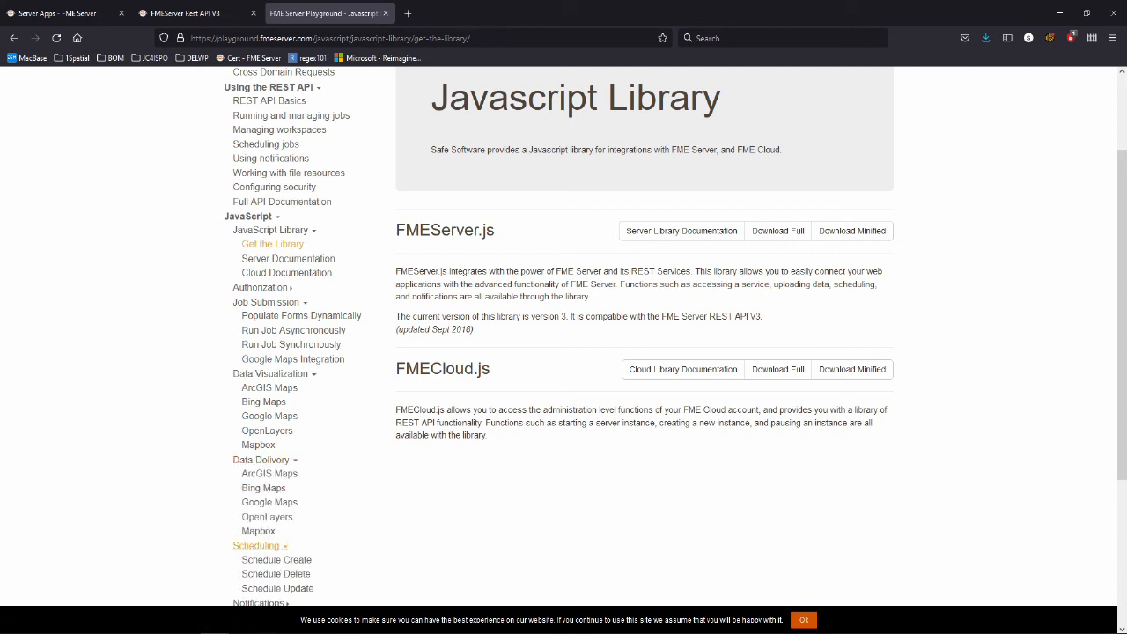
pyautogui.scroll(-3, 256, 545)
pyautogui.click(258, 423)
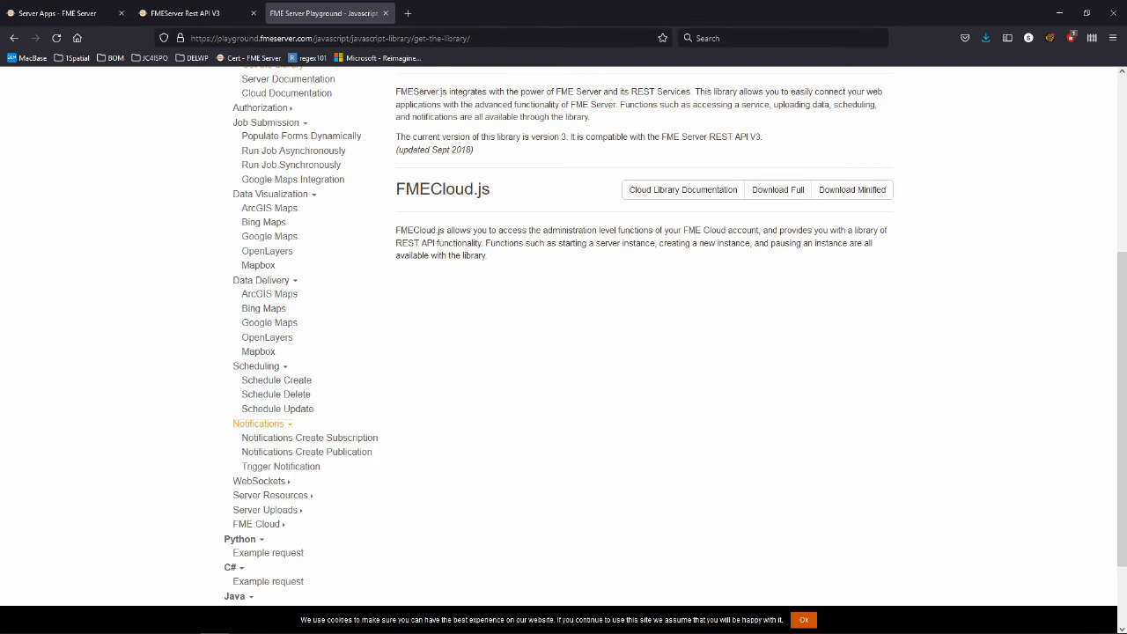
pyautogui.scroll(3, 257, 424)
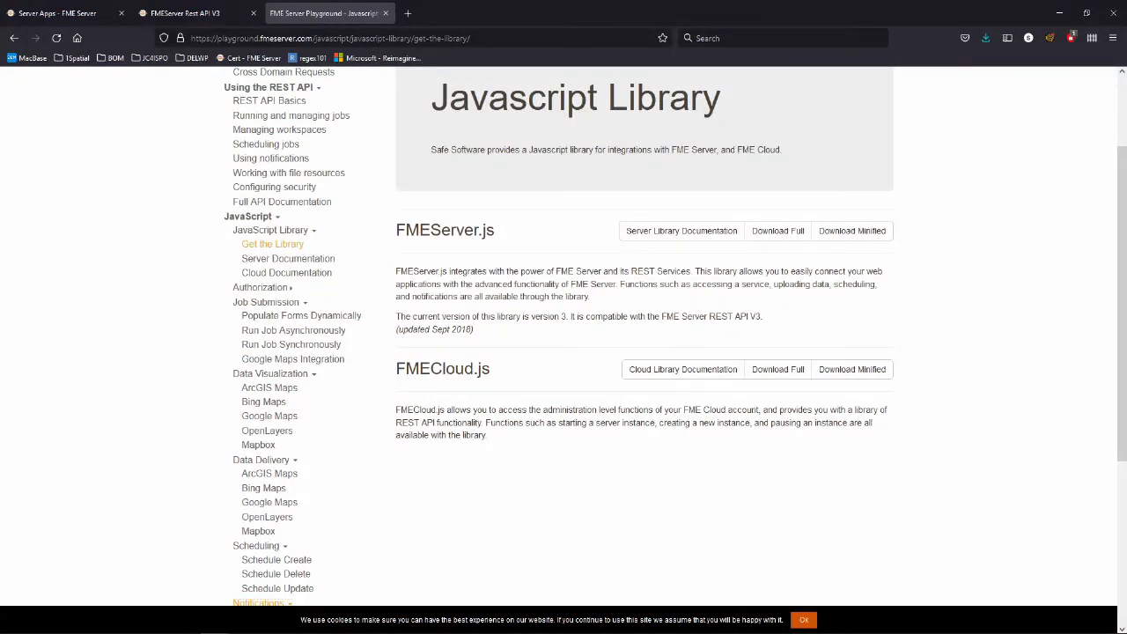
pyautogui.click(290, 344)
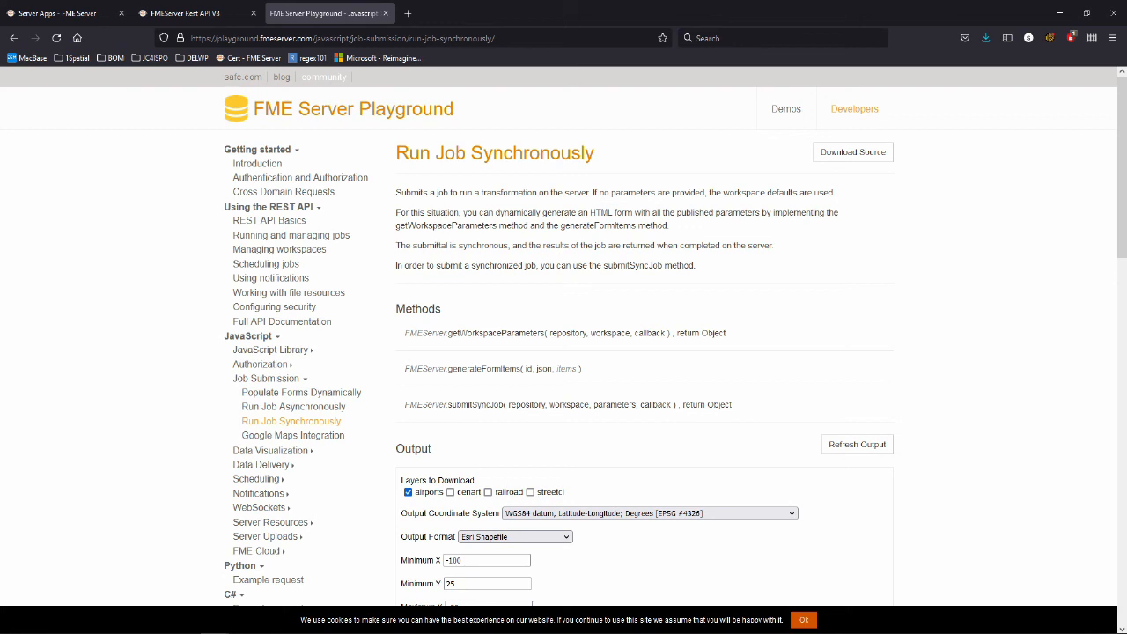
# Add the cenart and railroad layers to airports, keep Esri Shapefile output, and submit the synchronous job.
pyautogui.scroll(-3, 564, 352)
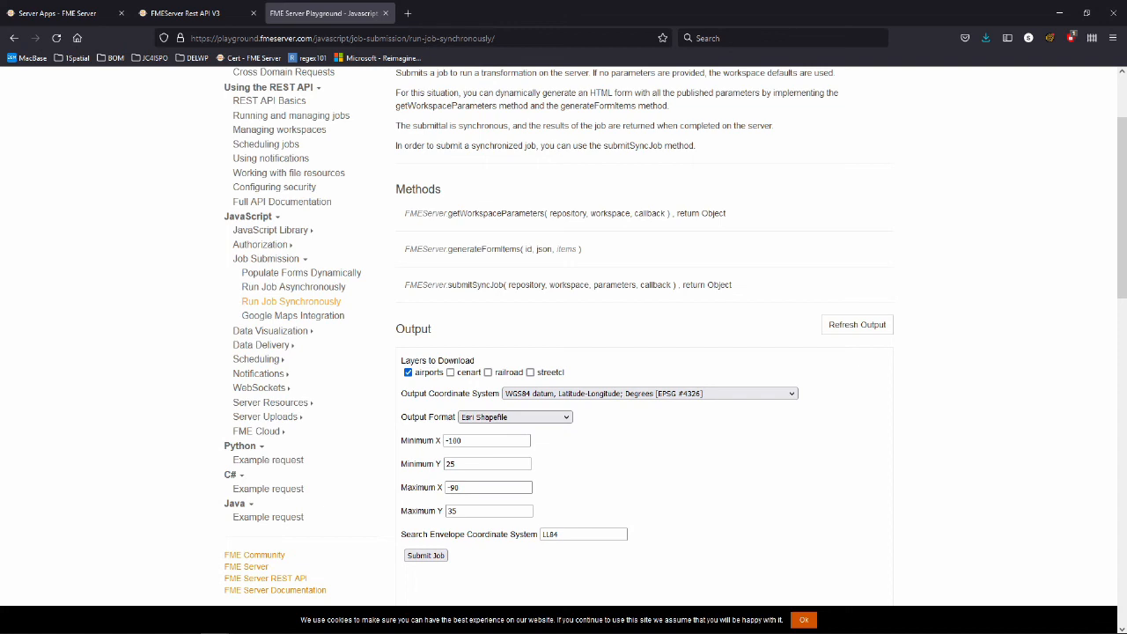
pyautogui.scroll(-1, 563, 352)
pyautogui.scroll(-1, 563, 352)
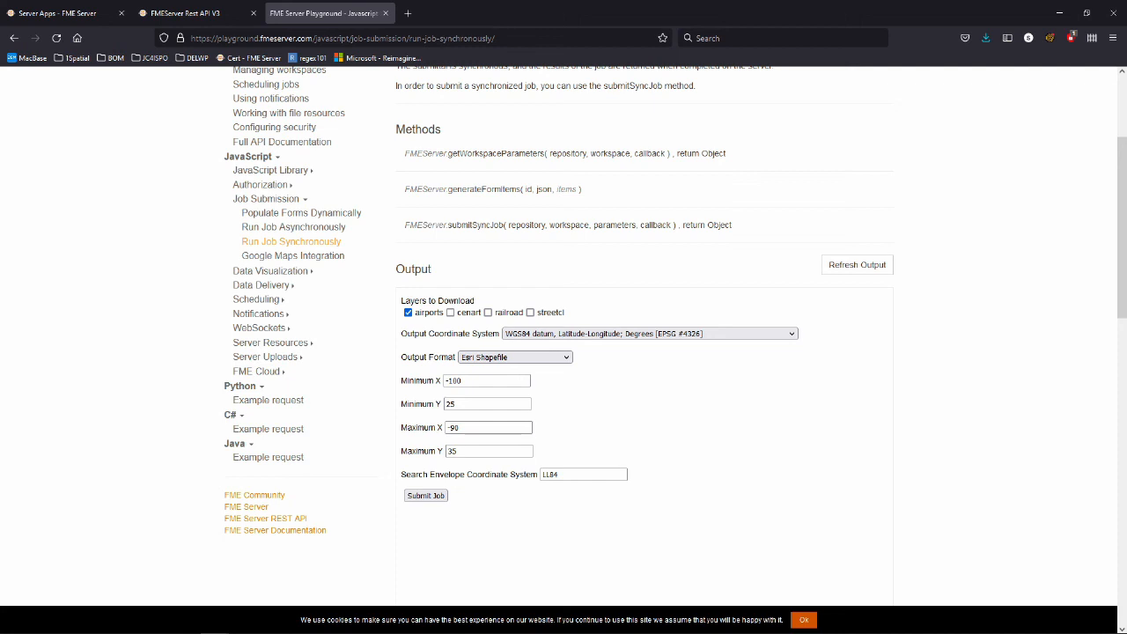
pyautogui.scroll(-1, 563, 334)
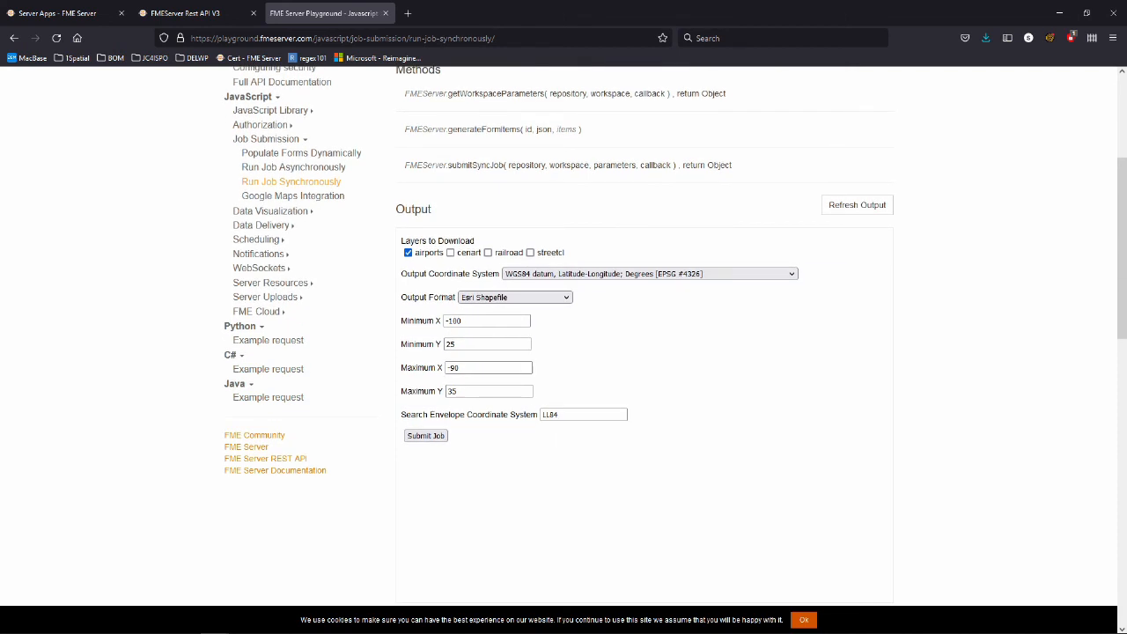
pyautogui.click(450, 252)
pyautogui.click(488, 253)
pyautogui.click(514, 297)
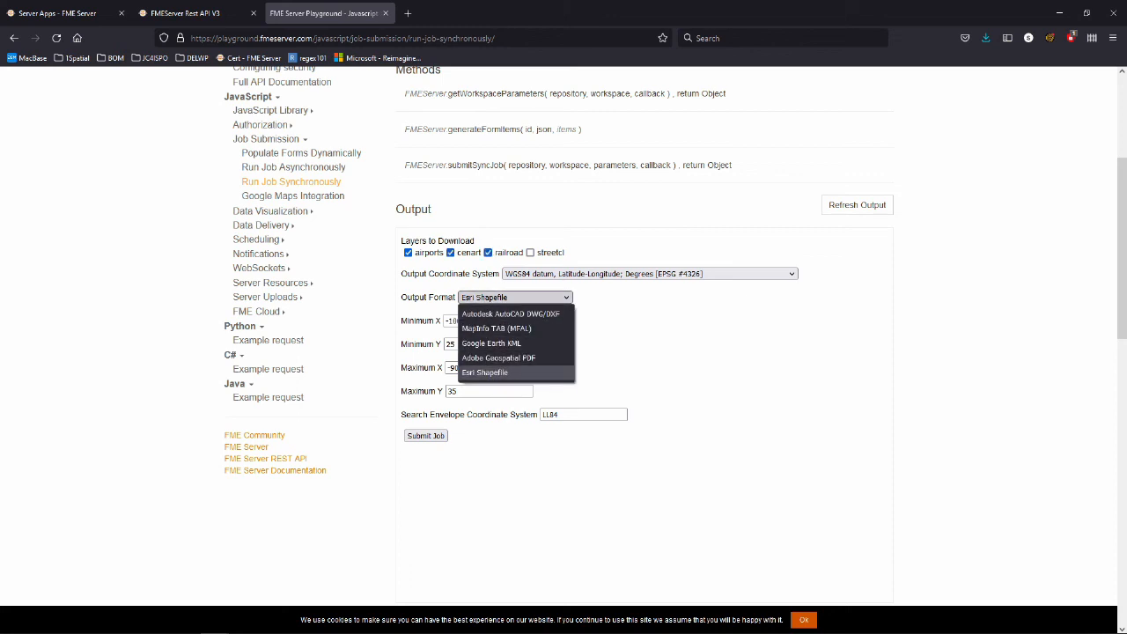
pyautogui.click(485, 373)
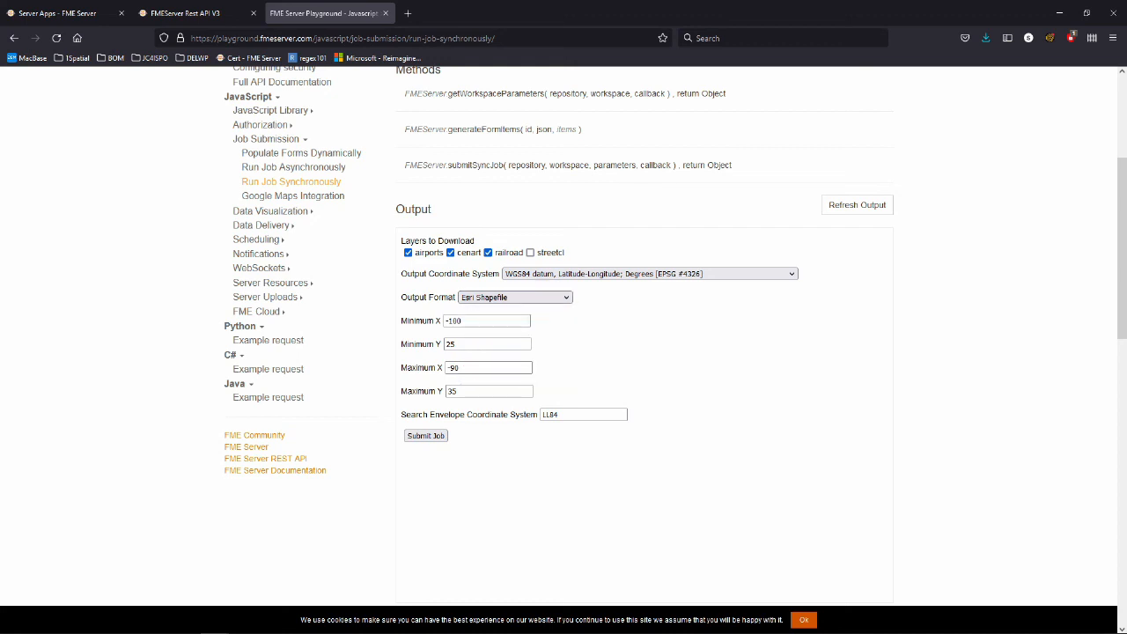
pyautogui.scroll(-1, 644, 334)
pyautogui.click(425, 375)
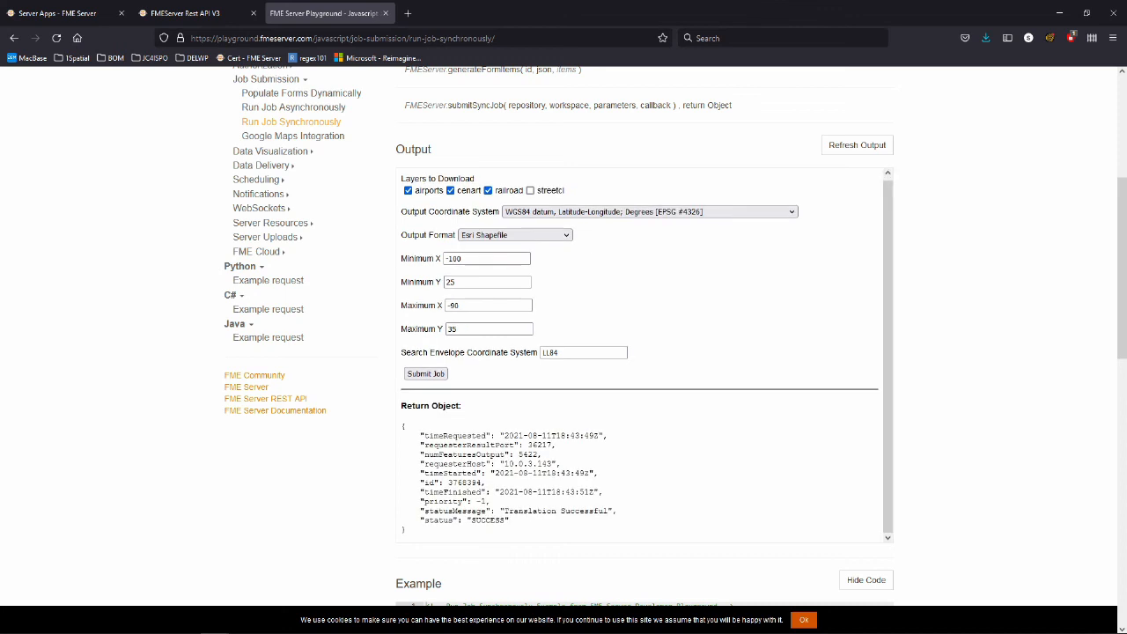
# Inspect the returned JSON result and scroll through the demo's Example code.
pyautogui.scroll(-2, 644, 352)
pyautogui.moveTo(511, 401); pyautogui.dragTo(403, 315)
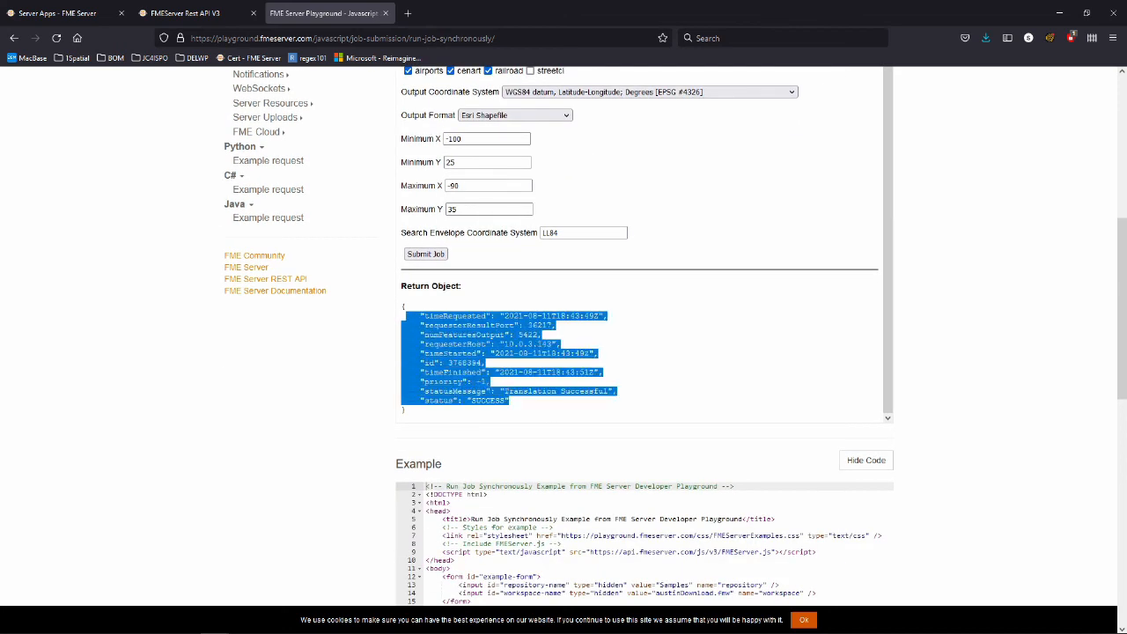
pyautogui.click(634, 352)
pyautogui.scroll(-5, 633, 352)
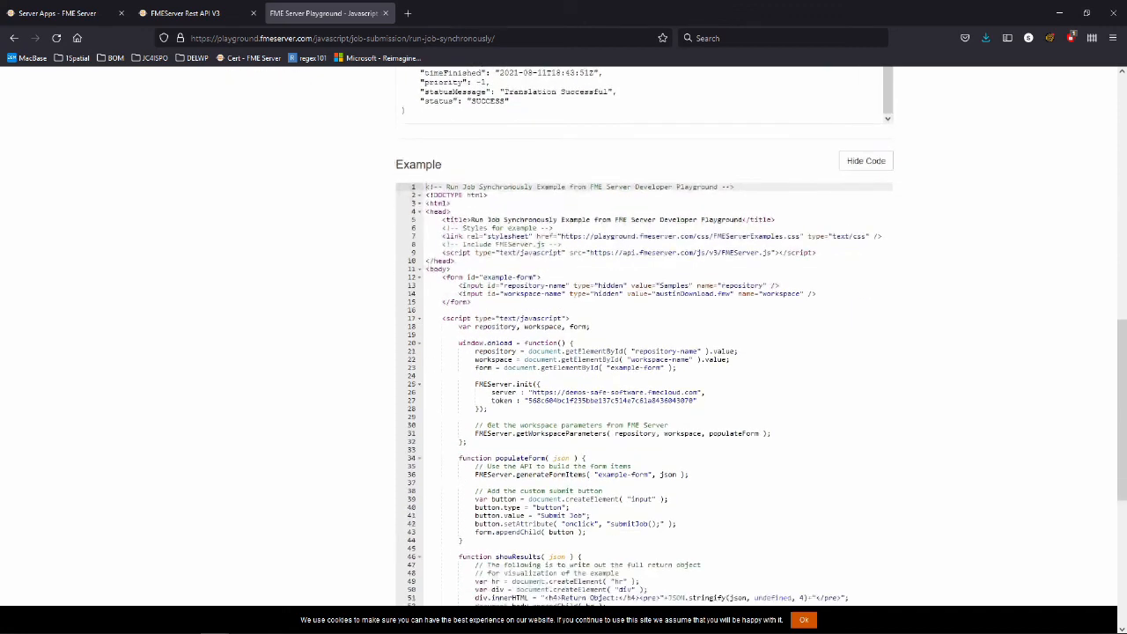
pyautogui.scroll(-1, 645, 352)
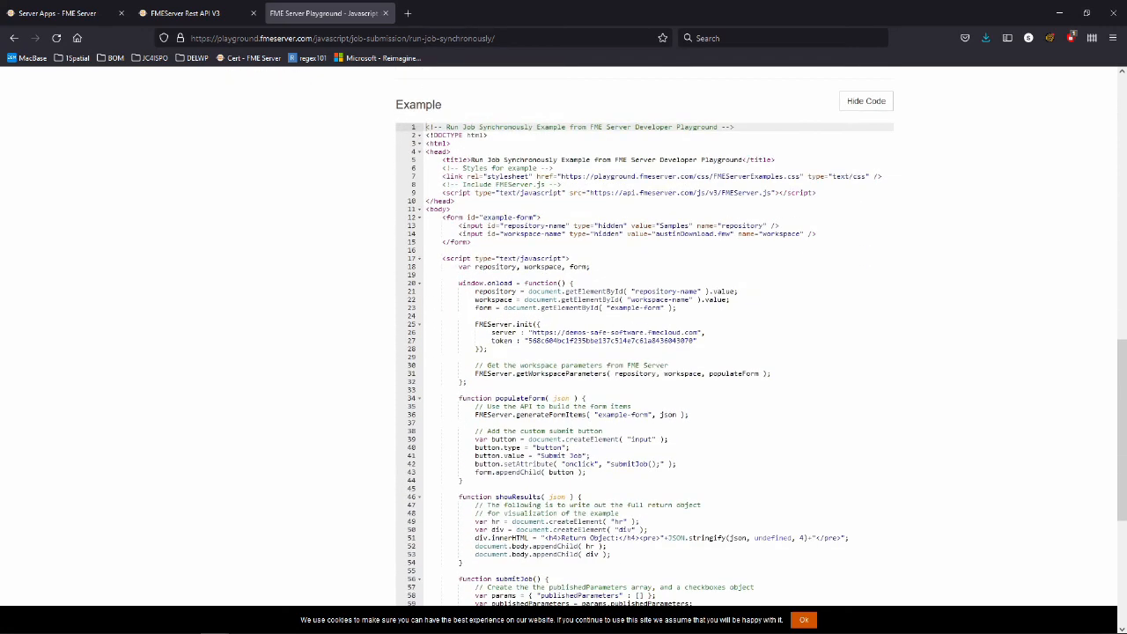
pyautogui.scroll(-3, 644, 353)
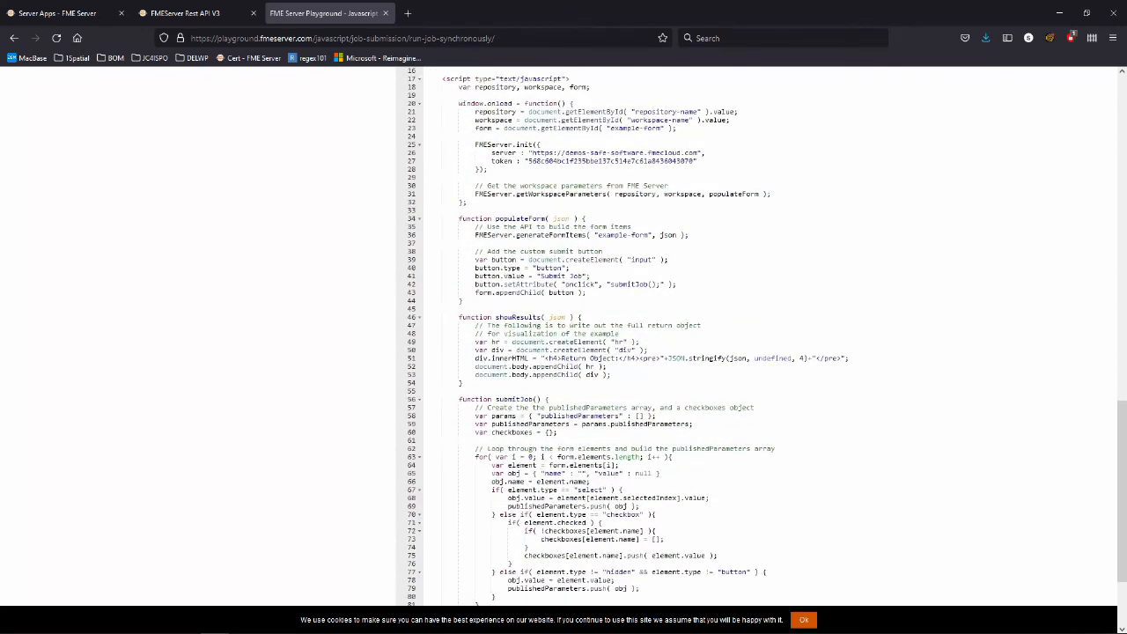
pyautogui.scroll(-1, 644, 352)
pyautogui.scroll(9, 644, 352)
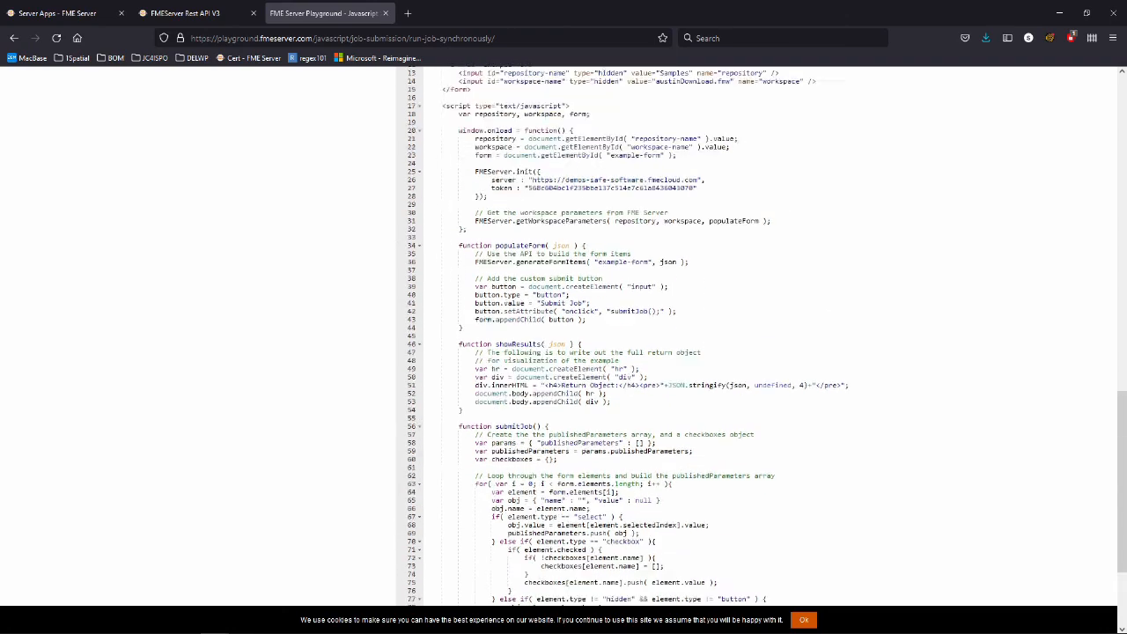
pyautogui.scroll(8, 644, 352)
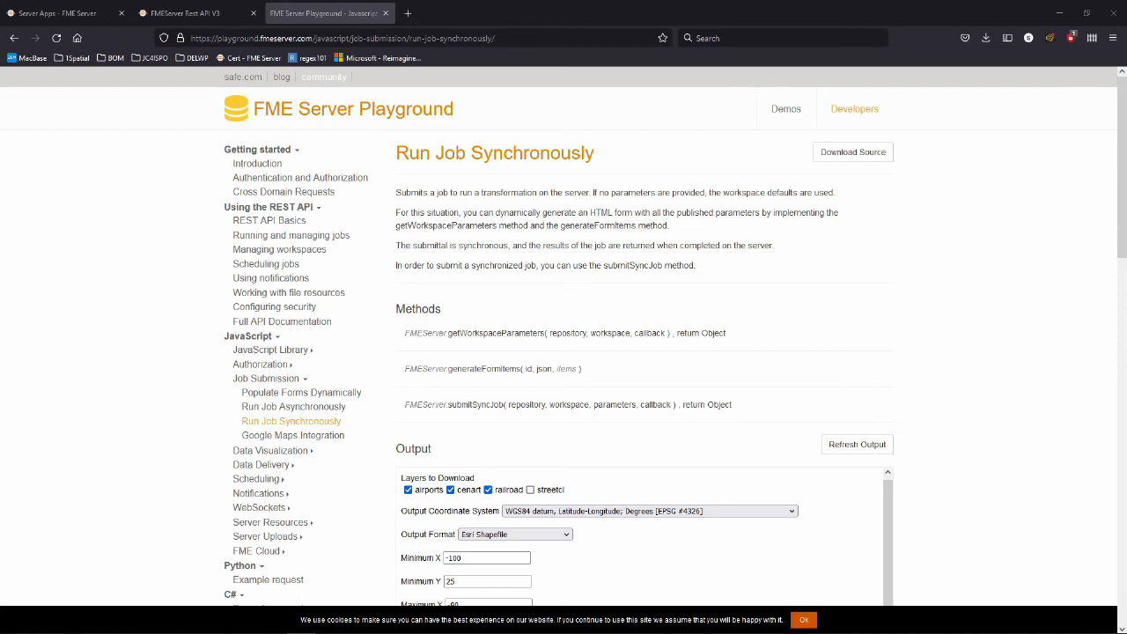
# Load demos.fmeserver.com/spatialdashboard/index.html in a new browser tab.
pyautogui.hotkey('ctrl', 't')
pyautogui.write('http://demos.fmeserver.com/spatialdashboard/index.html')
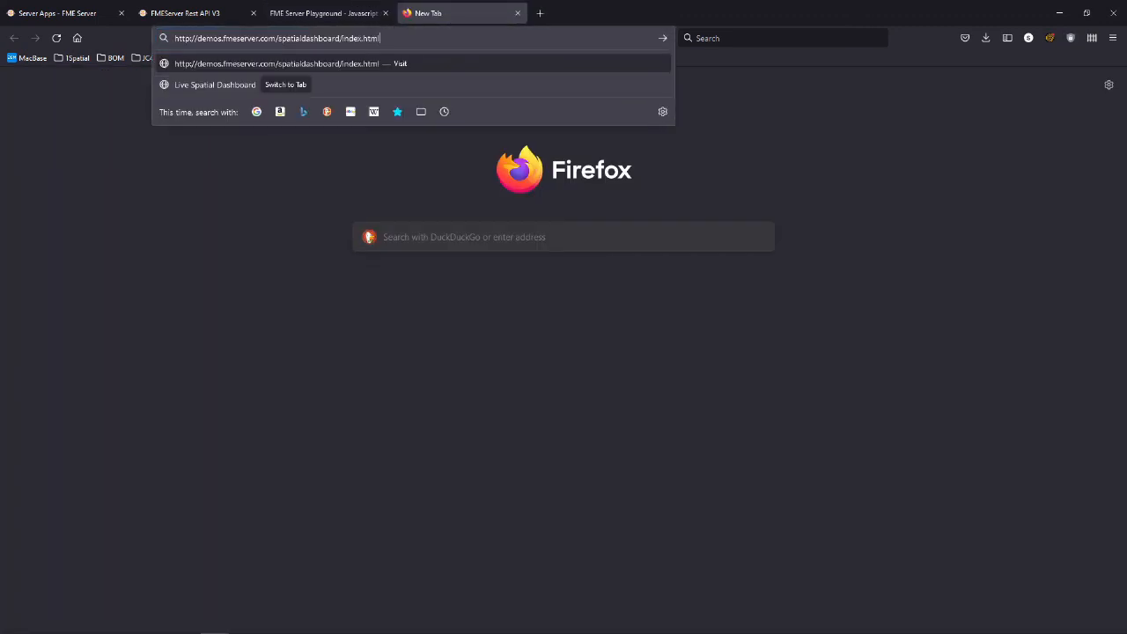
pyautogui.press('Return')
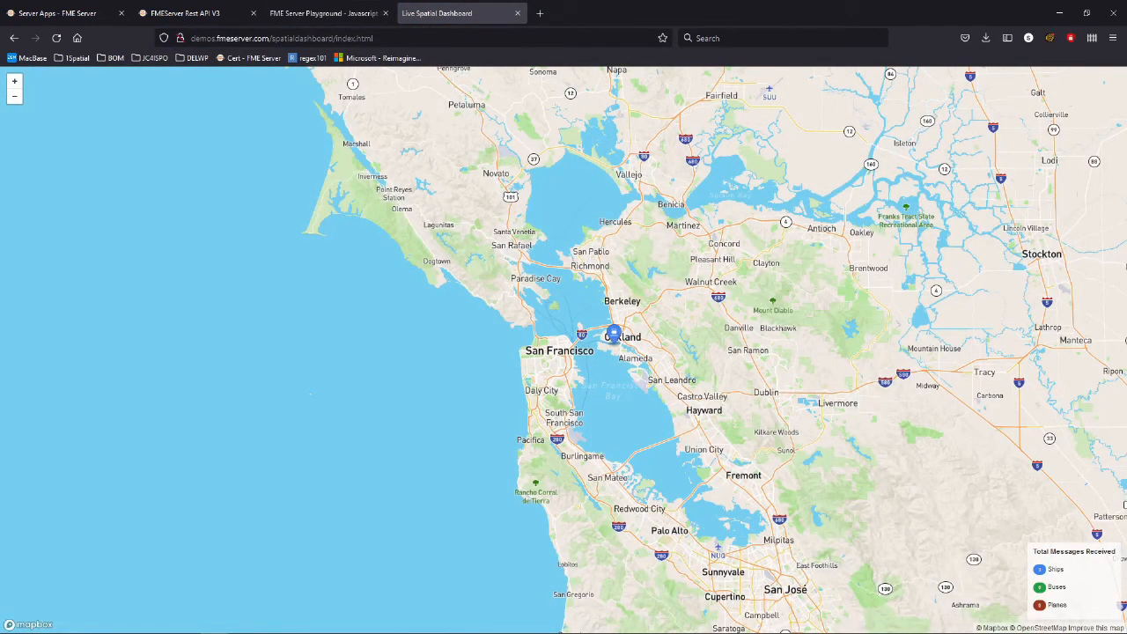